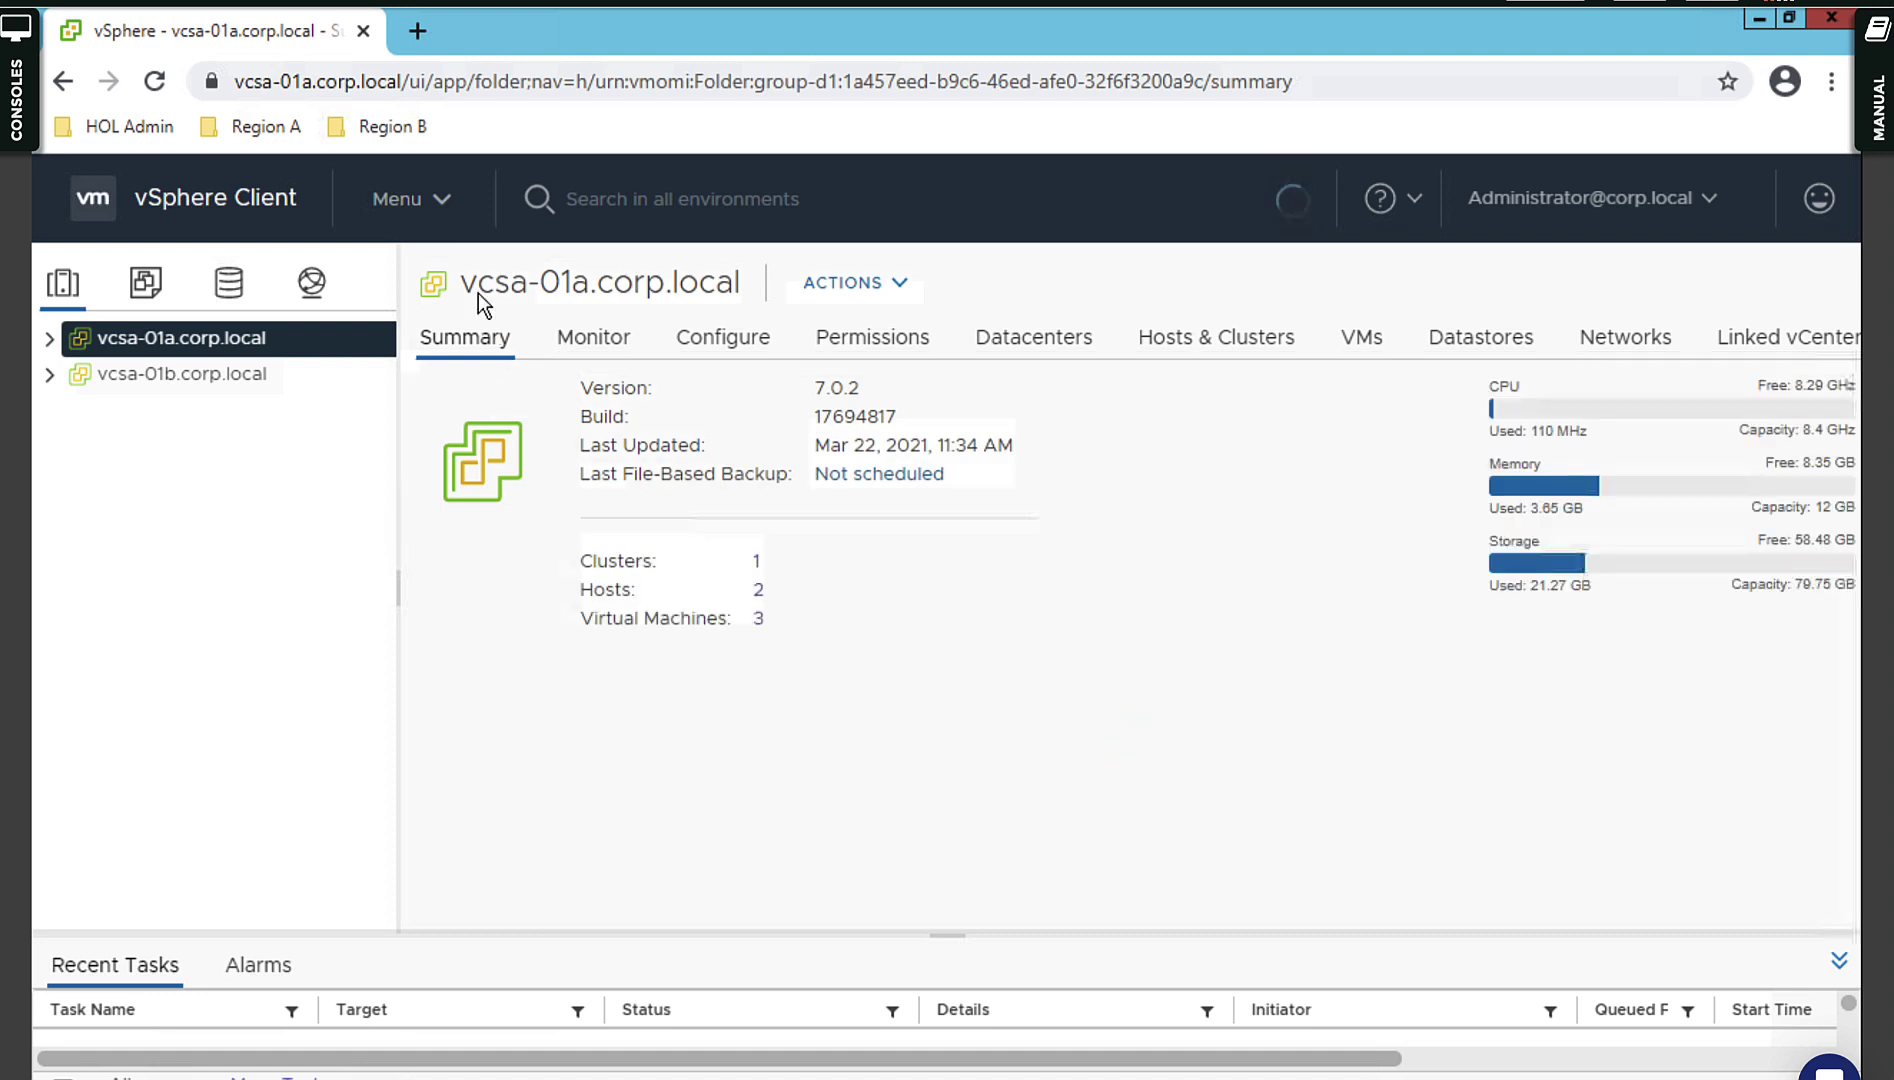
# Open the vcsa-01a VAMI page in a new browser tab, log in as root and check the overall health status.
pyautogui.click(416, 33)
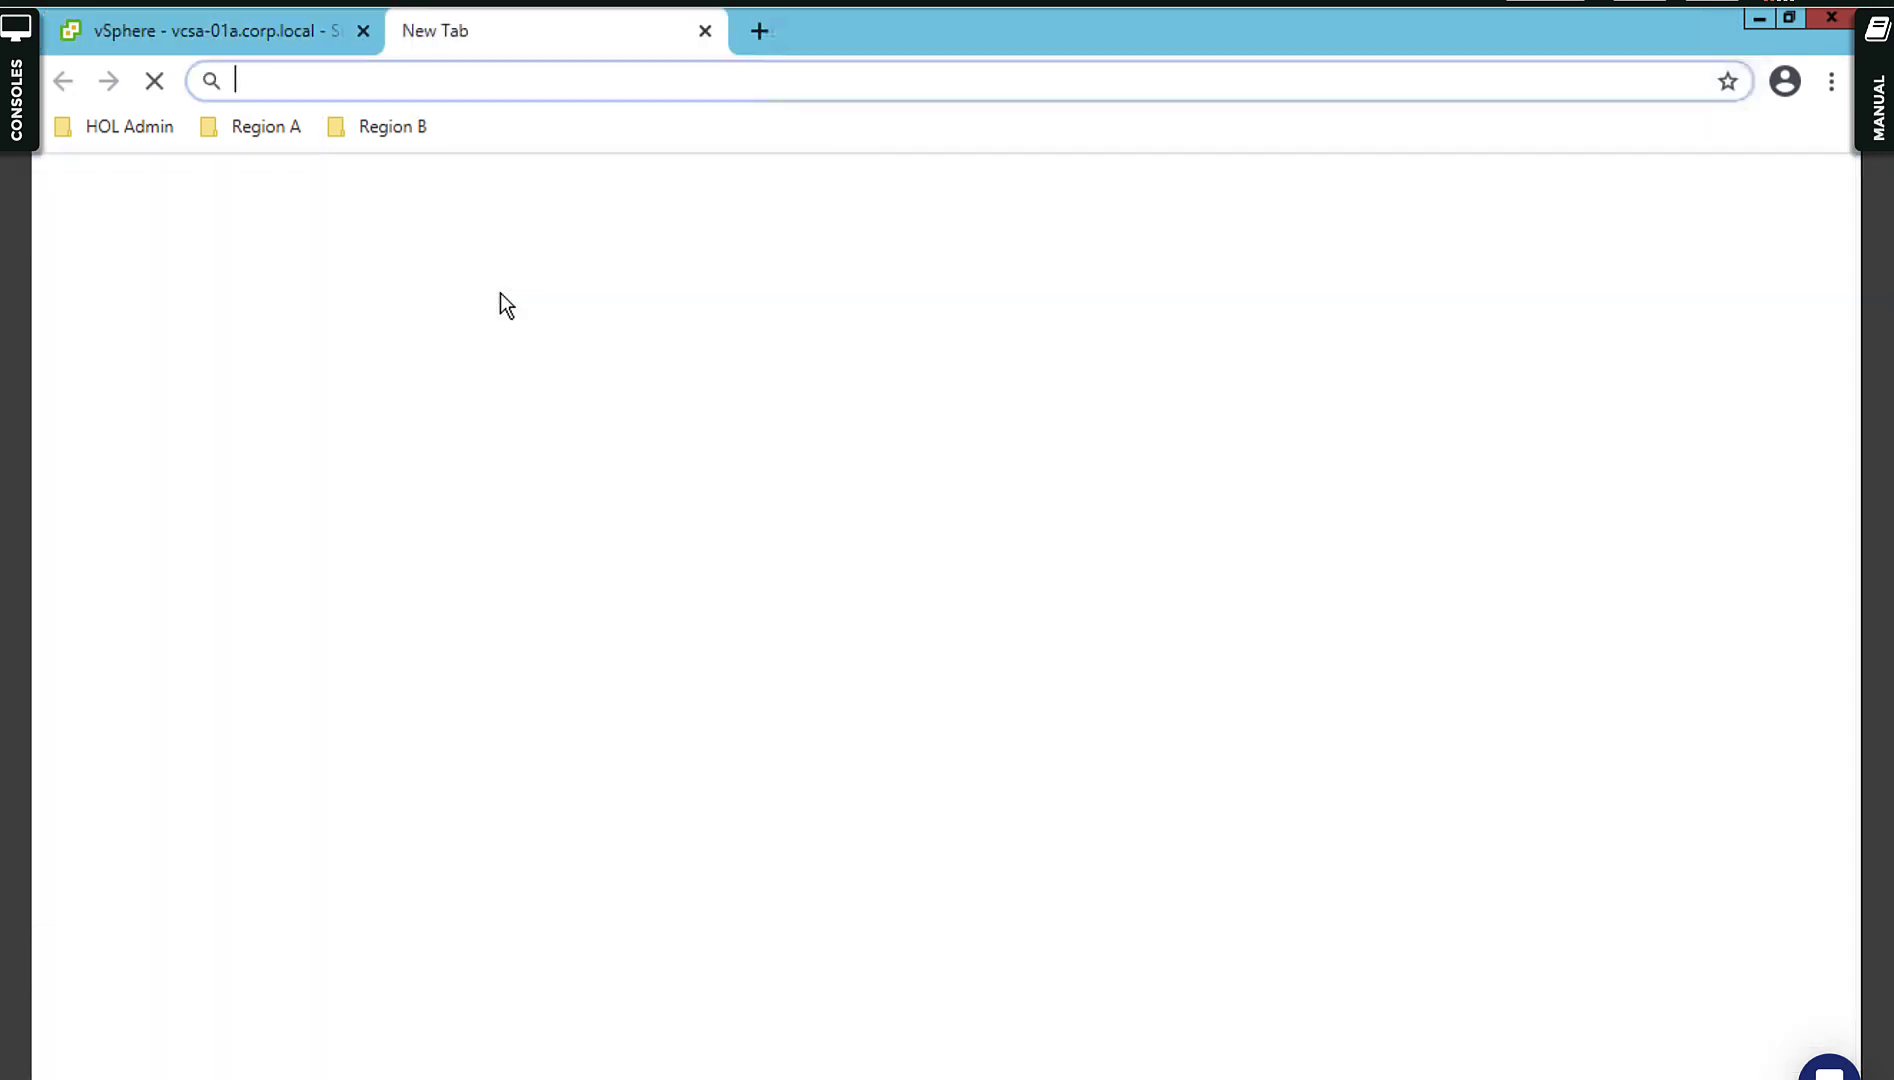
pyautogui.click(264, 132)
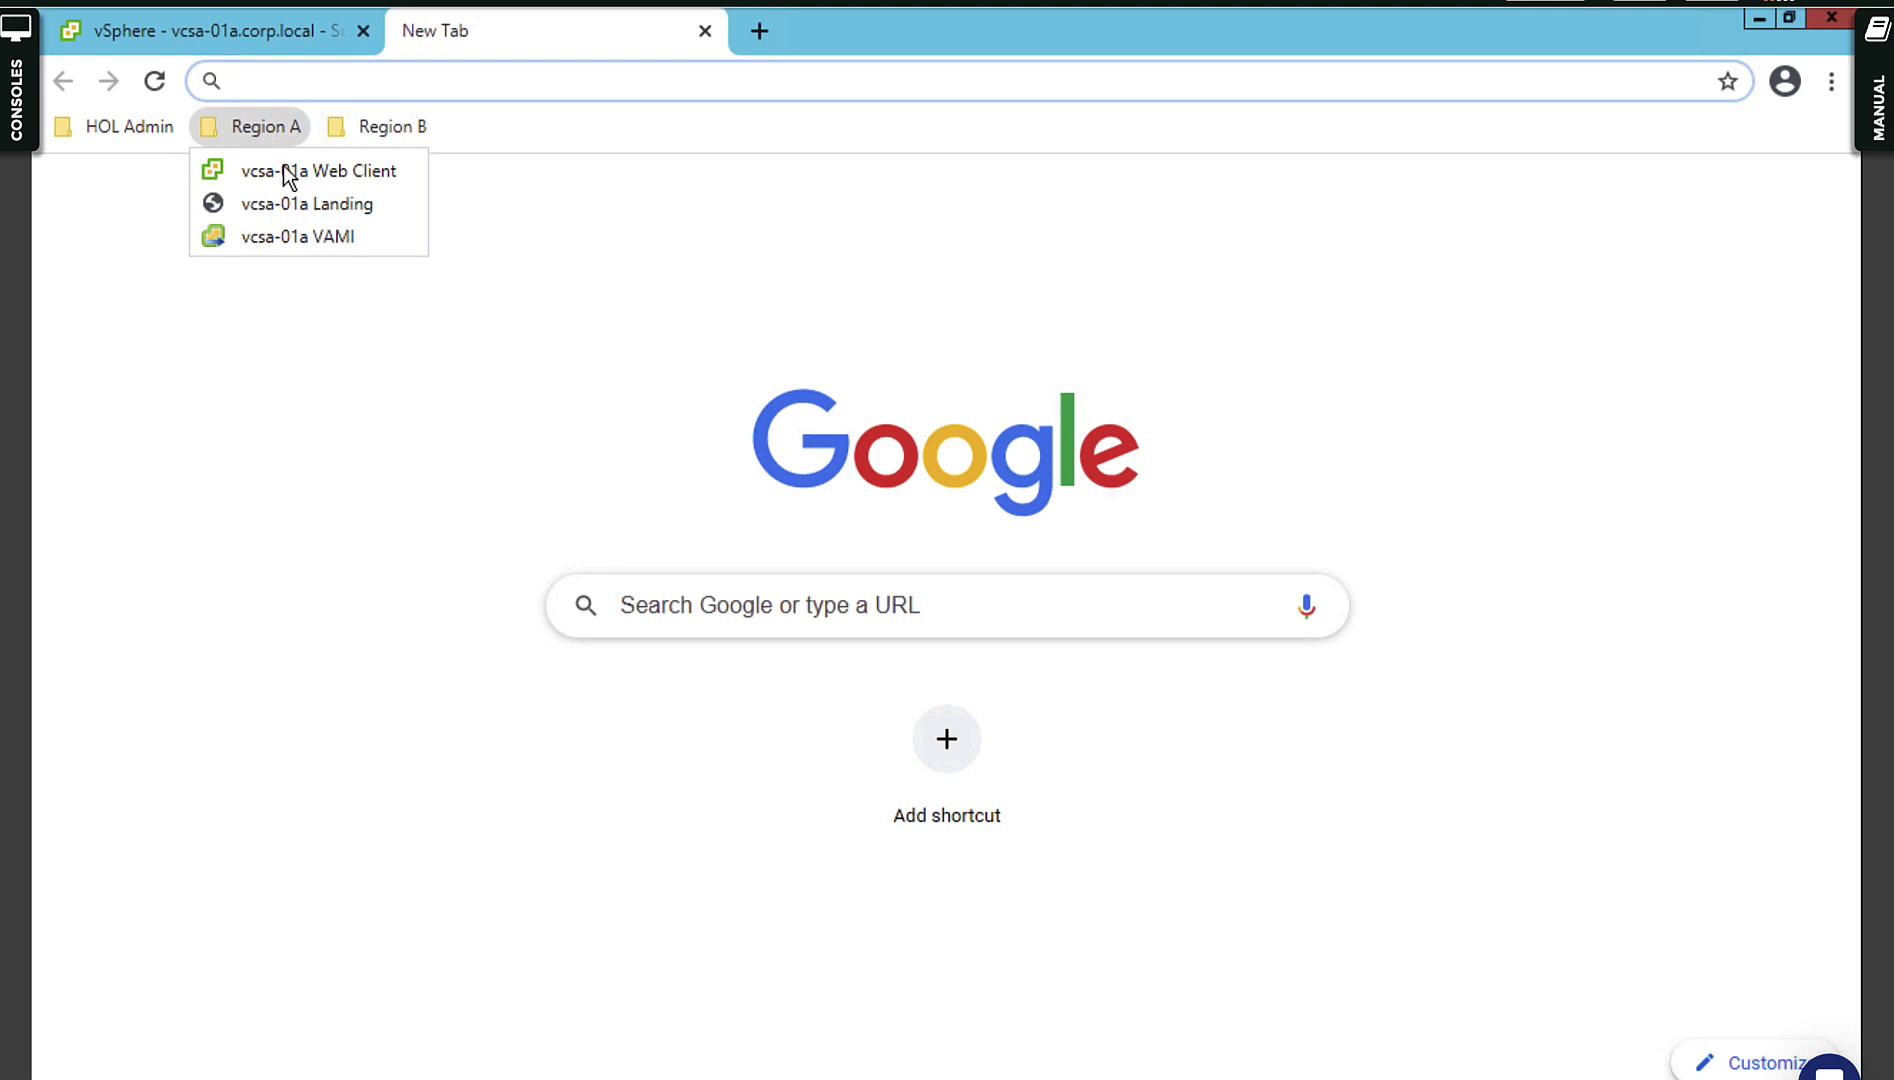
pyautogui.click(337, 247)
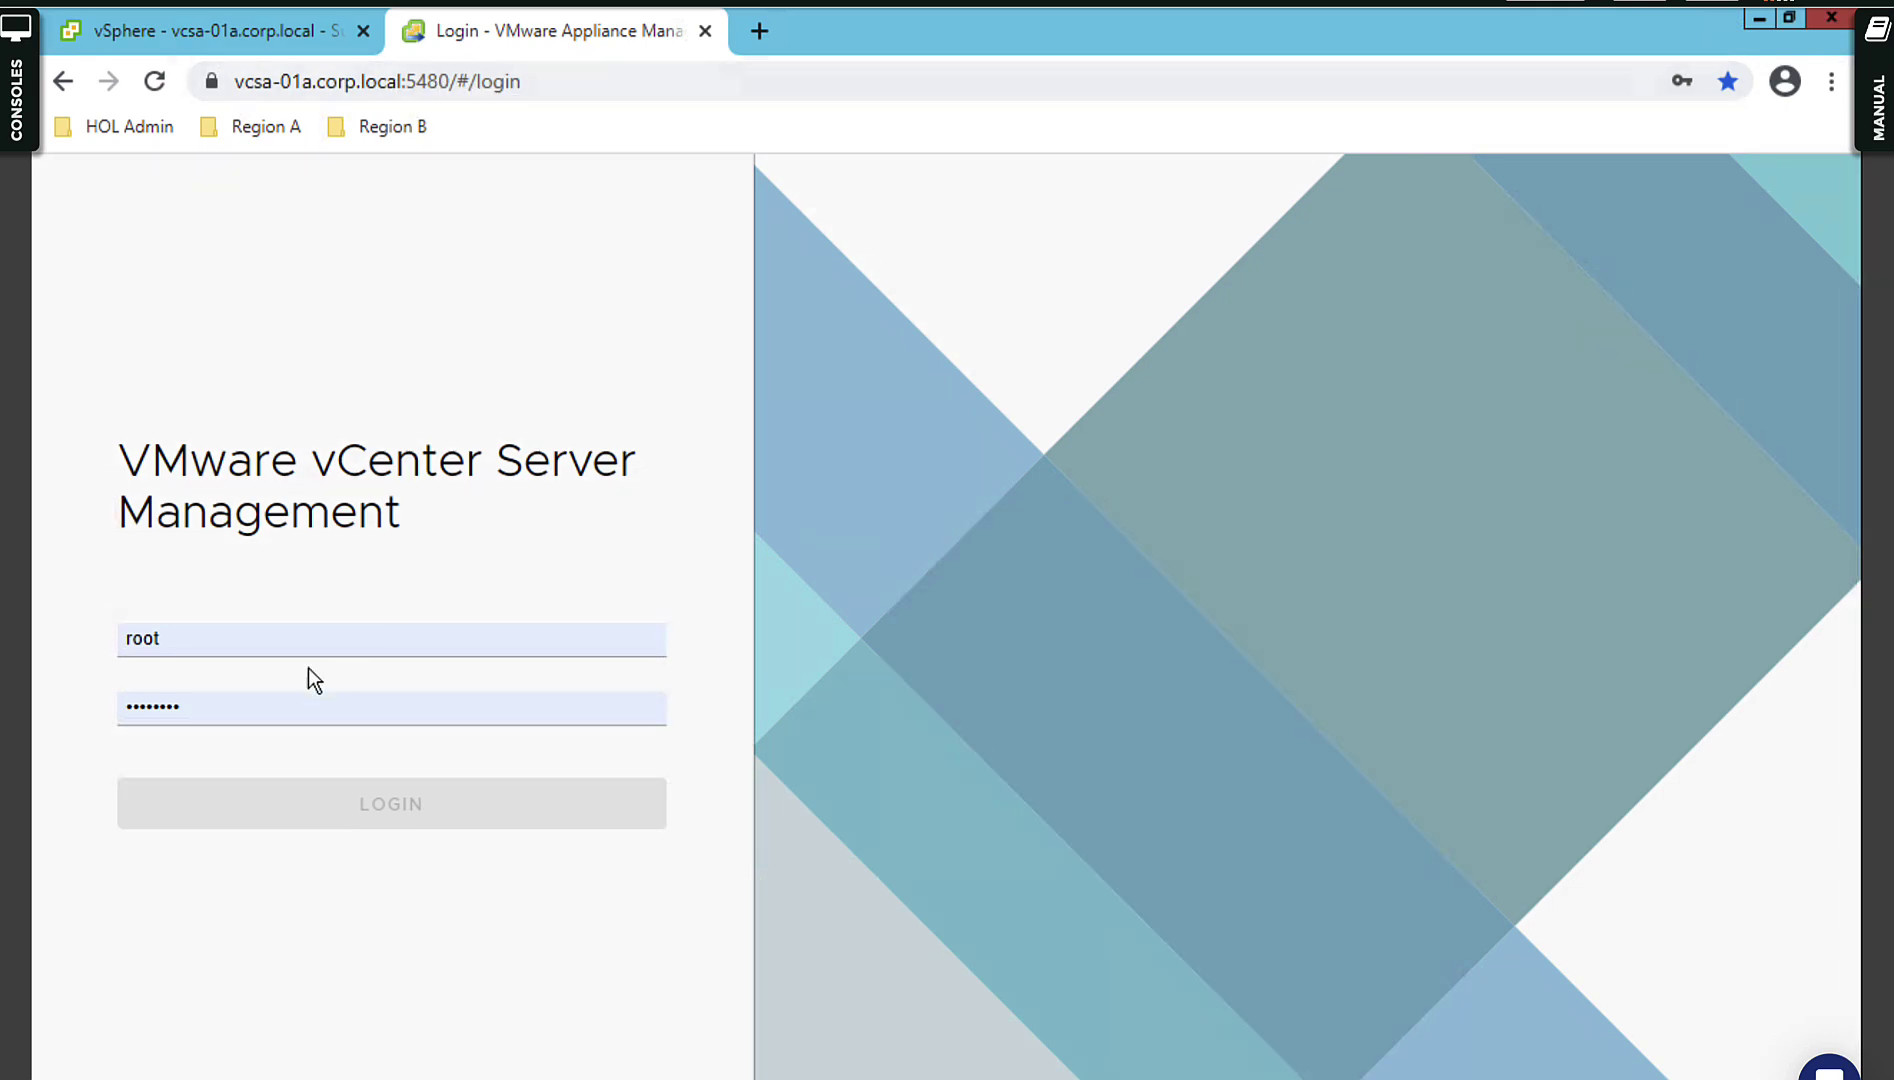
pyautogui.click(170, 627)
pyautogui.click(239, 818)
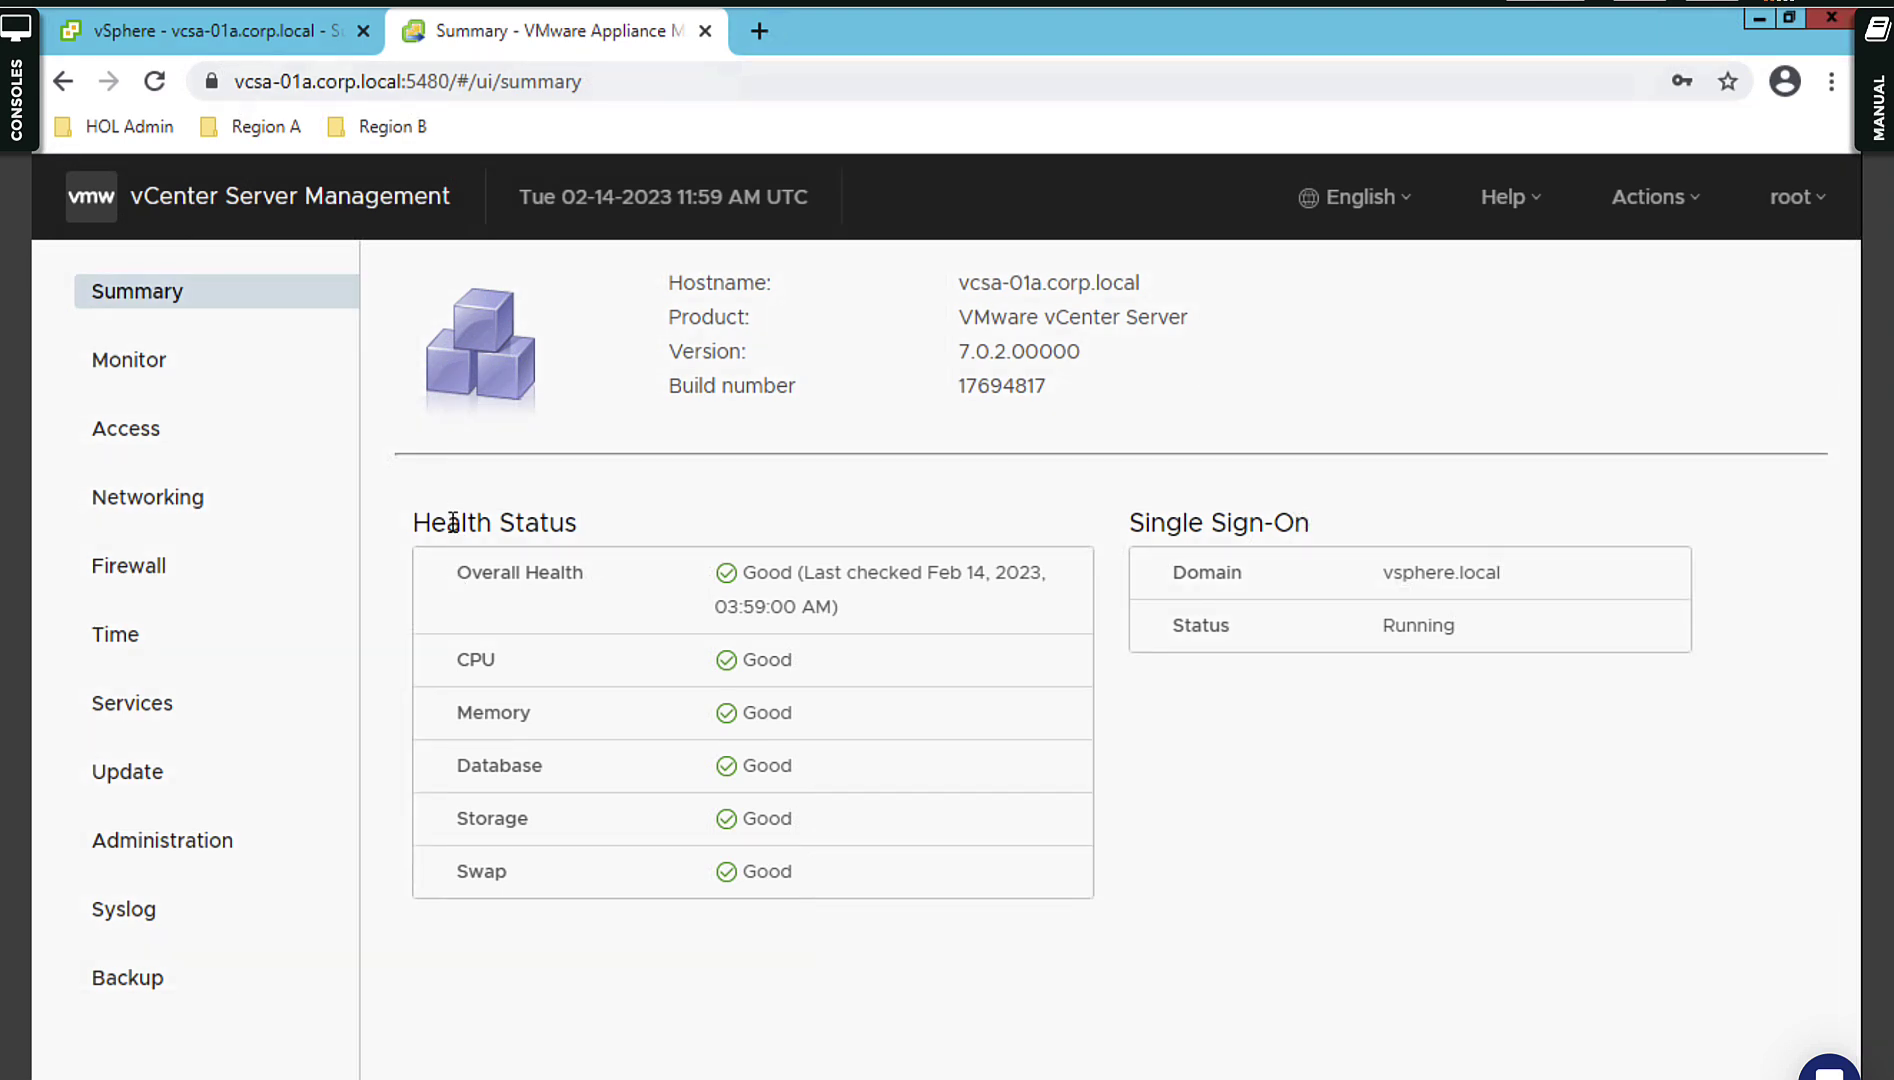
pyautogui.moveTo(459, 573); pyautogui.dragTo(605, 572)
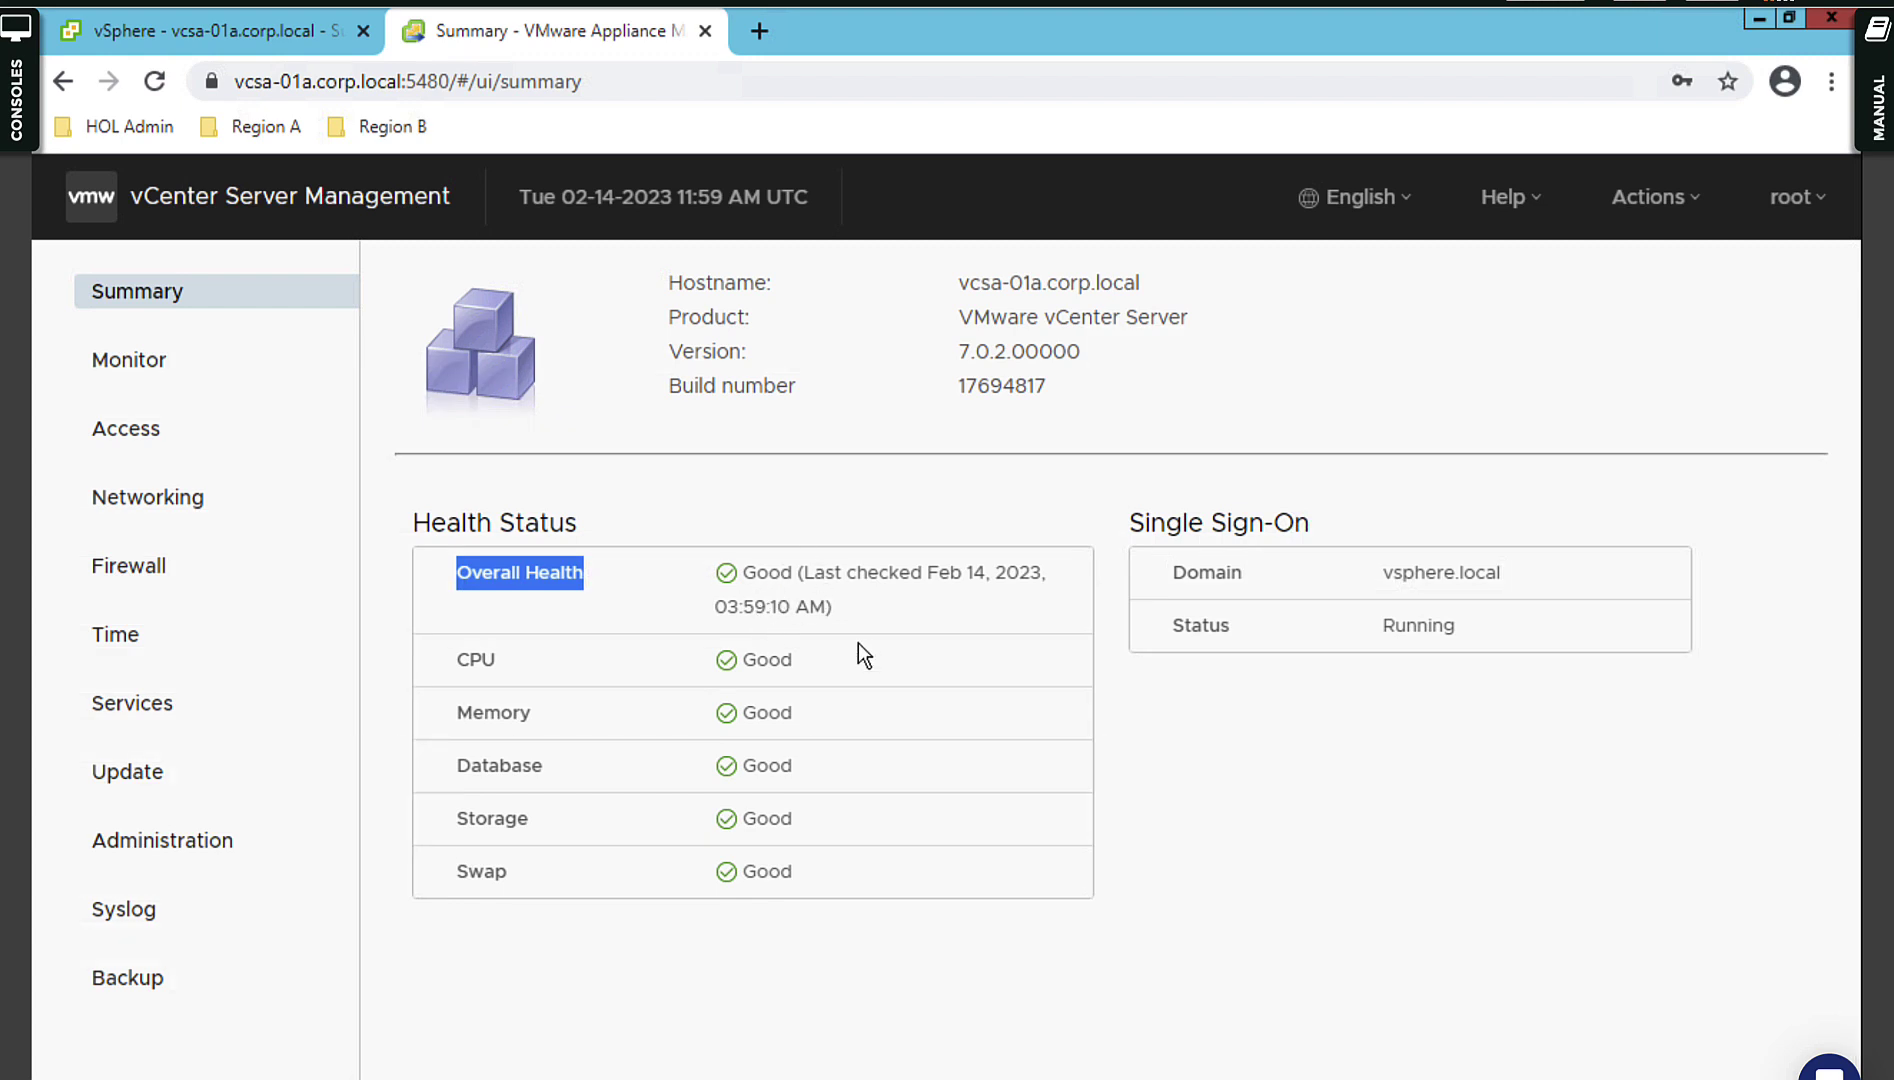
# Review the vCenter services list for startup type, health and state, including the VMware vCenter High Availability and VMware vCenter Server entries.
pyautogui.click(124, 706)
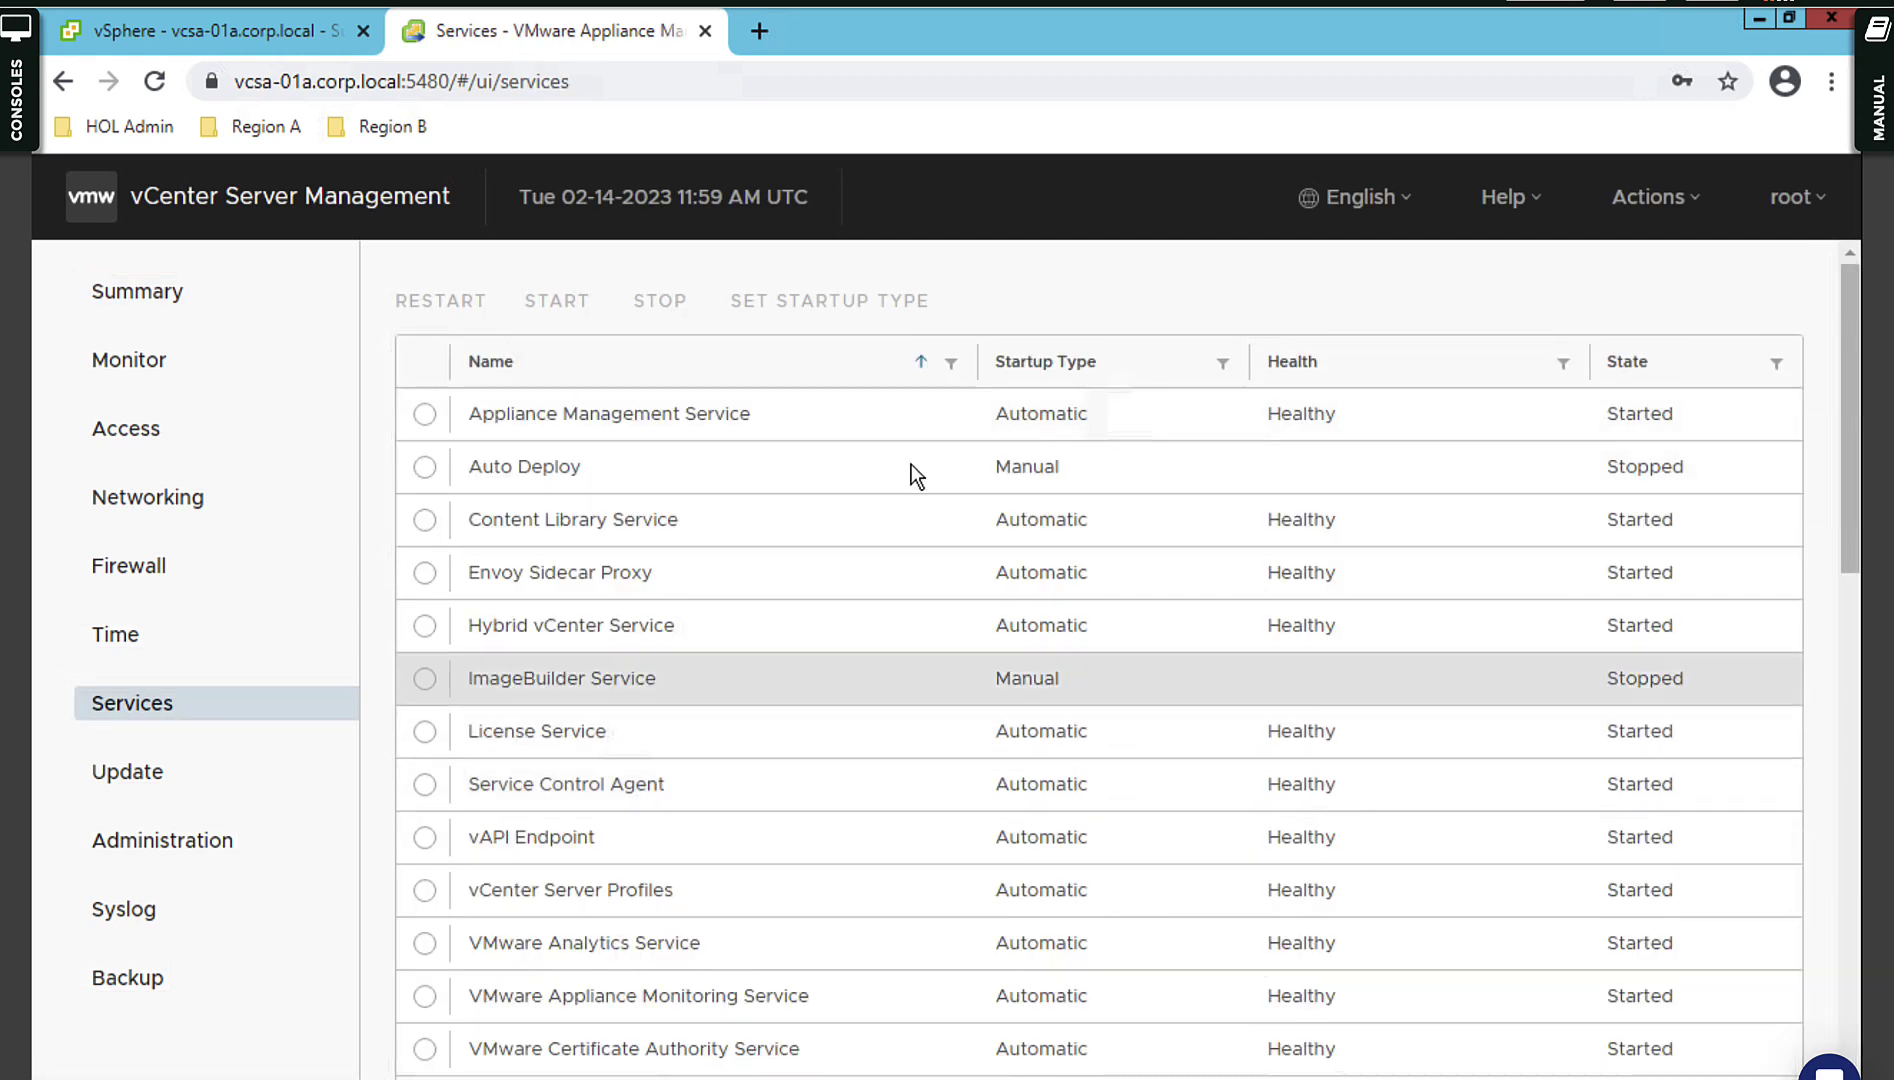
pyautogui.scroll(-3, 810, 640)
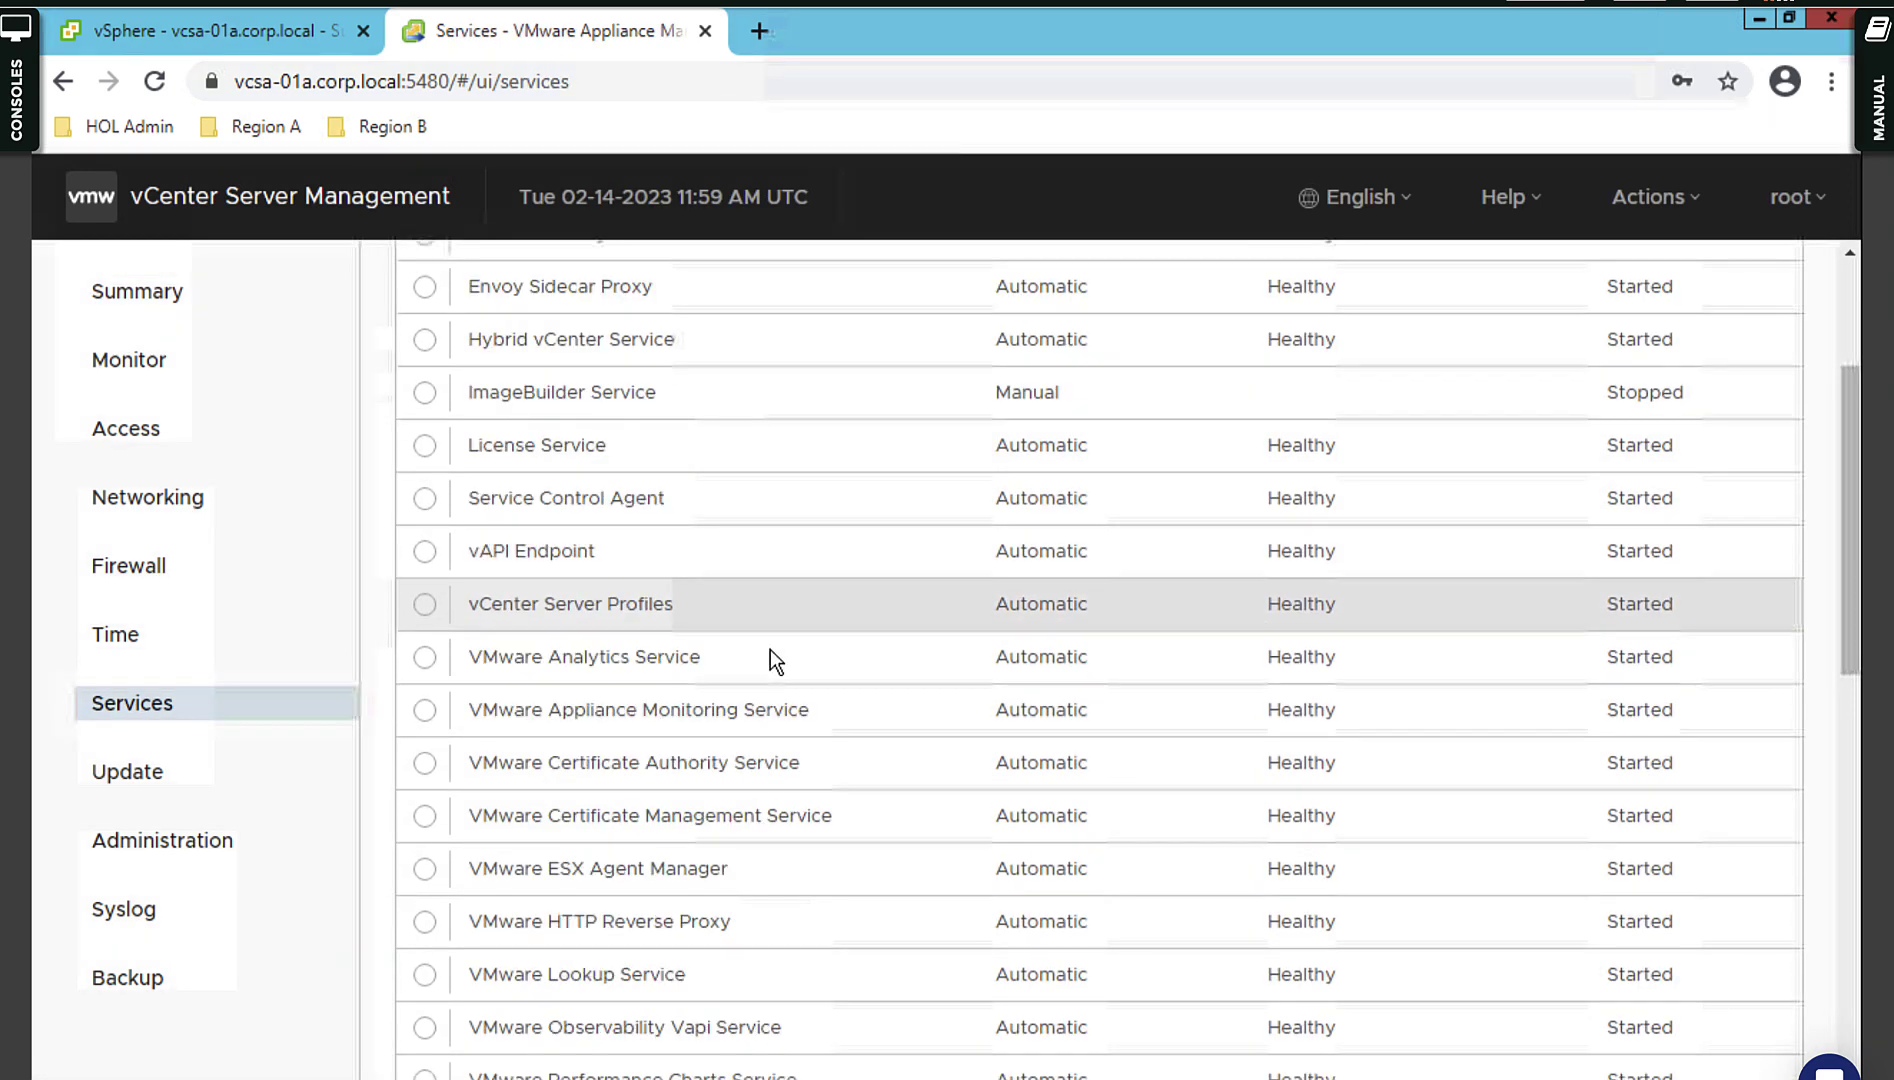
pyautogui.scroll(-2, 769, 650)
pyautogui.scroll(-2, 768, 645)
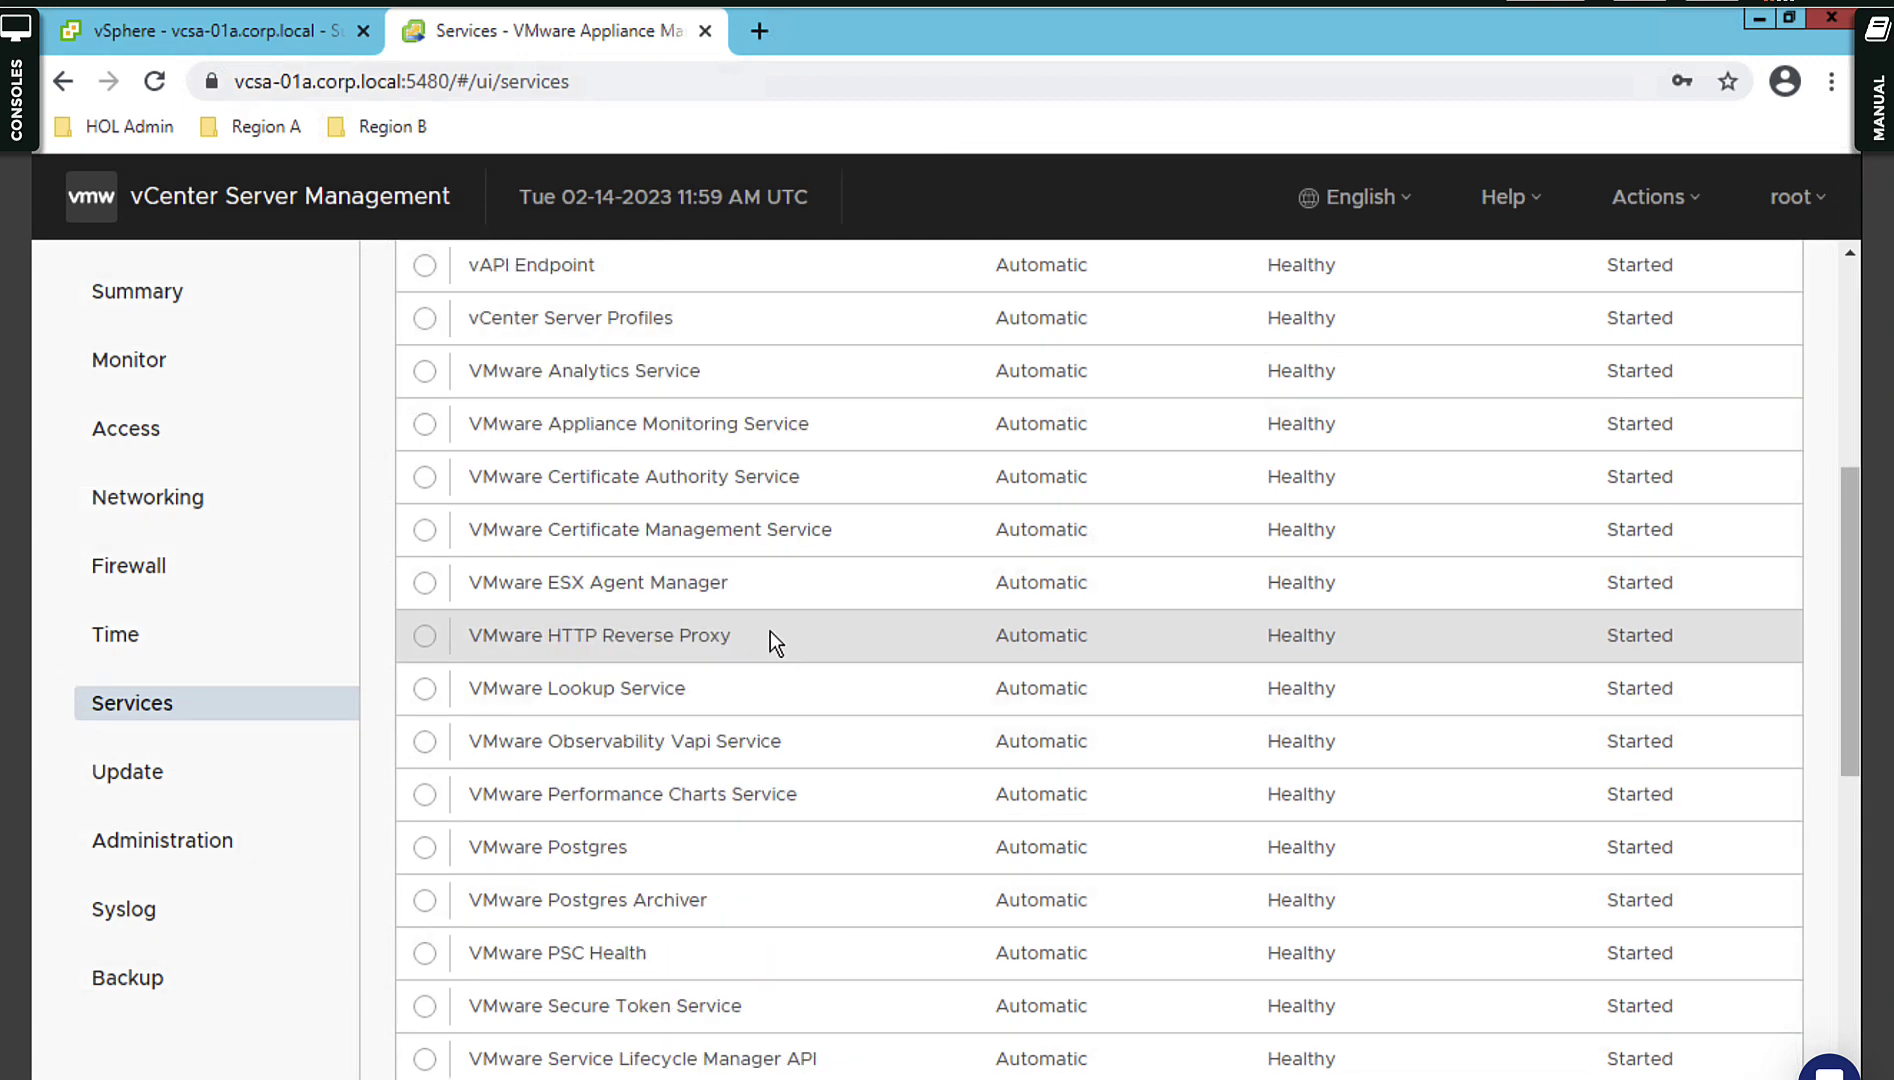
pyautogui.scroll(-6, 769, 640)
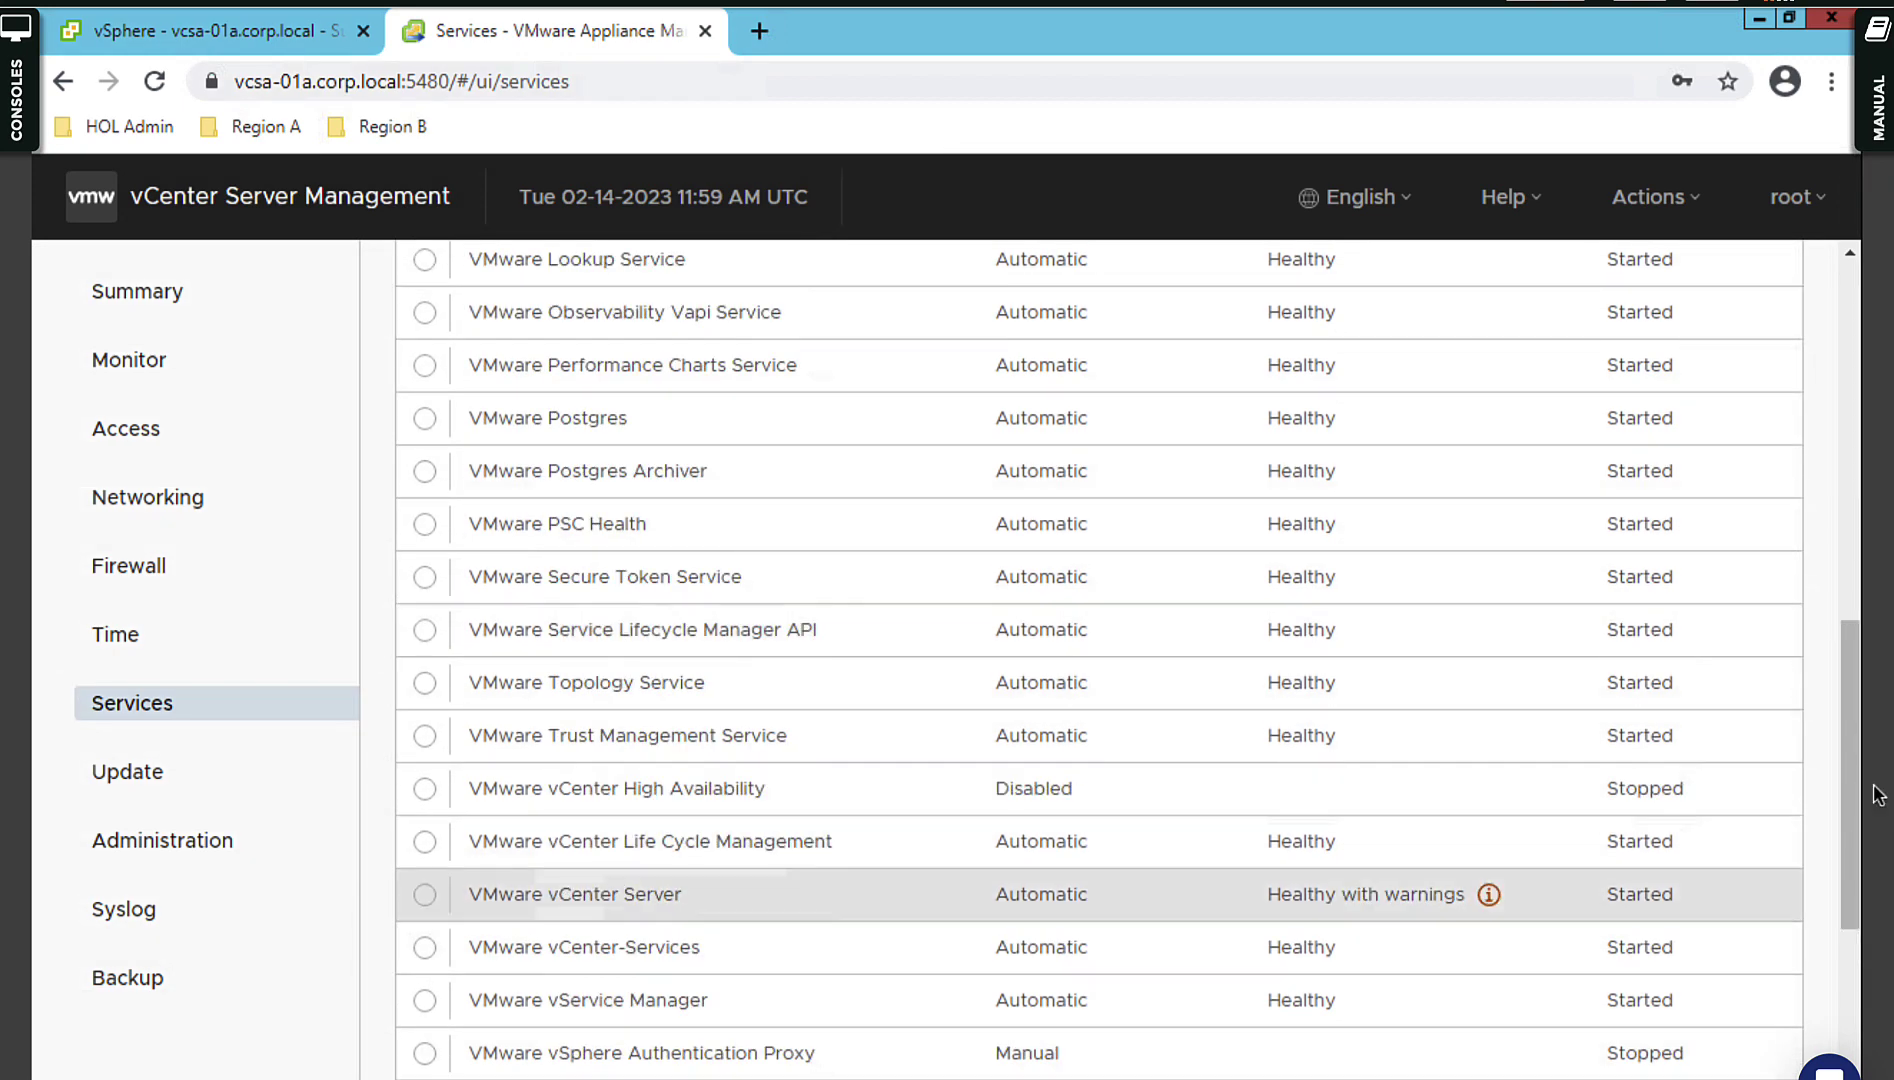
pyautogui.scroll(15, 1854, 545)
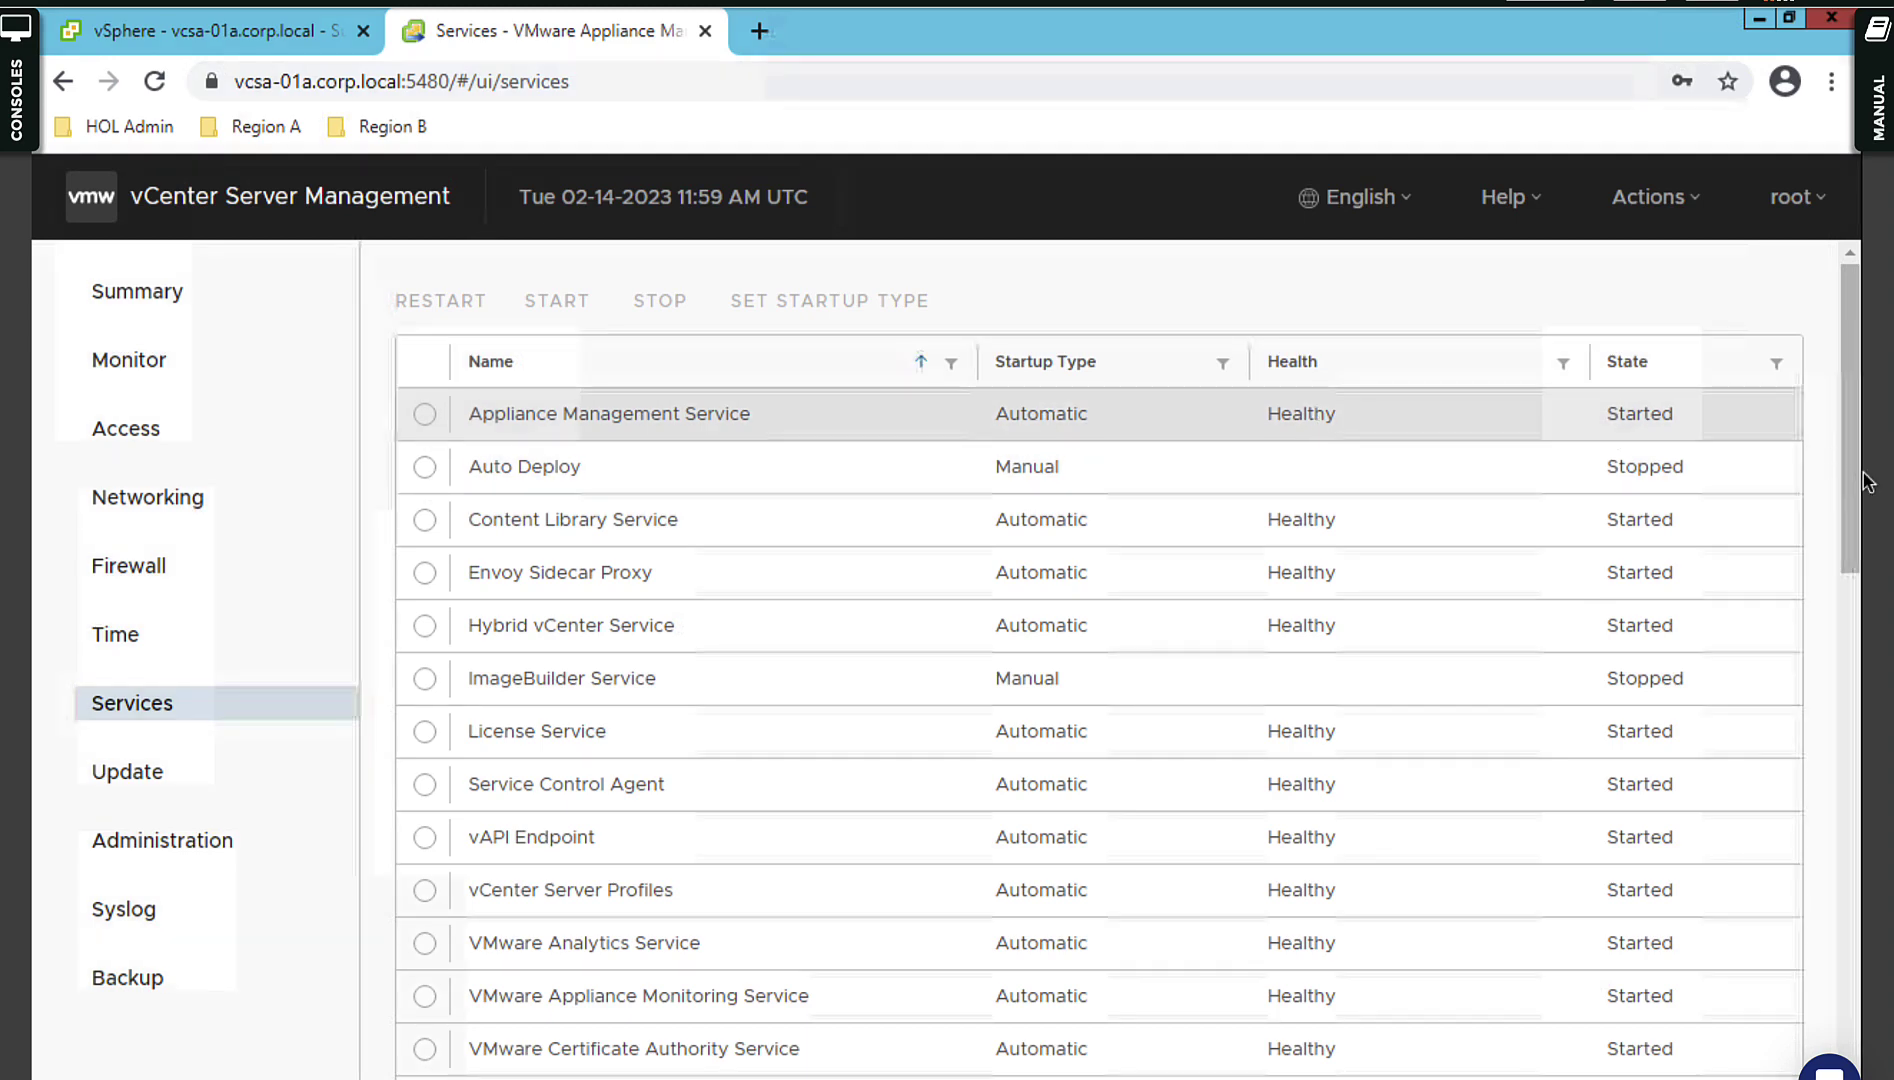
pyautogui.scroll(-7, 1856, 900)
pyautogui.scroll(-7, 1856, 900)
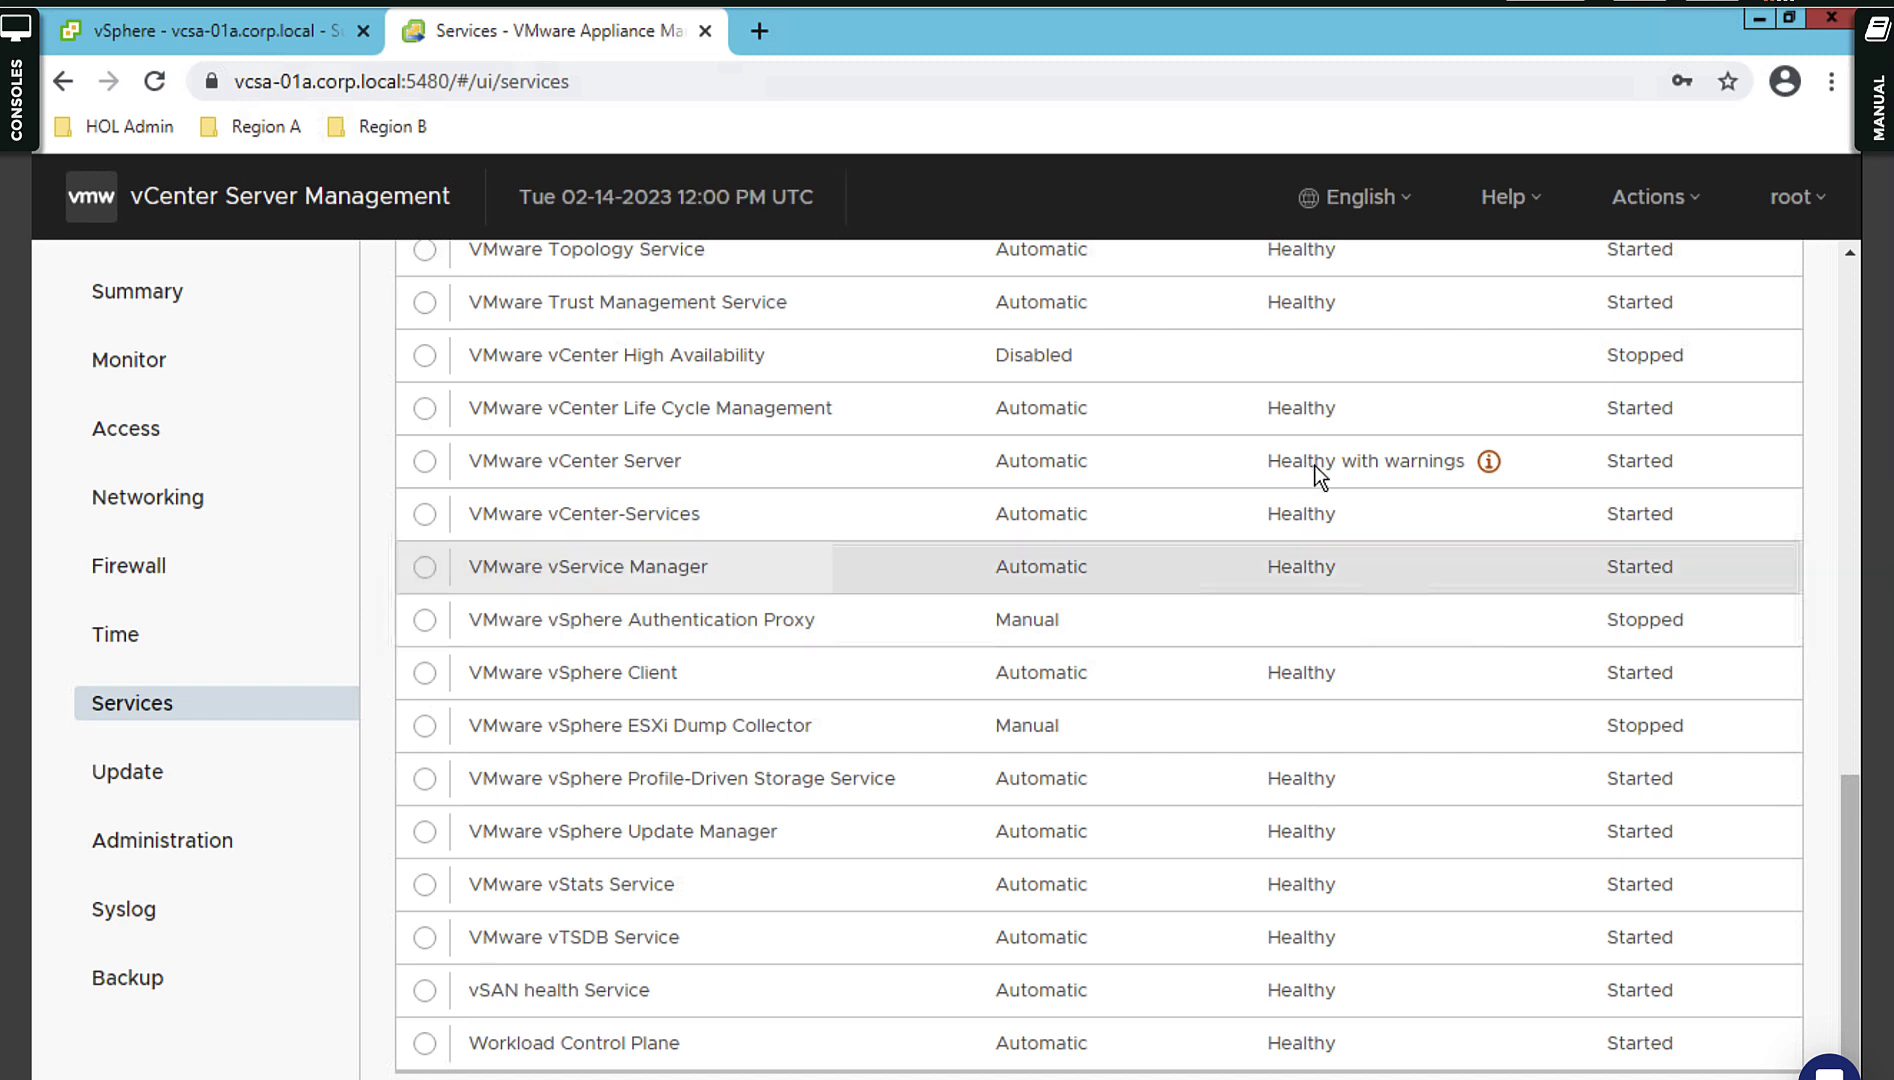
pyautogui.moveTo(1850, 900); pyautogui.dragTo(1870, 325)
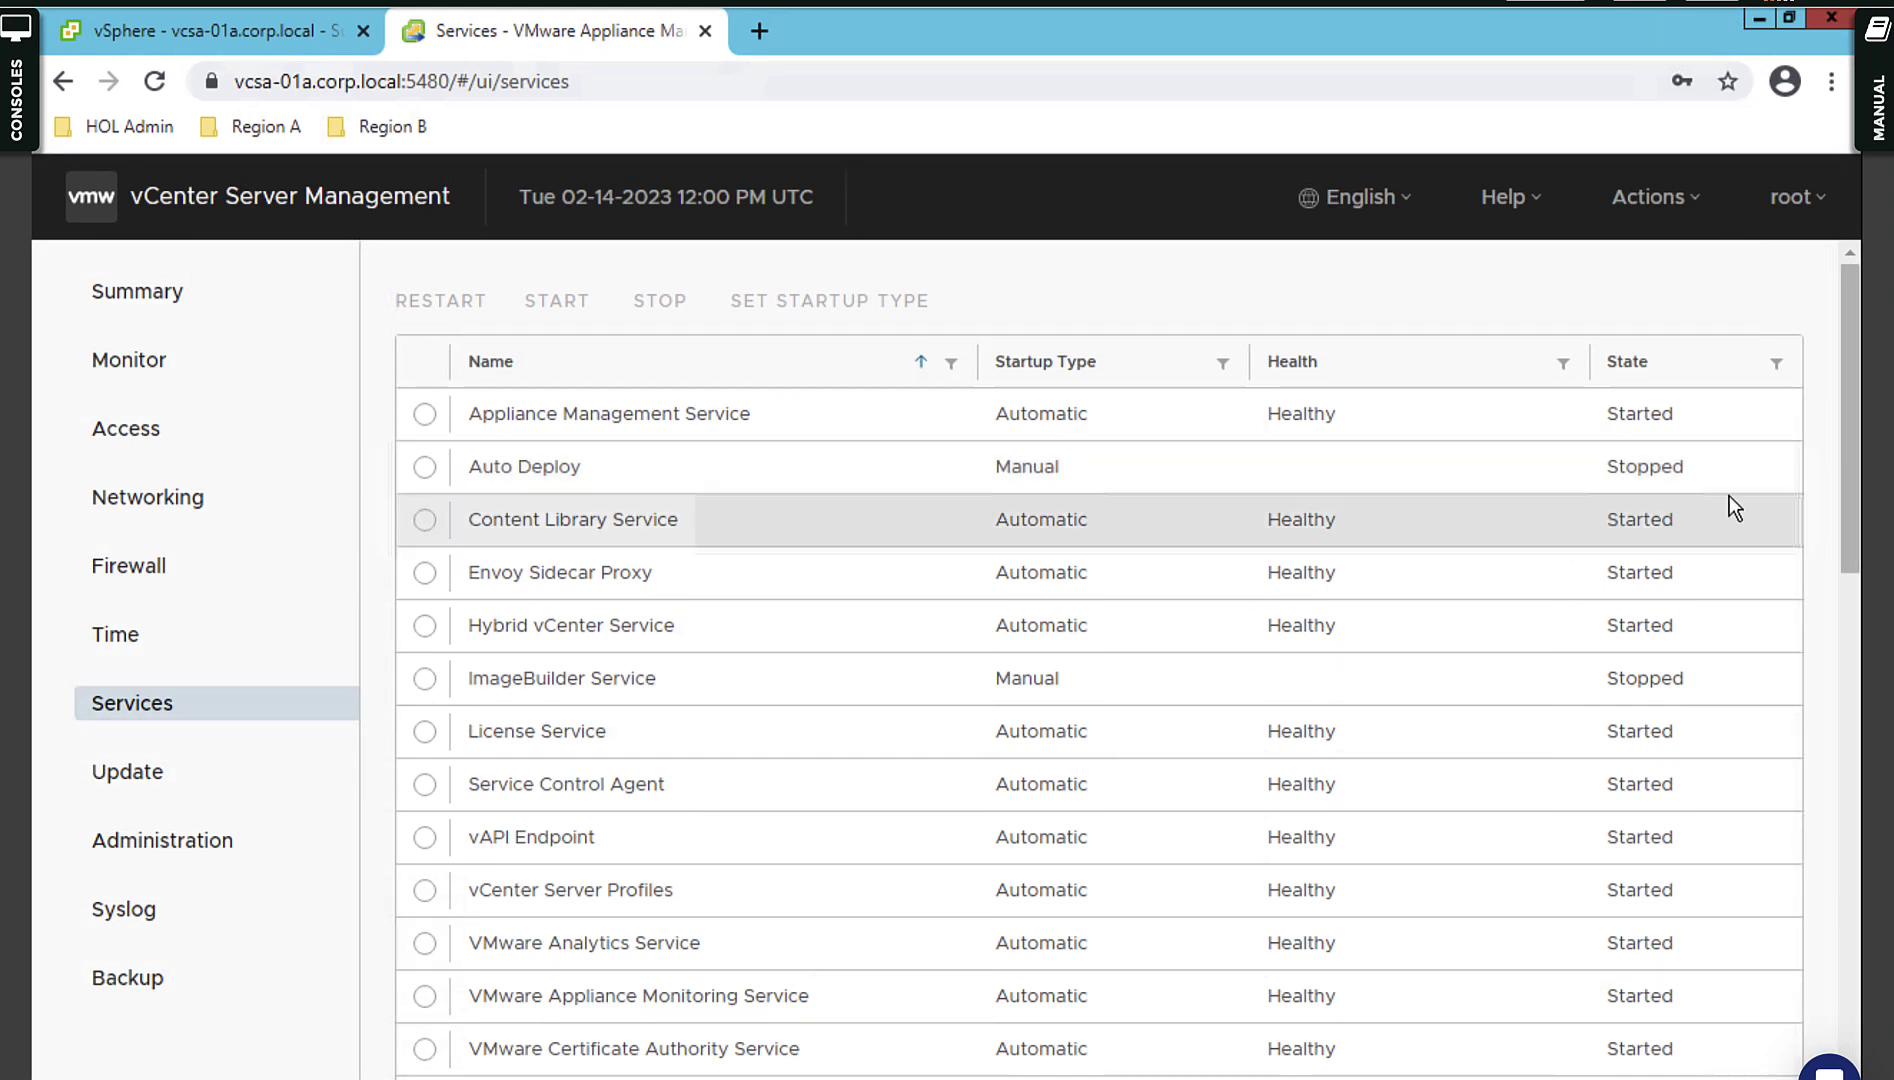
pyautogui.scroll(-10, 1860, 725)
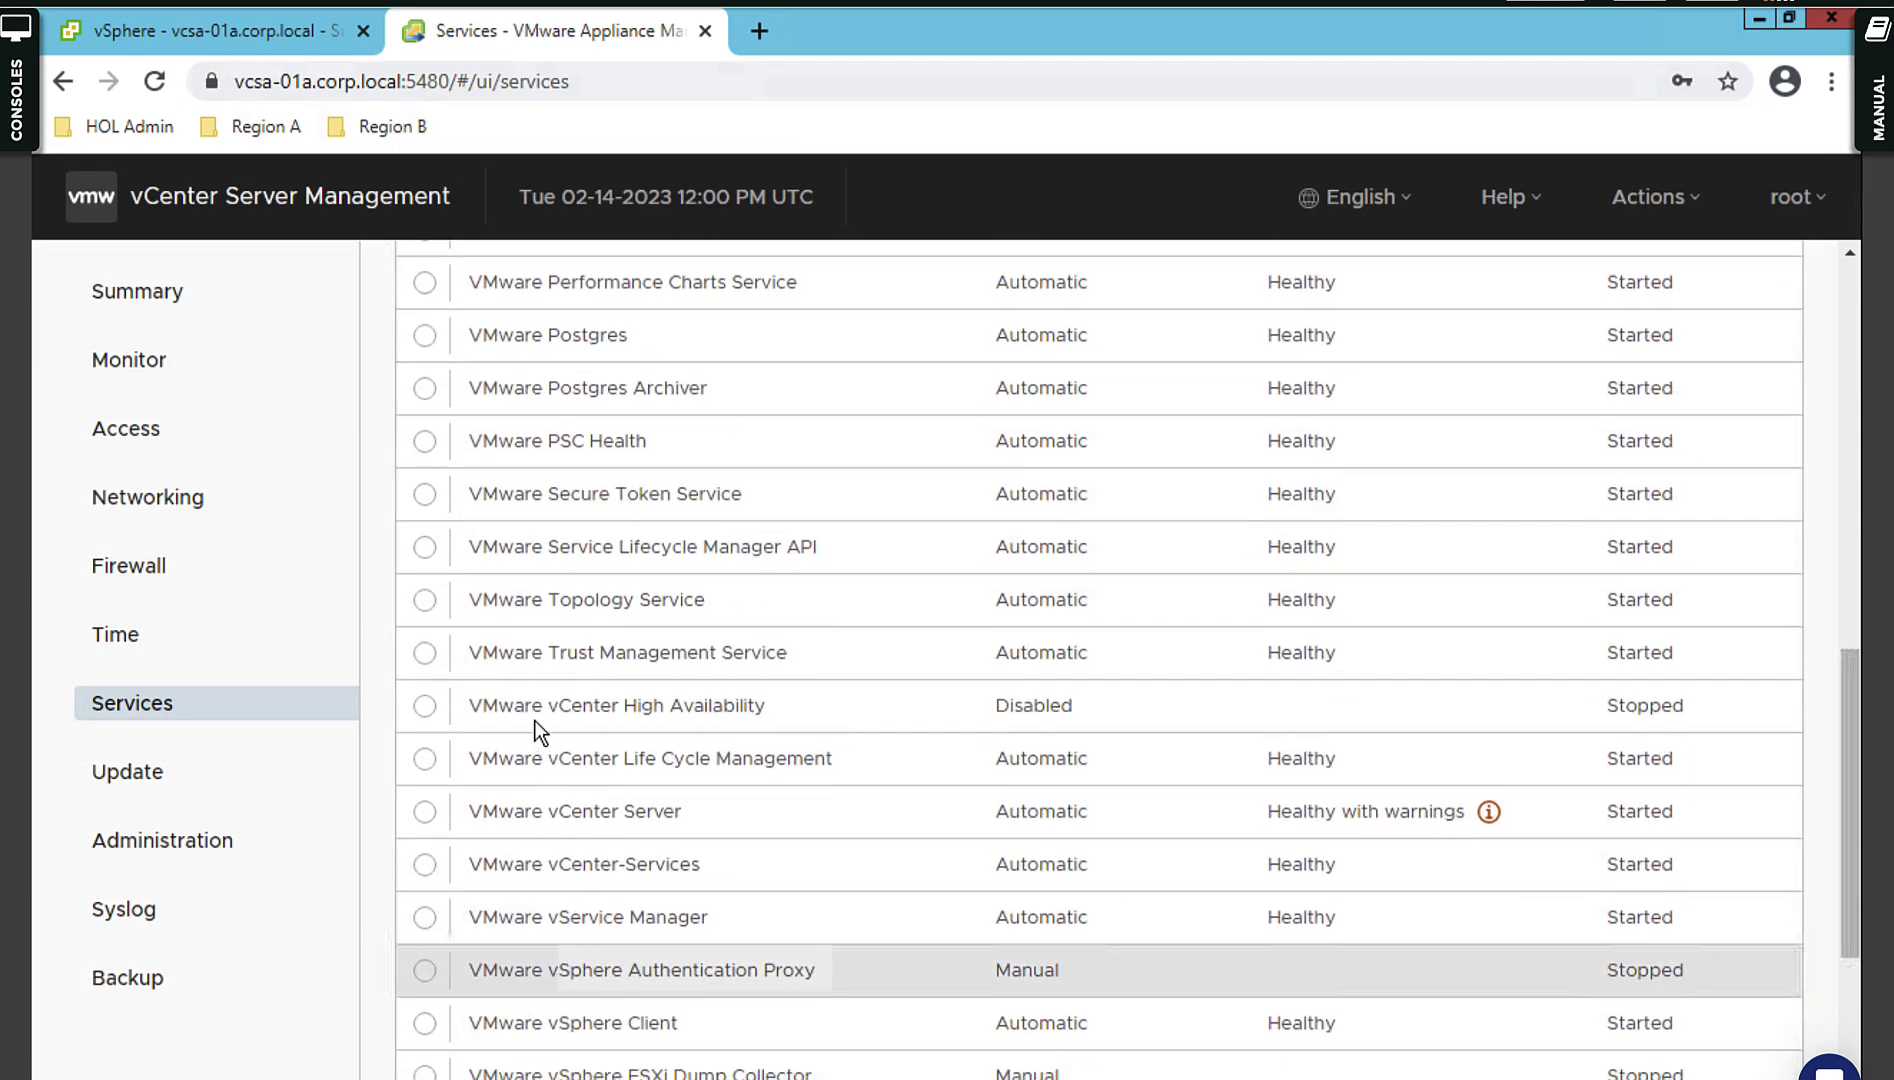
pyautogui.moveTo(534, 706); pyautogui.dragTo(705, 708)
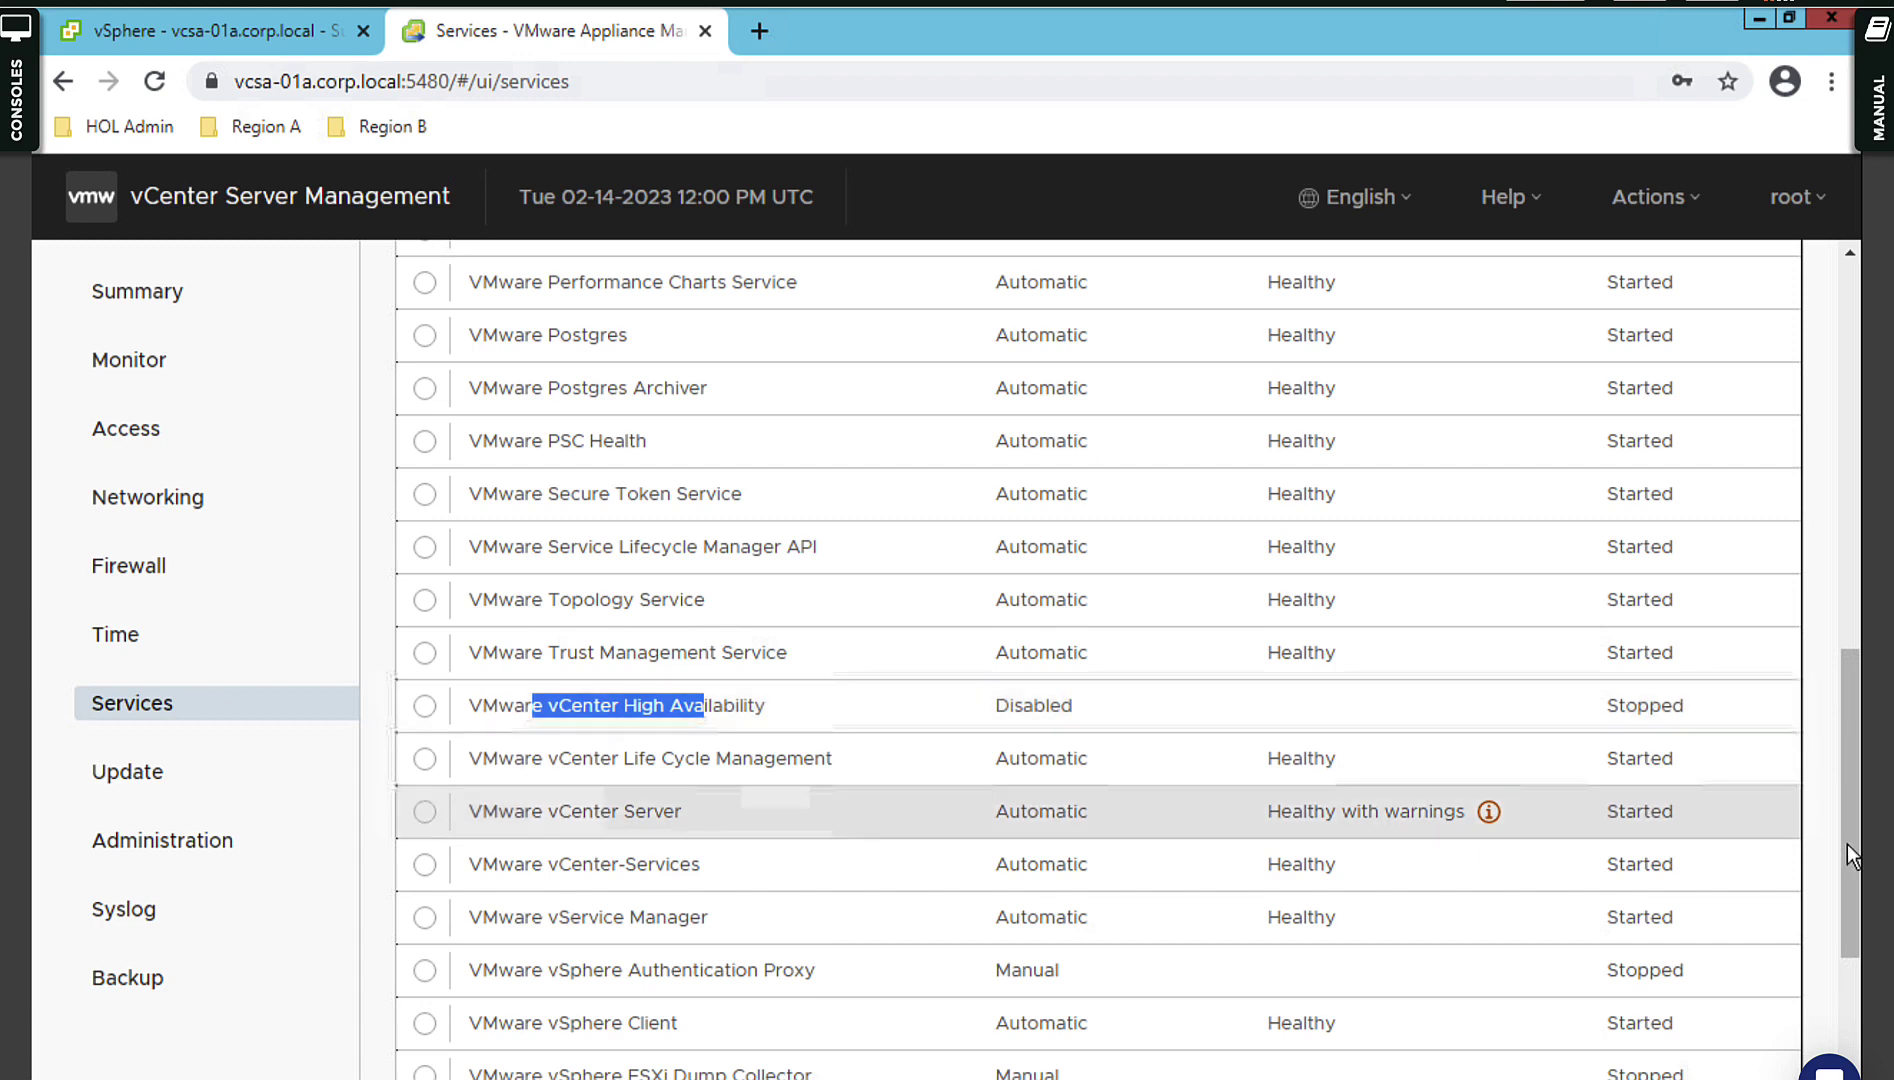
pyautogui.moveTo(1851, 842); pyautogui.dragTo(1858, 488)
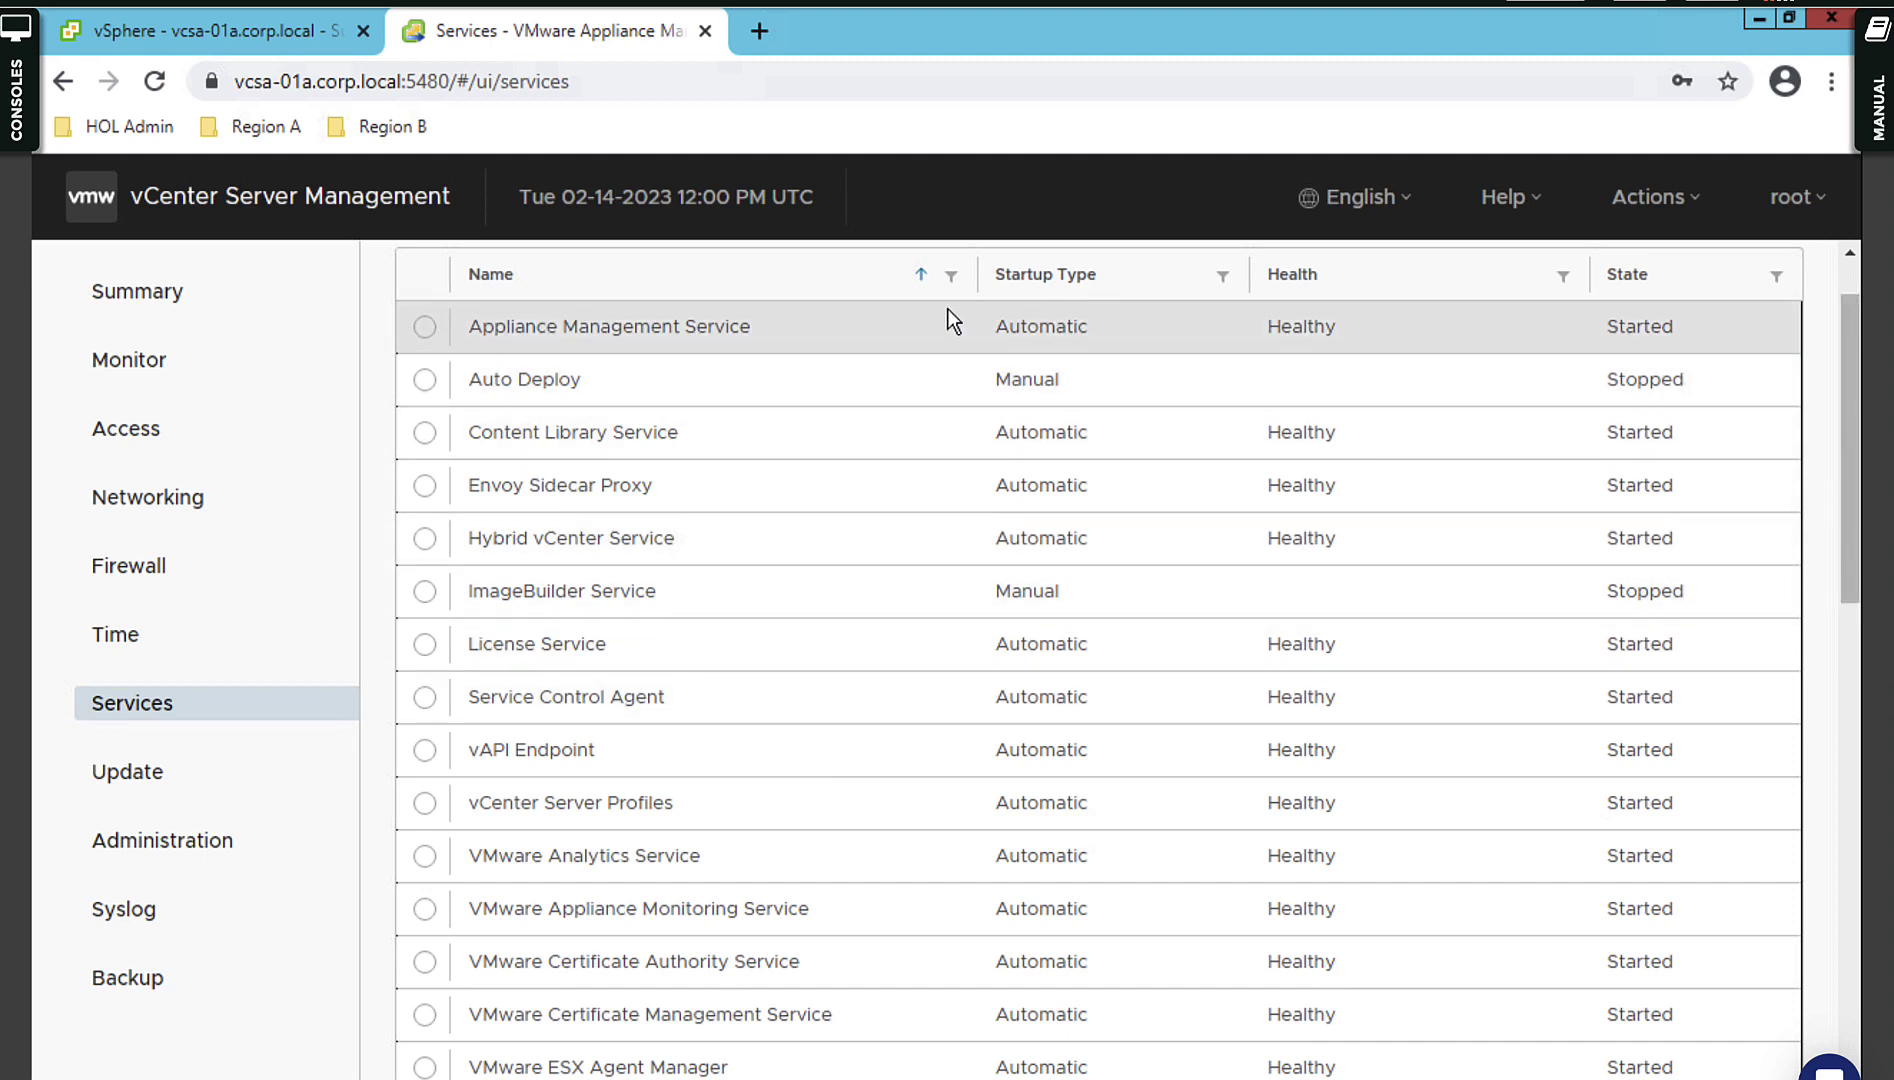
pyautogui.scroll(2, 1864, 389)
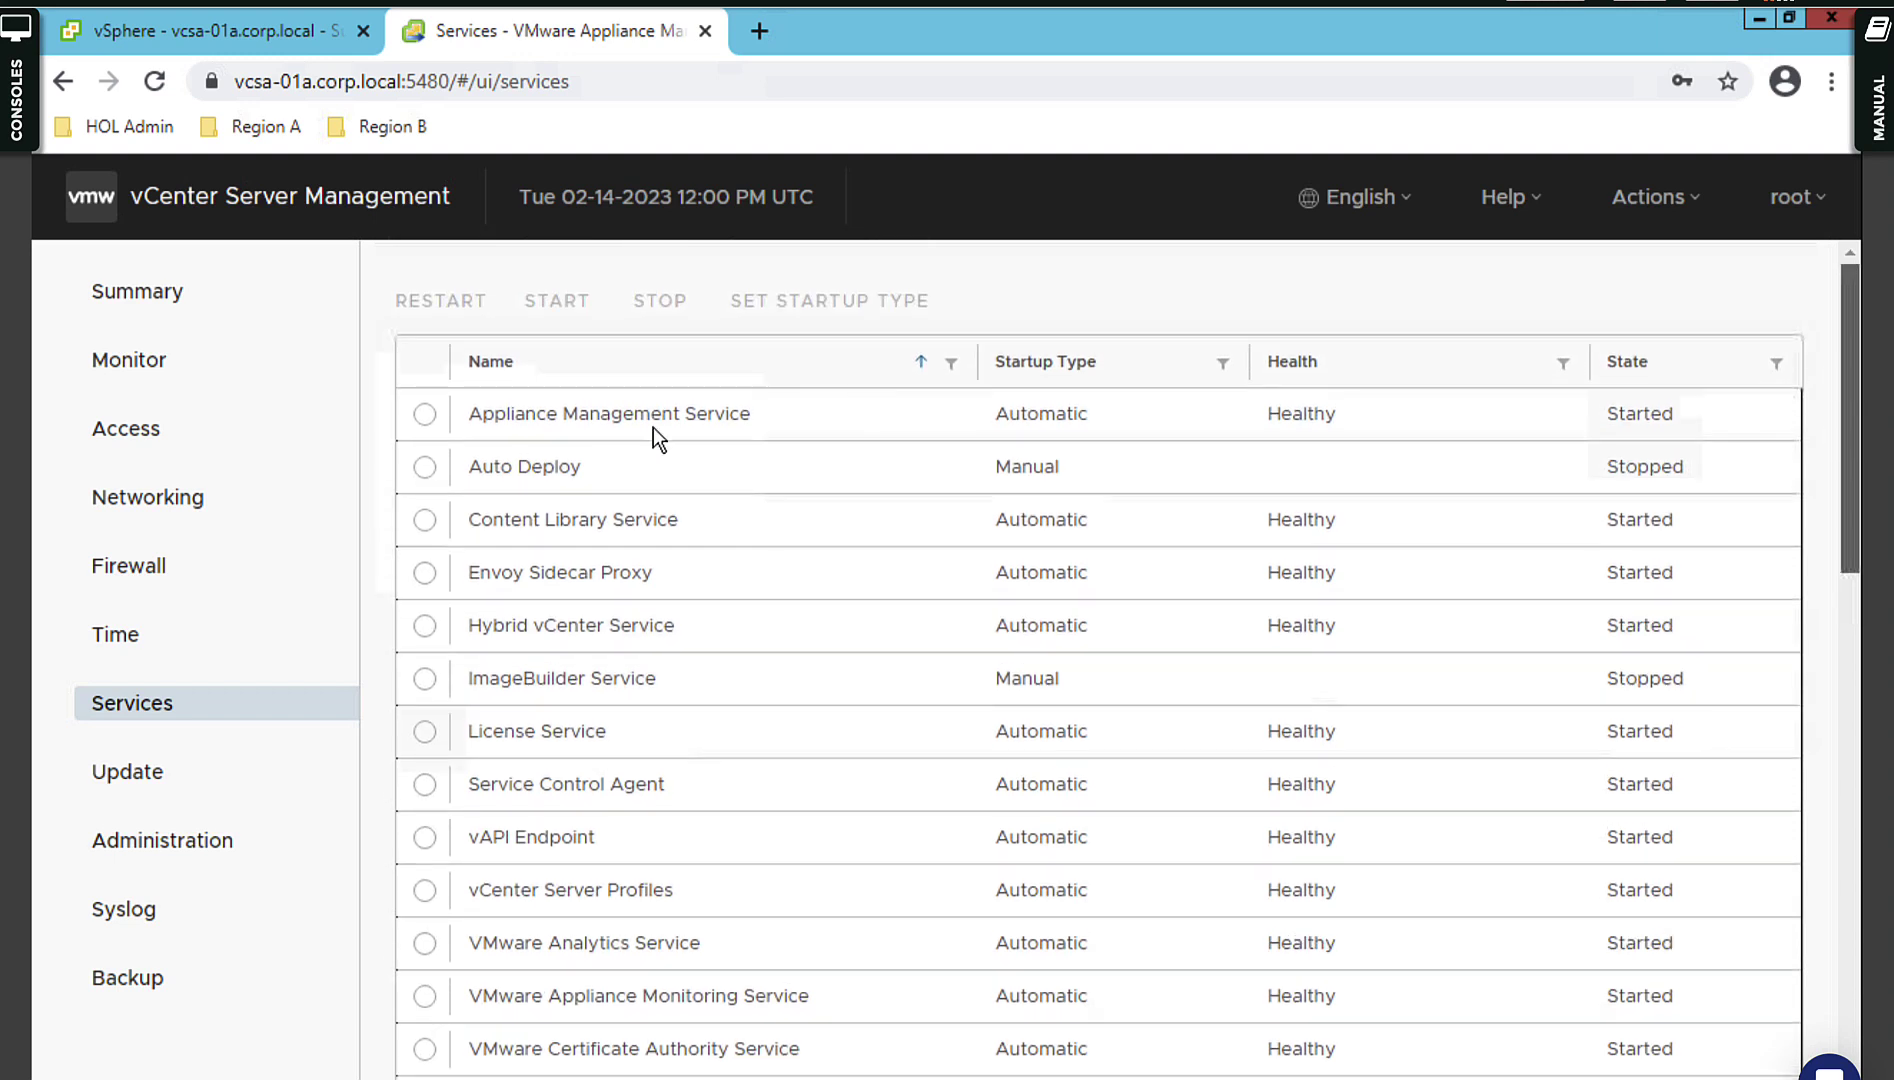
# View the startup type options for the Auto Deploy service and close them without setting one.
pyautogui.click(426, 468)
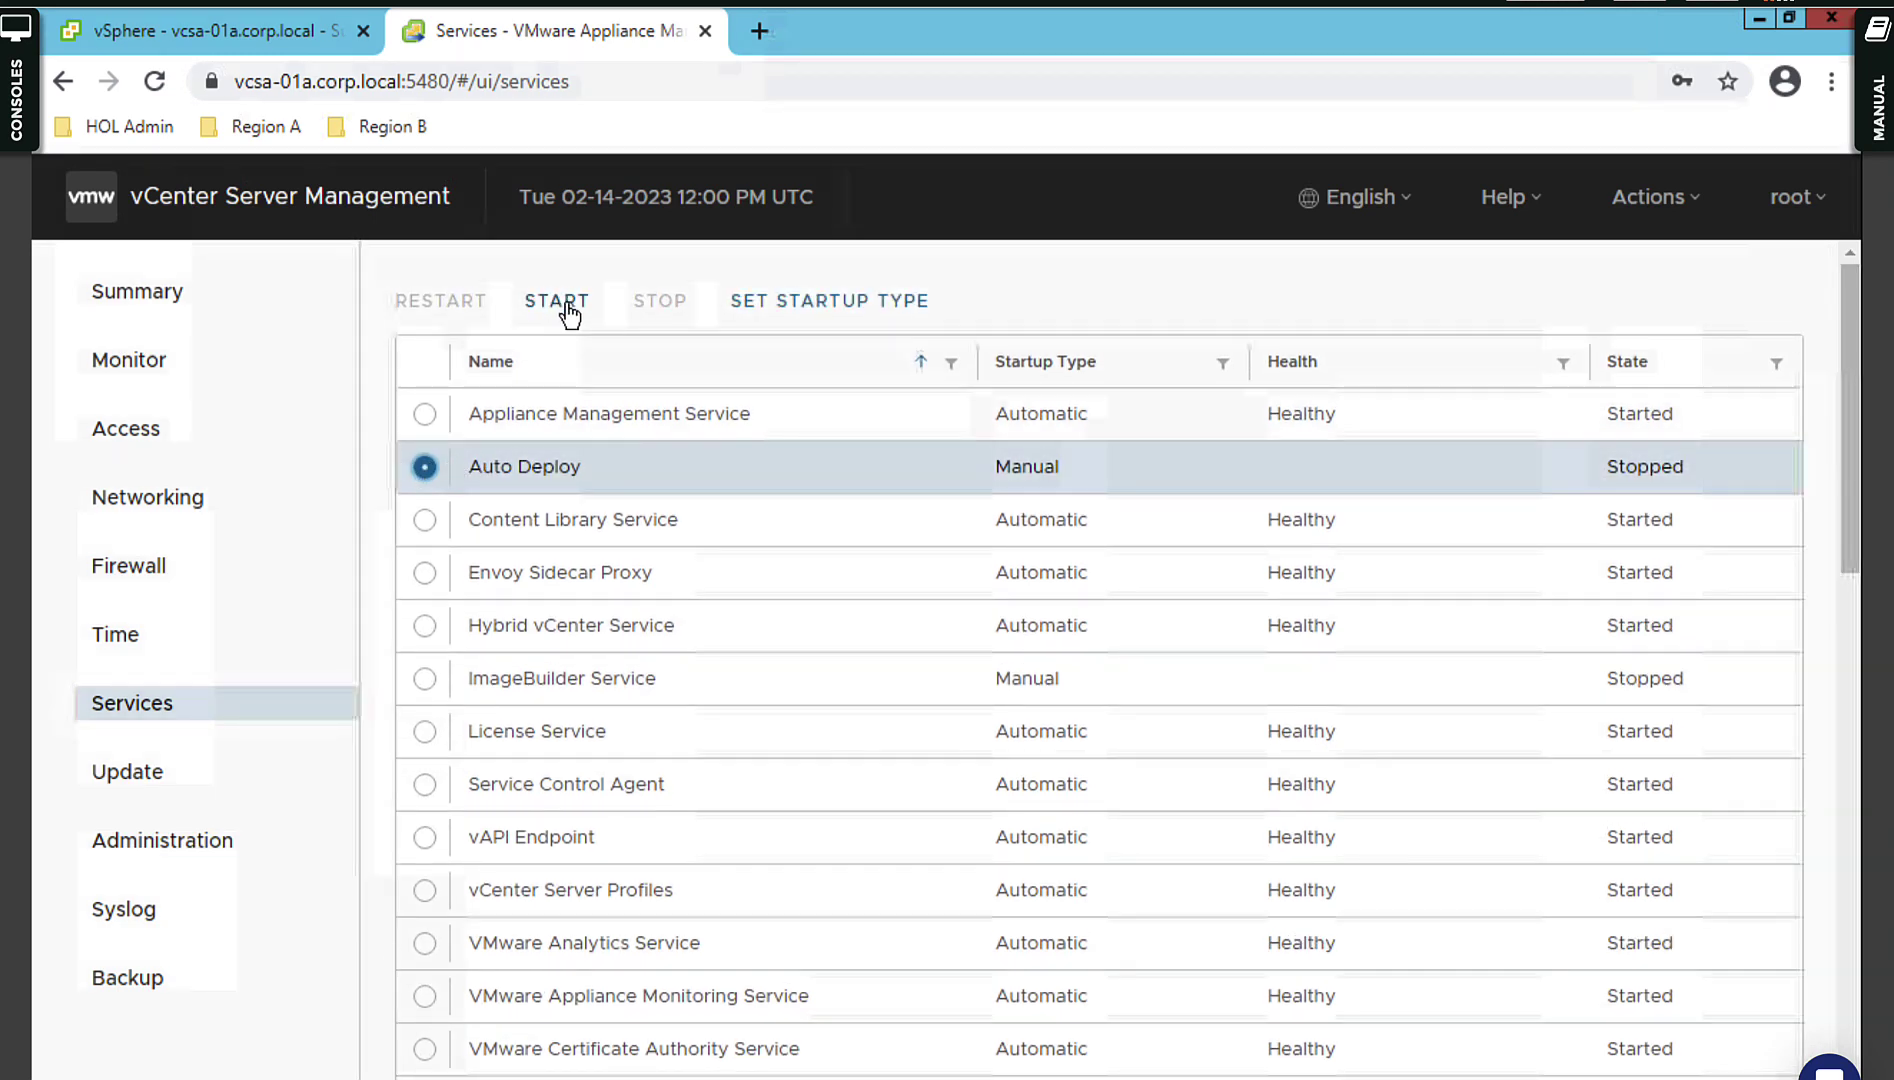
pyautogui.click(833, 302)
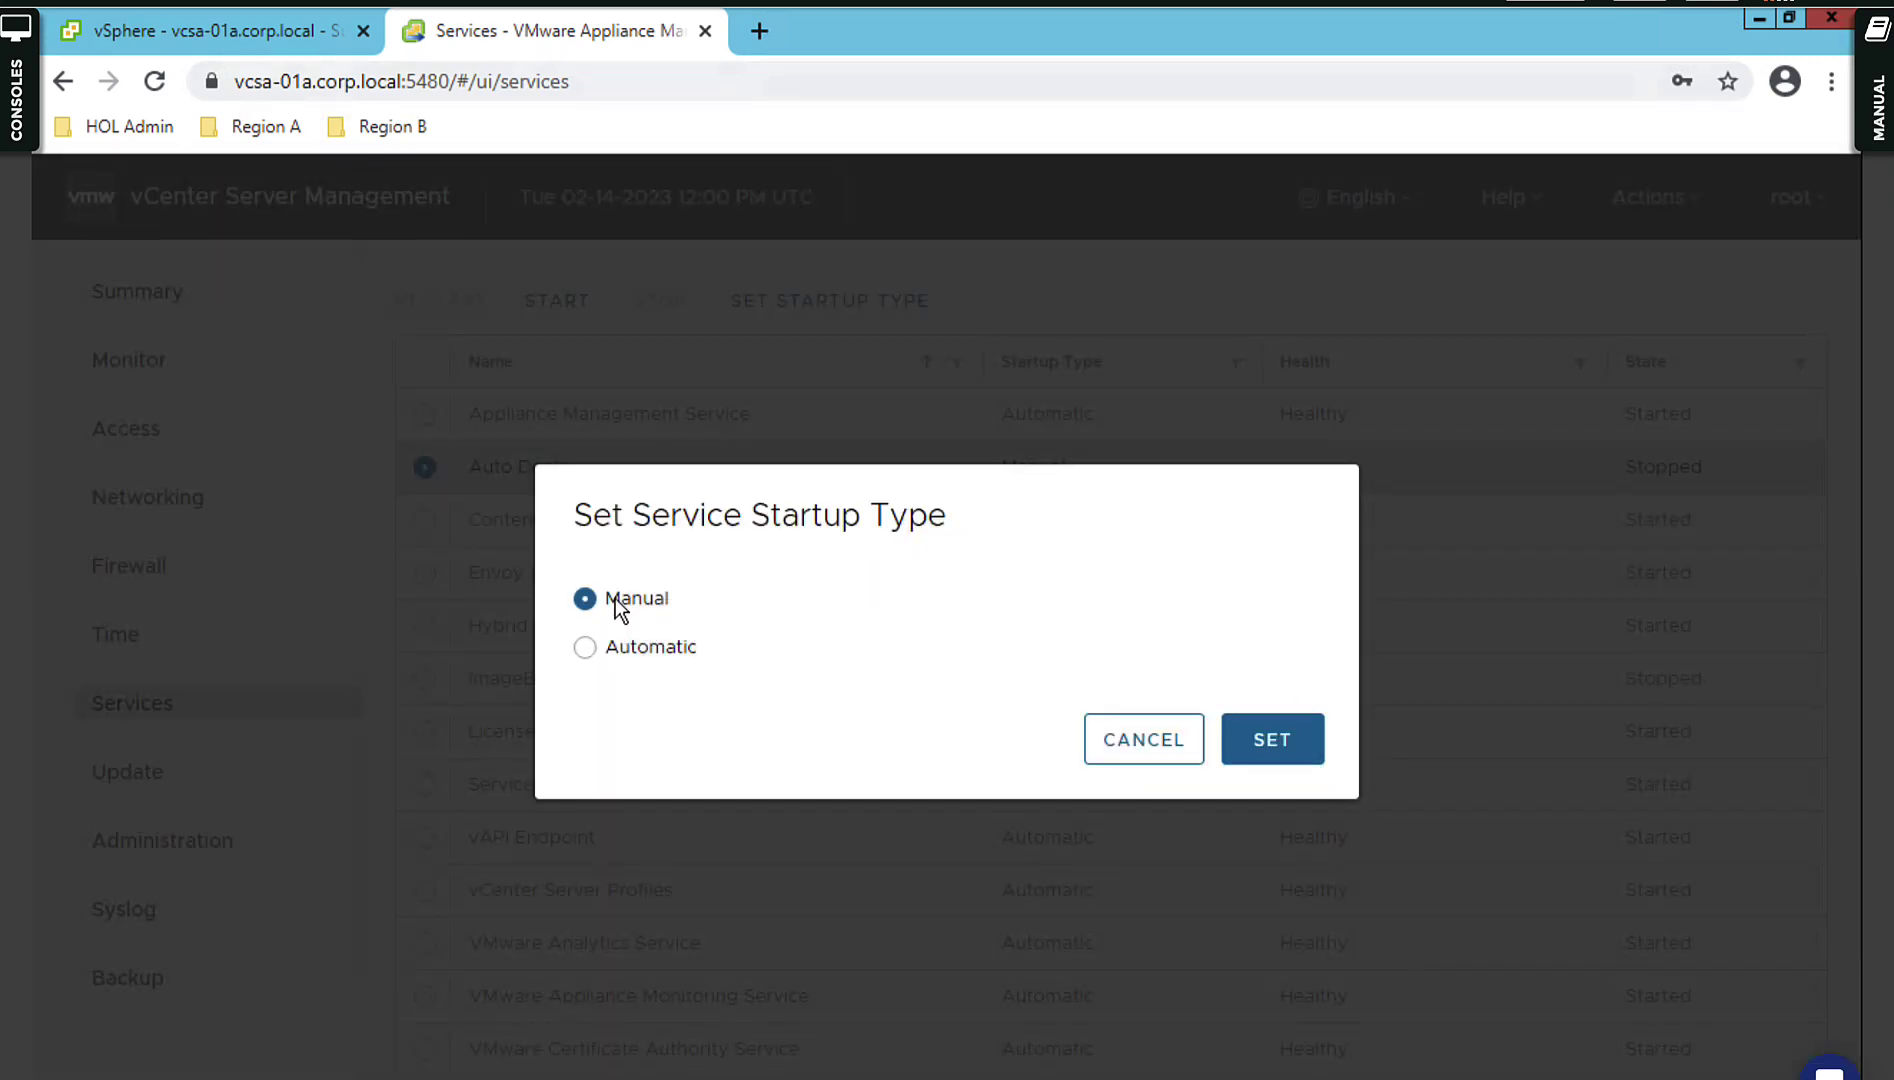
pyautogui.click(1092, 743)
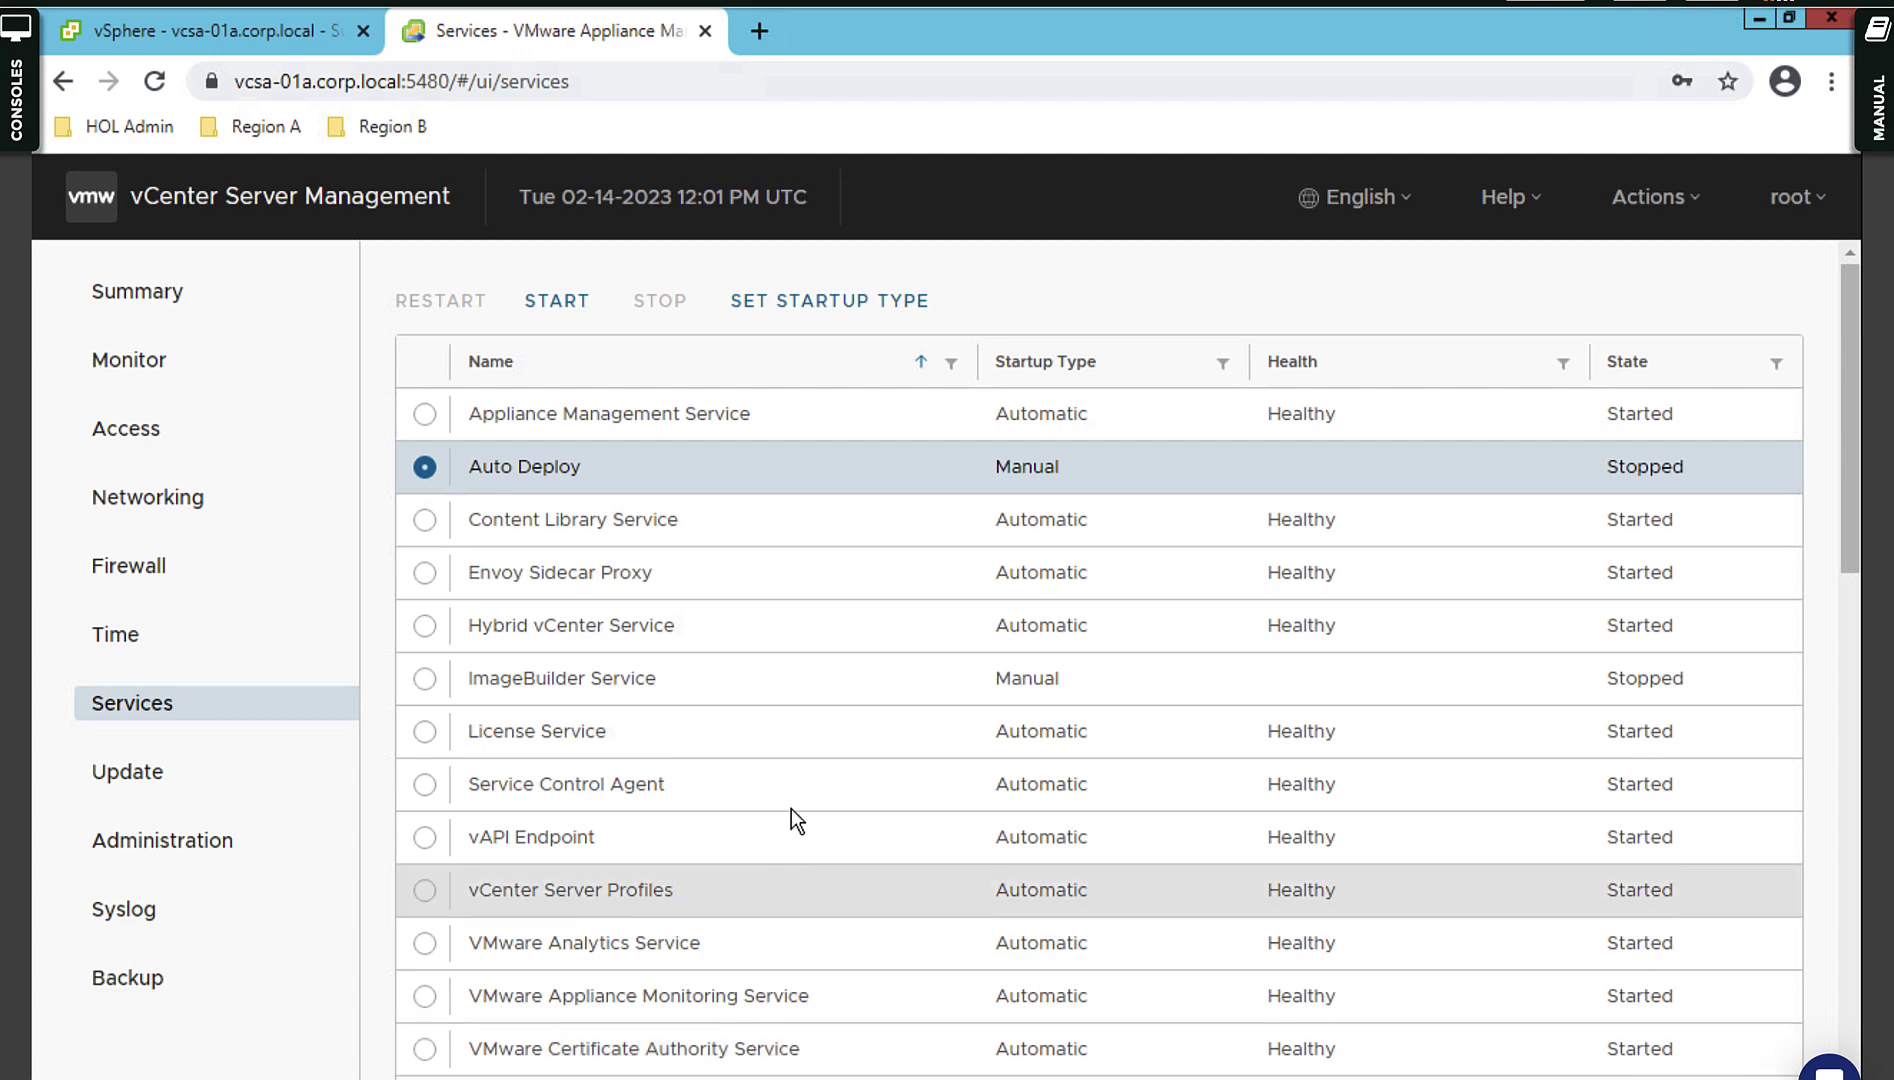
# Check the SSH Login status in the access settings of vCenter Server Management.
pyautogui.click(283, 33)
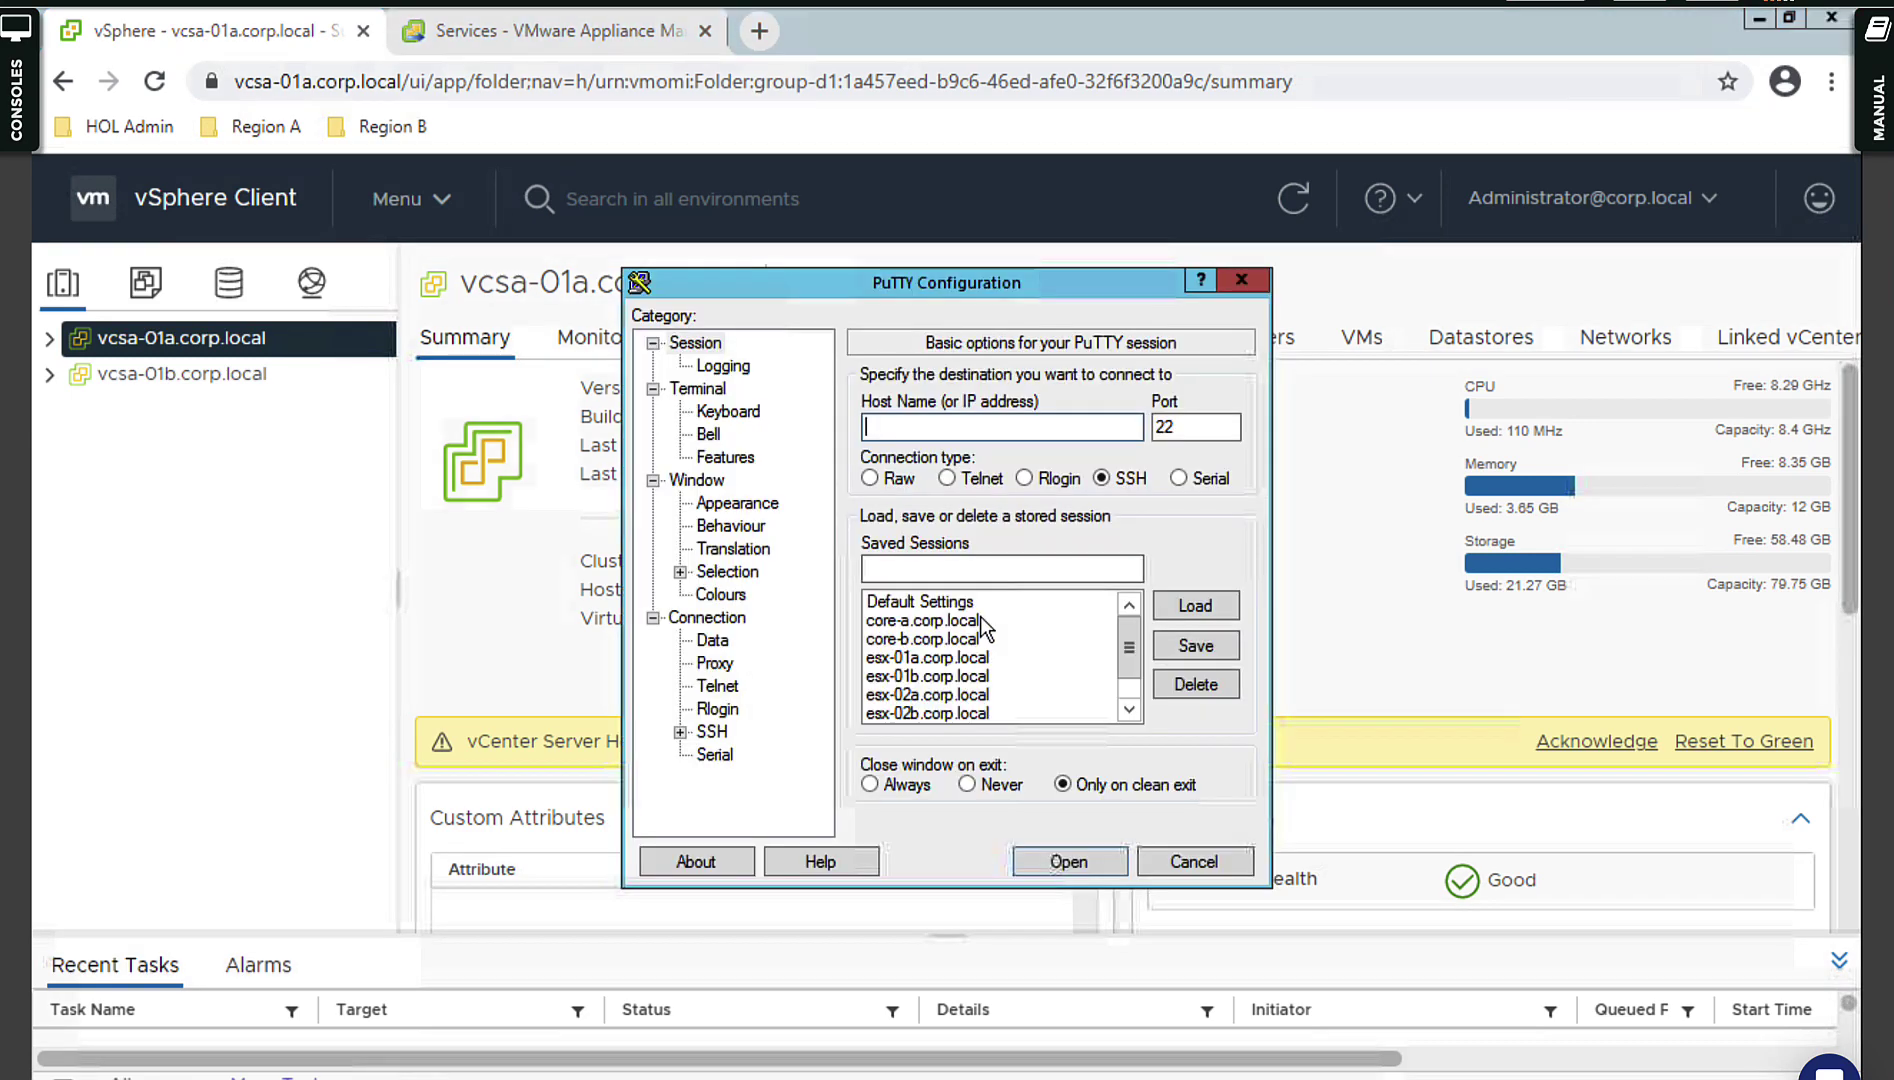
pyautogui.click(510, 36)
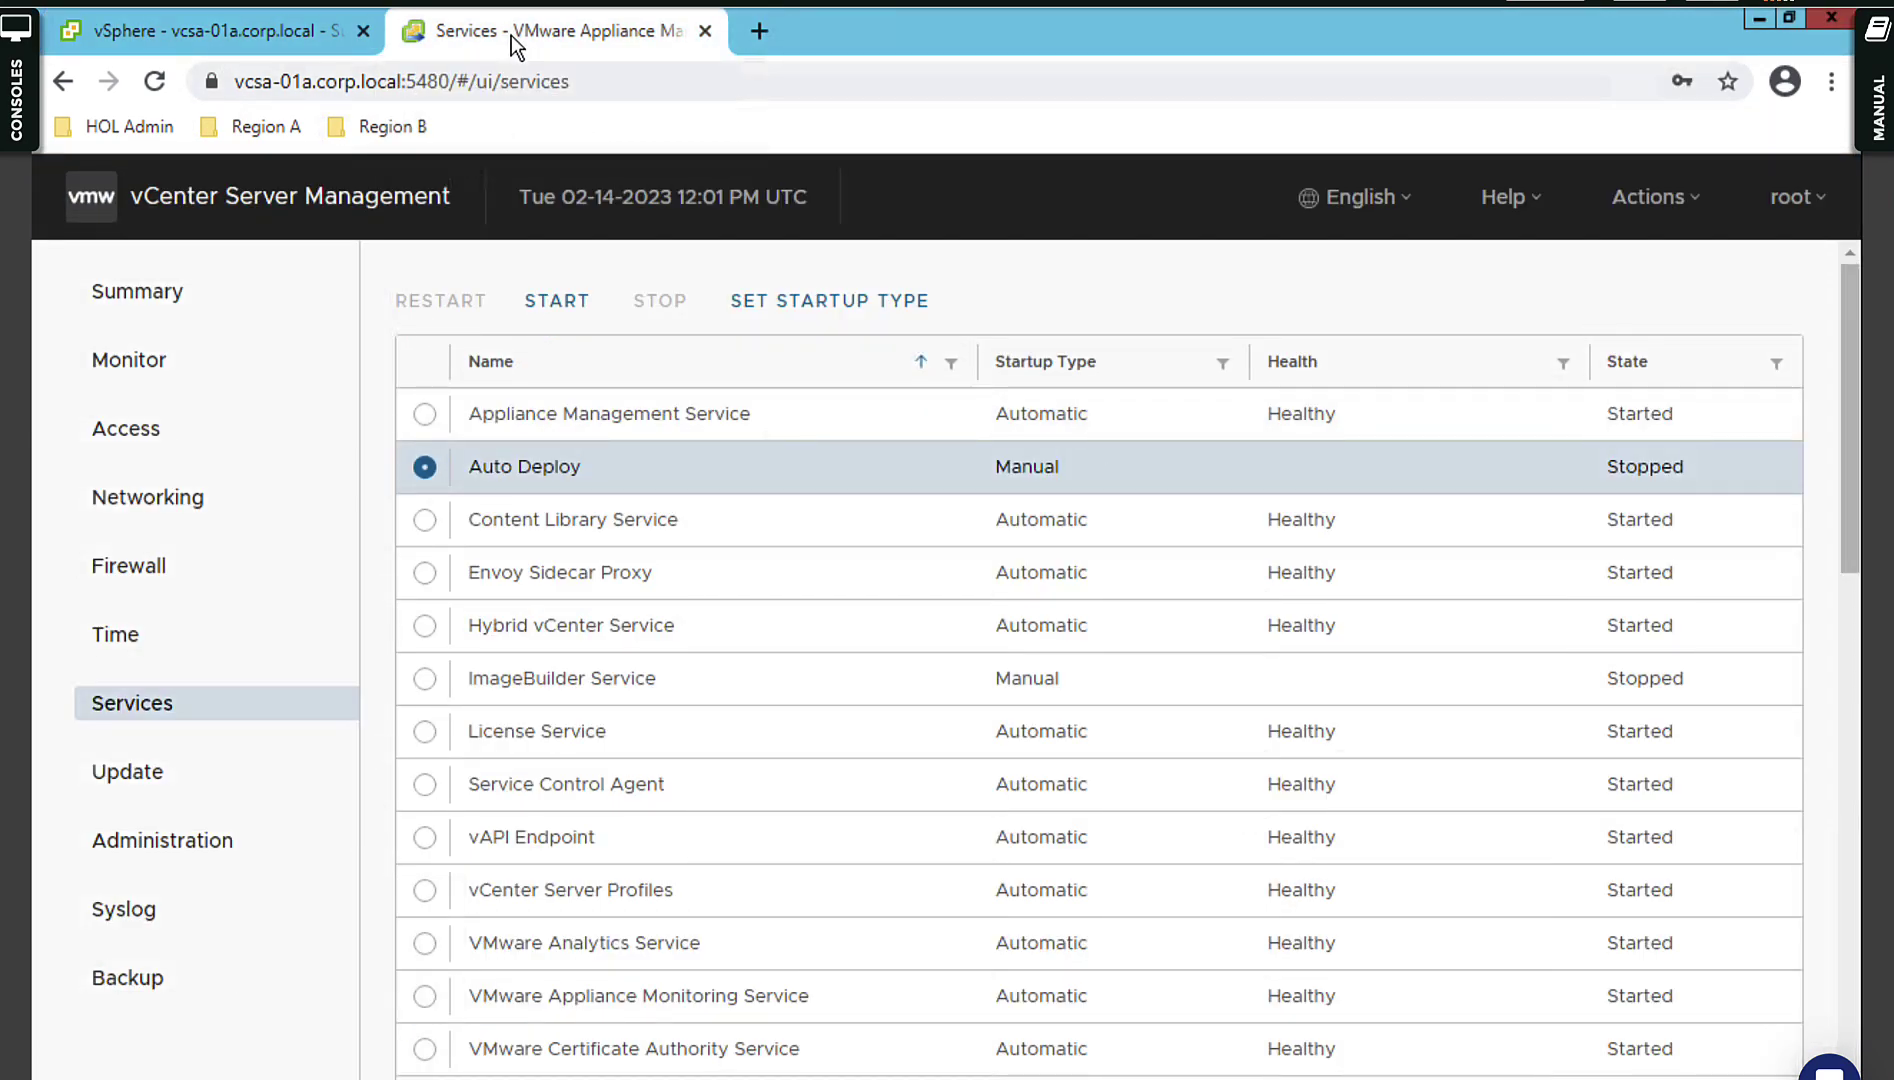
pyautogui.click(129, 435)
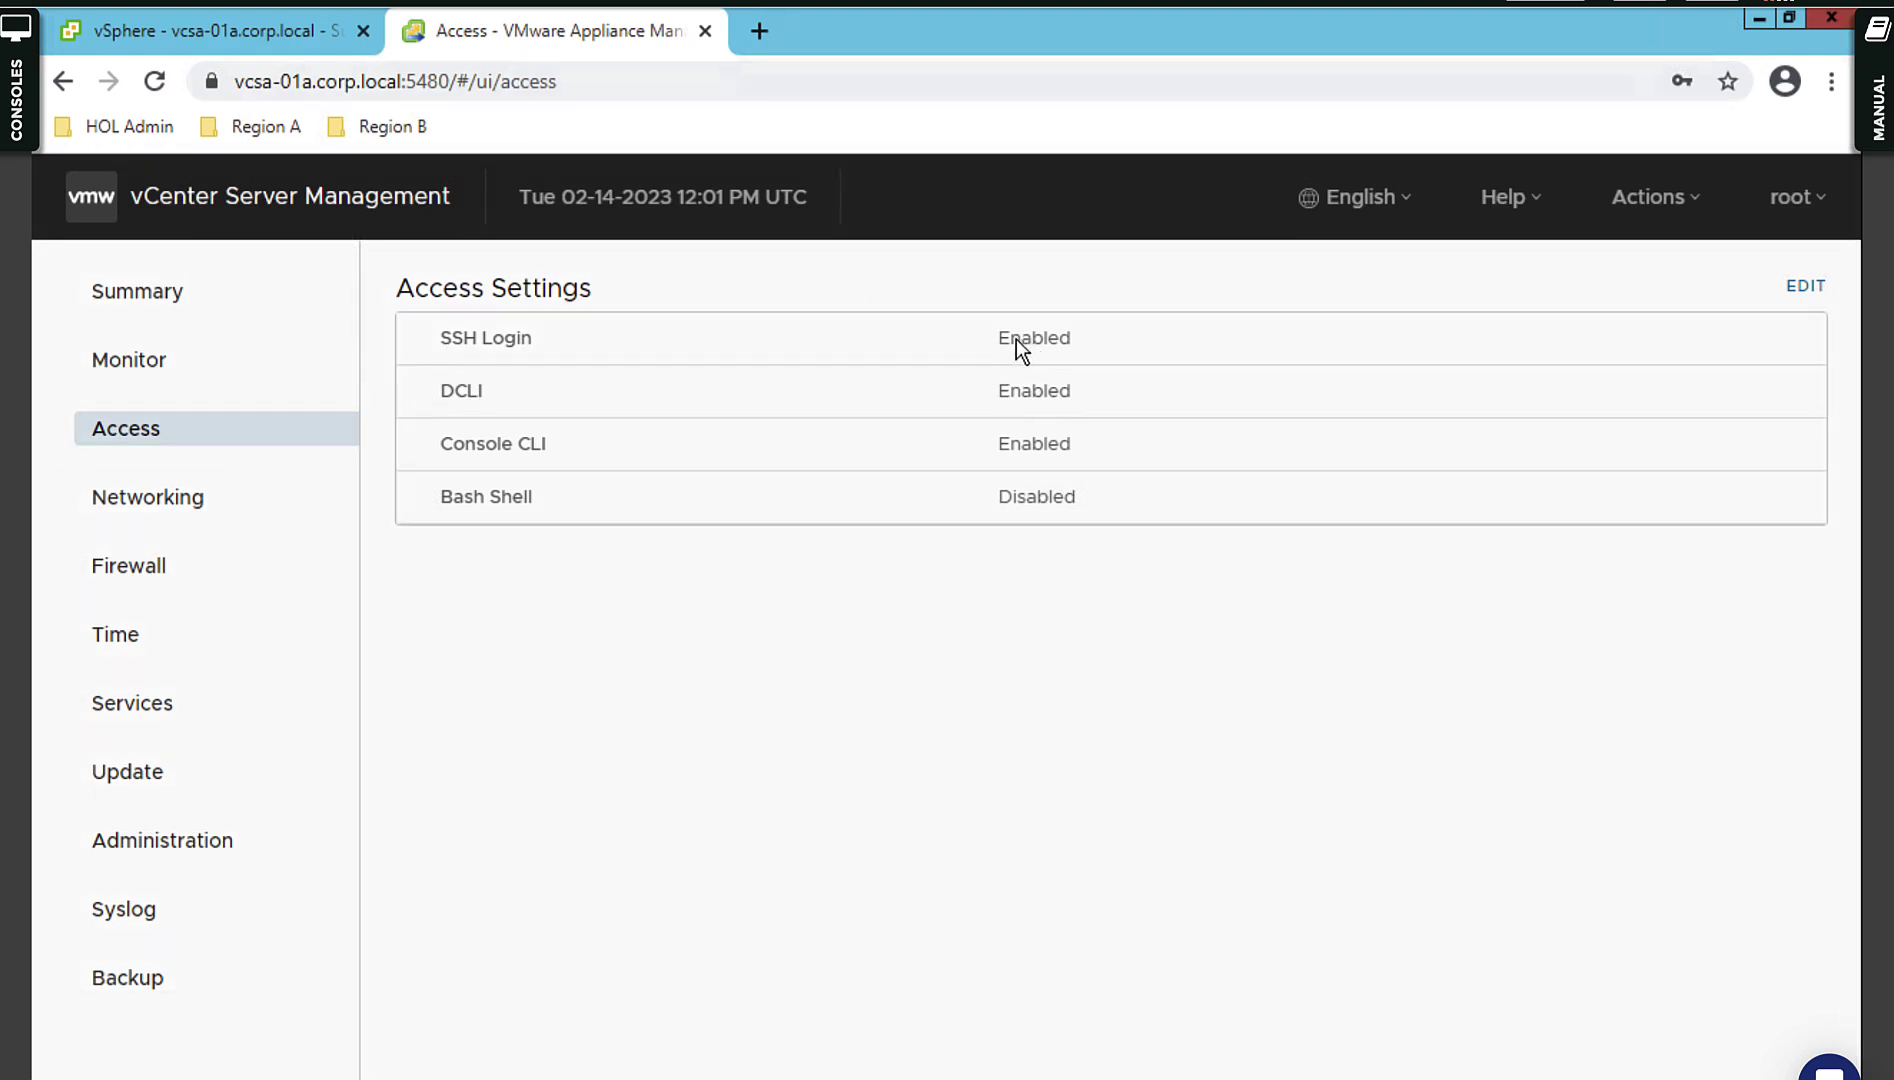
pyautogui.moveTo(1000, 336); pyautogui.dragTo(1079, 340)
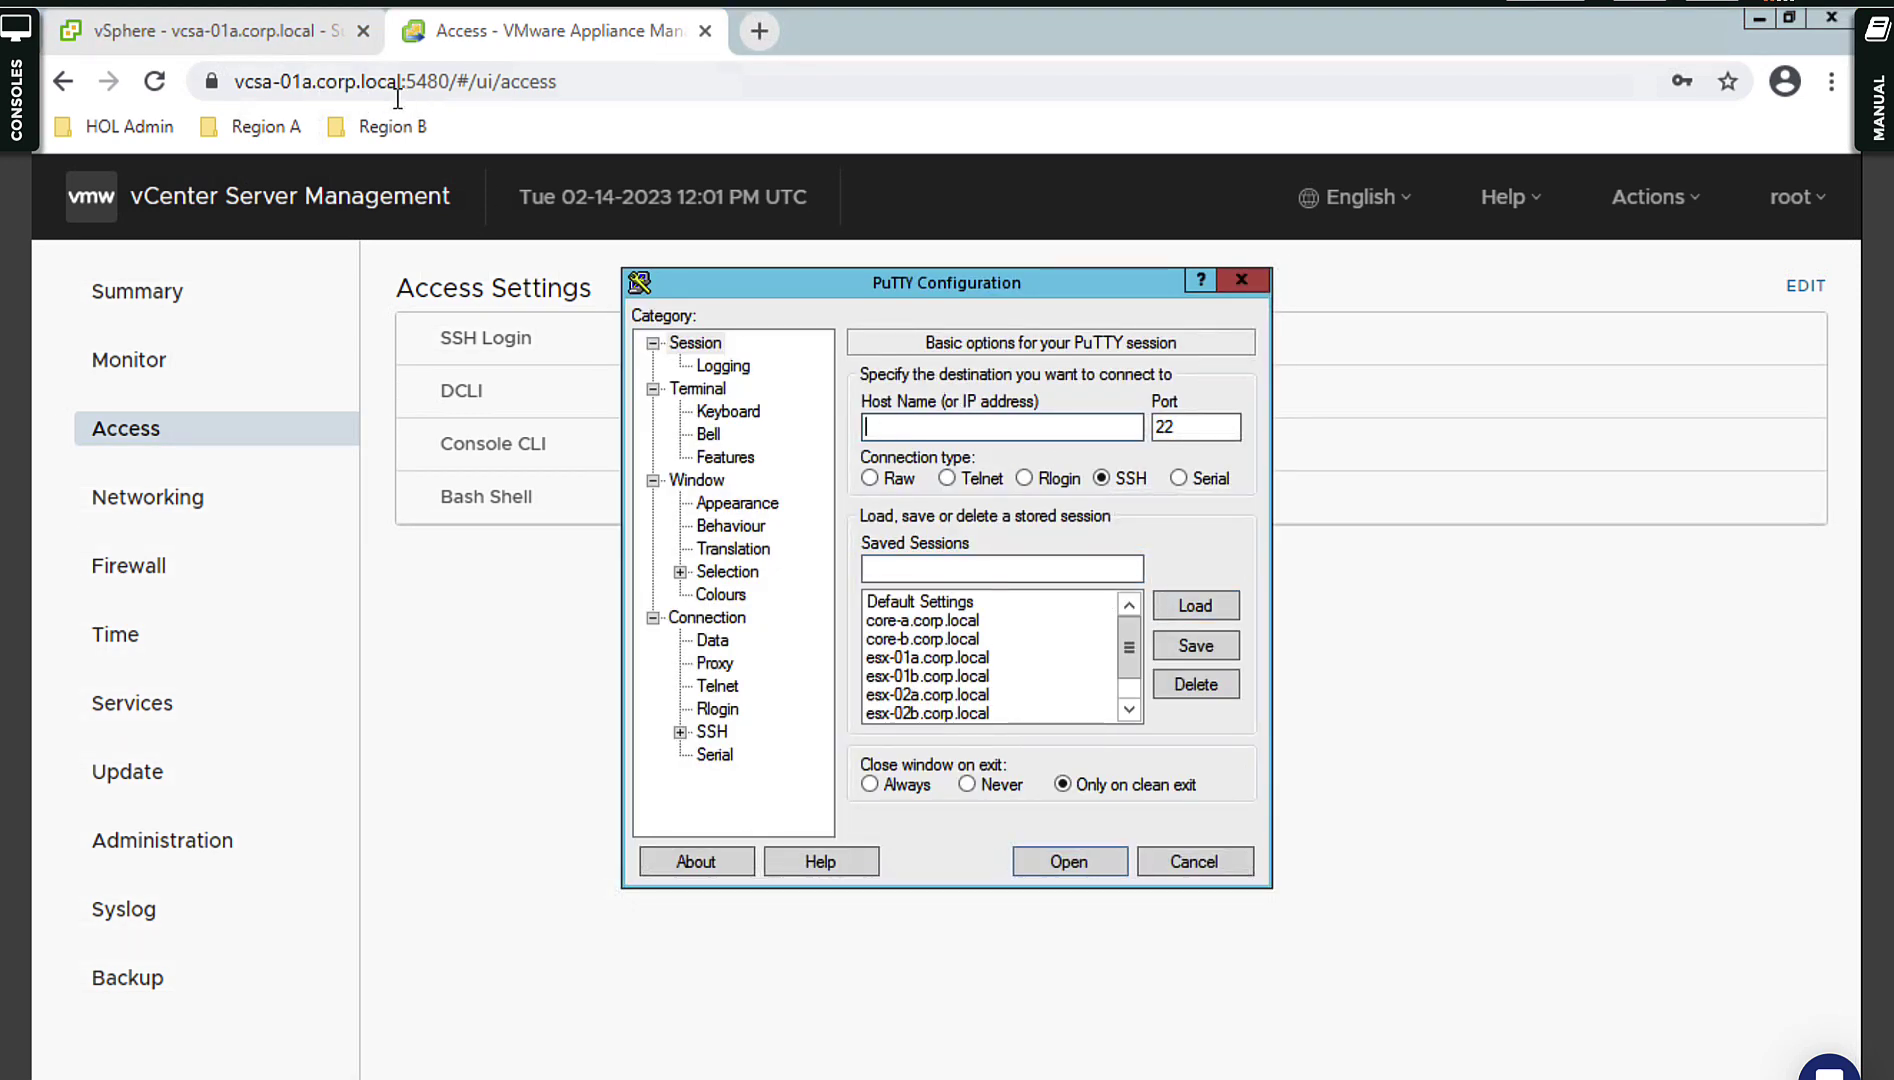
# Switch to PuTTY, connect to the saved session vcsa-01a.corp.local, and enlarge the terminal window and its text.
pyautogui.moveTo(1133, 678); pyautogui.dragTo(1130, 718)
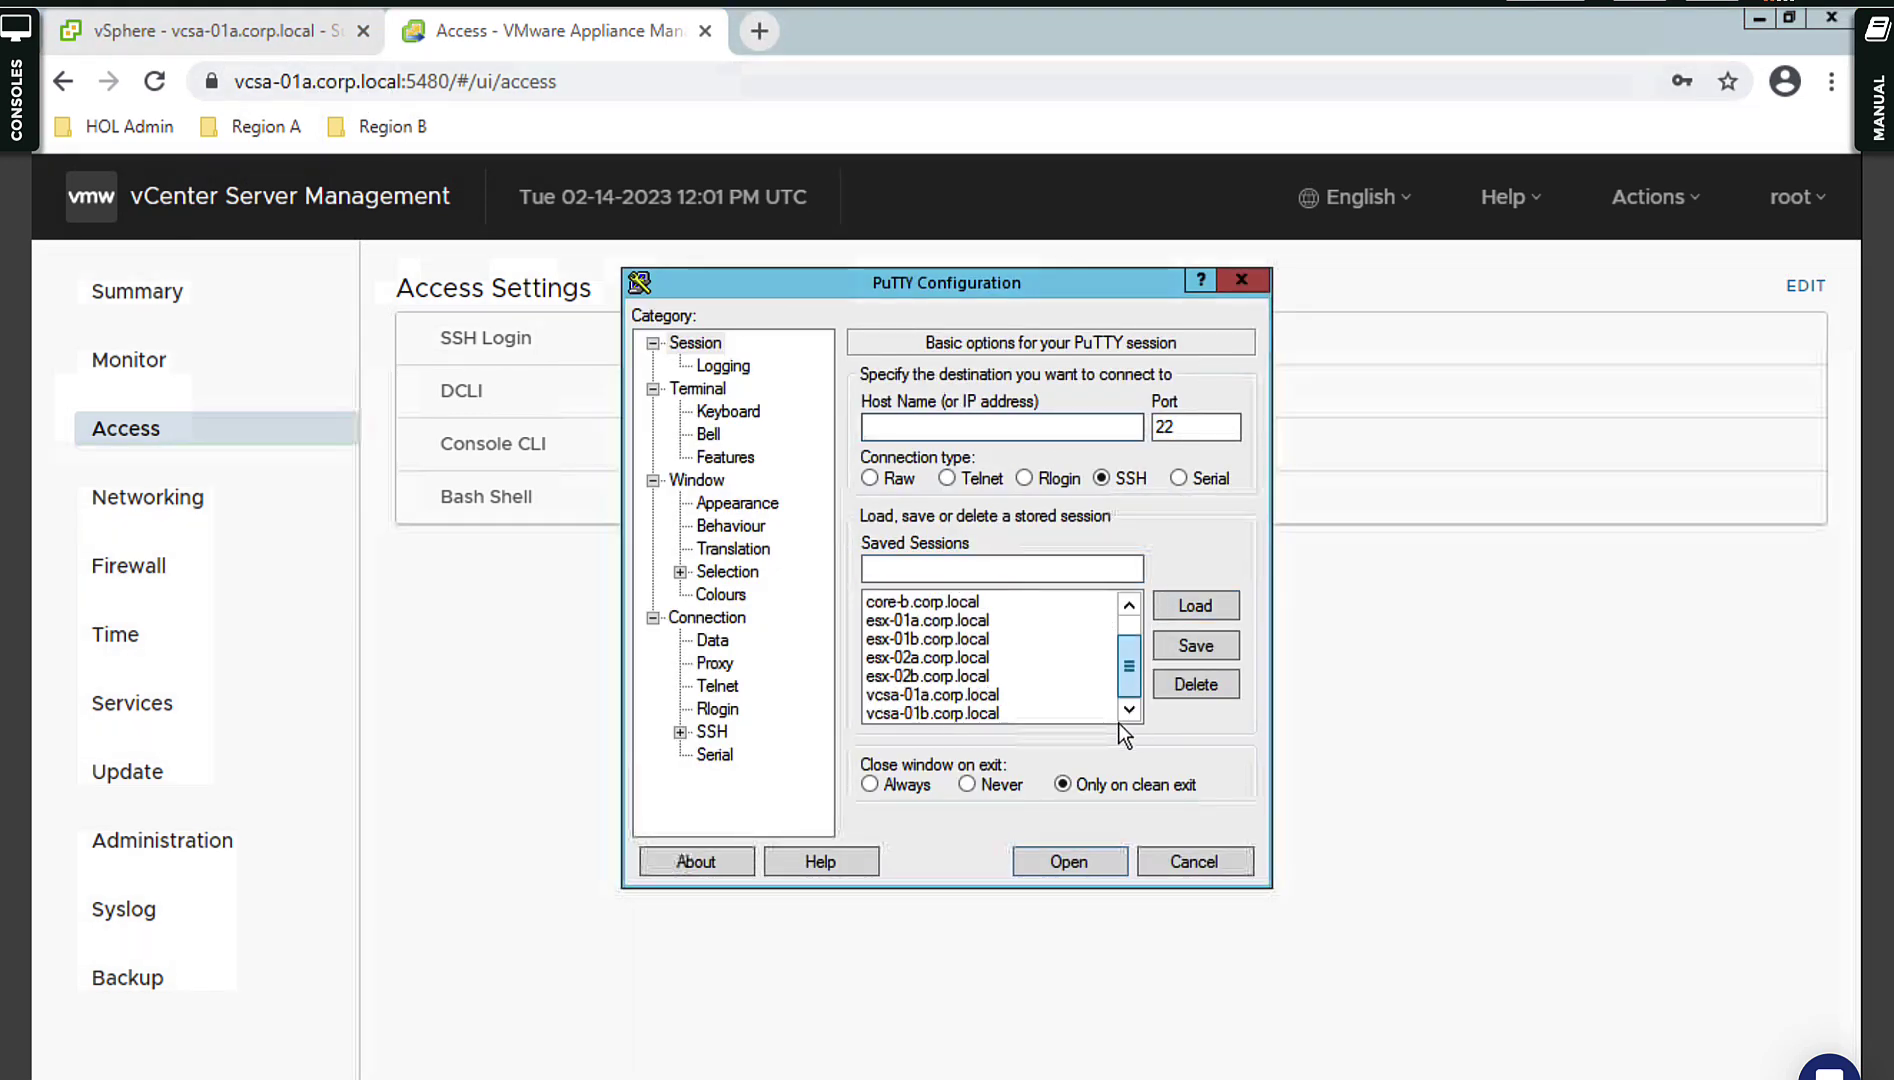
pyautogui.doubleClick(933, 695)
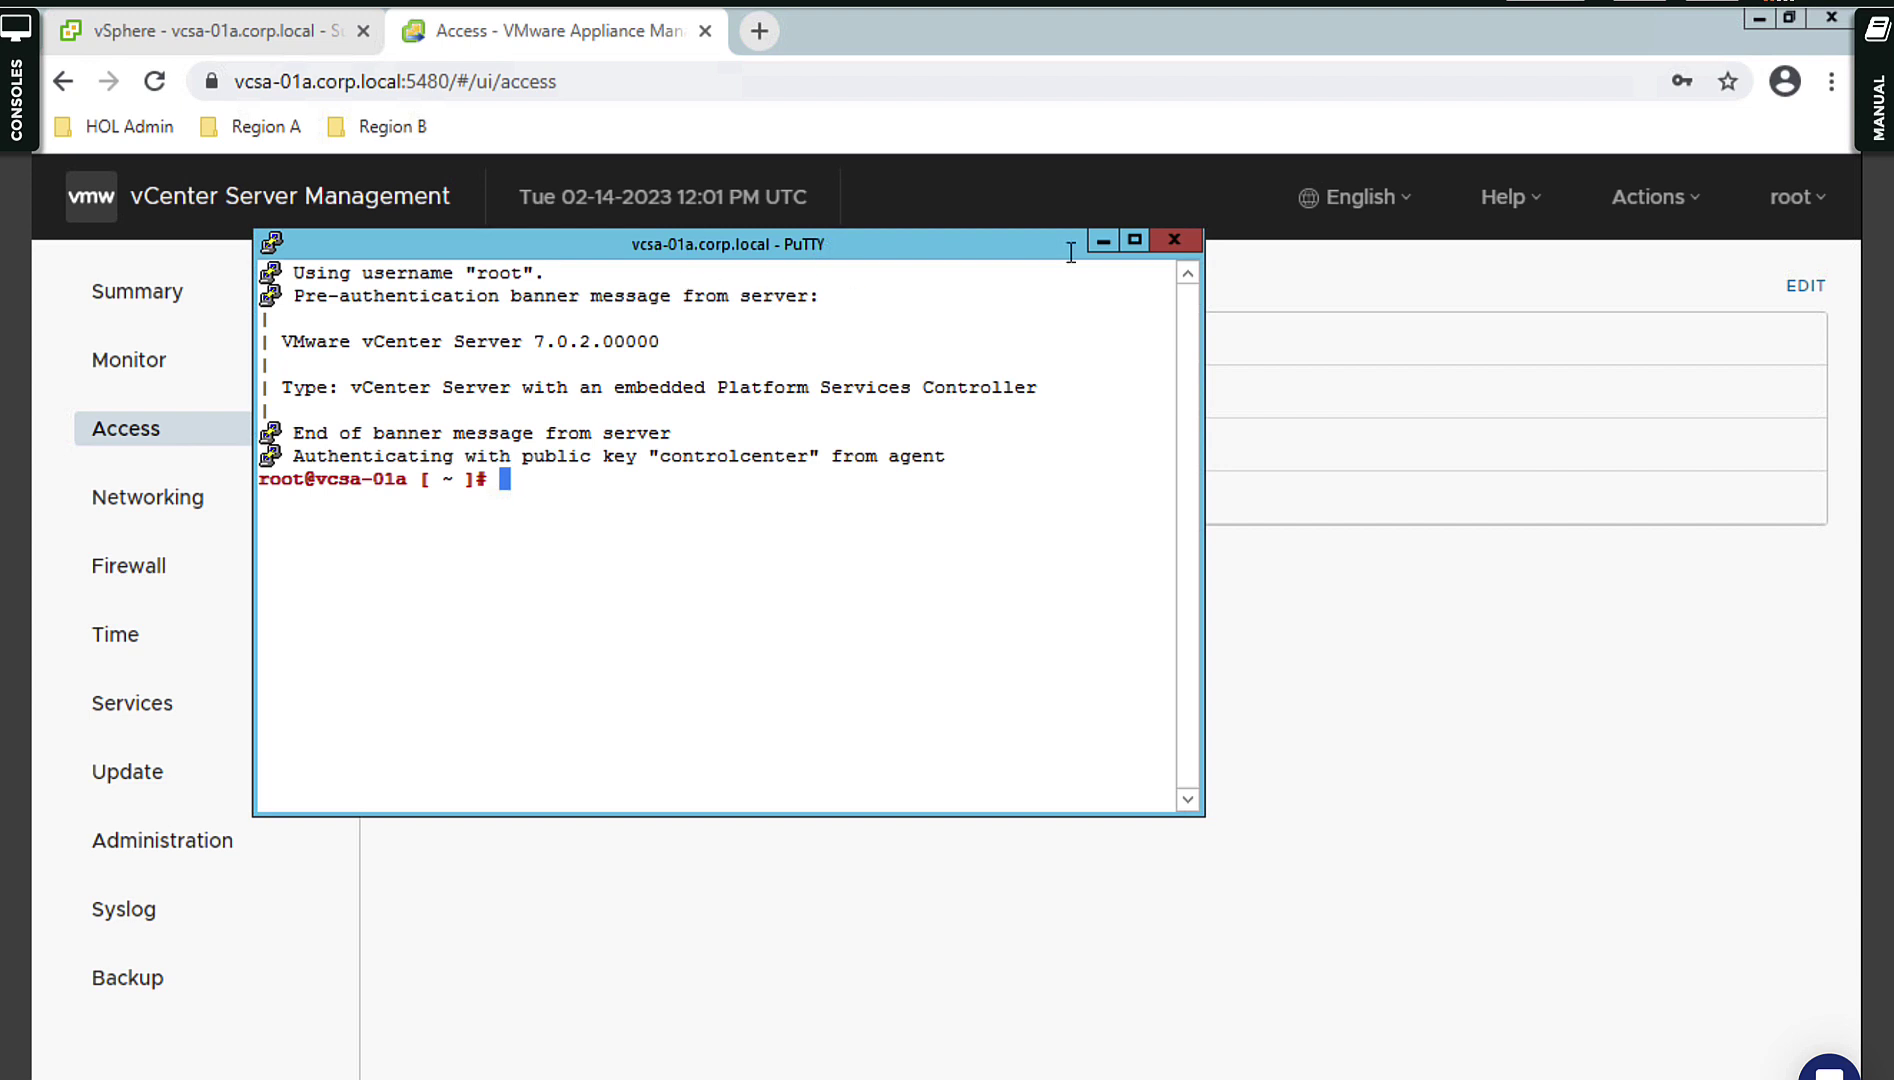
pyautogui.click(1131, 242)
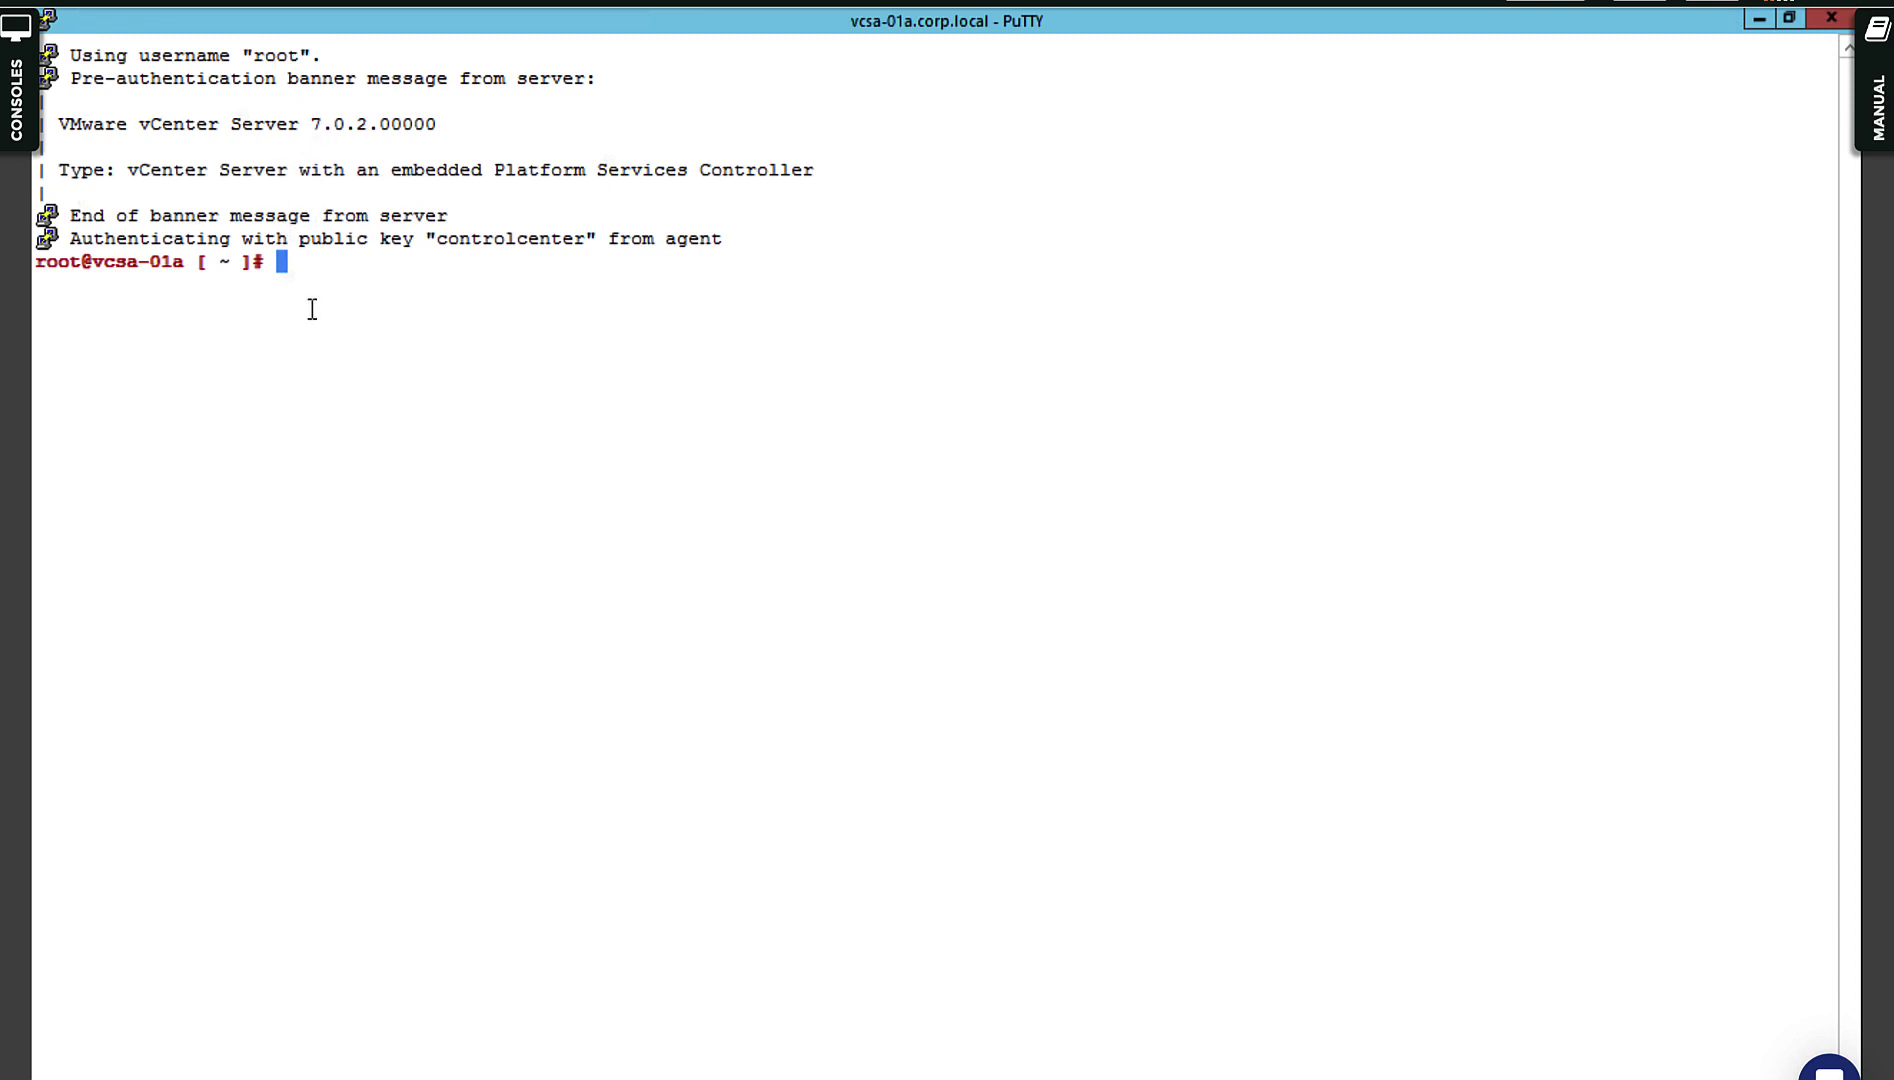
pyautogui.rightClick(367, 24)
pyautogui.click(620, 410)
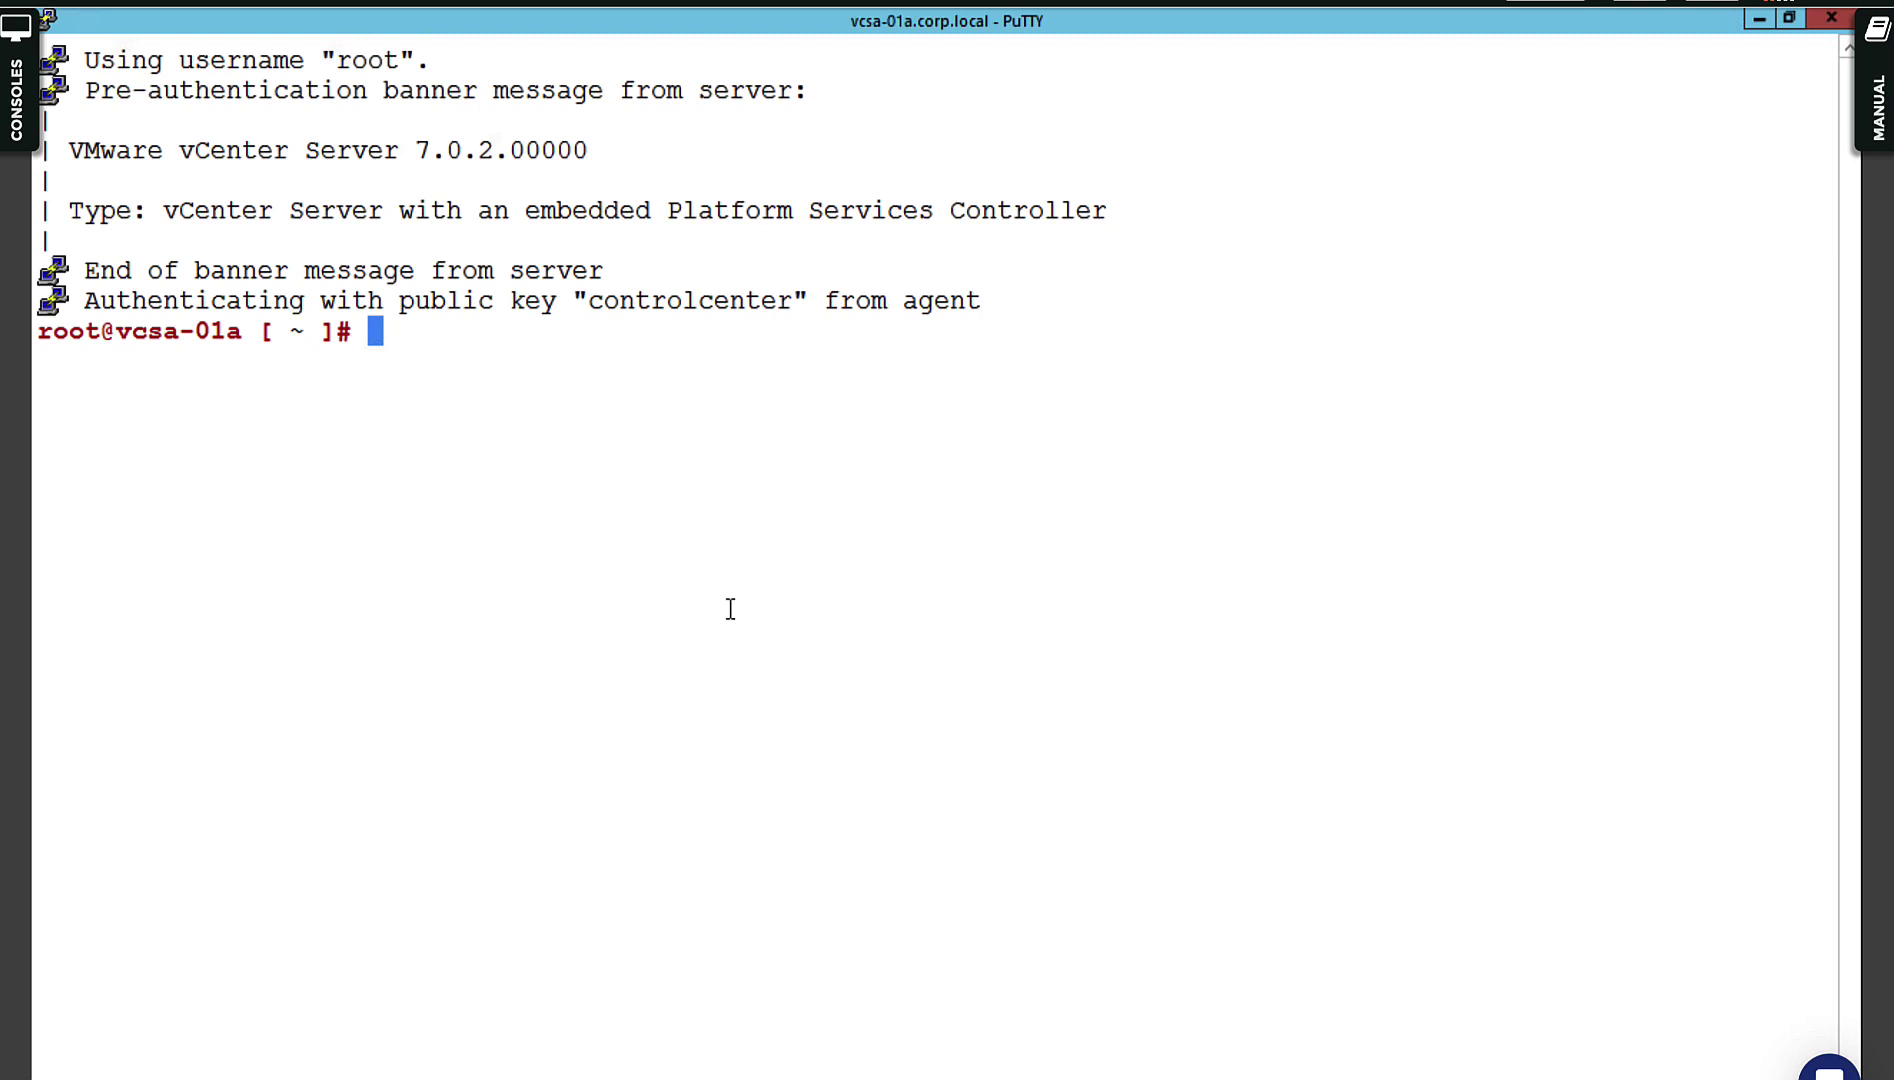
# List the vCenter services in the terminal with the command service-control --list.
pyautogui.write('service-control')
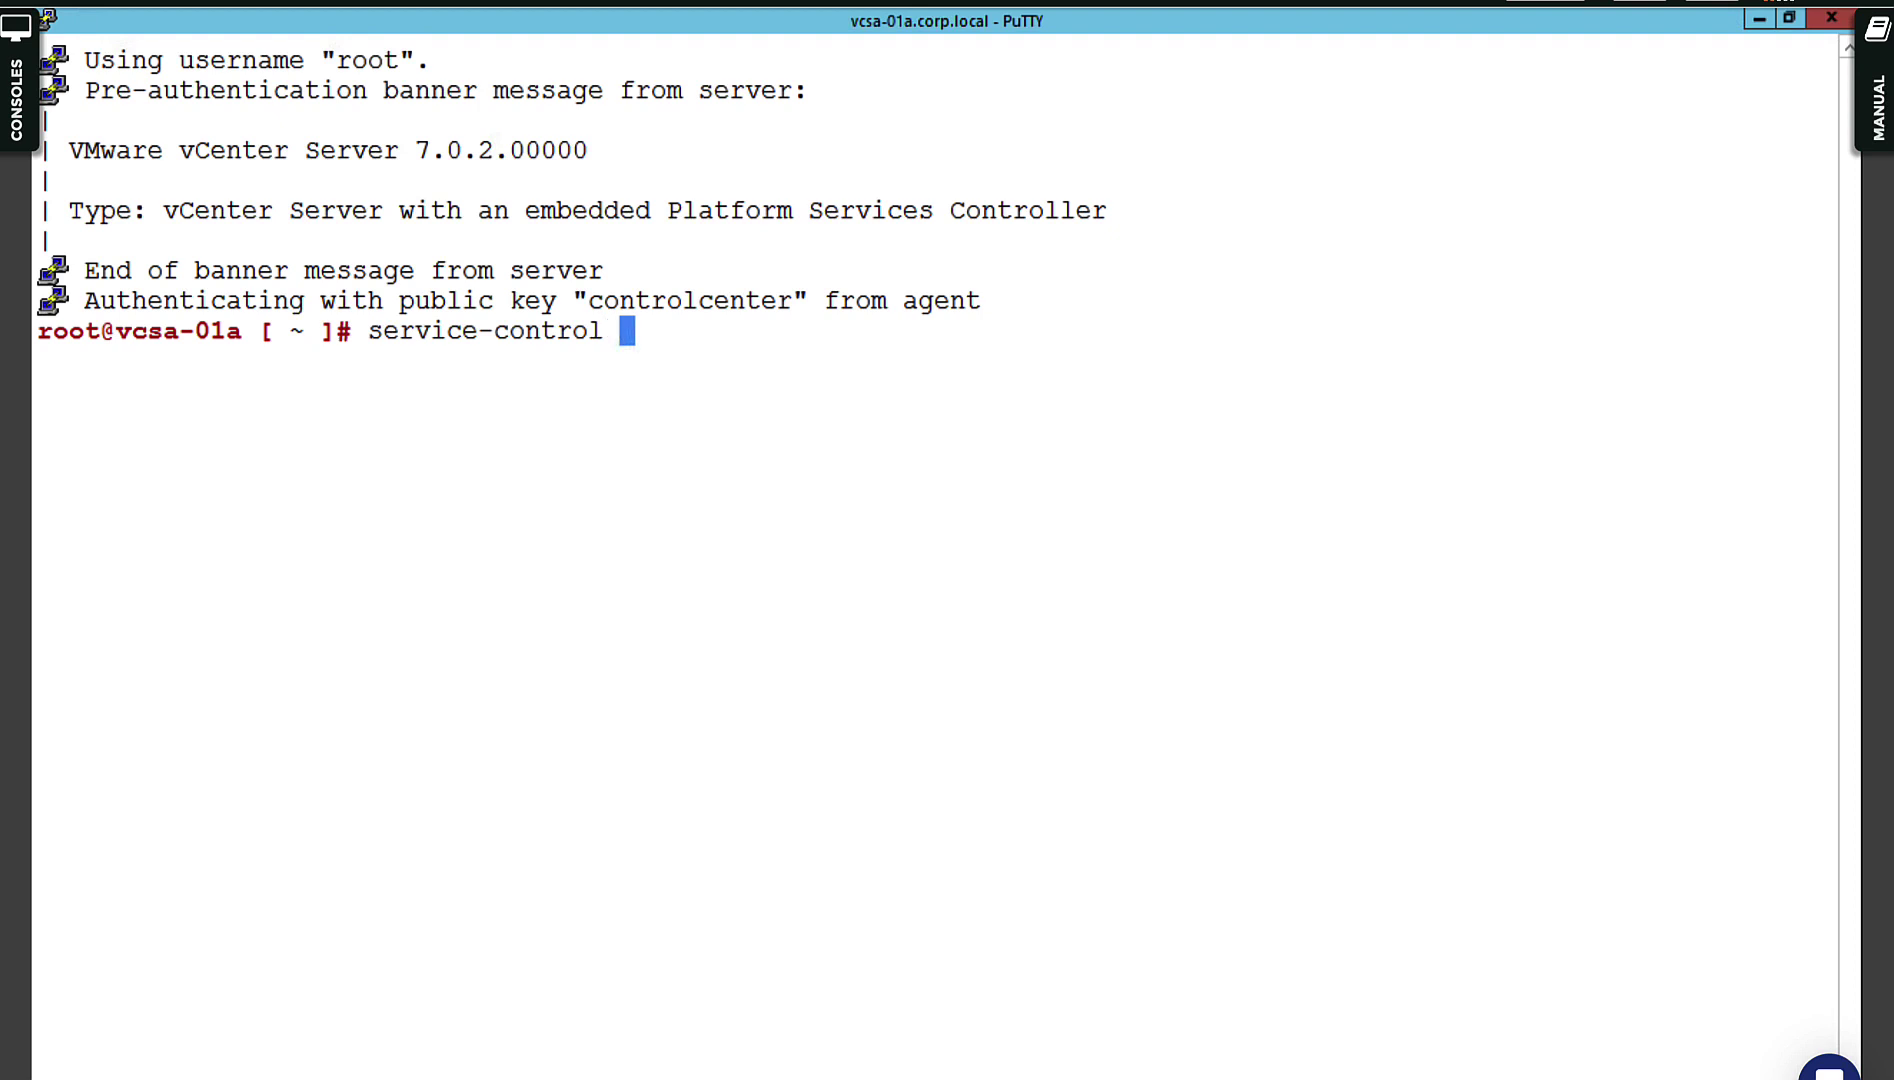
pyautogui.write(' --list')
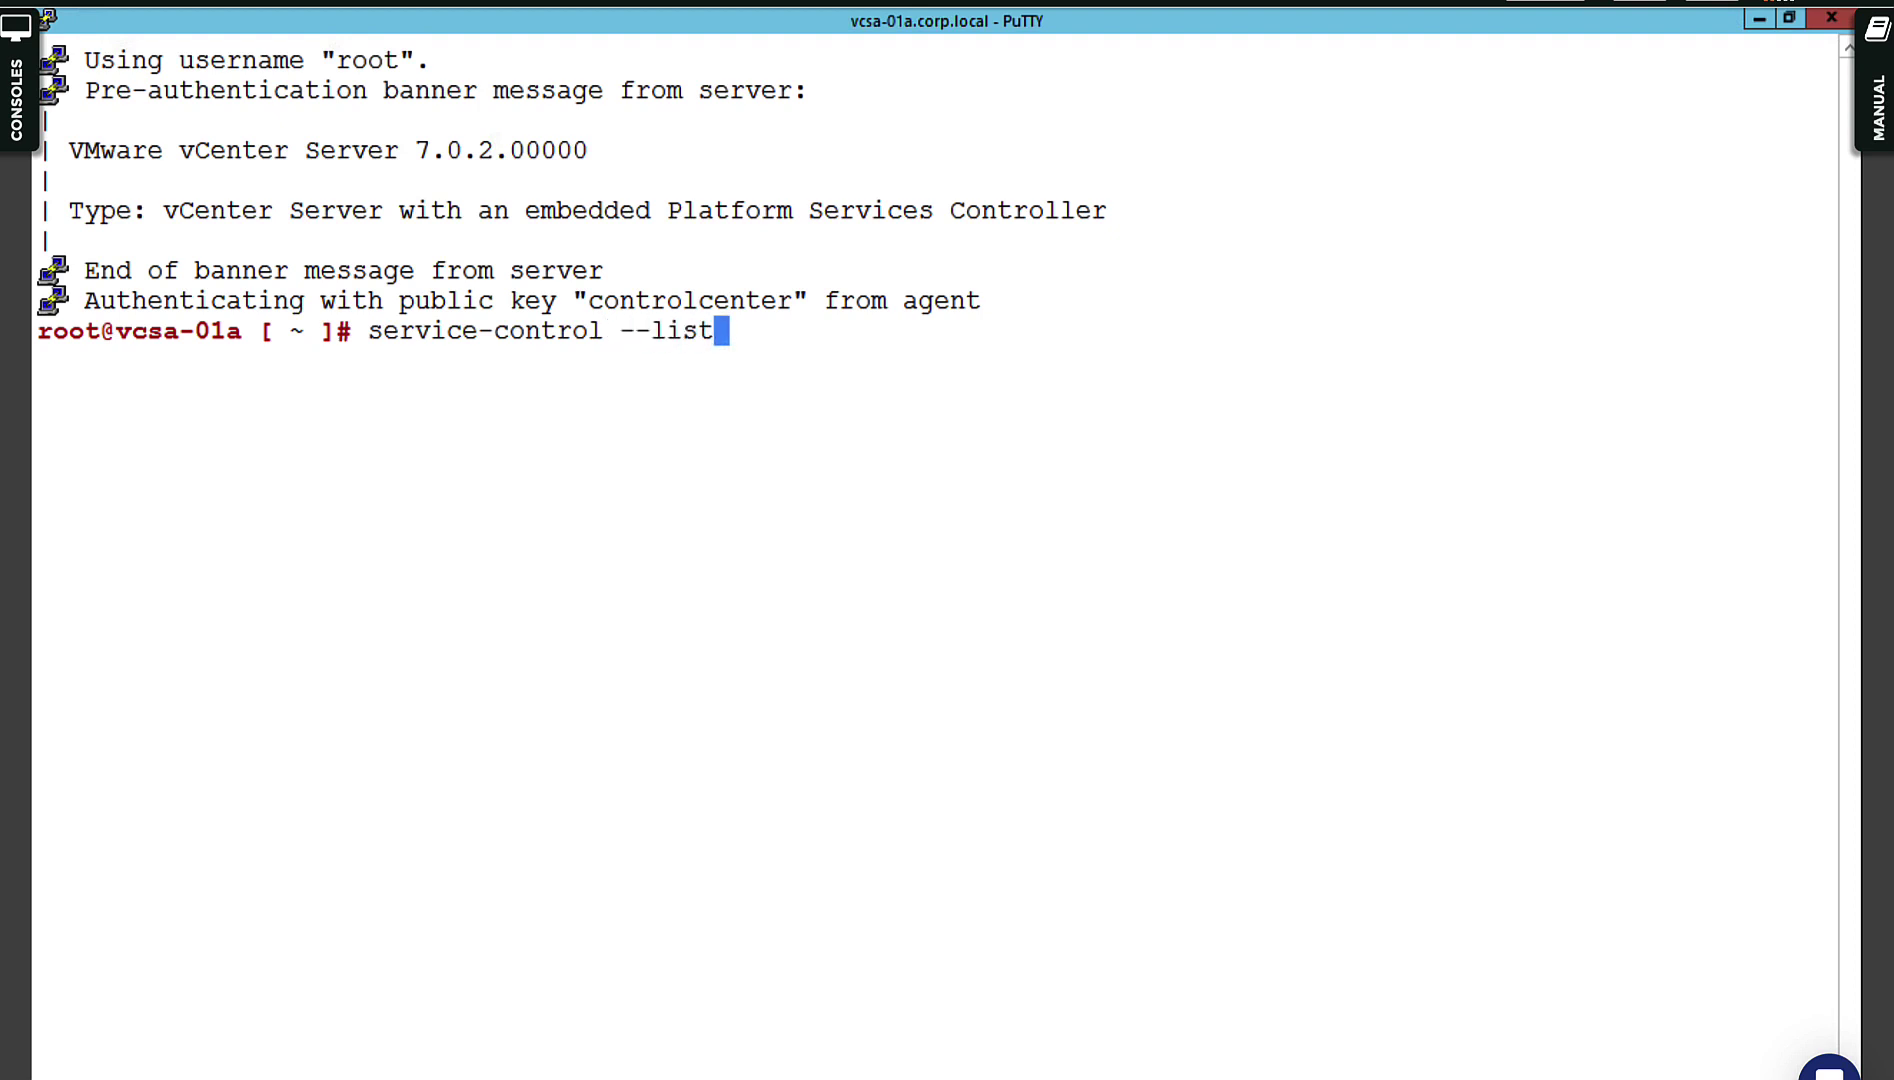
pyautogui.press('Return')
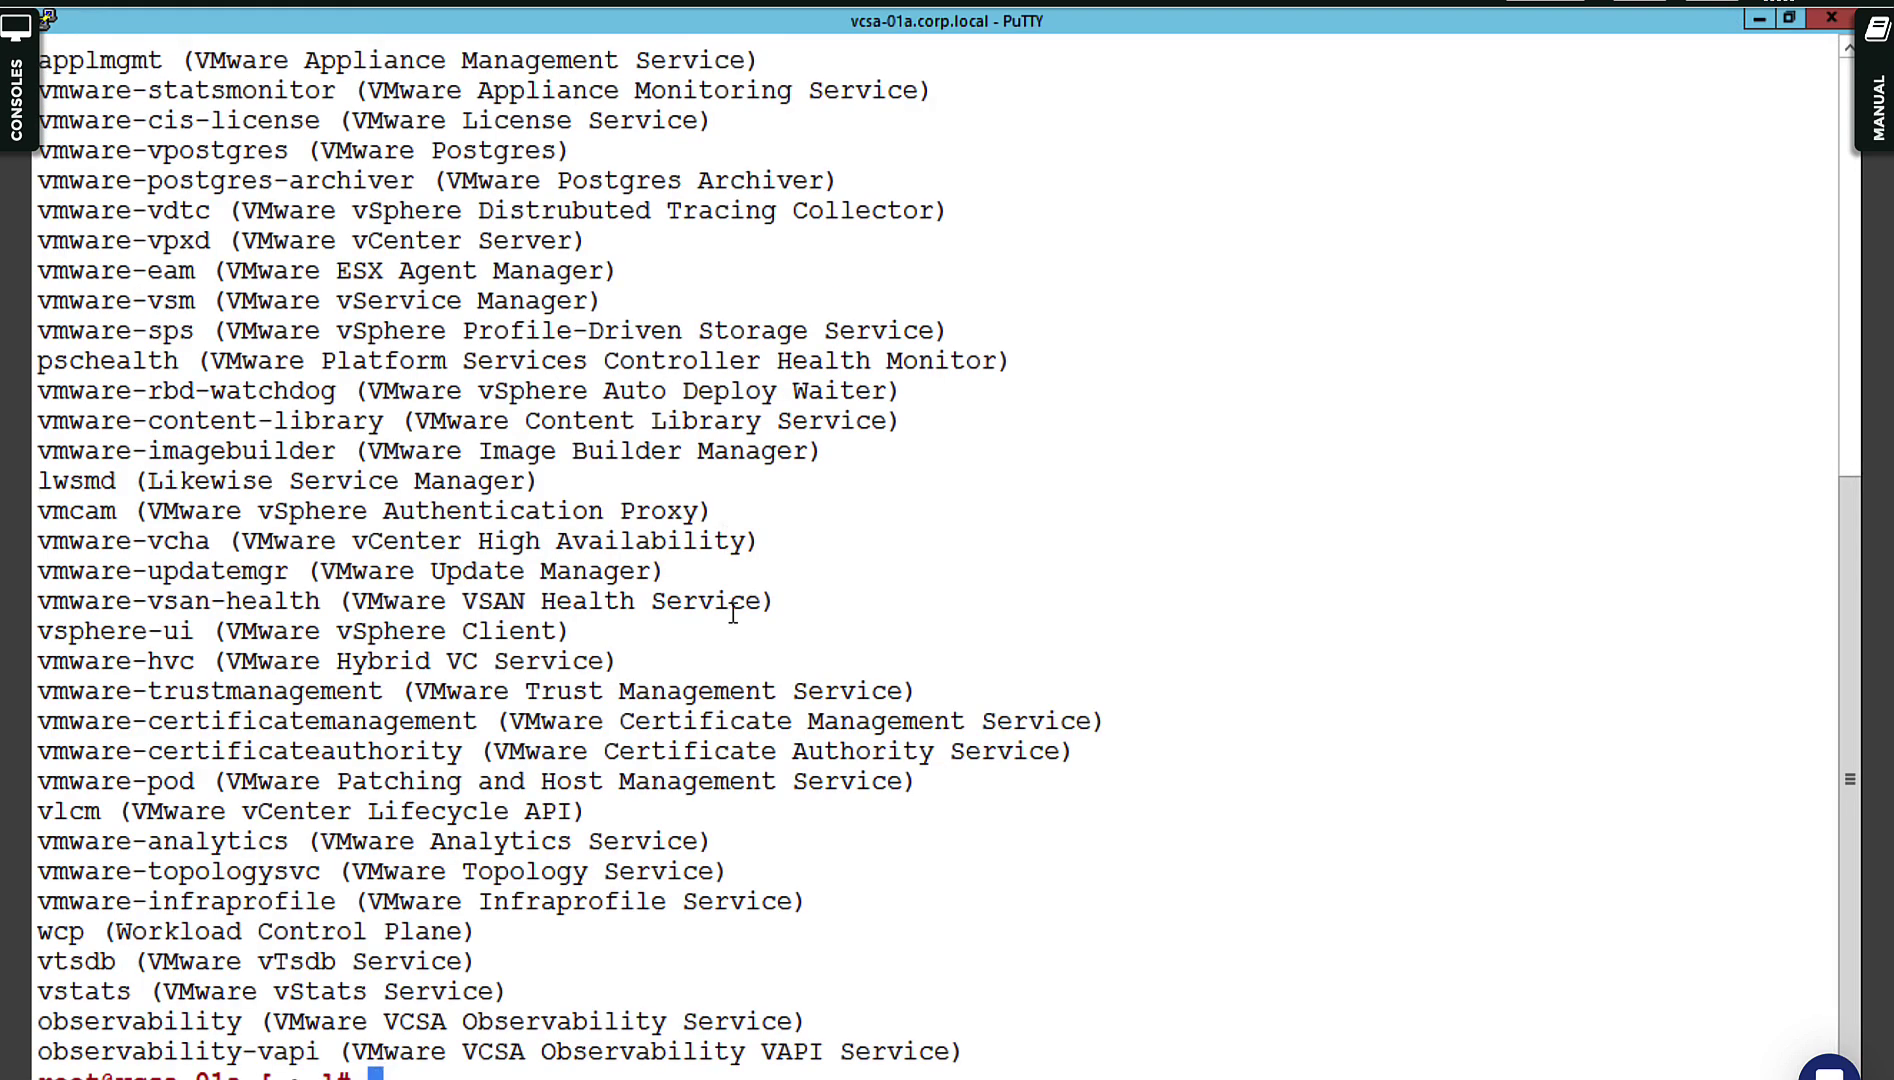
# Examine the service names and descriptions in the terminal output, focusing on the vsphere-ui and vmware-vpxd entries.
pyautogui.moveTo(445, 1051); pyautogui.dragTo(66, 62)
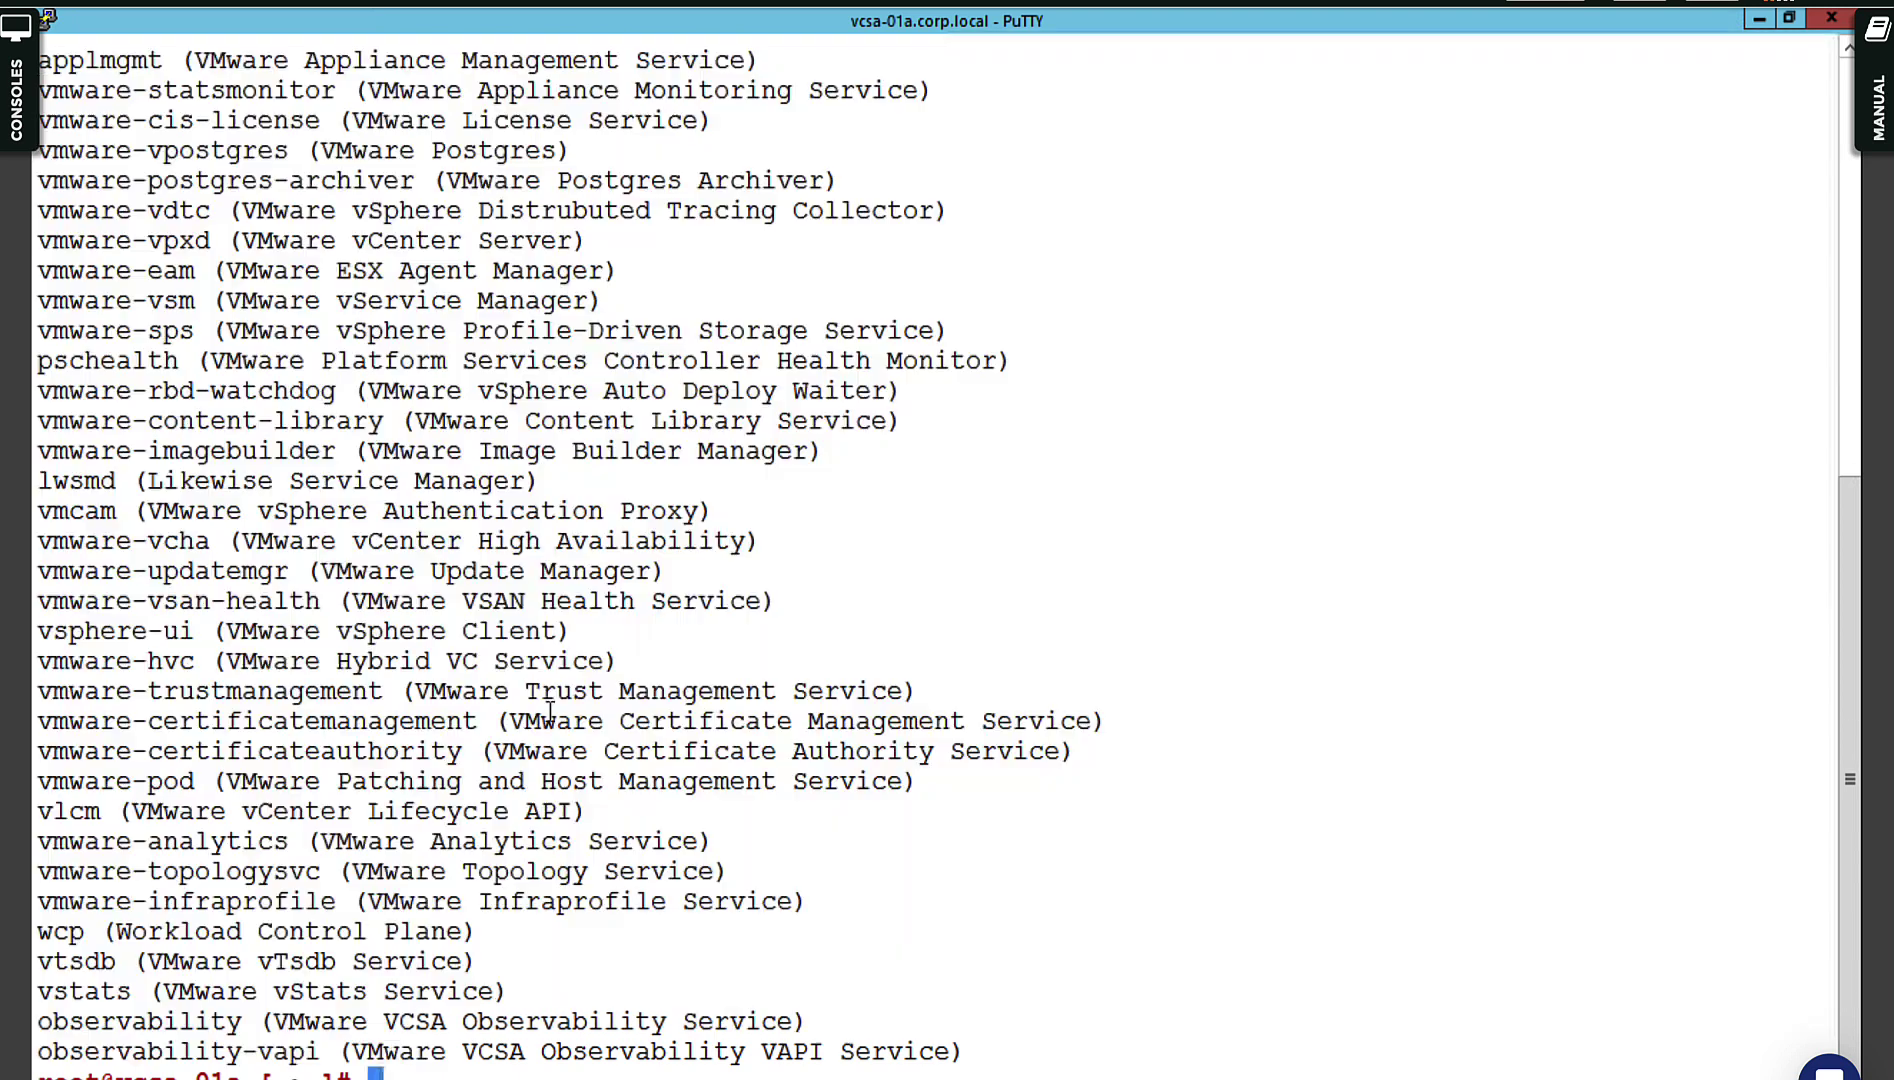
pyautogui.click(550, 710)
pyautogui.moveTo(45, 634); pyautogui.dragTo(193, 632)
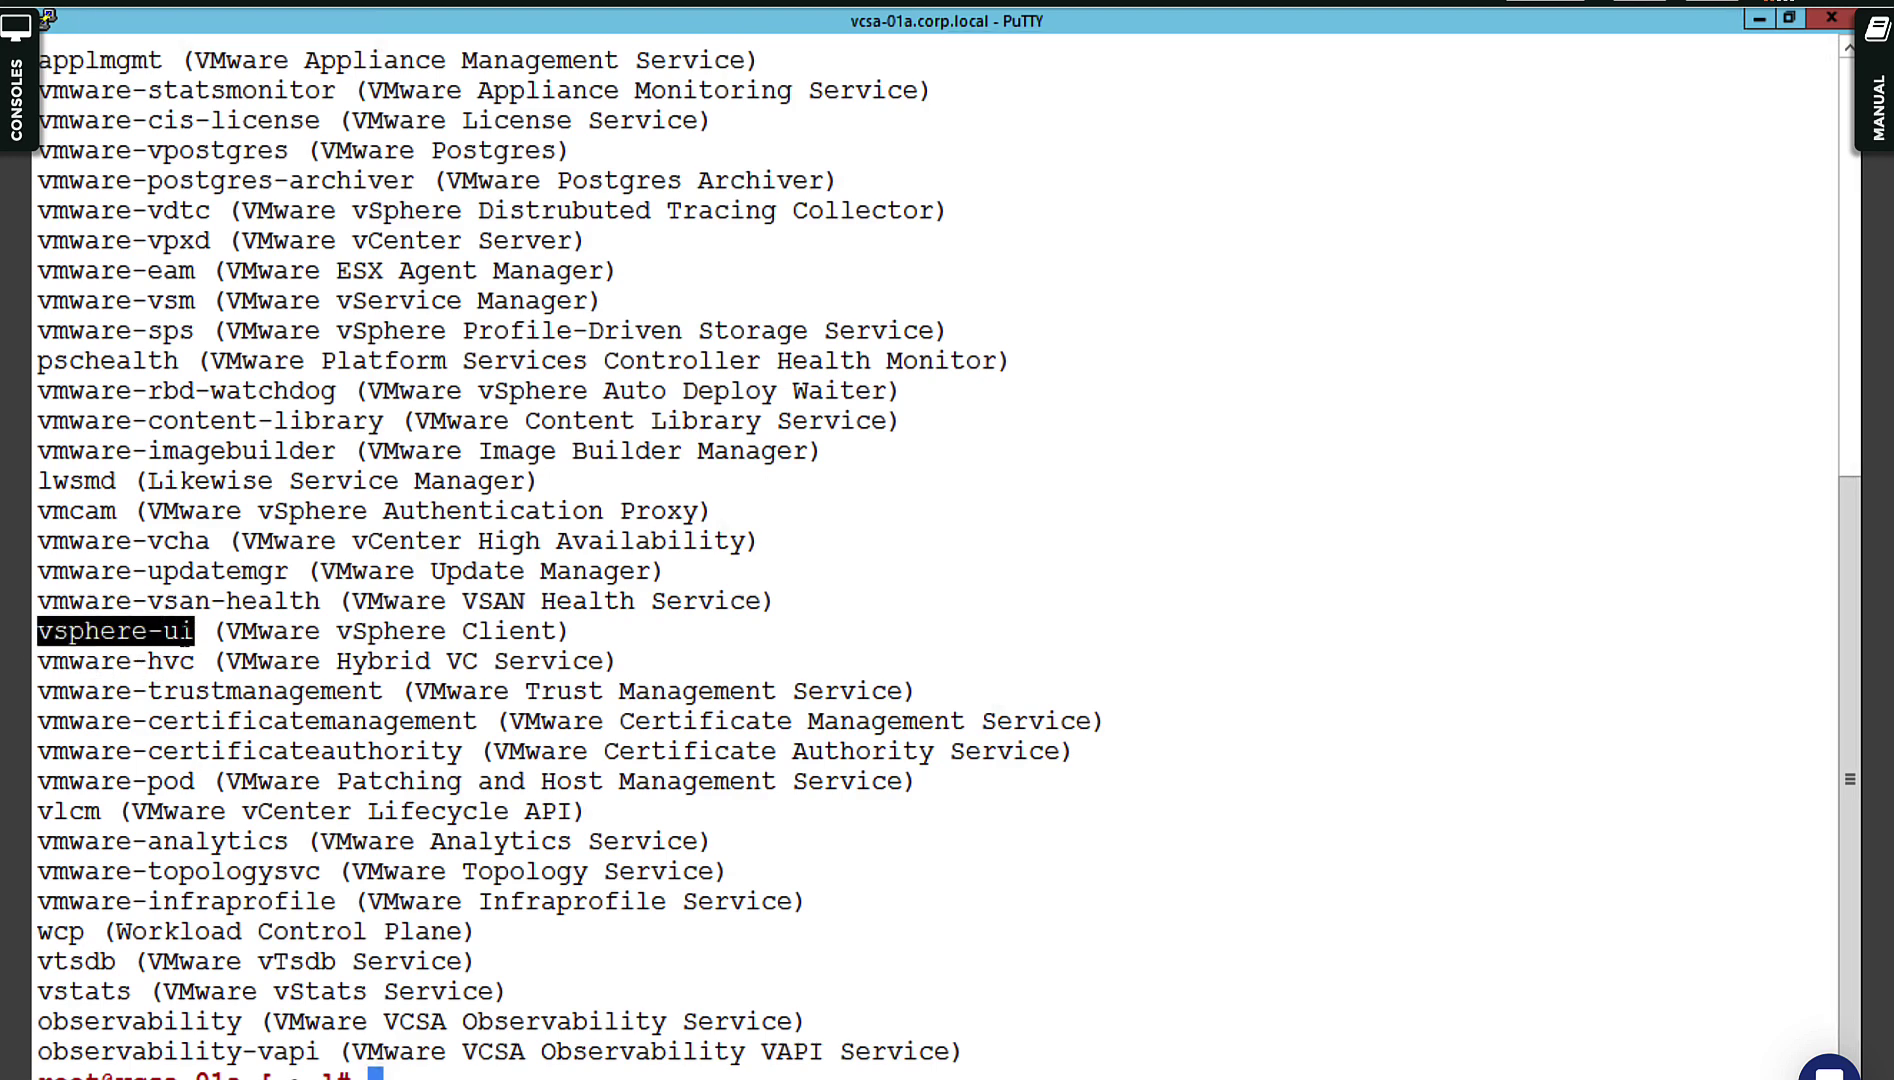
pyautogui.moveTo(228, 632); pyautogui.dragTo(557, 632)
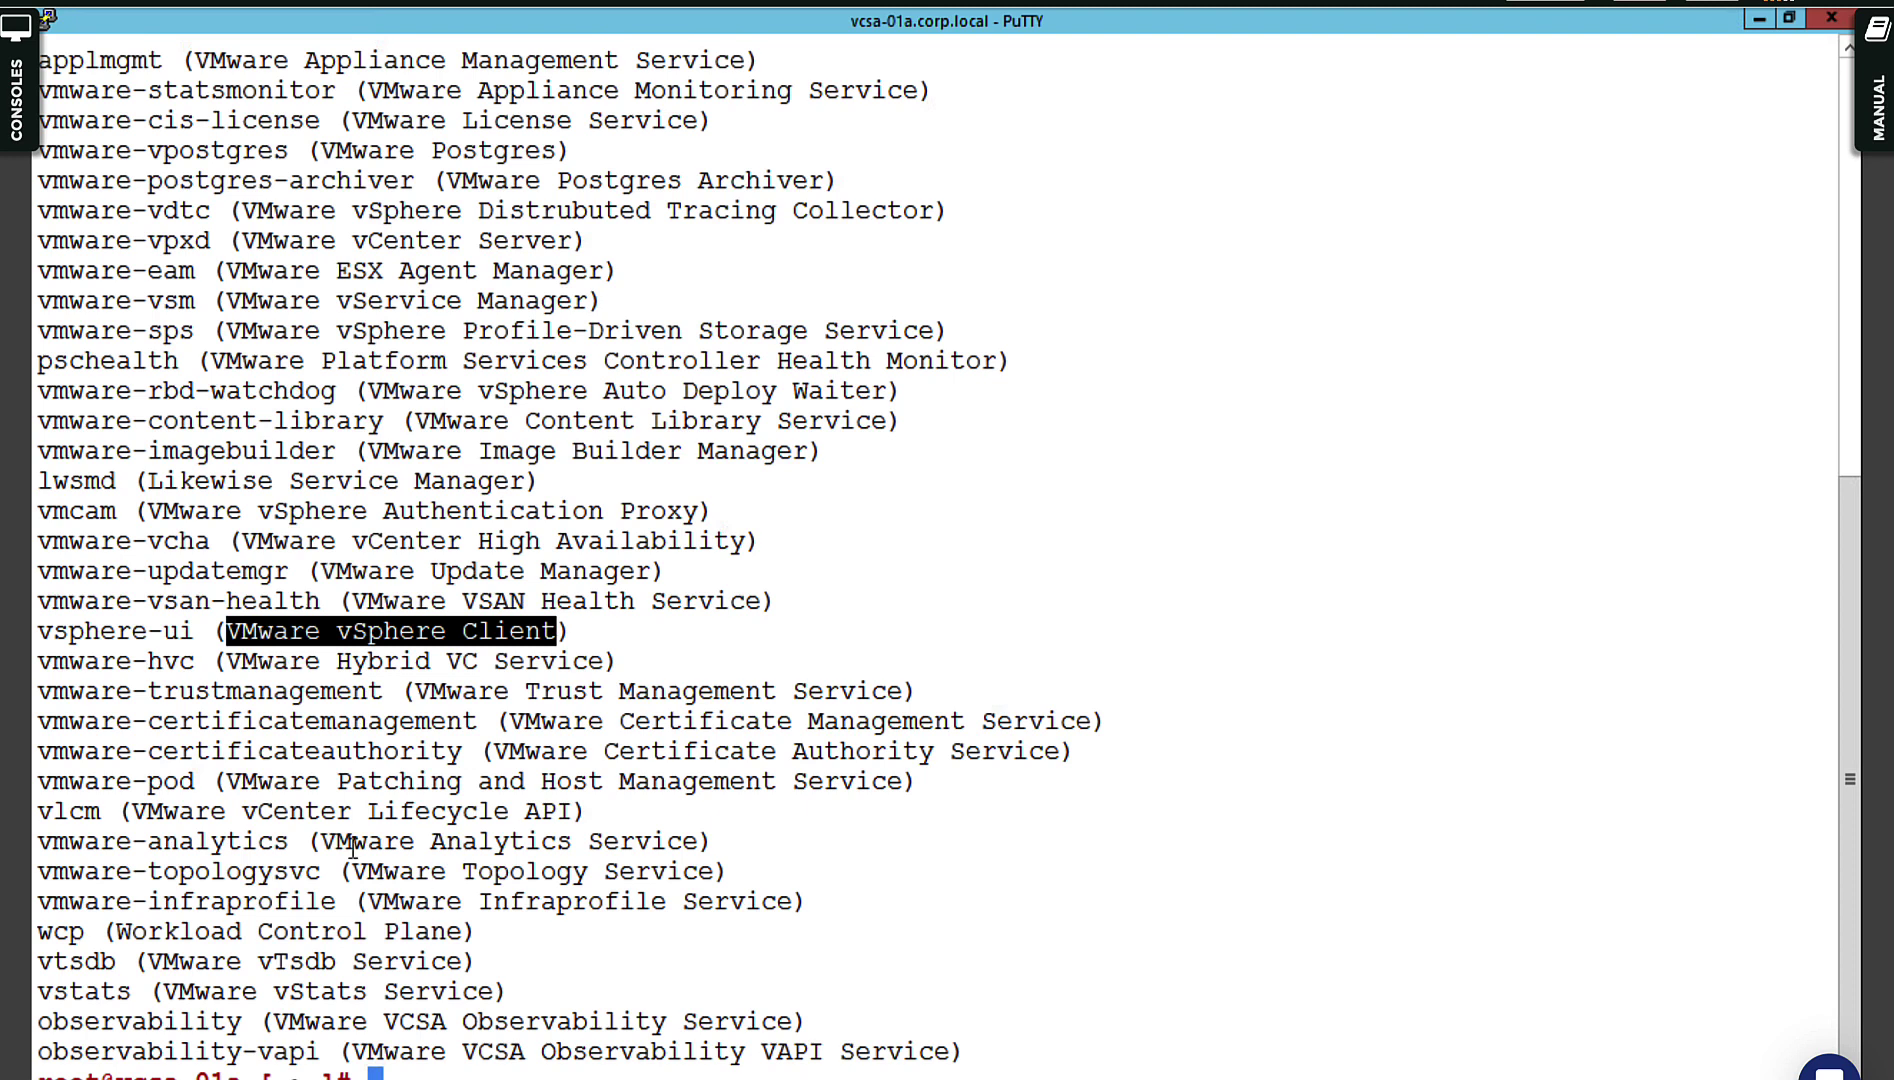
pyautogui.click(309, 808)
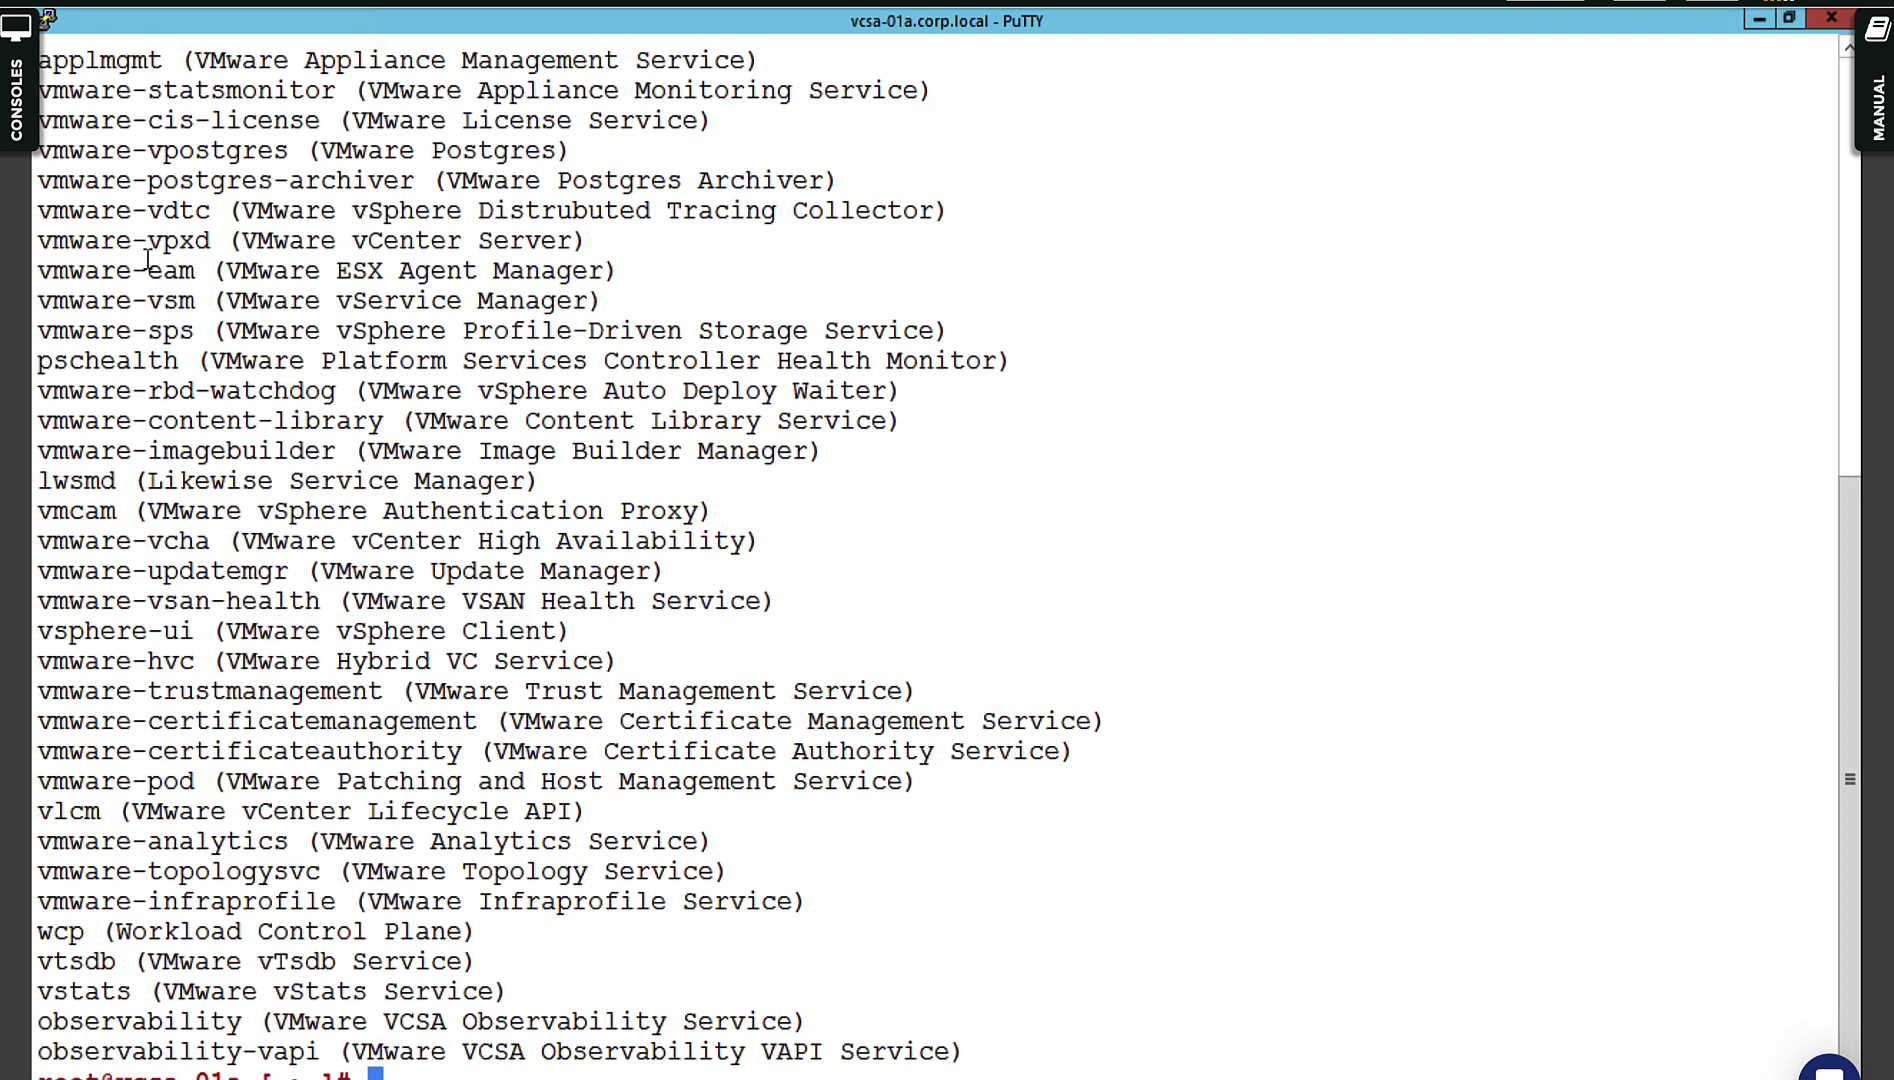
pyautogui.moveTo(46, 241); pyautogui.dragTo(240, 243)
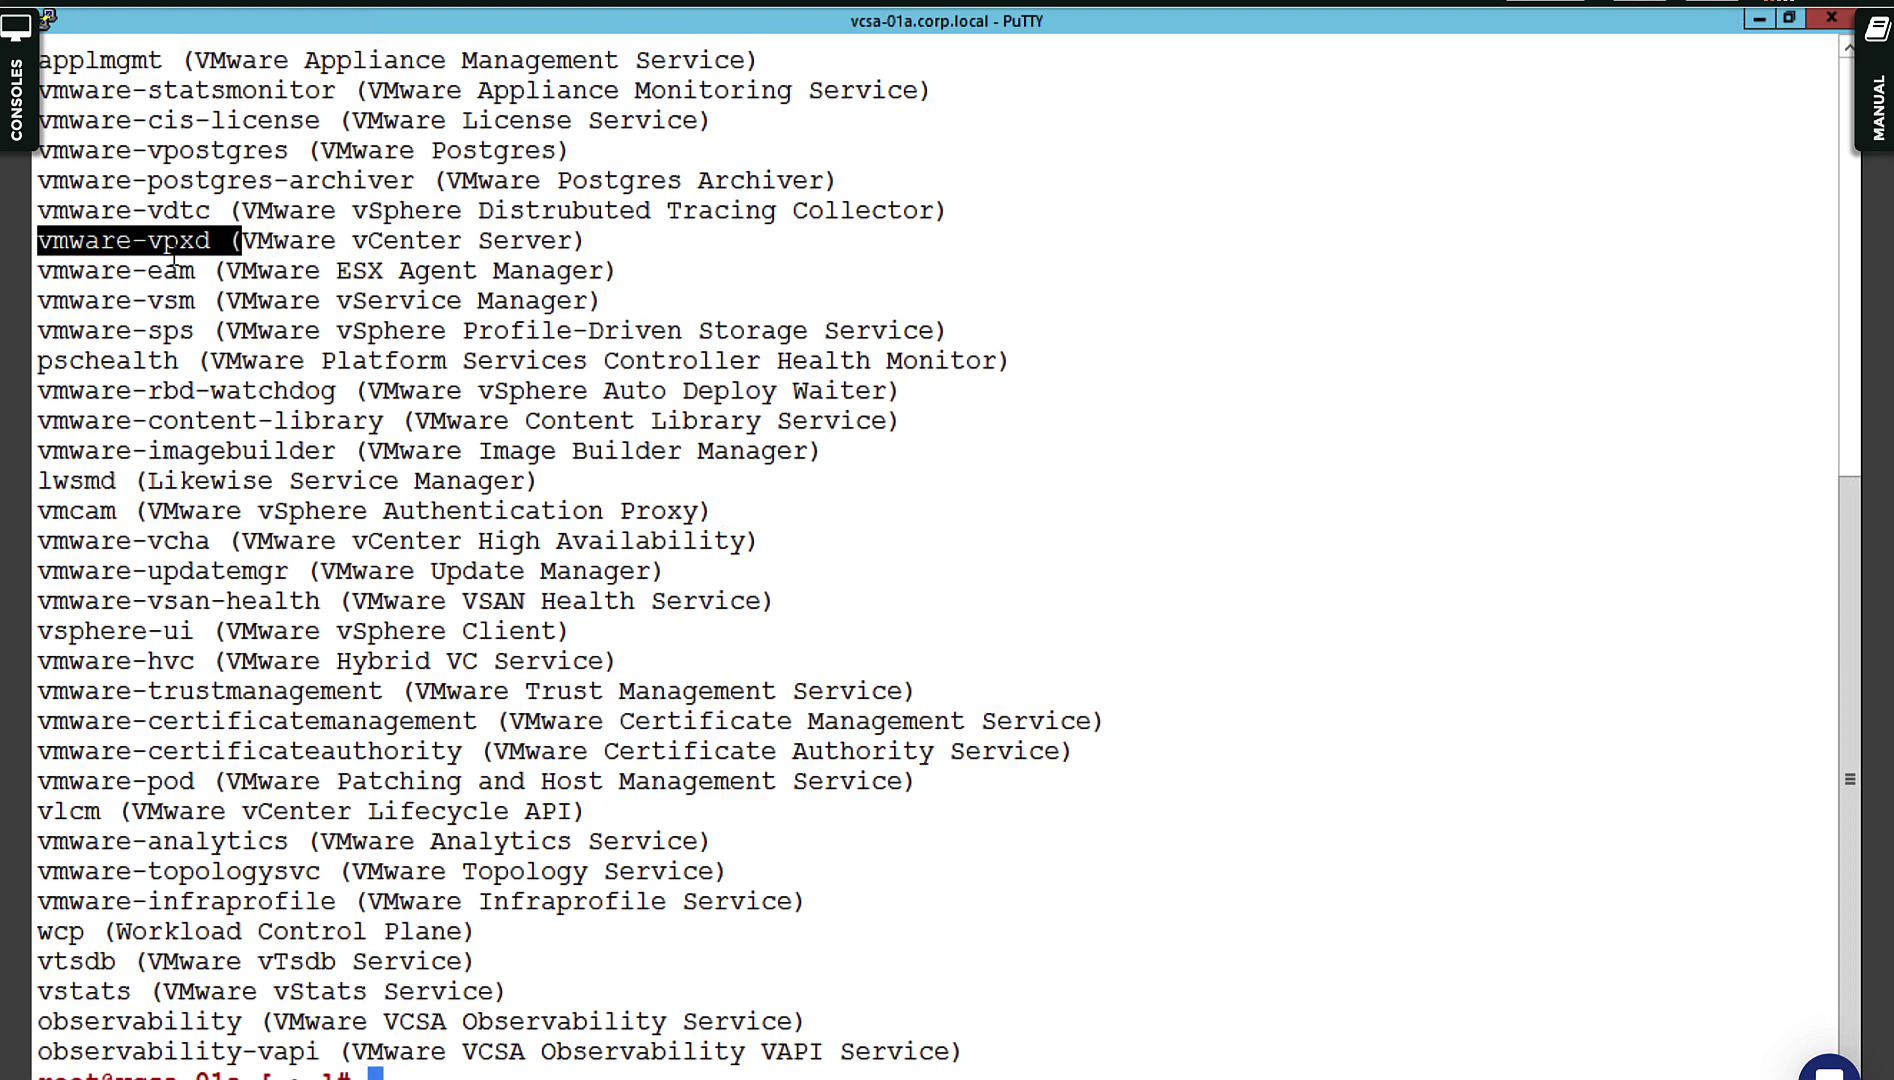
# Highlight the vmware-sps entry in the service list and clear the terminal screen.
pyautogui.click(308, 501)
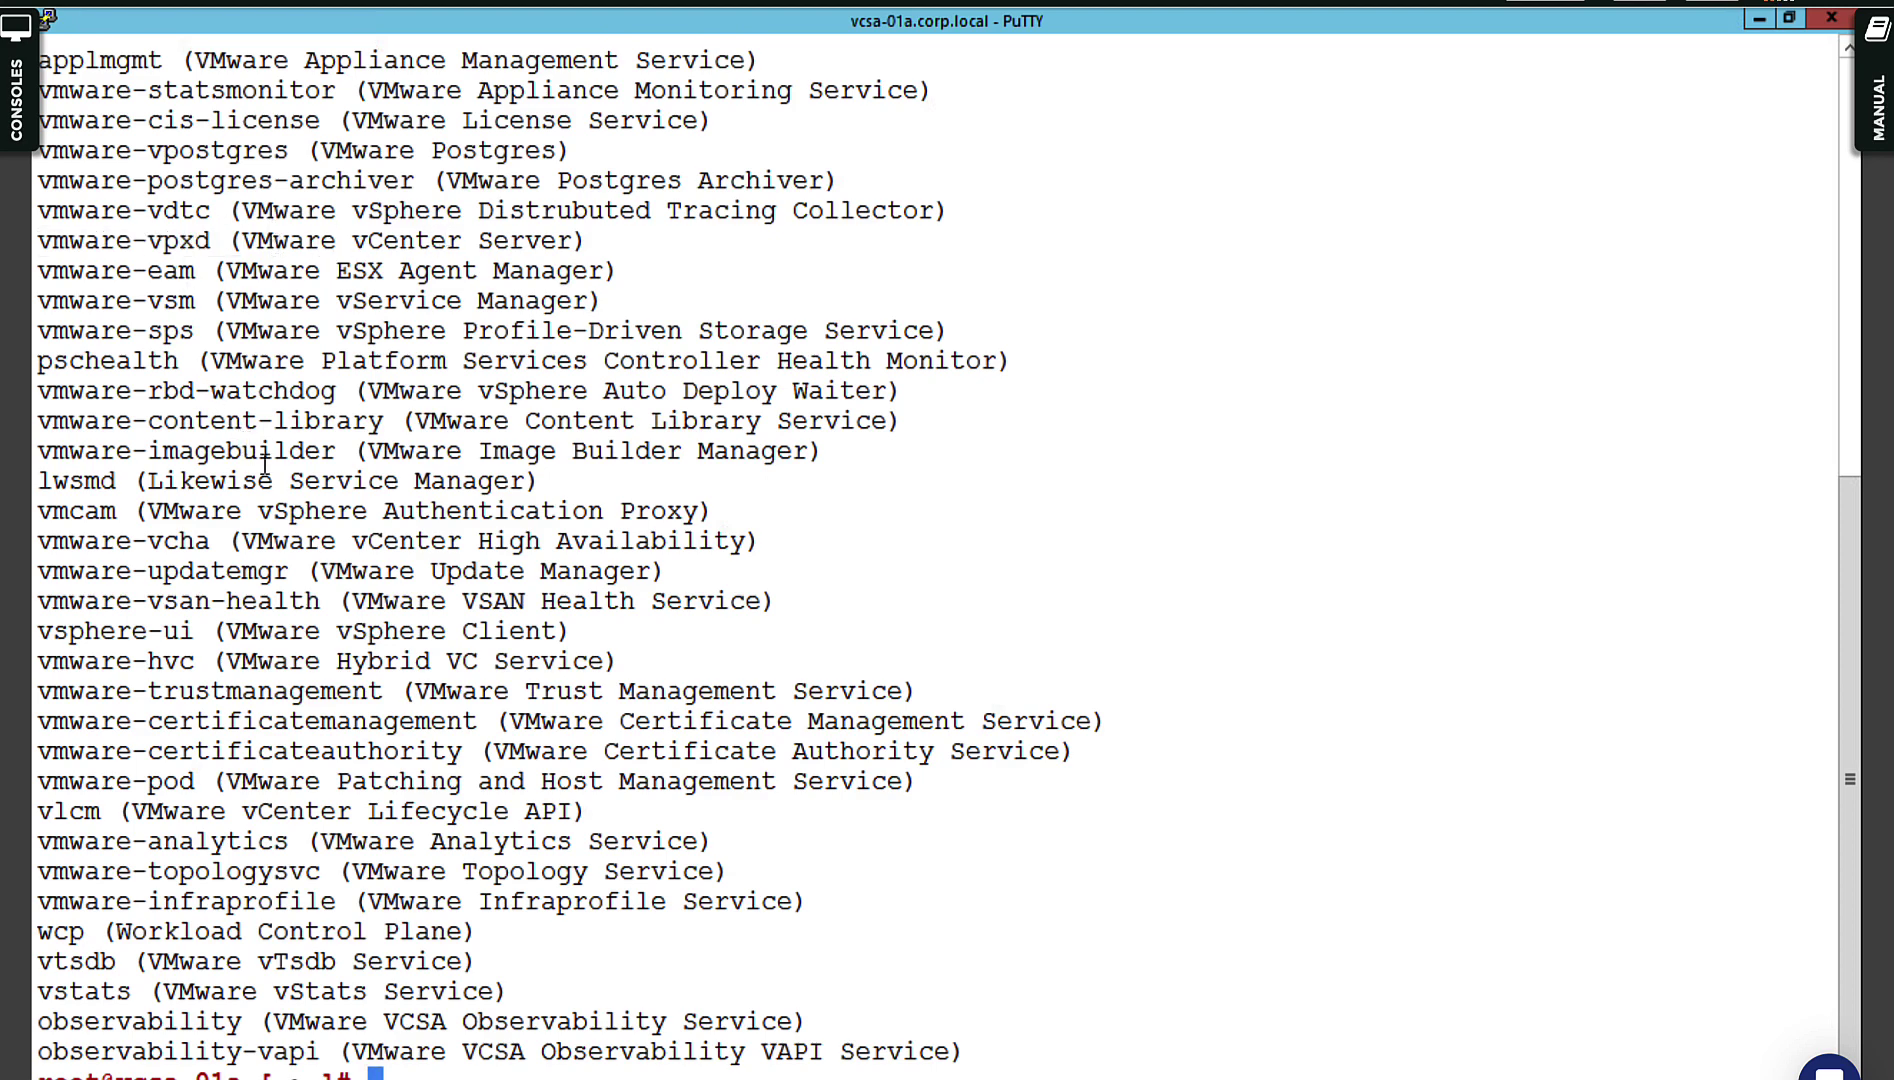
pyautogui.moveTo(194, 334); pyautogui.dragTo(37, 334)
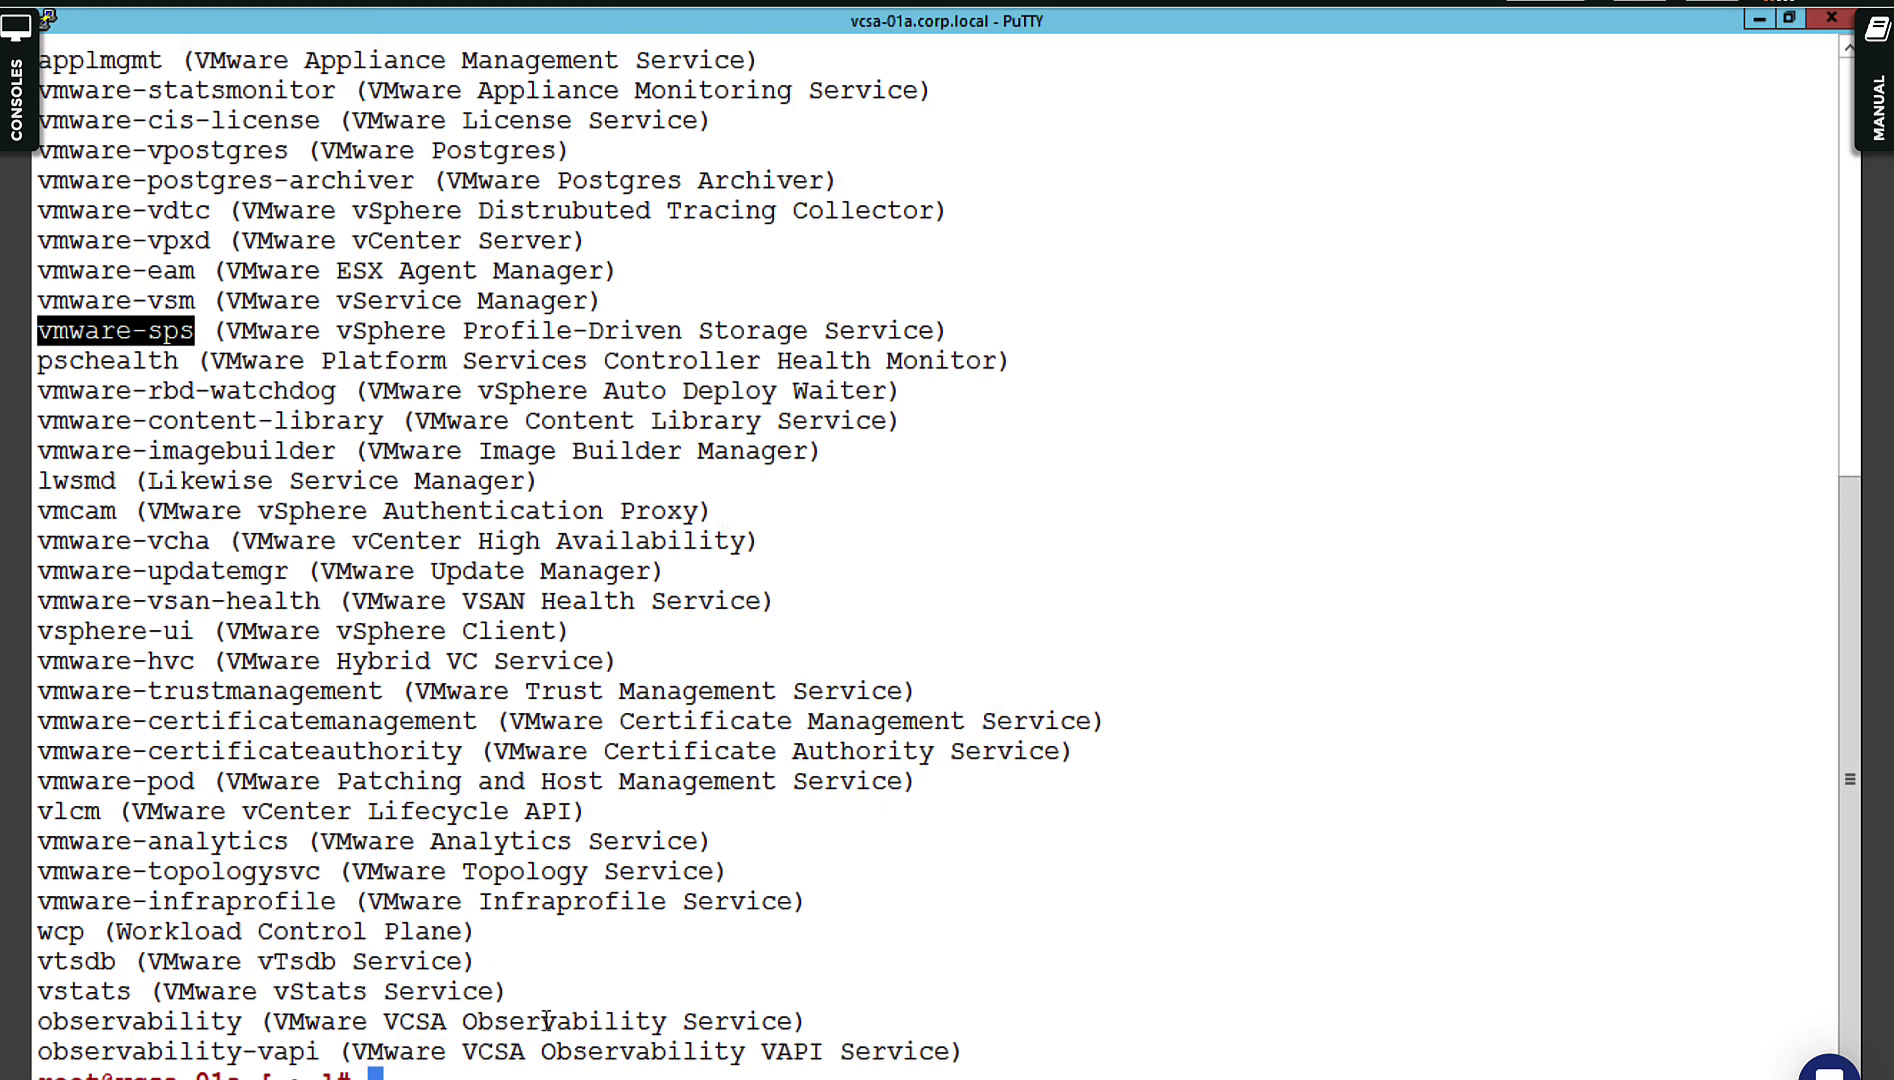
pyautogui.click(1022, 1012)
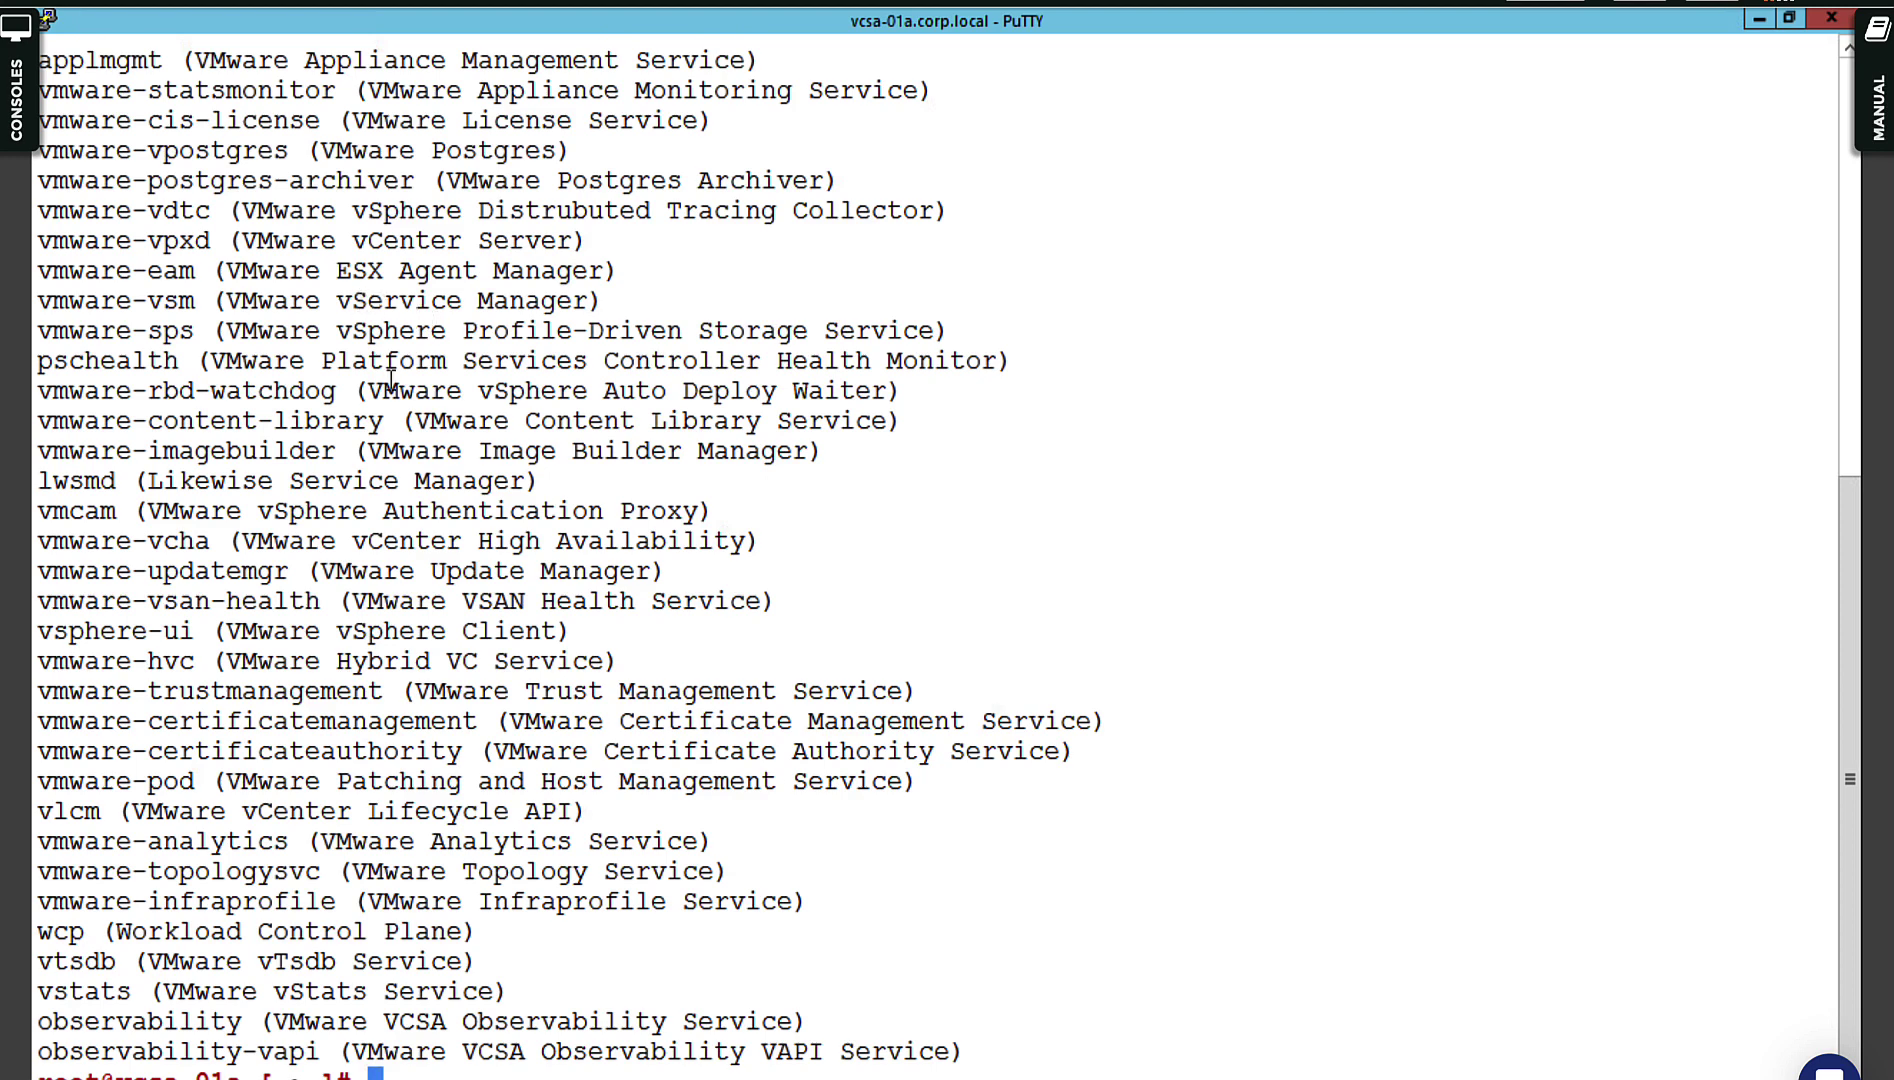
pyautogui.write('clear')
pyautogui.press('Return')
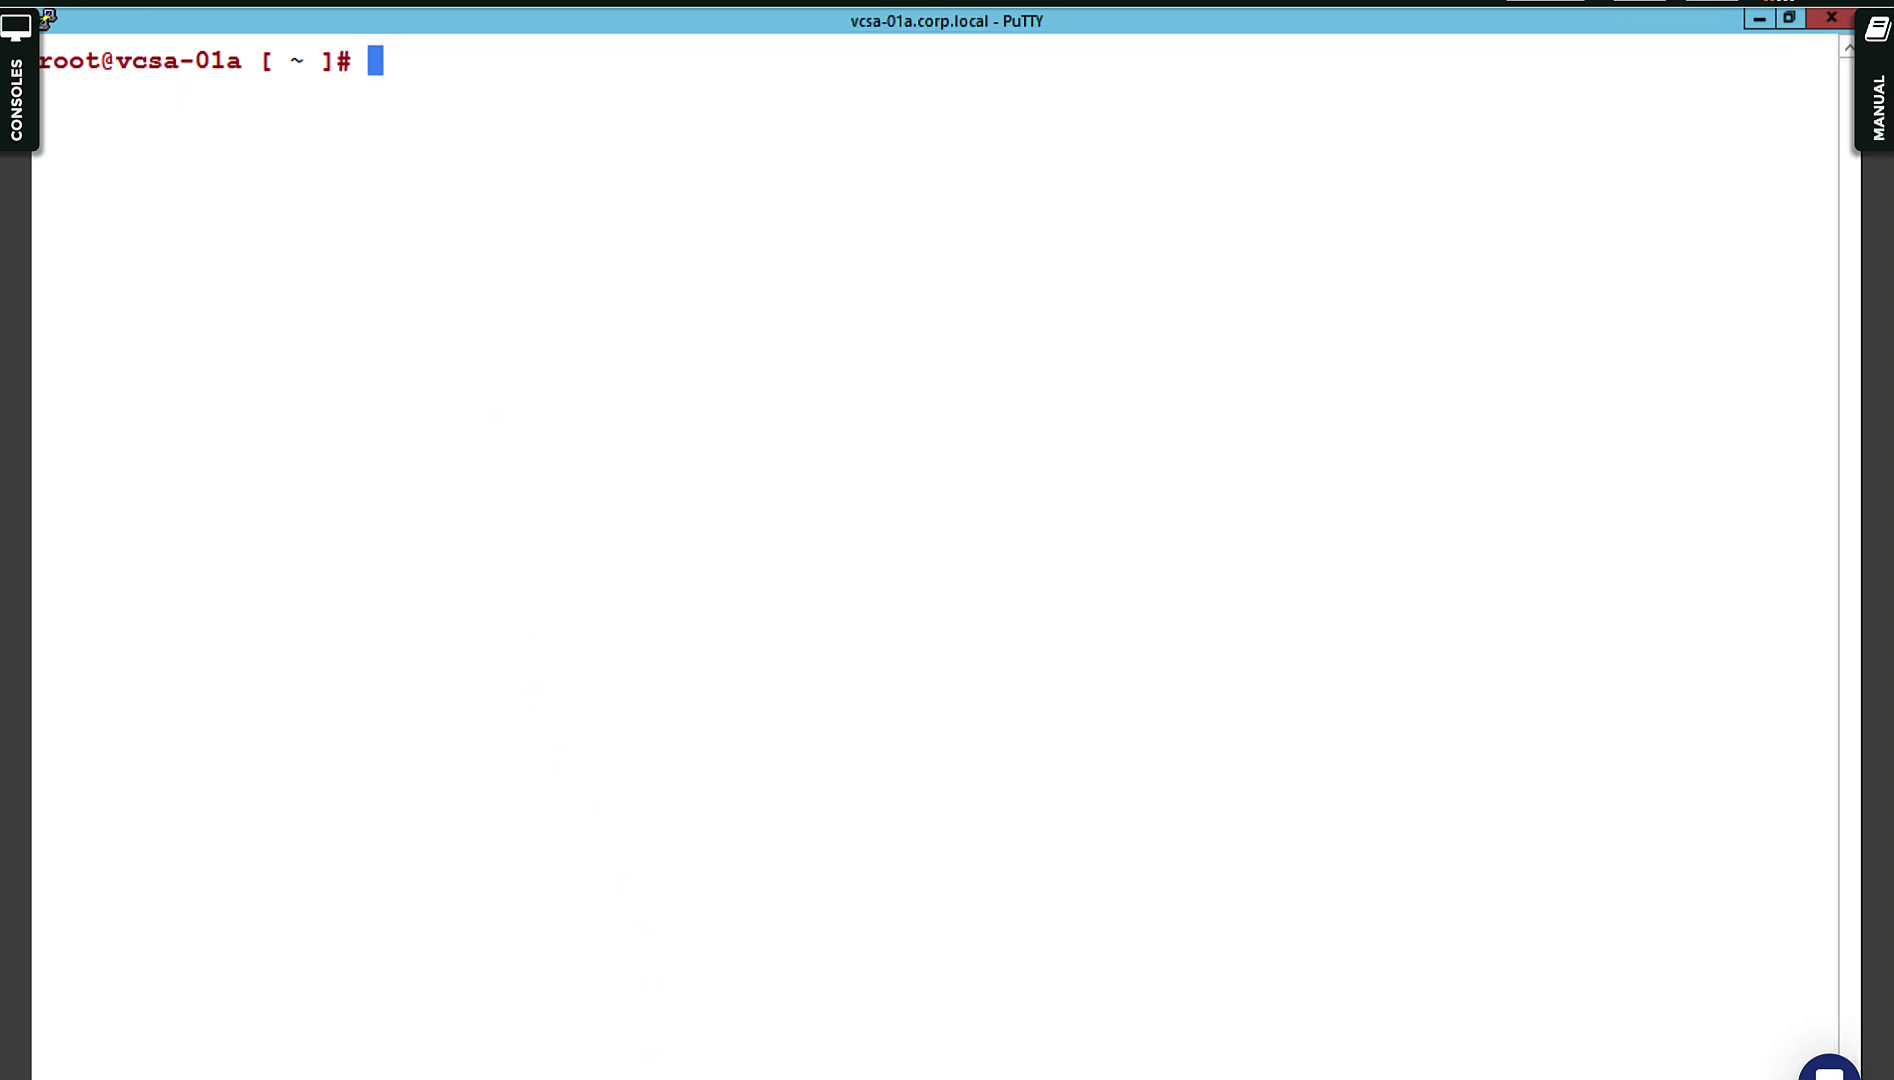
# Switch to vCenter Server Management in the browser and review the disk partitions and their utilization in the monitoring section.
pyautogui.hotkey('alt', 'Tab')
pyautogui.click(120, 360)
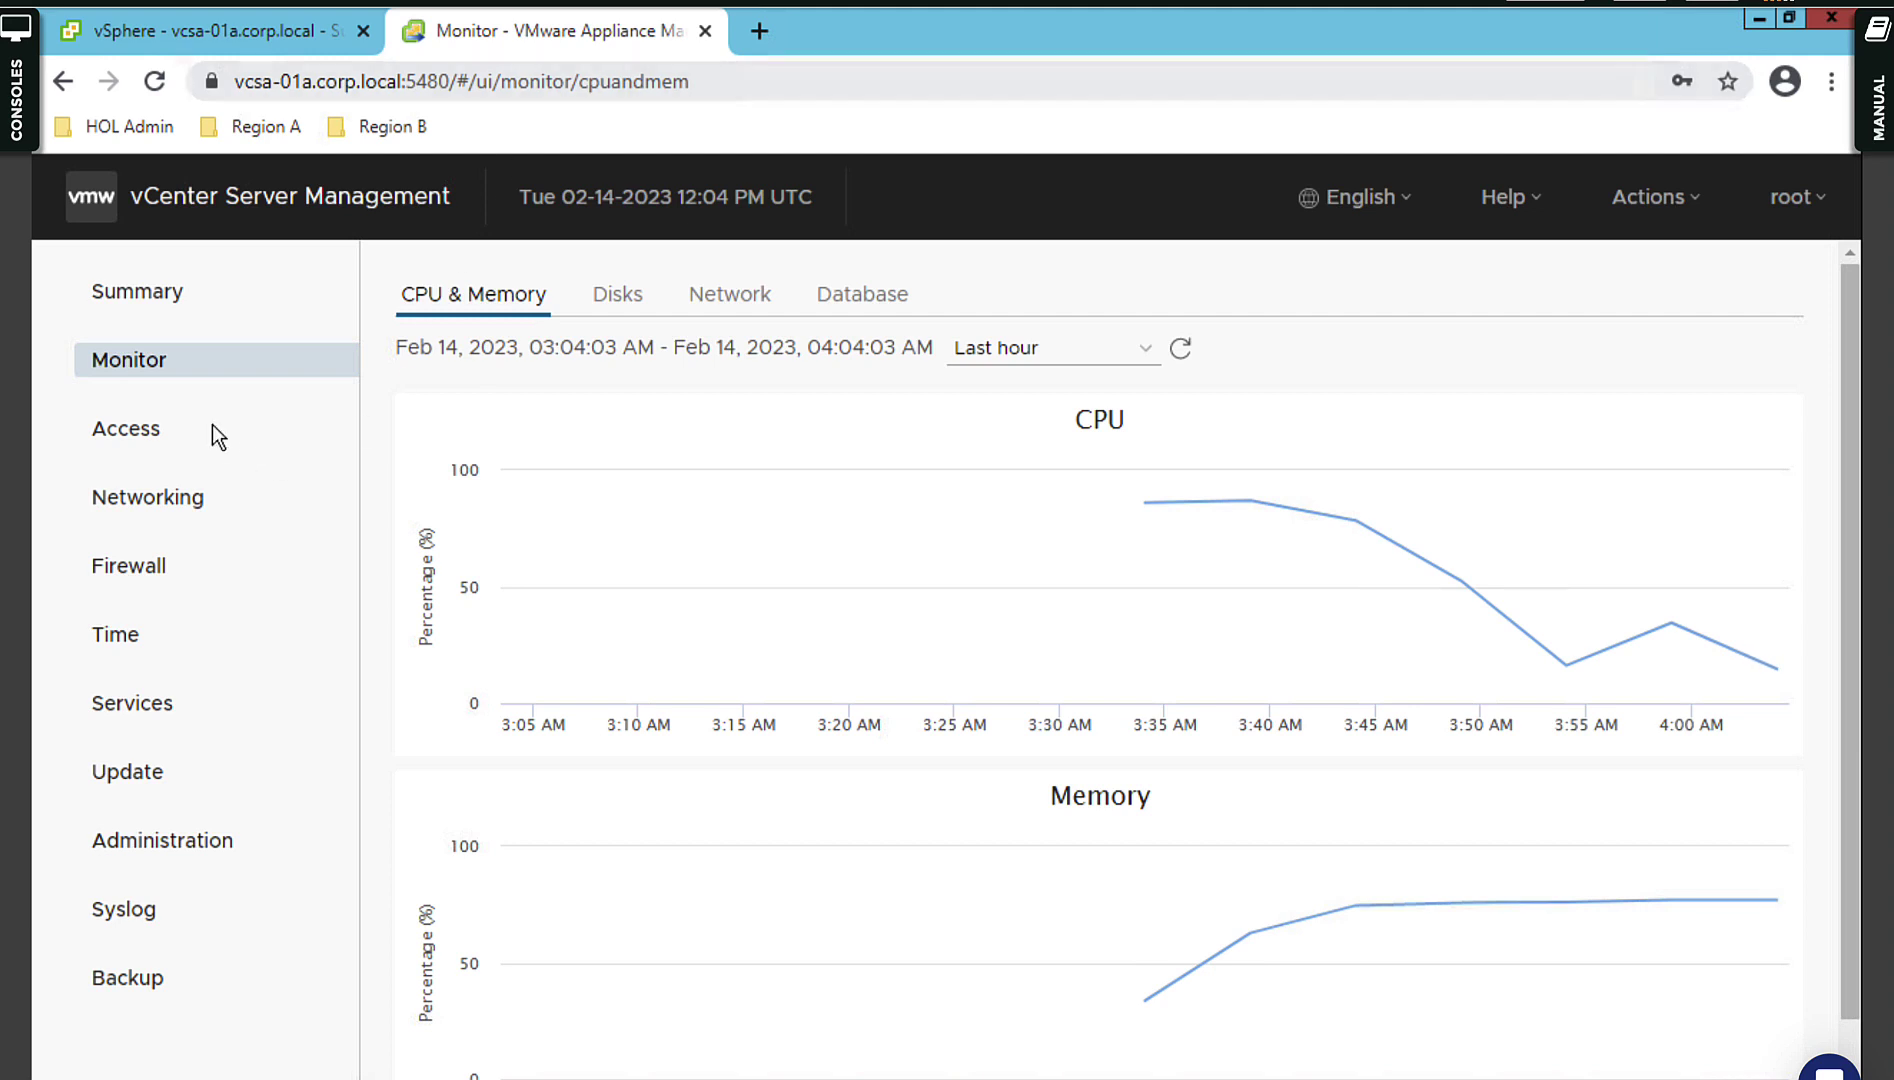
pyautogui.click(628, 306)
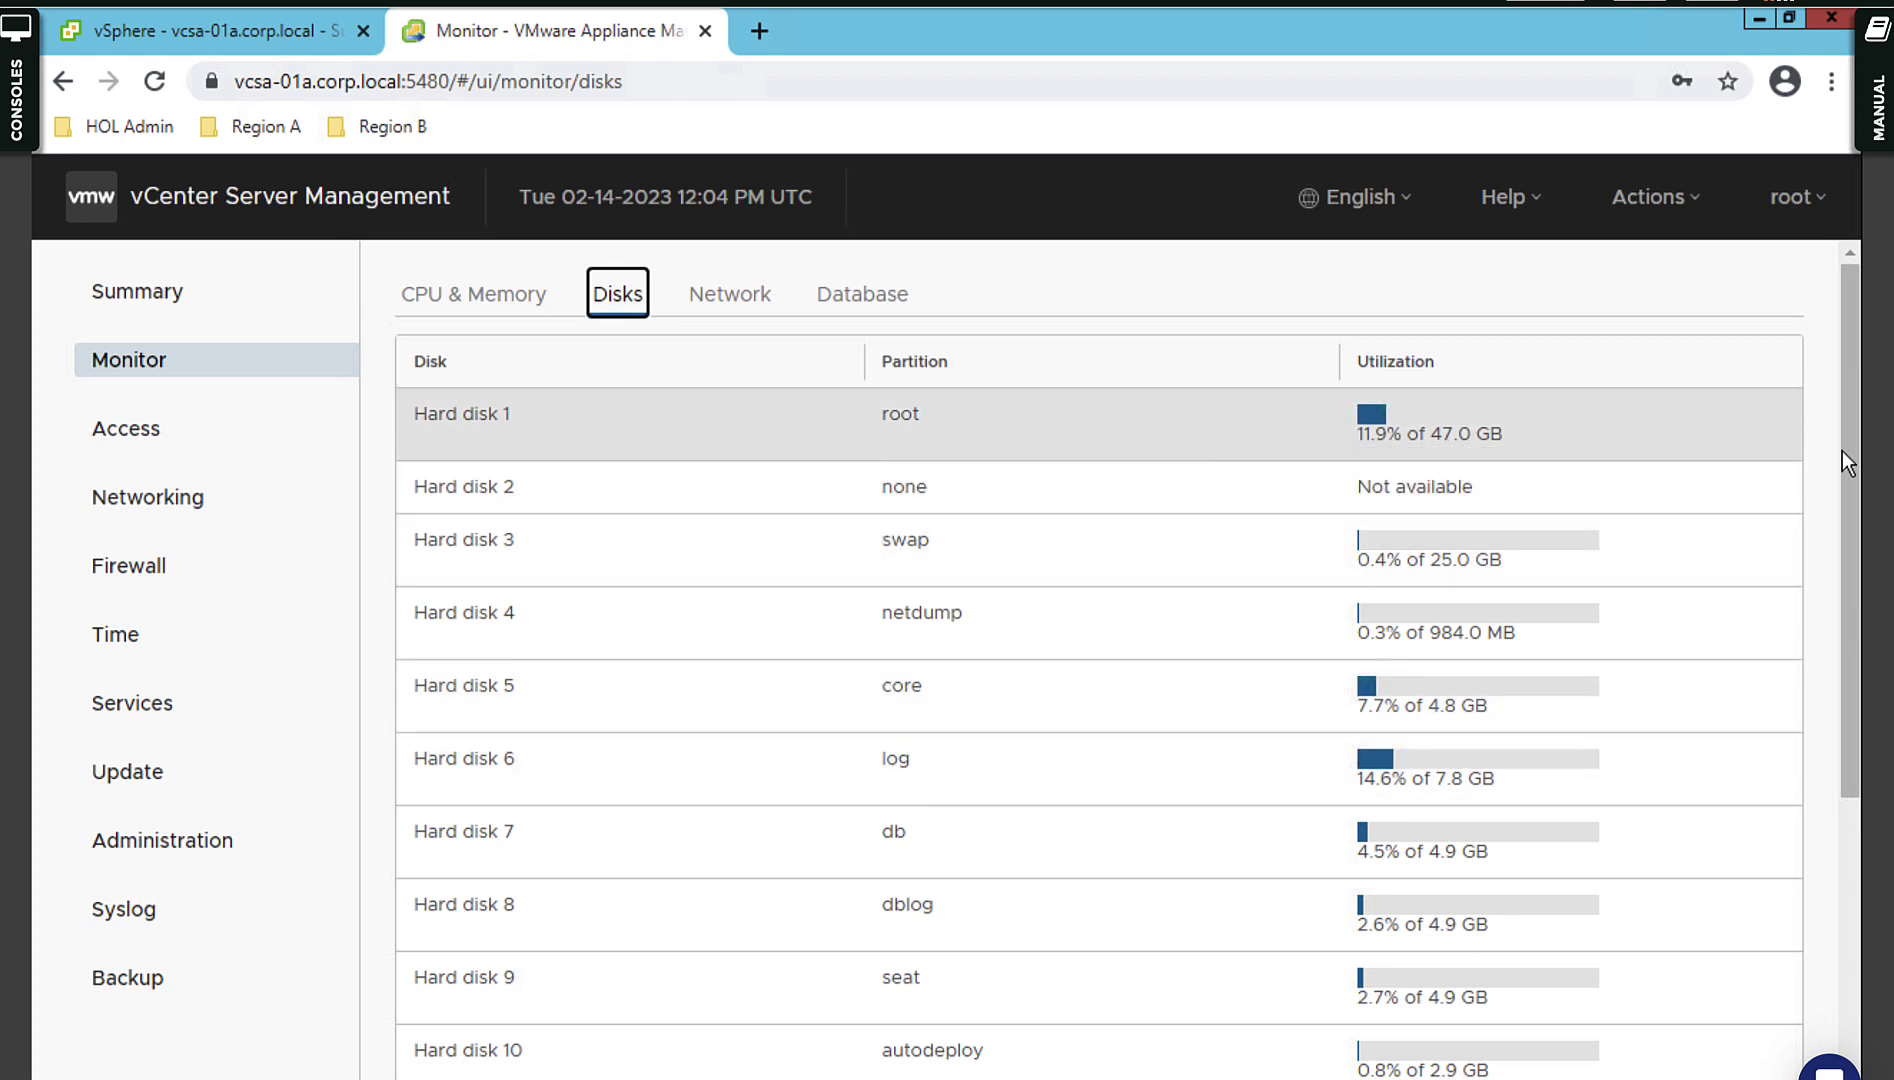
pyautogui.moveTo(1842, 533); pyautogui.dragTo(1853, 888)
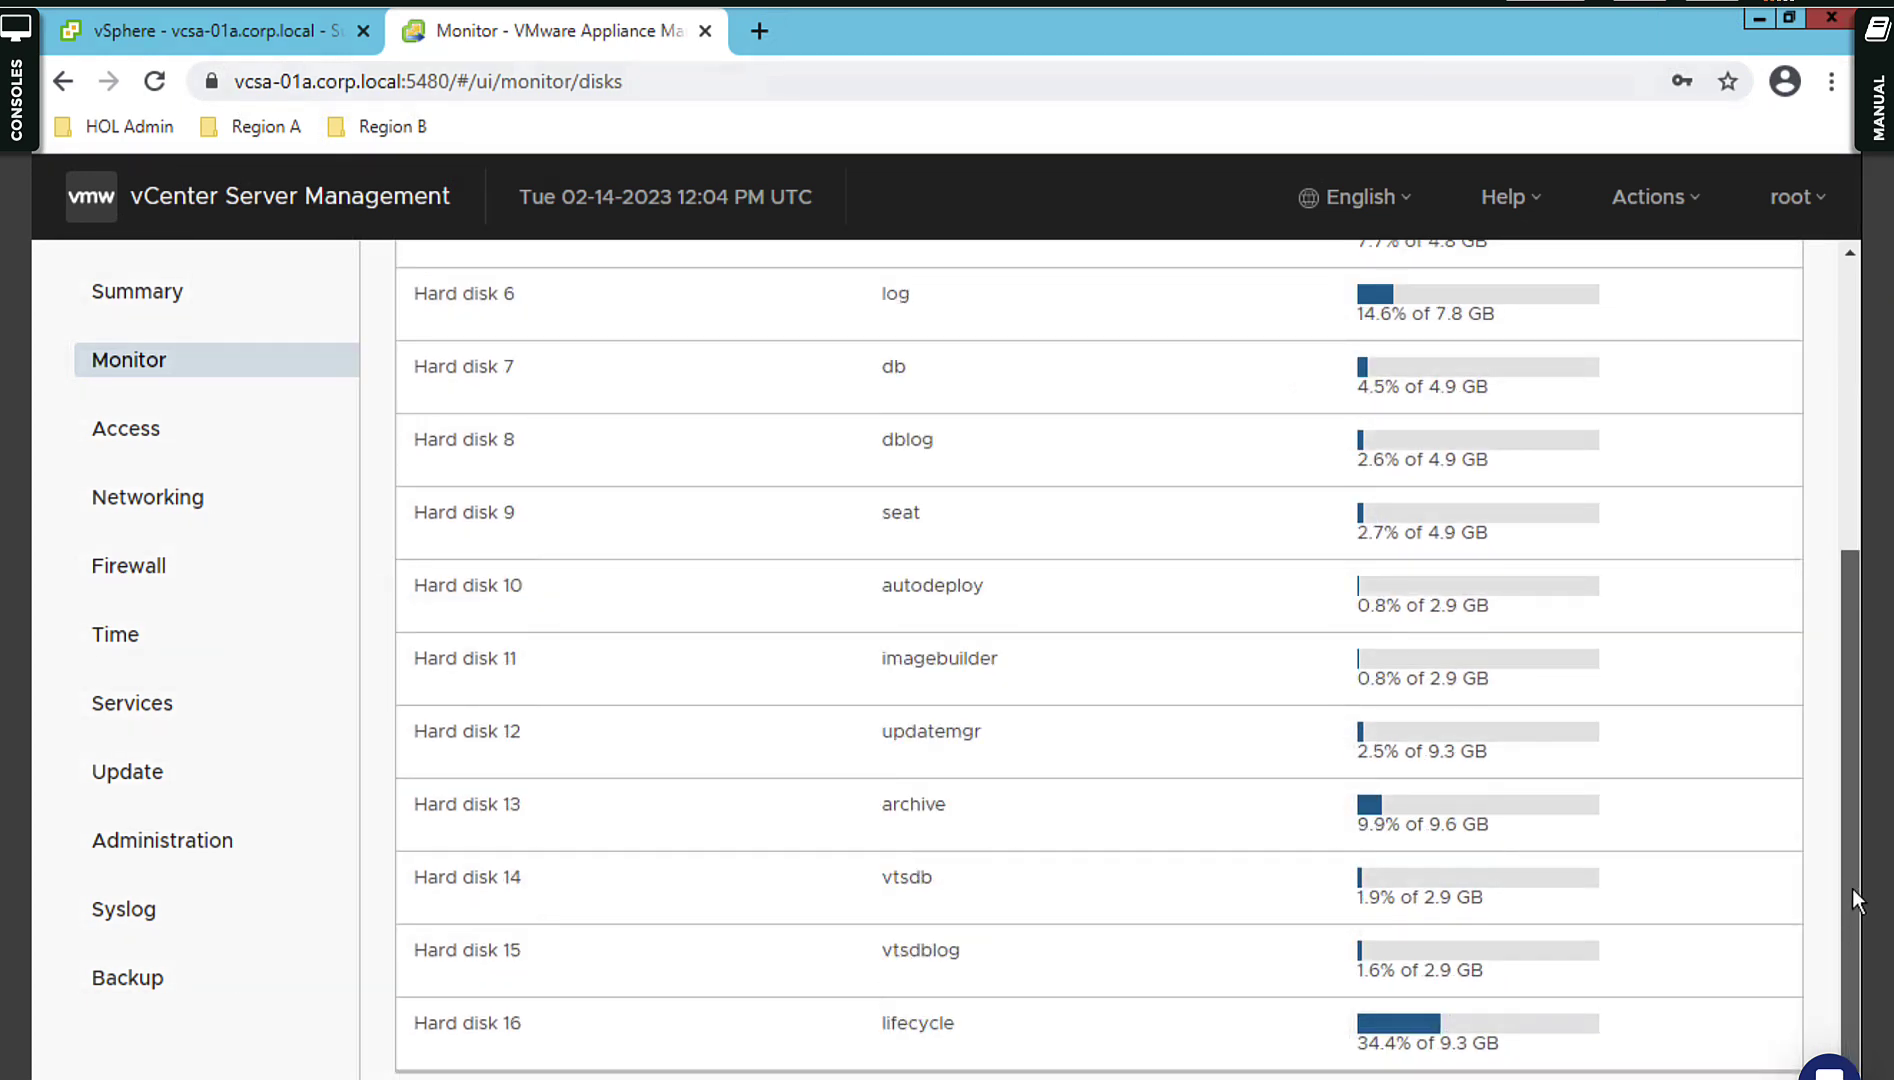
pyautogui.scroll(5, 1100, 600)
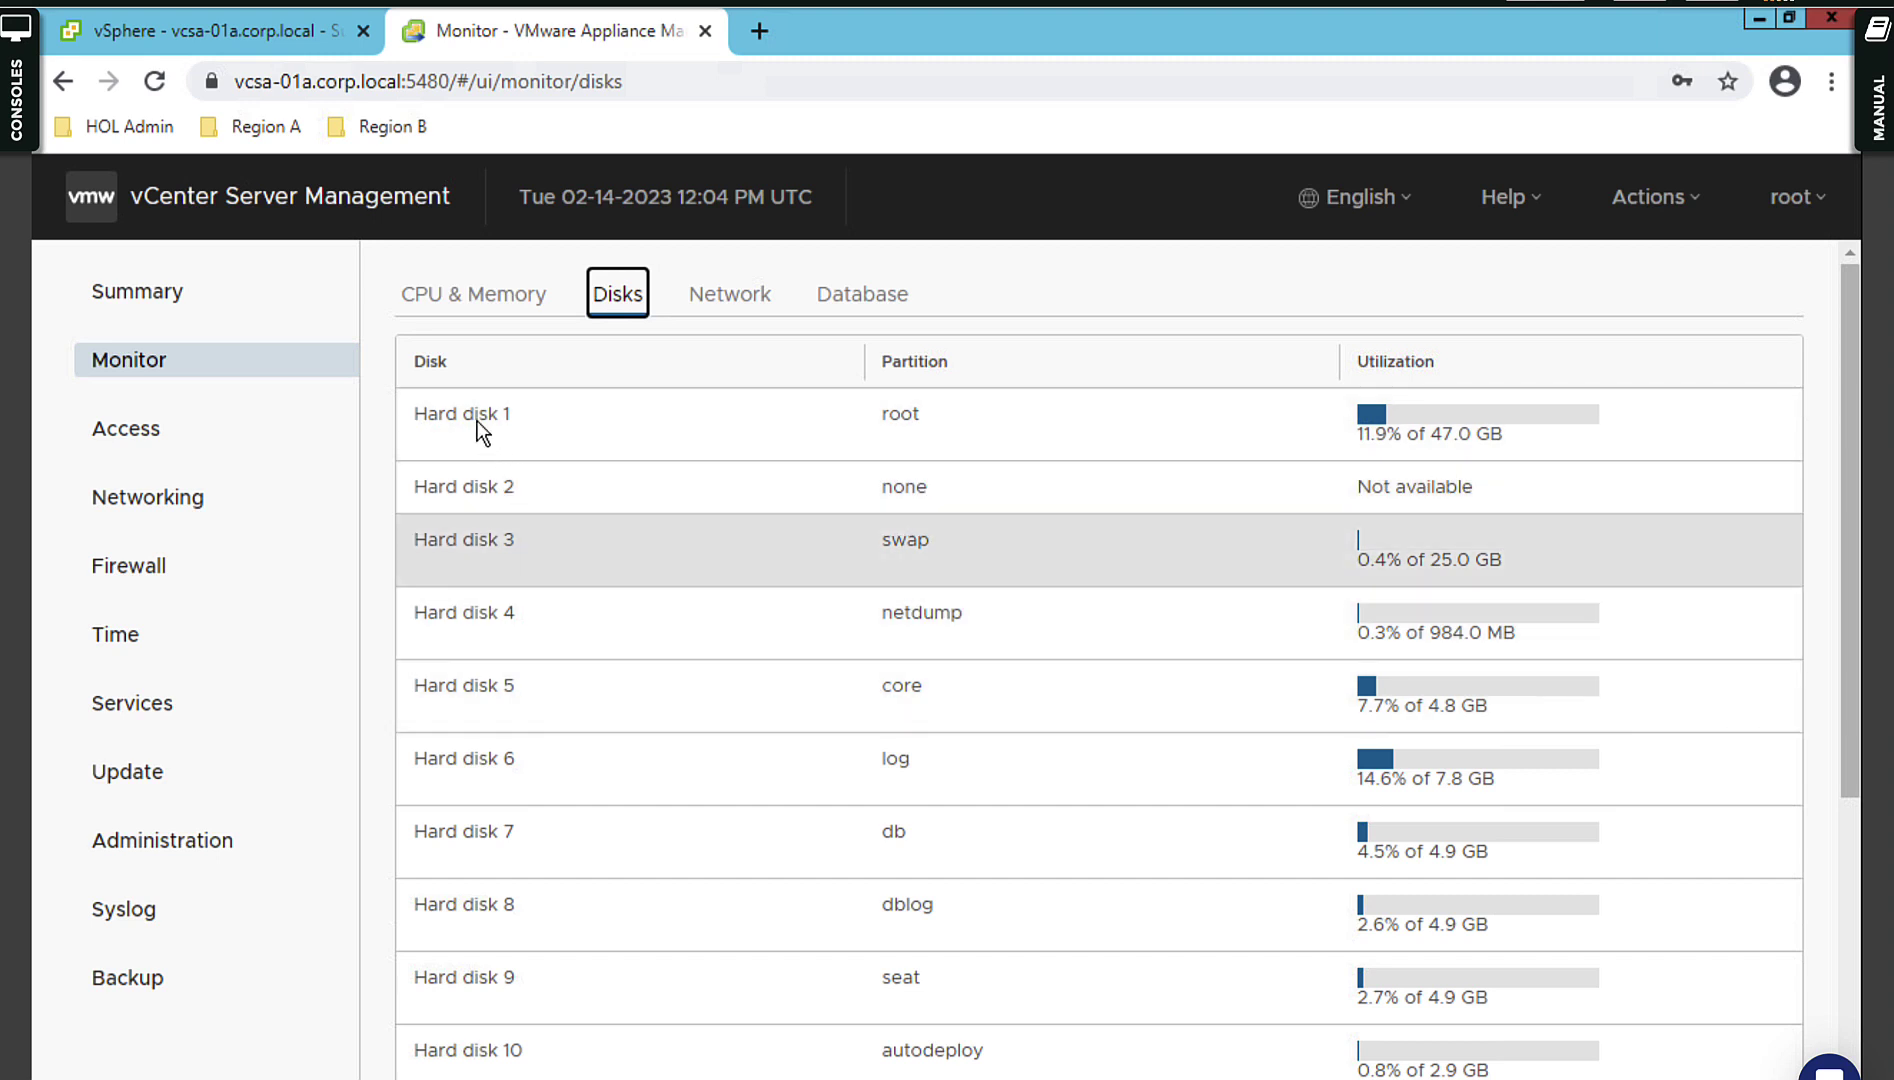
# Examine the root, core, log and db partitions and the database's space utilization trends in the monitoring section.
pyautogui.doubleClick(905, 414)
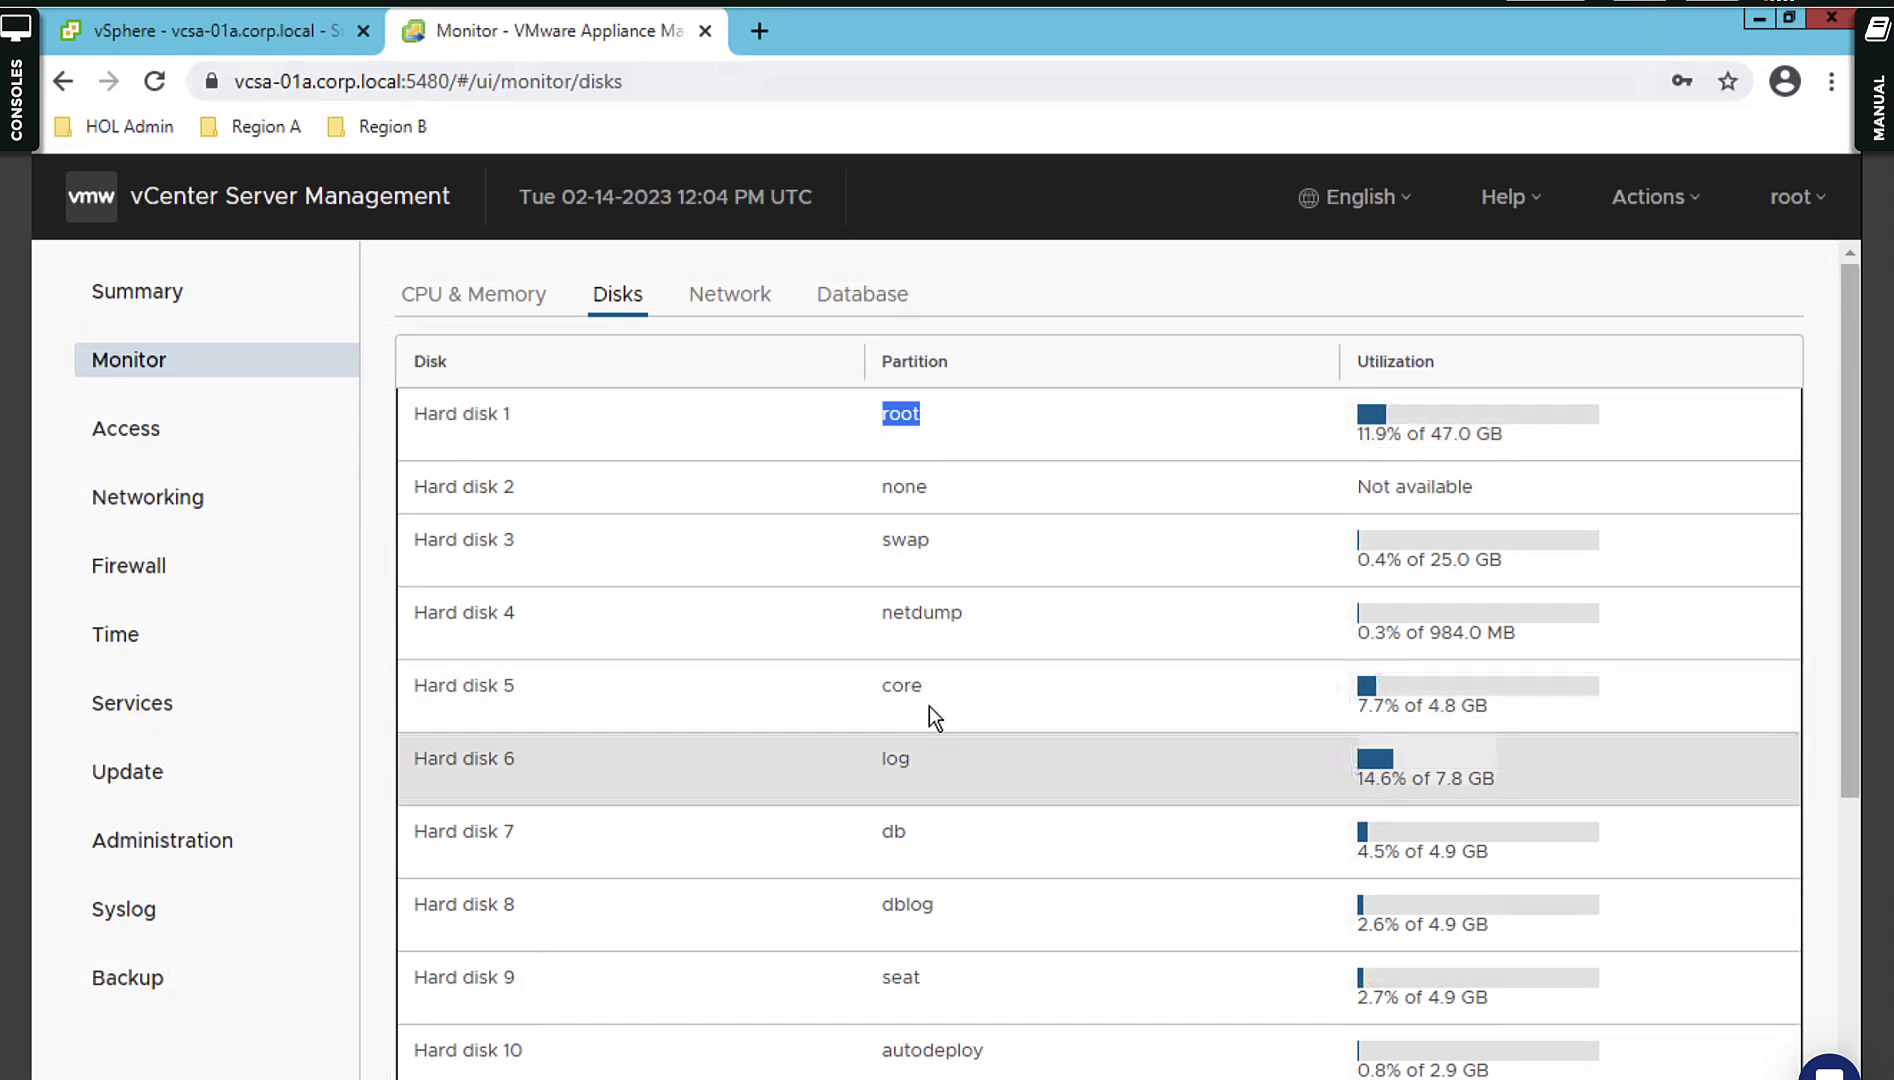
pyautogui.click(880, 688)
pyautogui.doubleClick(880, 688)
pyautogui.doubleClick(884, 762)
pyautogui.doubleClick(882, 836)
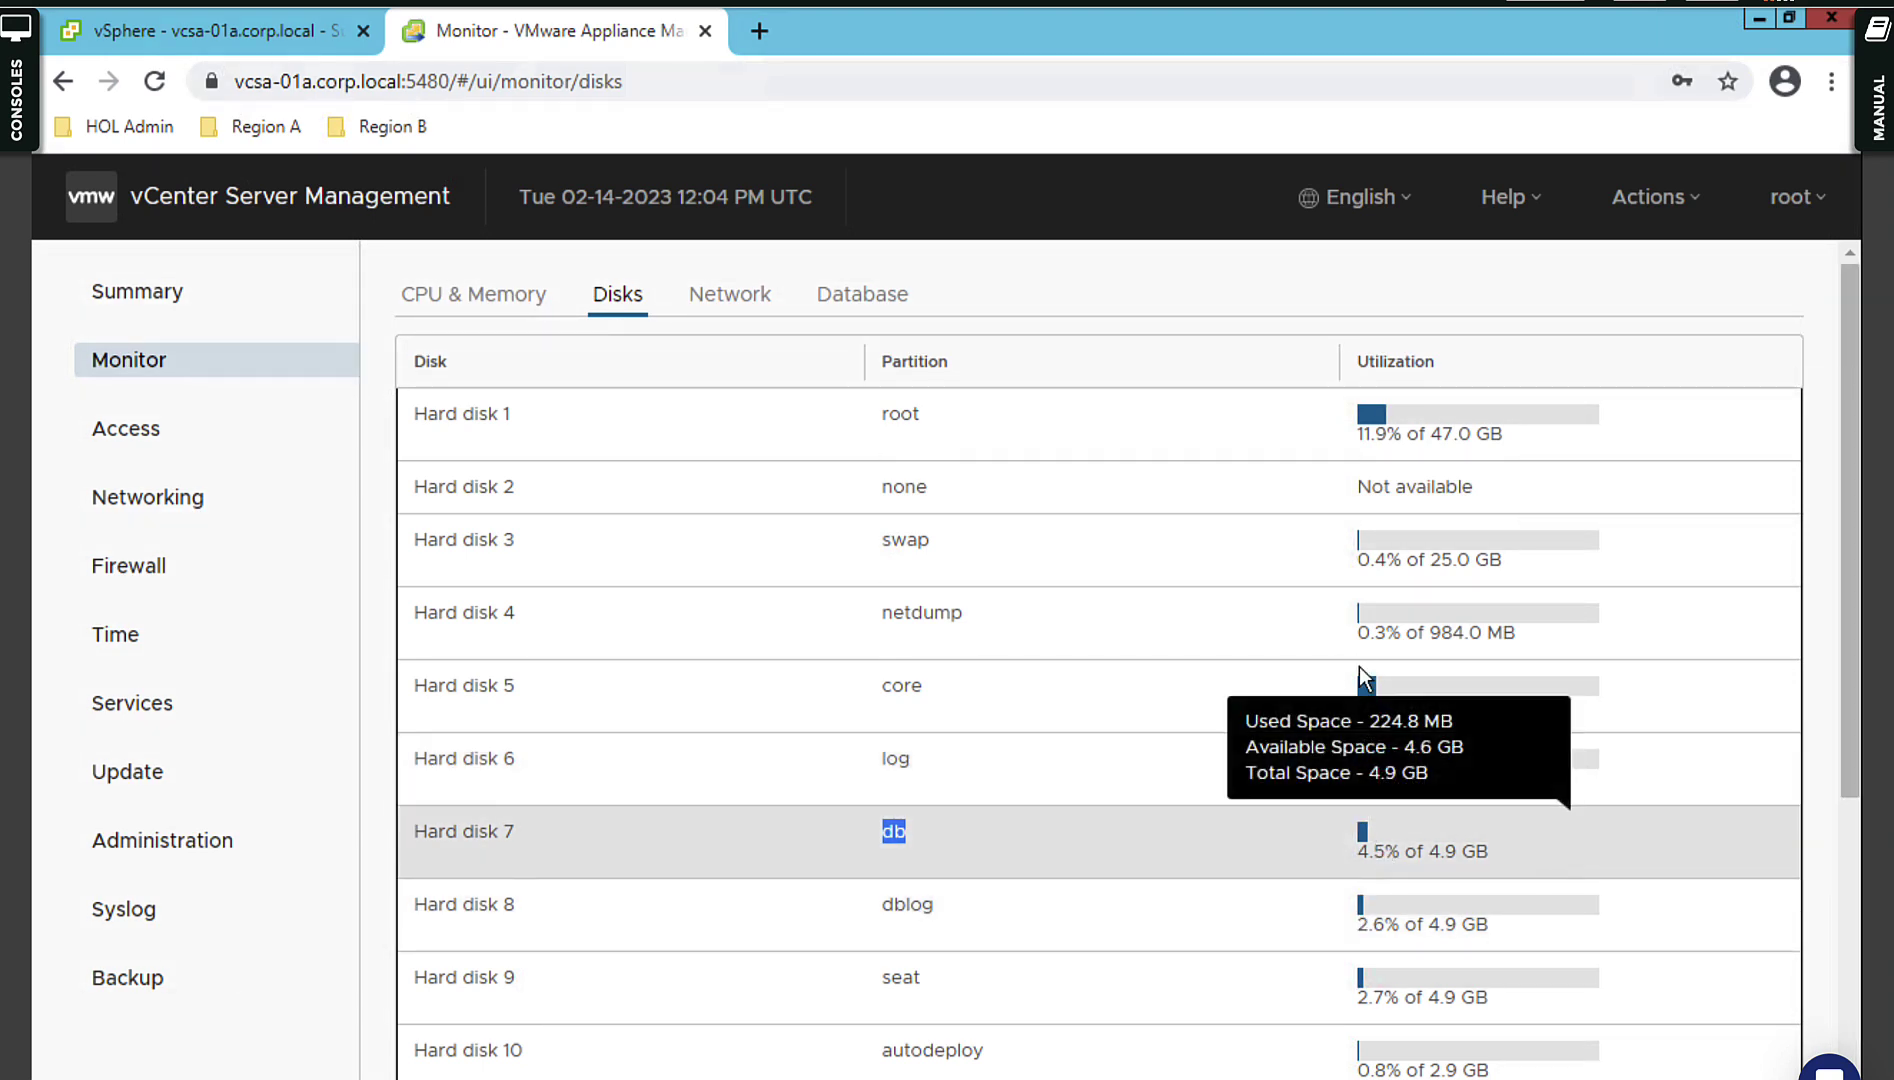
pyautogui.moveTo(1371, 800)
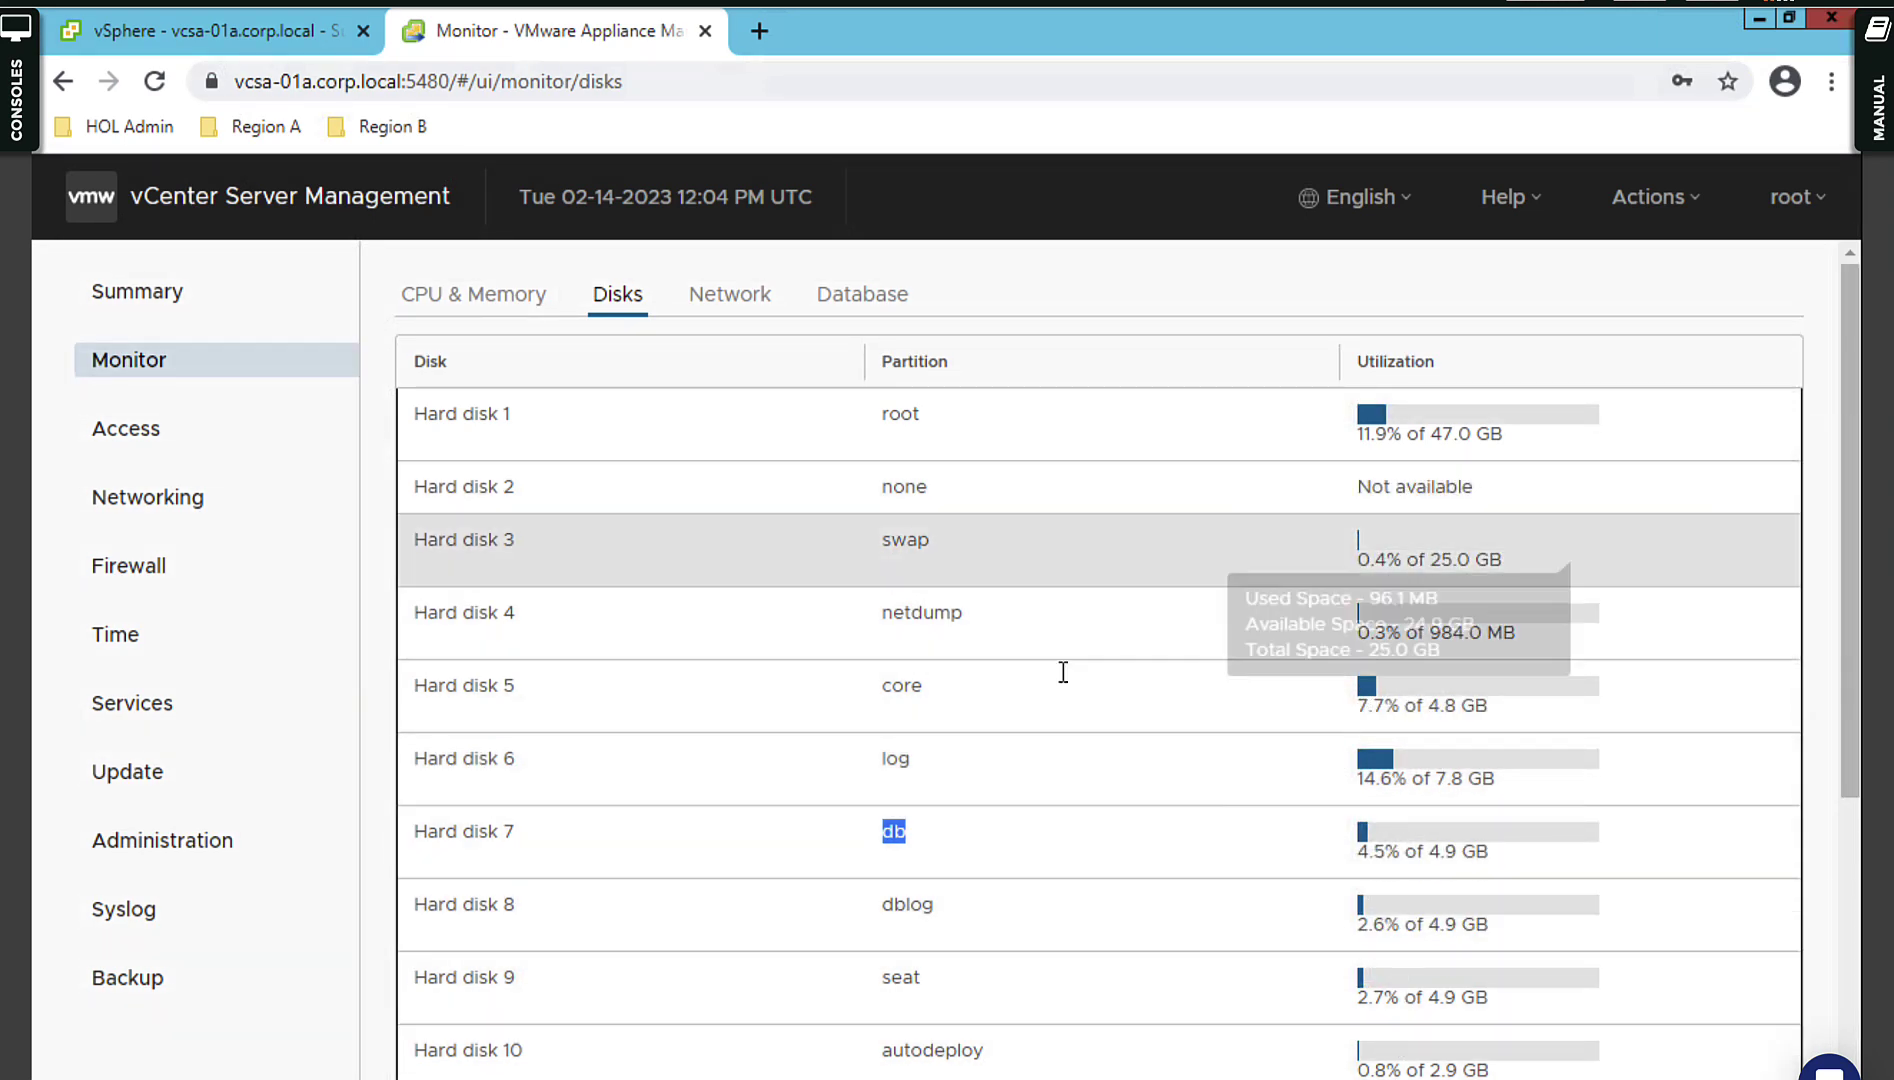
pyautogui.click(850, 302)
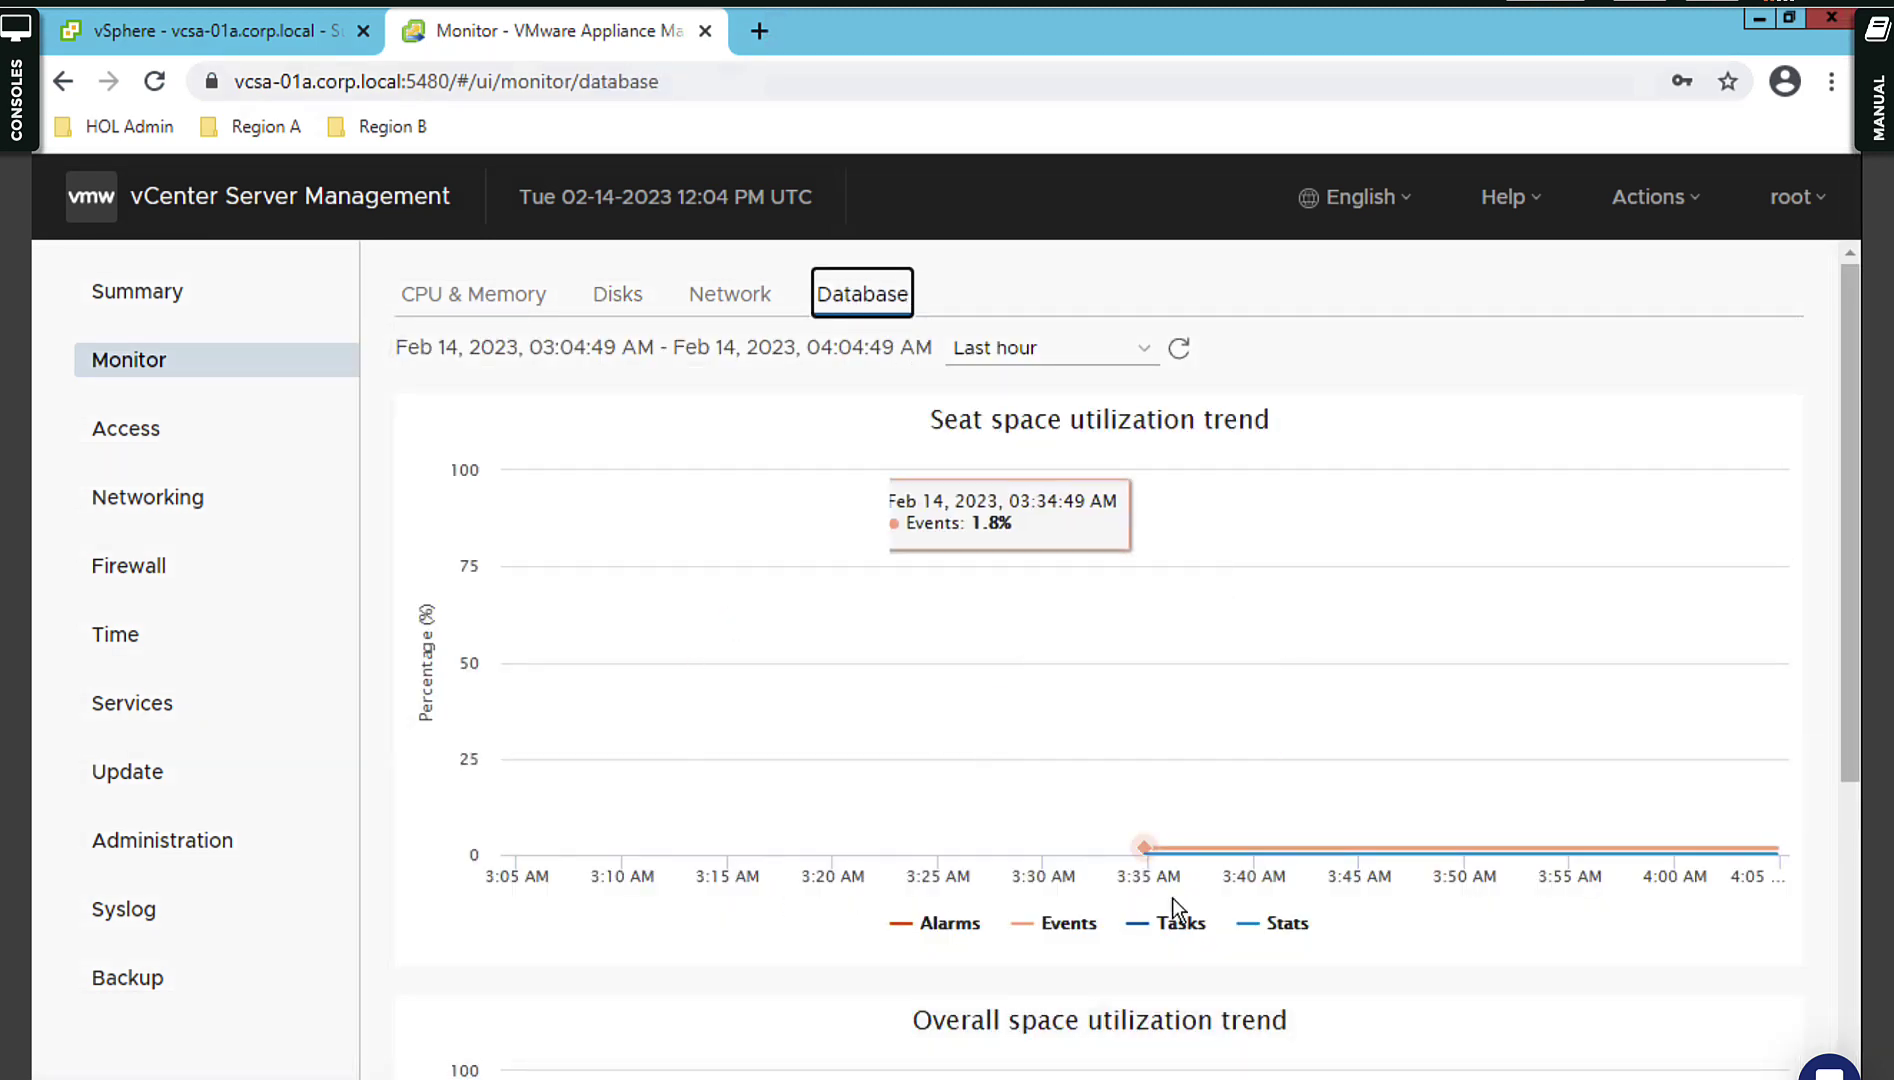
pyautogui.moveTo(1853, 675); pyautogui.dragTo(1856, 975)
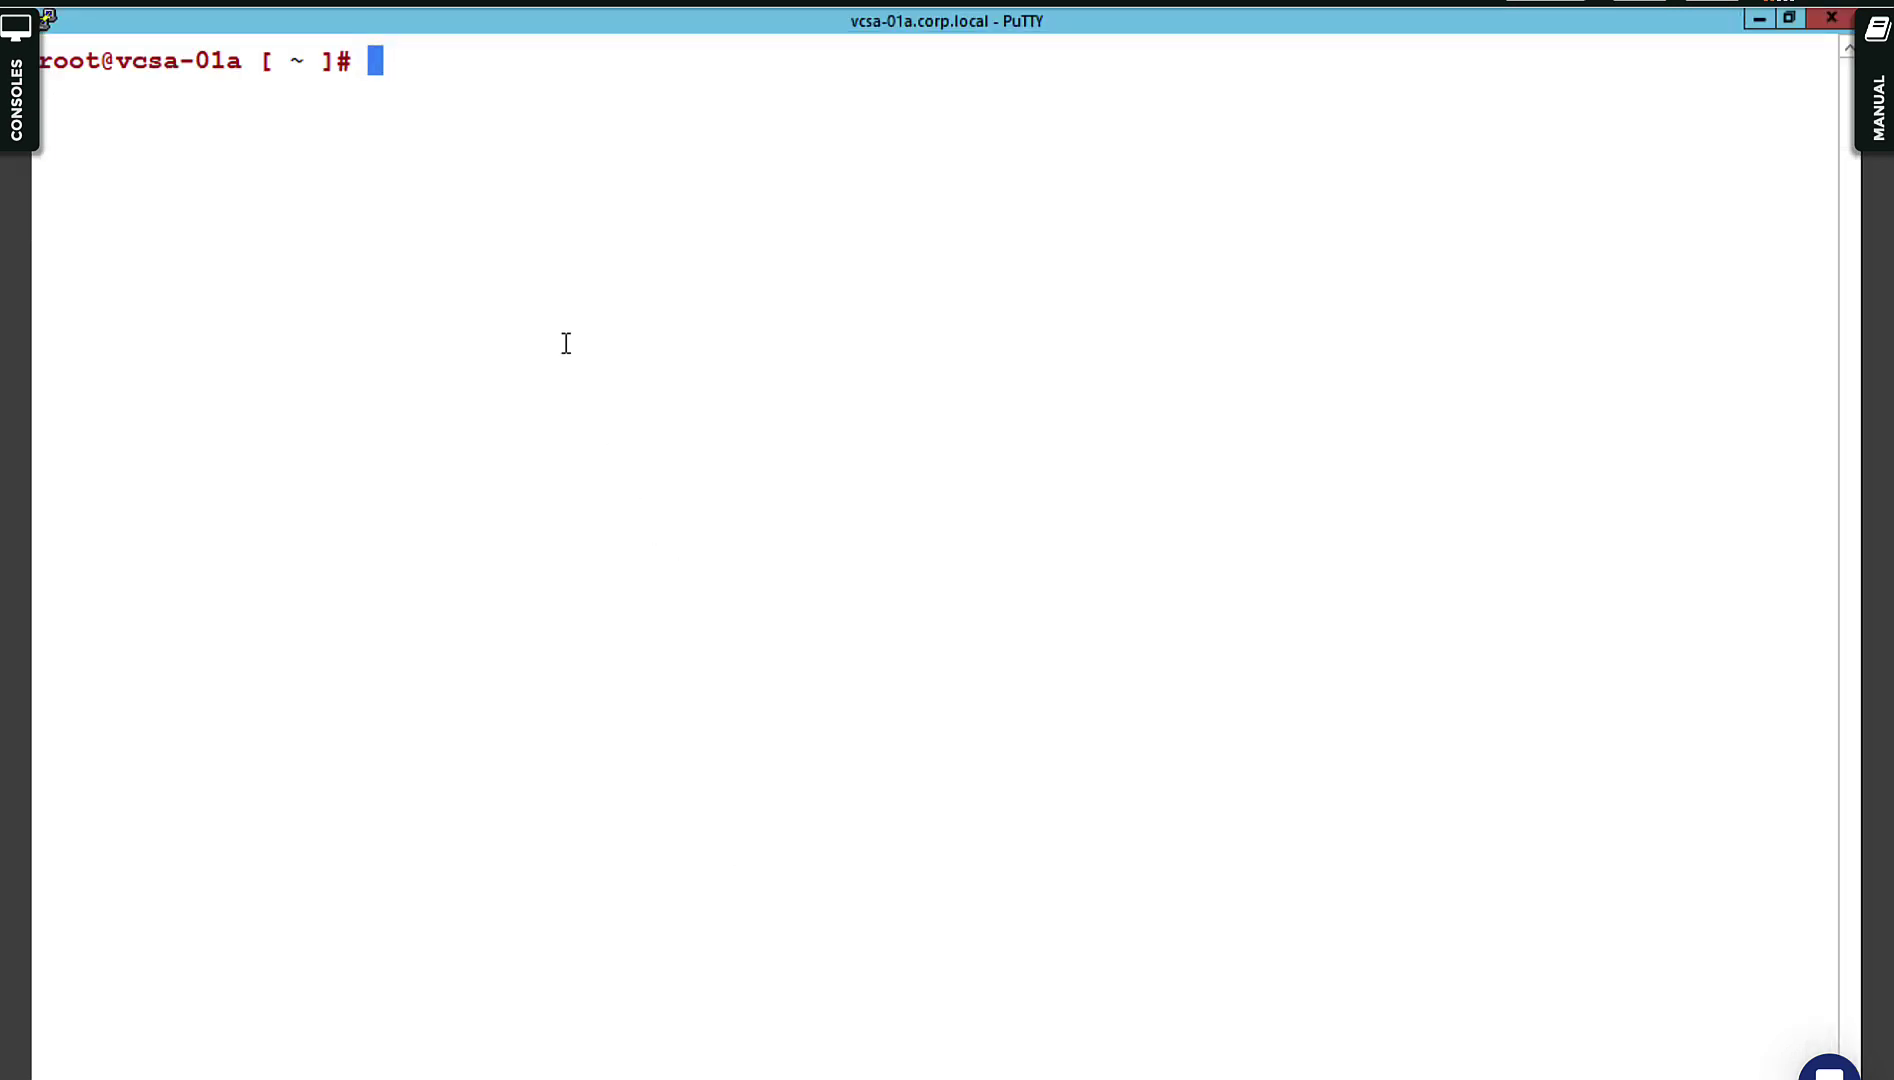
# Switch to the PuTTY session and list the appliance's disk usage with the command df -h.
pyautogui.write('df -h')
pyautogui.press('Return')
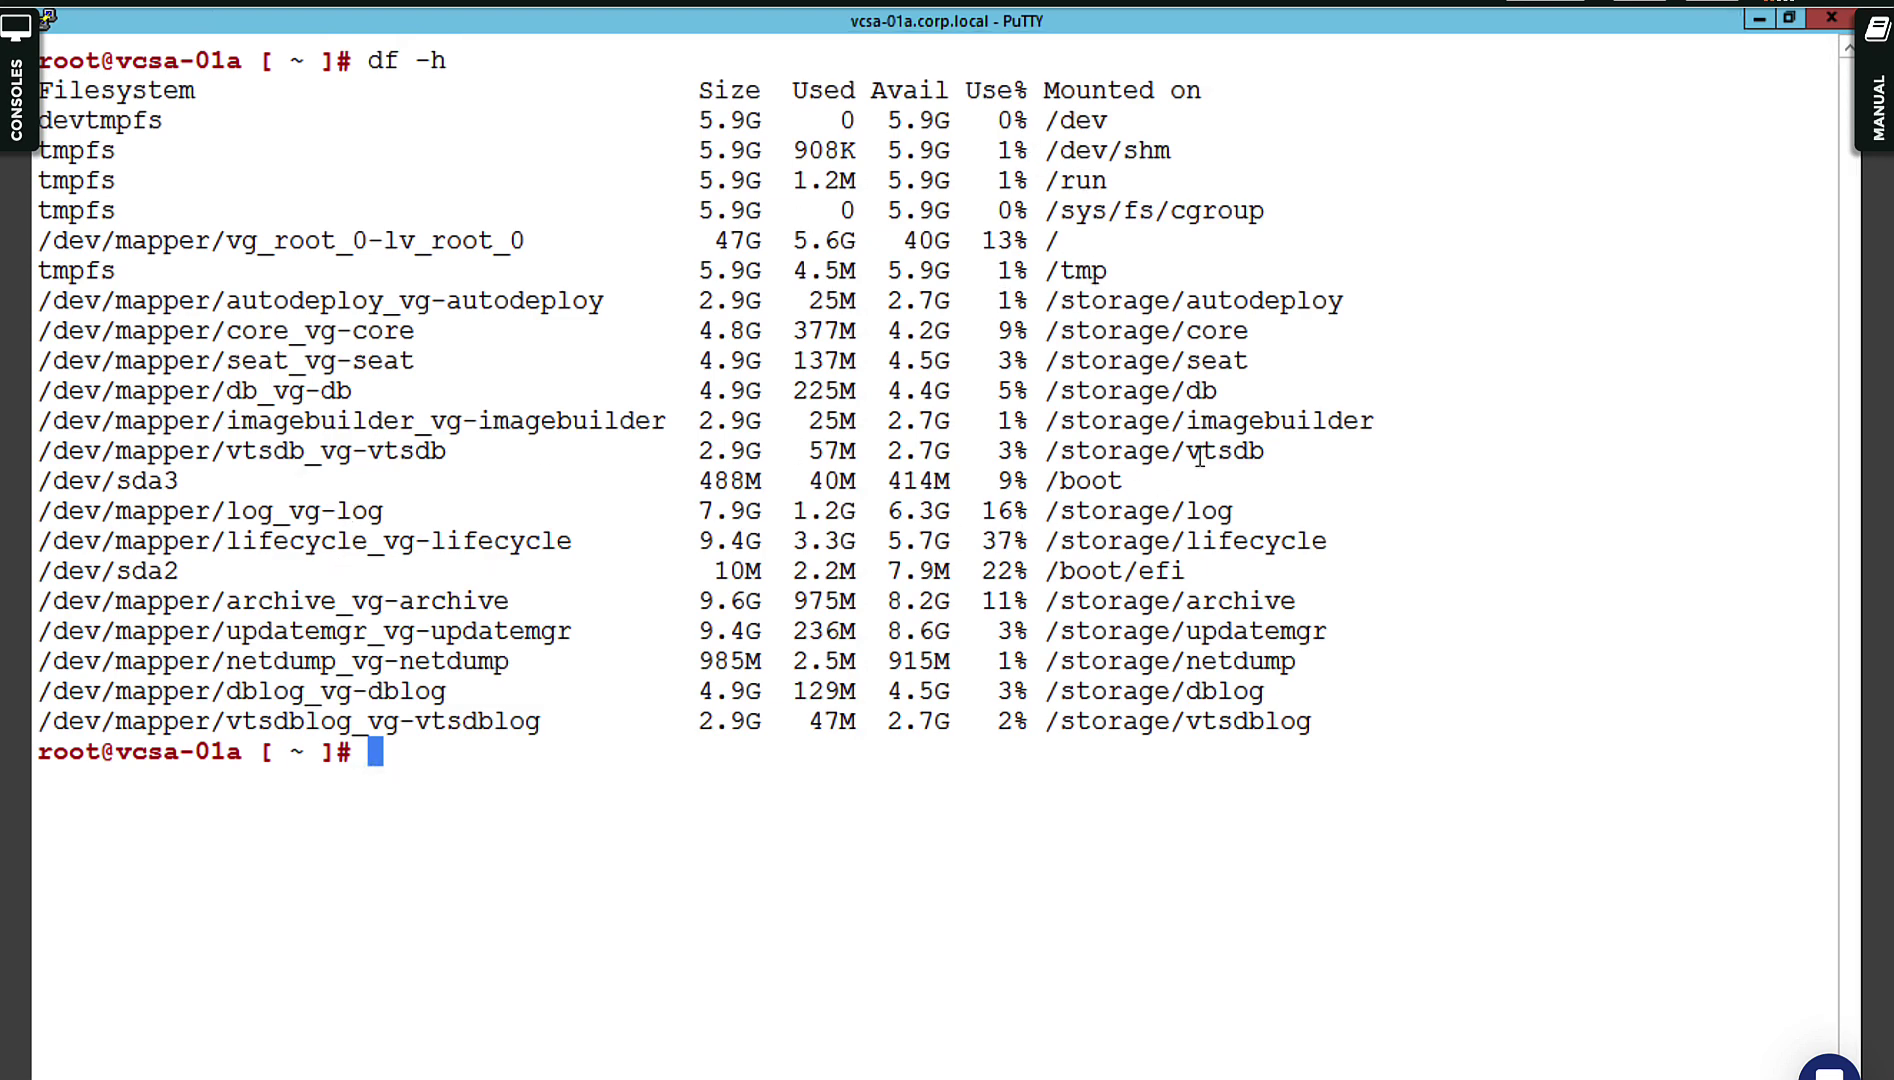
# Examine the usage of /storage/core, /storage/db, /storage/log and /storage/lifecycle in the df -h output.
pyautogui.moveTo(1249, 333); pyautogui.dragTo(934, 333)
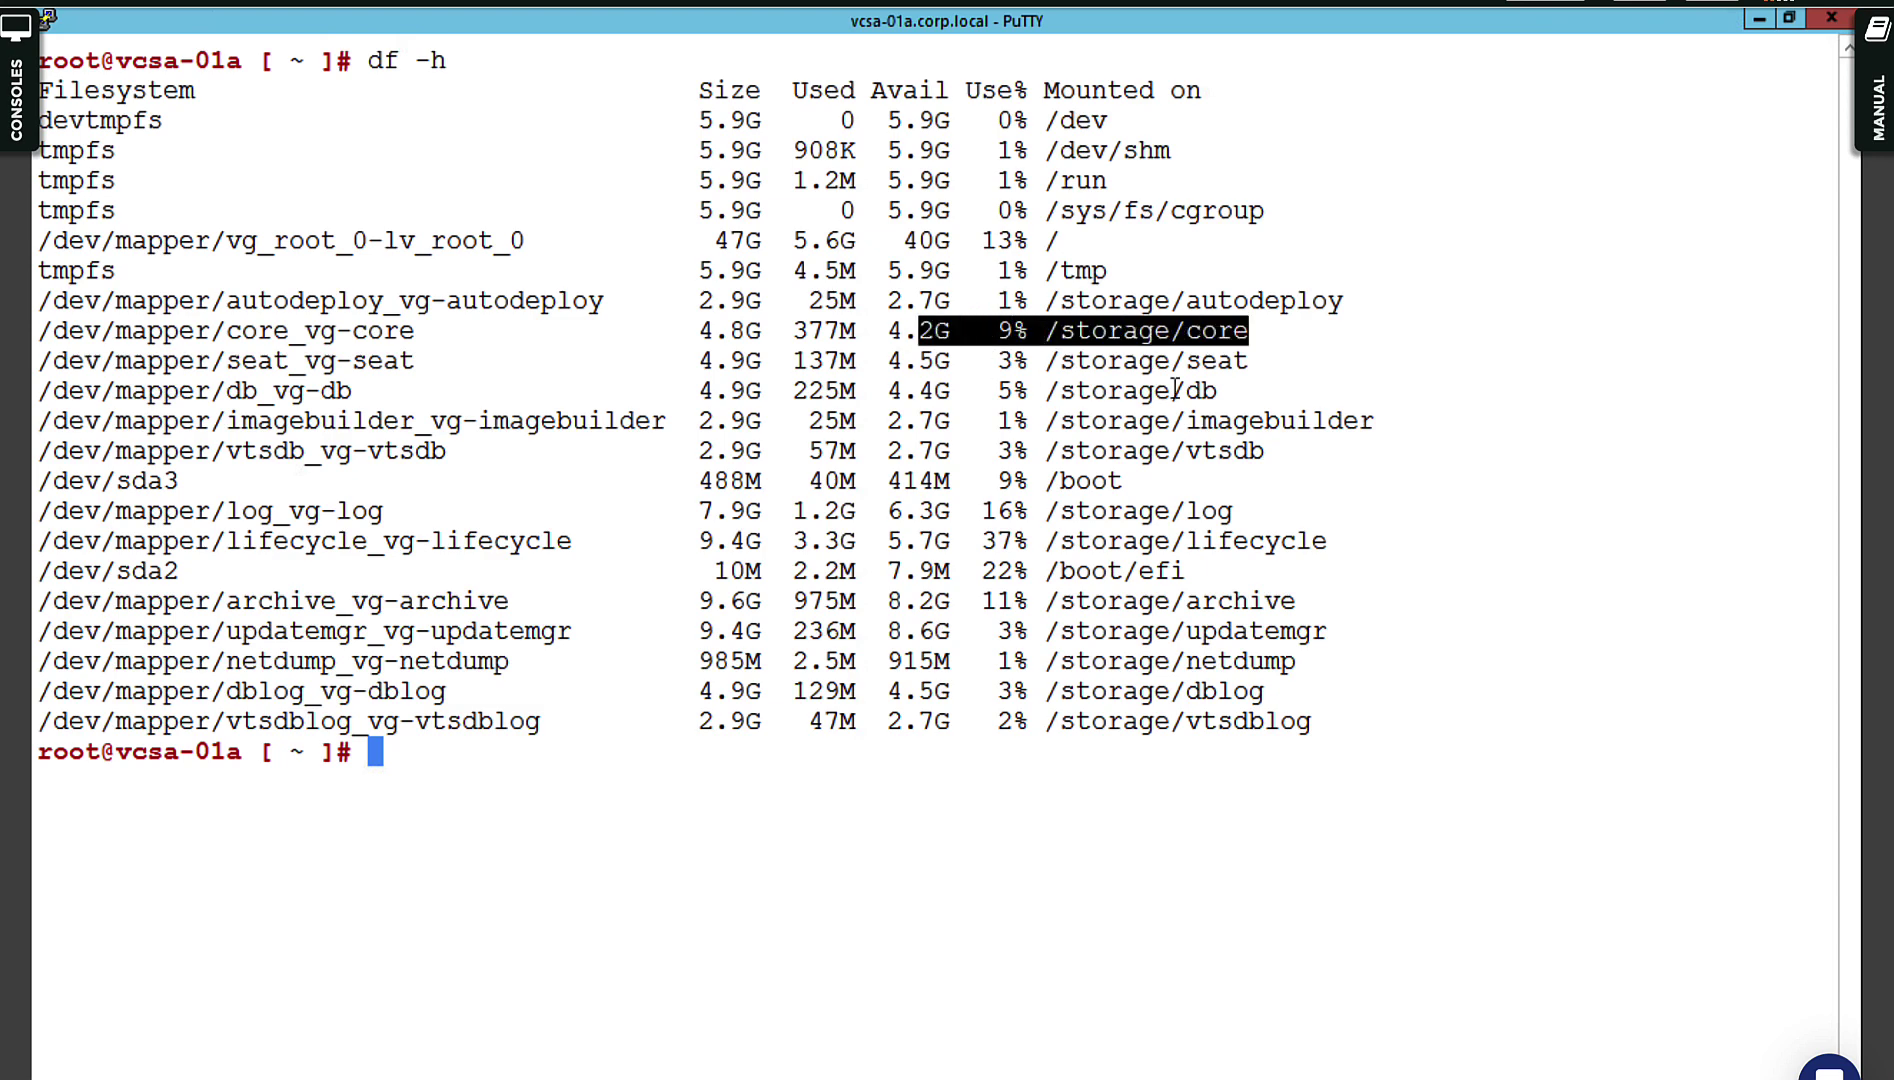
pyautogui.moveTo(1219, 391); pyautogui.dragTo(934, 391)
pyautogui.moveTo(1236, 511); pyautogui.dragTo(936, 511)
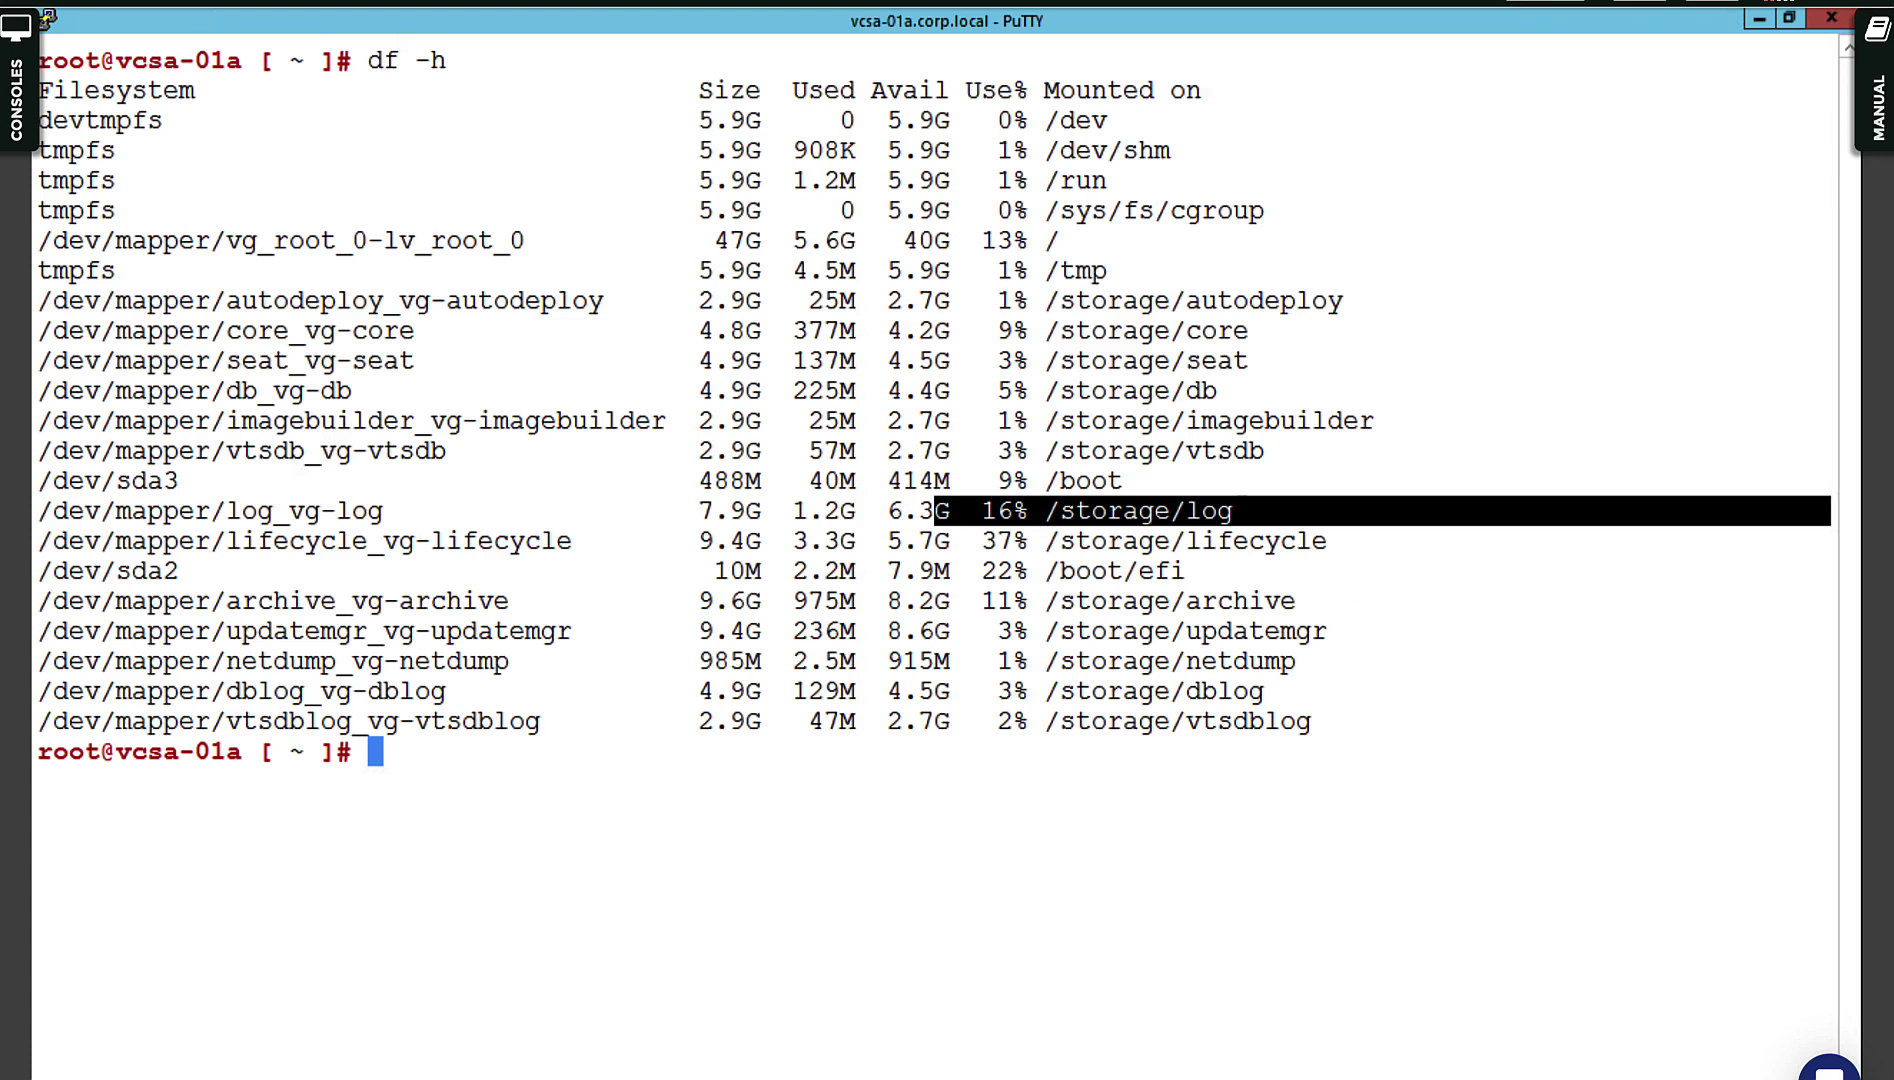
pyautogui.moveTo(1246, 525); pyautogui.dragTo(970, 529)
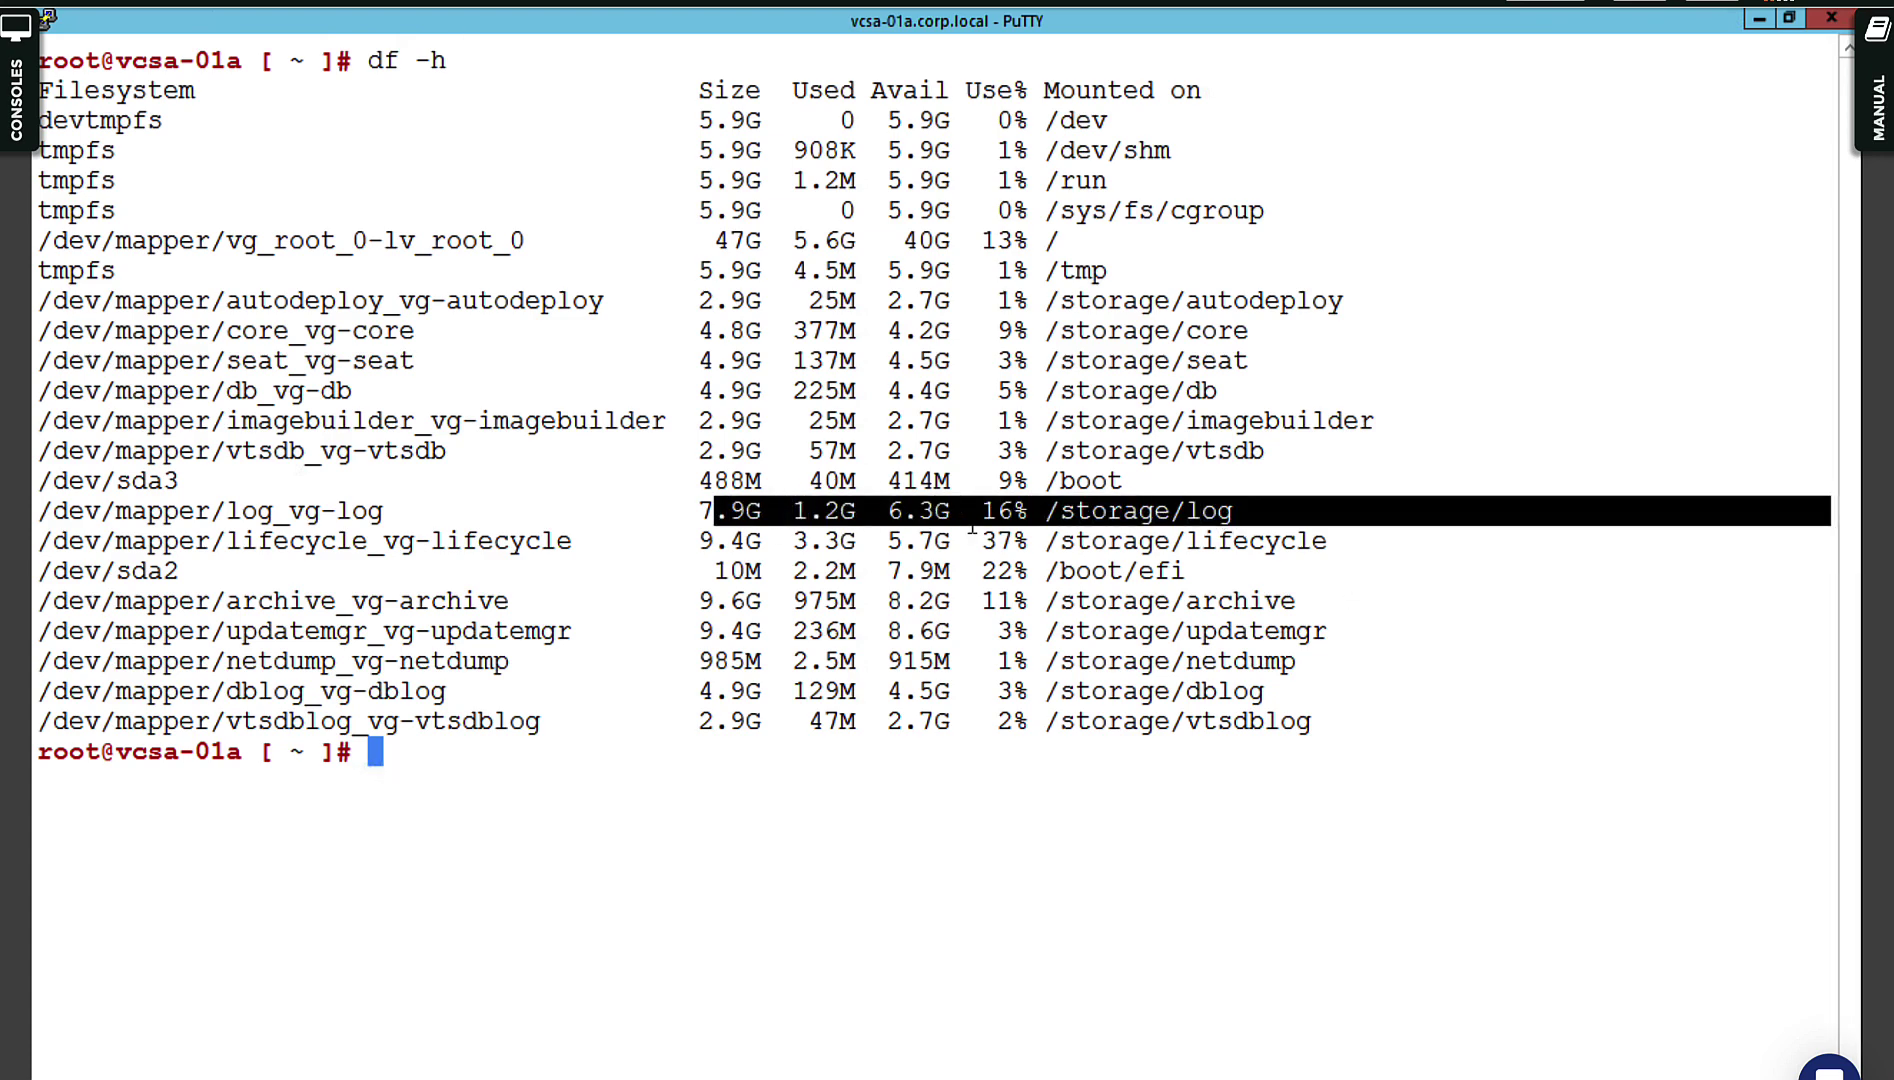
pyautogui.click(991, 507)
pyautogui.doubleClick(1016, 511)
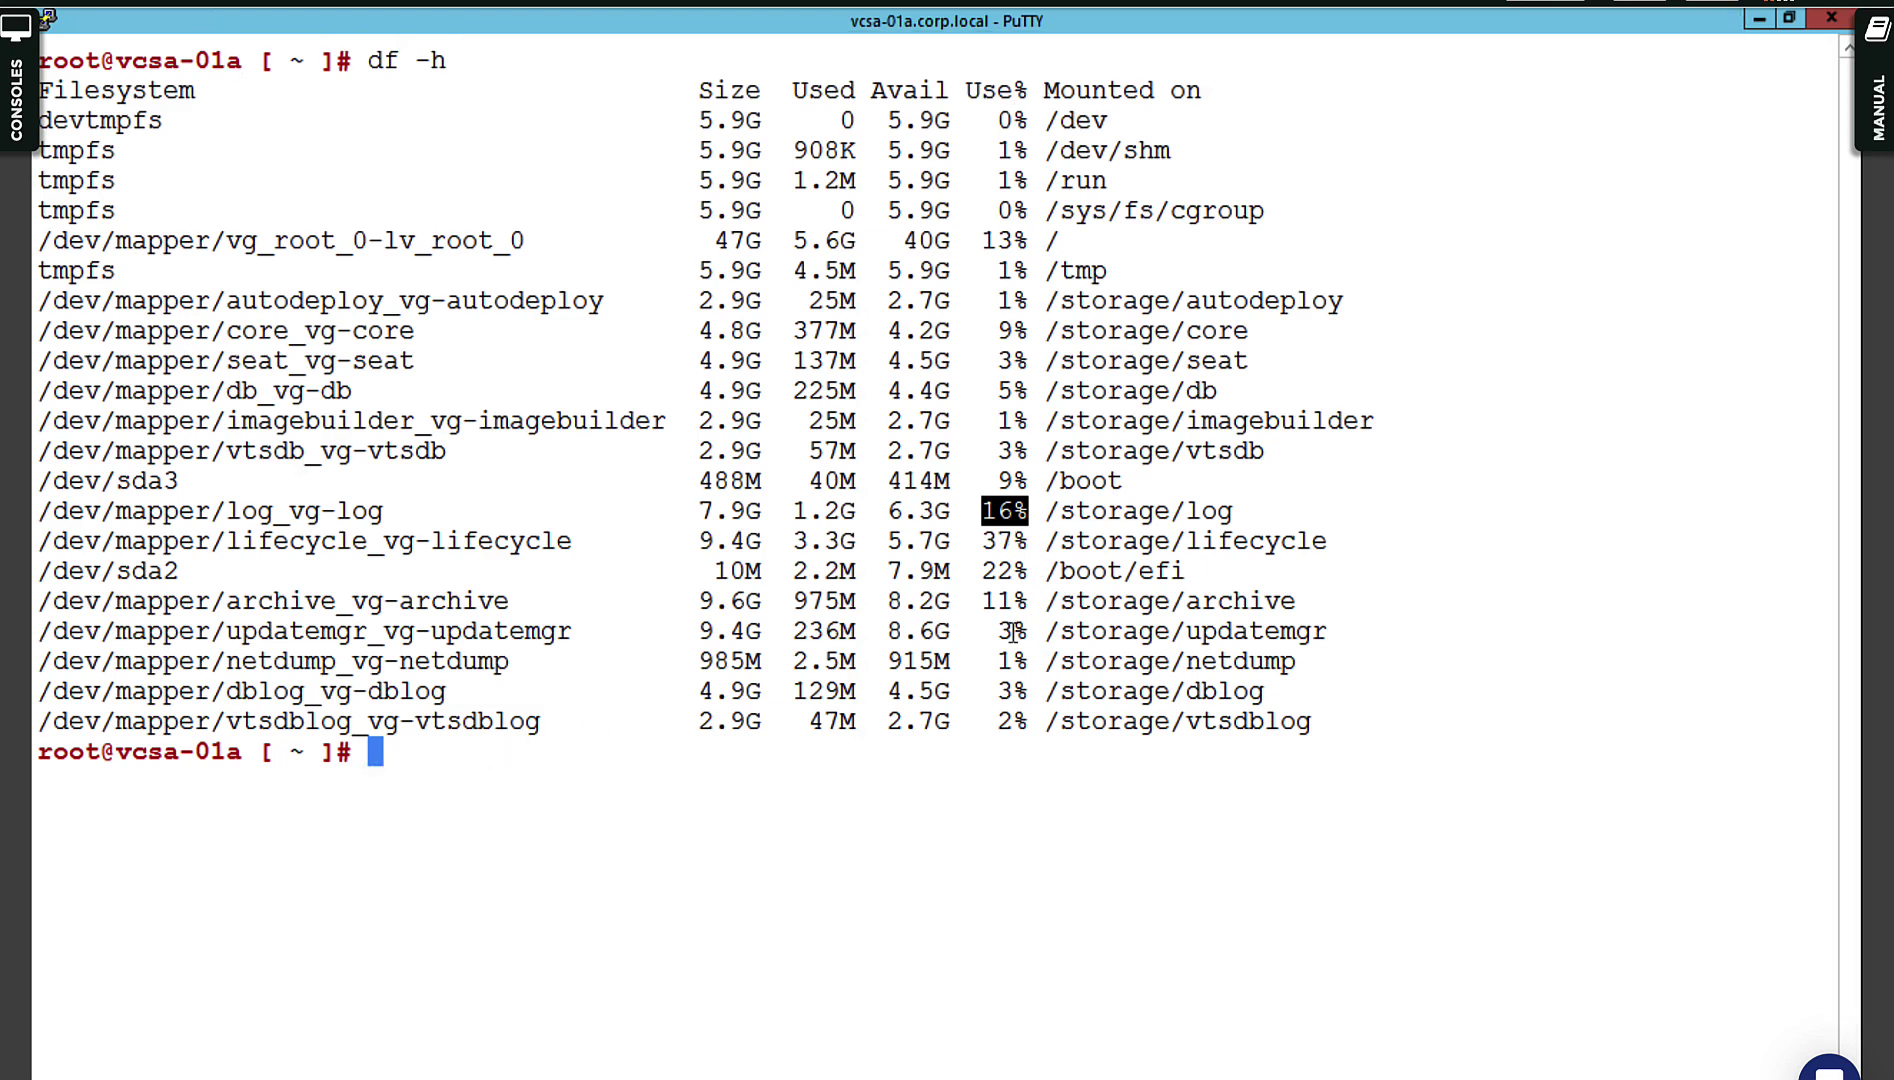
pyautogui.click(1059, 521)
pyautogui.moveTo(1248, 515); pyautogui.dragTo(1193, 518)
pyautogui.click(1012, 565)
pyautogui.moveTo(1307, 543); pyautogui.dragTo(997, 562)
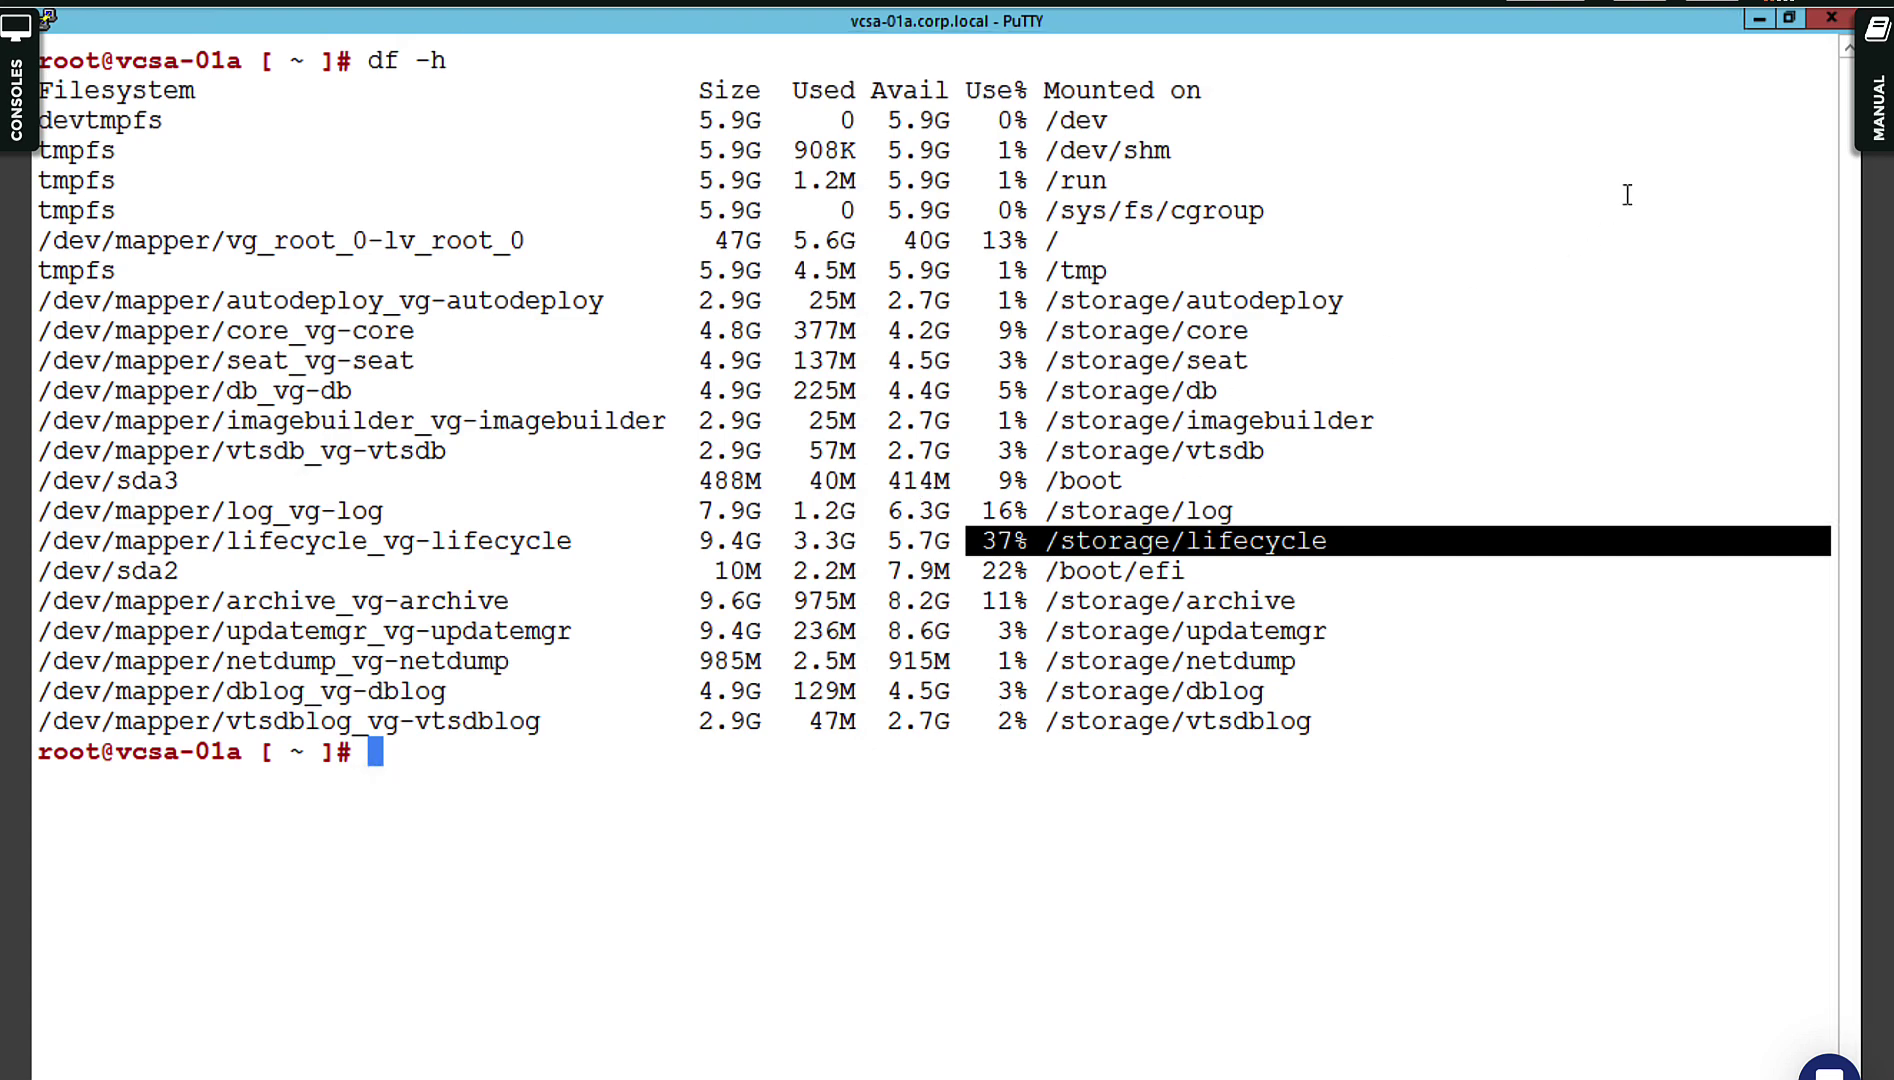
pyautogui.click(460, 822)
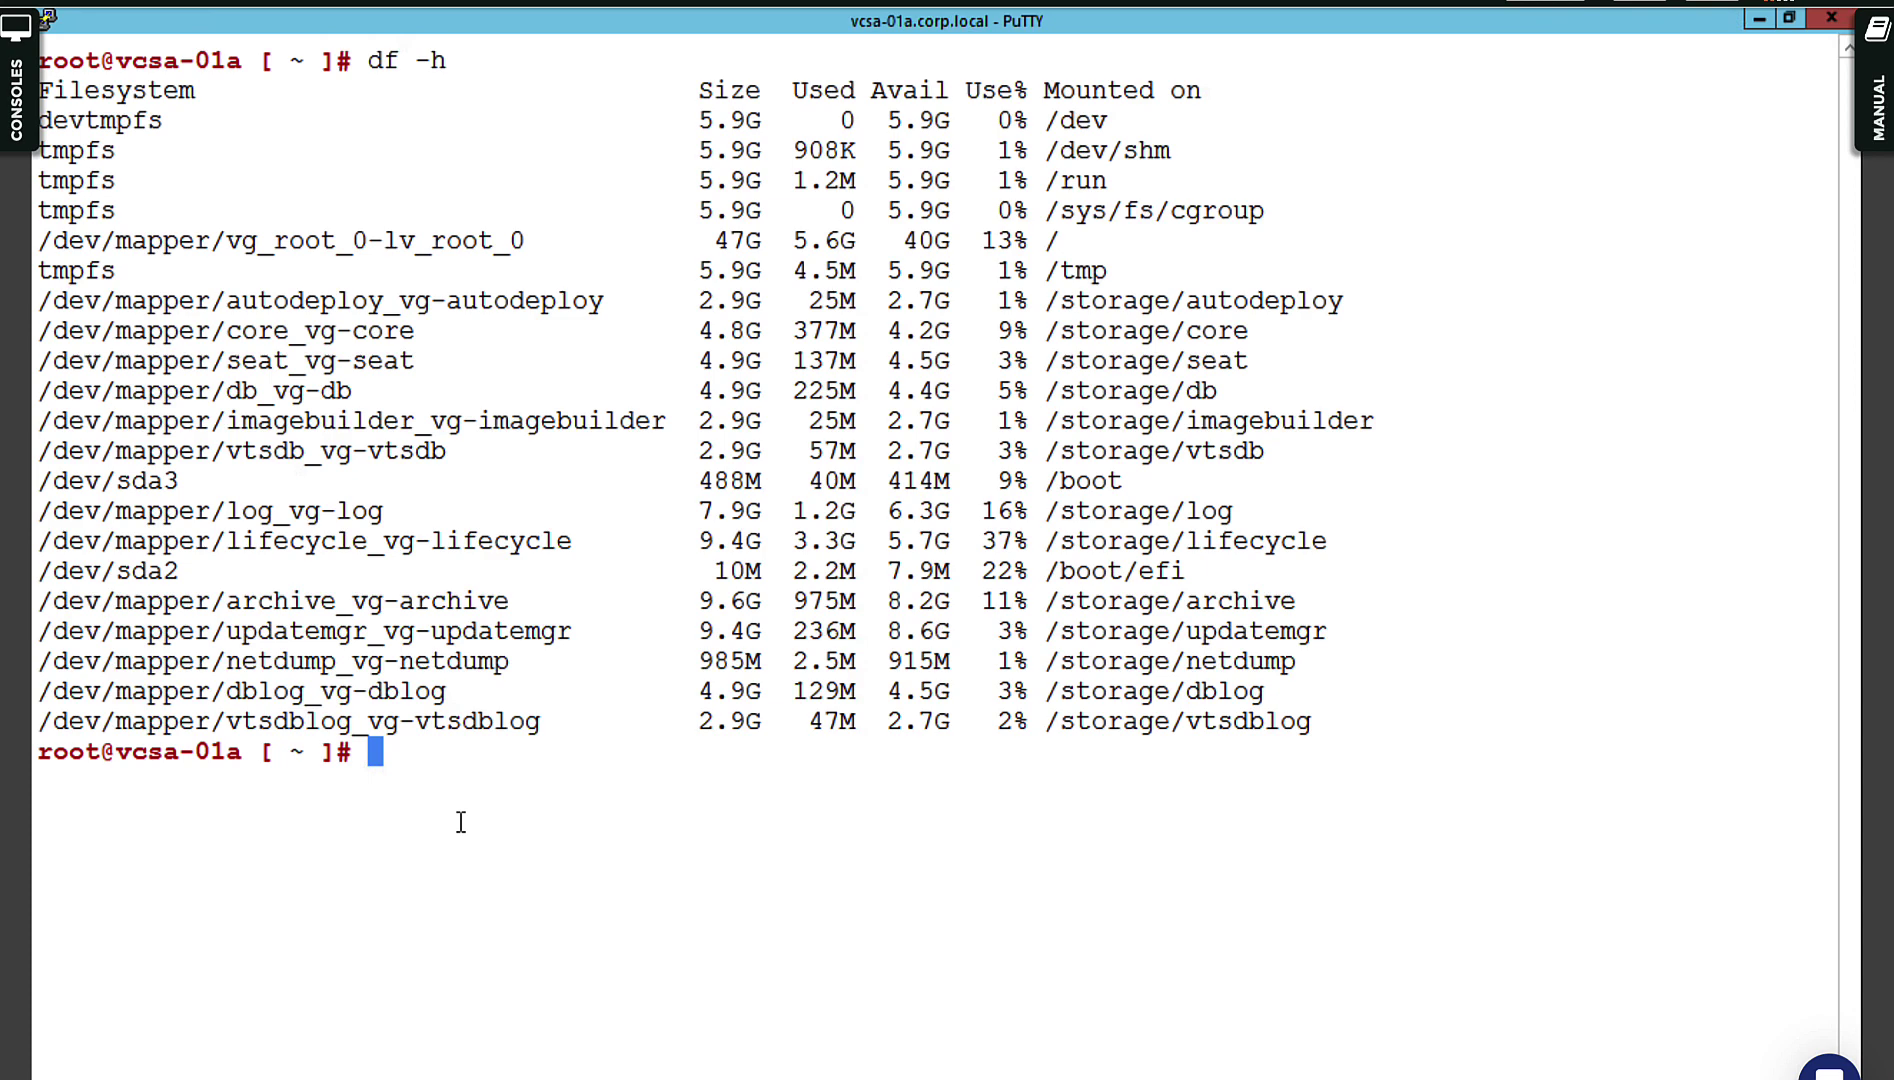
pyautogui.press('Up')
pyautogui.press('Up')
pyautogui.press('Up')
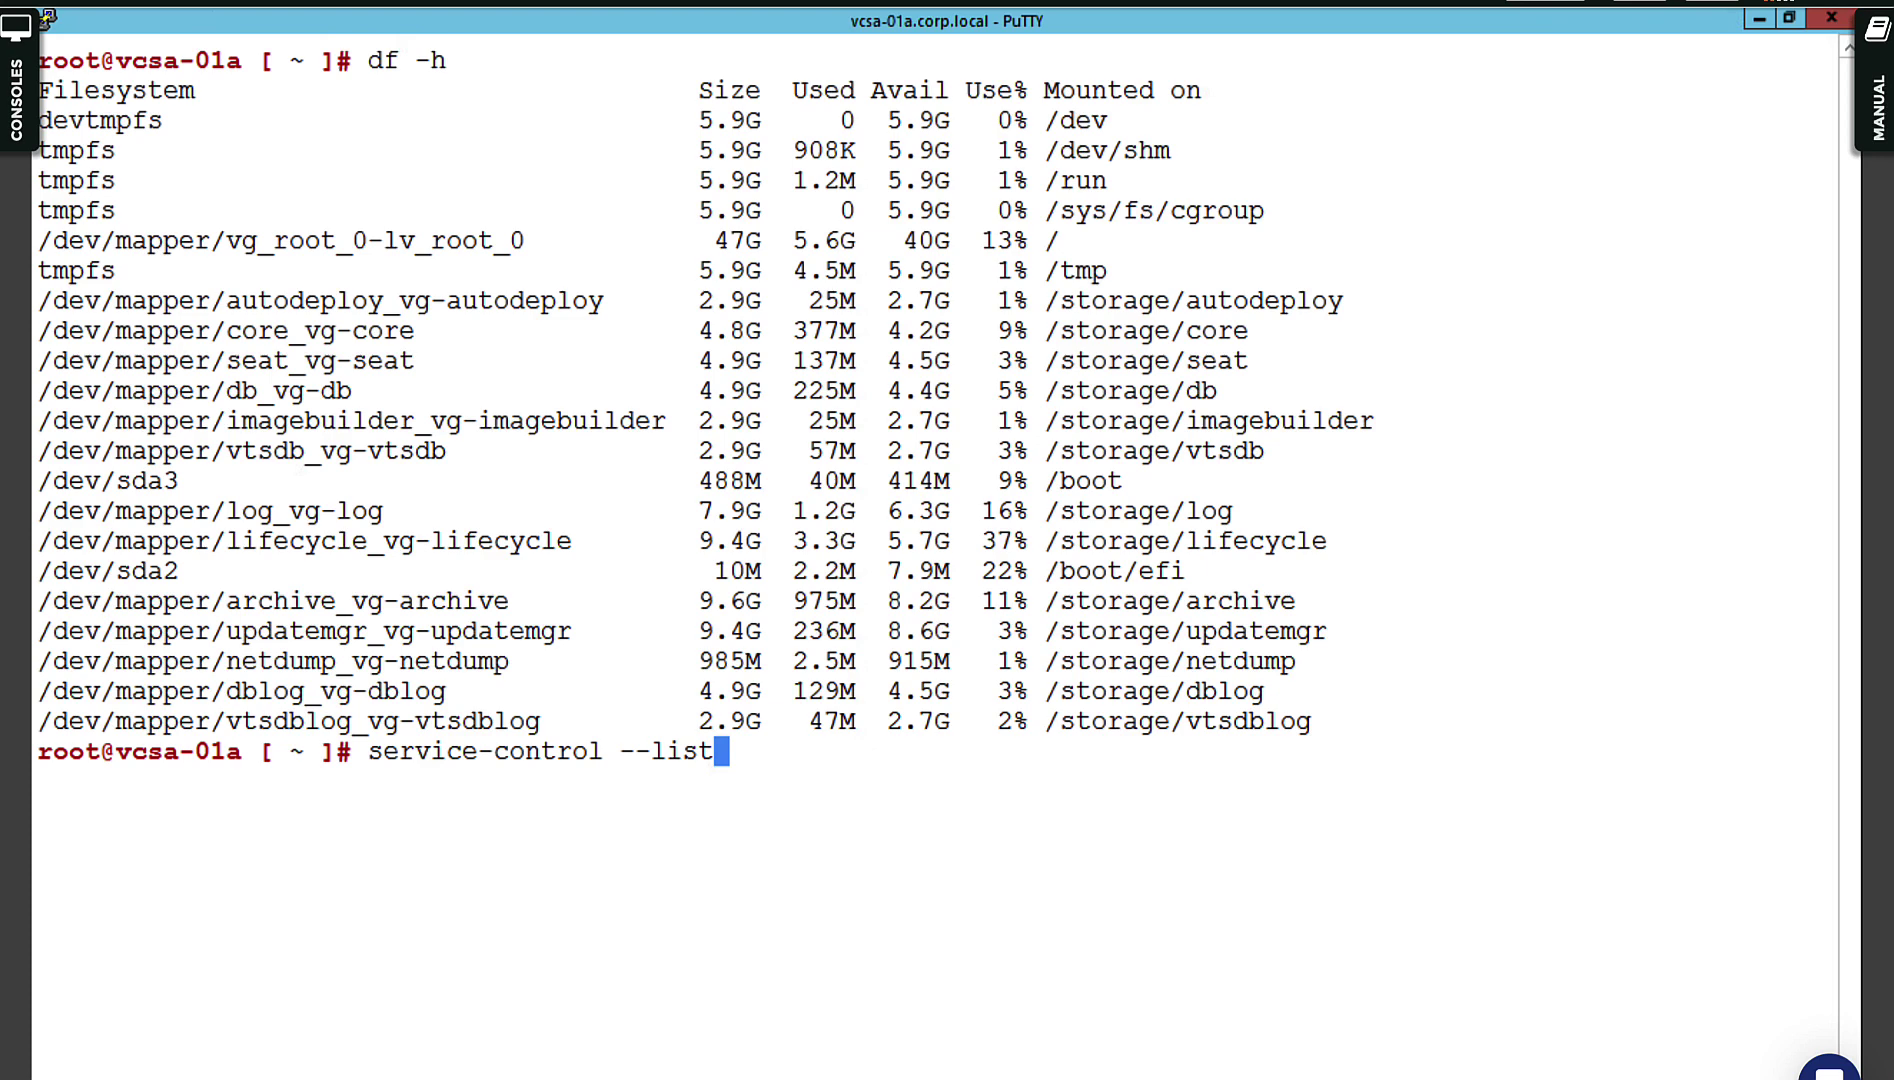
pyautogui.press('BackSpace')
pyautogui.press('BackSpace')
pyautogui.press('BackSpace')
pyautogui.press('BackSpace')
pyautogui.press('BackSpace')
pyautogui.press('BackSpace')
pyautogui.press('BackSpace')
pyautogui.press('BackSpace')
pyautogui.press('BackSpace')
pyautogui.press('BackSpace')
pyautogui.press('BackSpace')
pyautogui.press('BackSpace')
pyautogui.press('BackSpace')
pyautogui.press('BackSpace')
pyautogui.press('BackSpace')
pyautogui.press('BackSpace')
pyautogui.press('BackSpace')
pyautogui.press('BackSpace')
pyautogui.press('BackSpace')
pyautogui.press('BackSpace')
pyautogui.press('BackSpace')
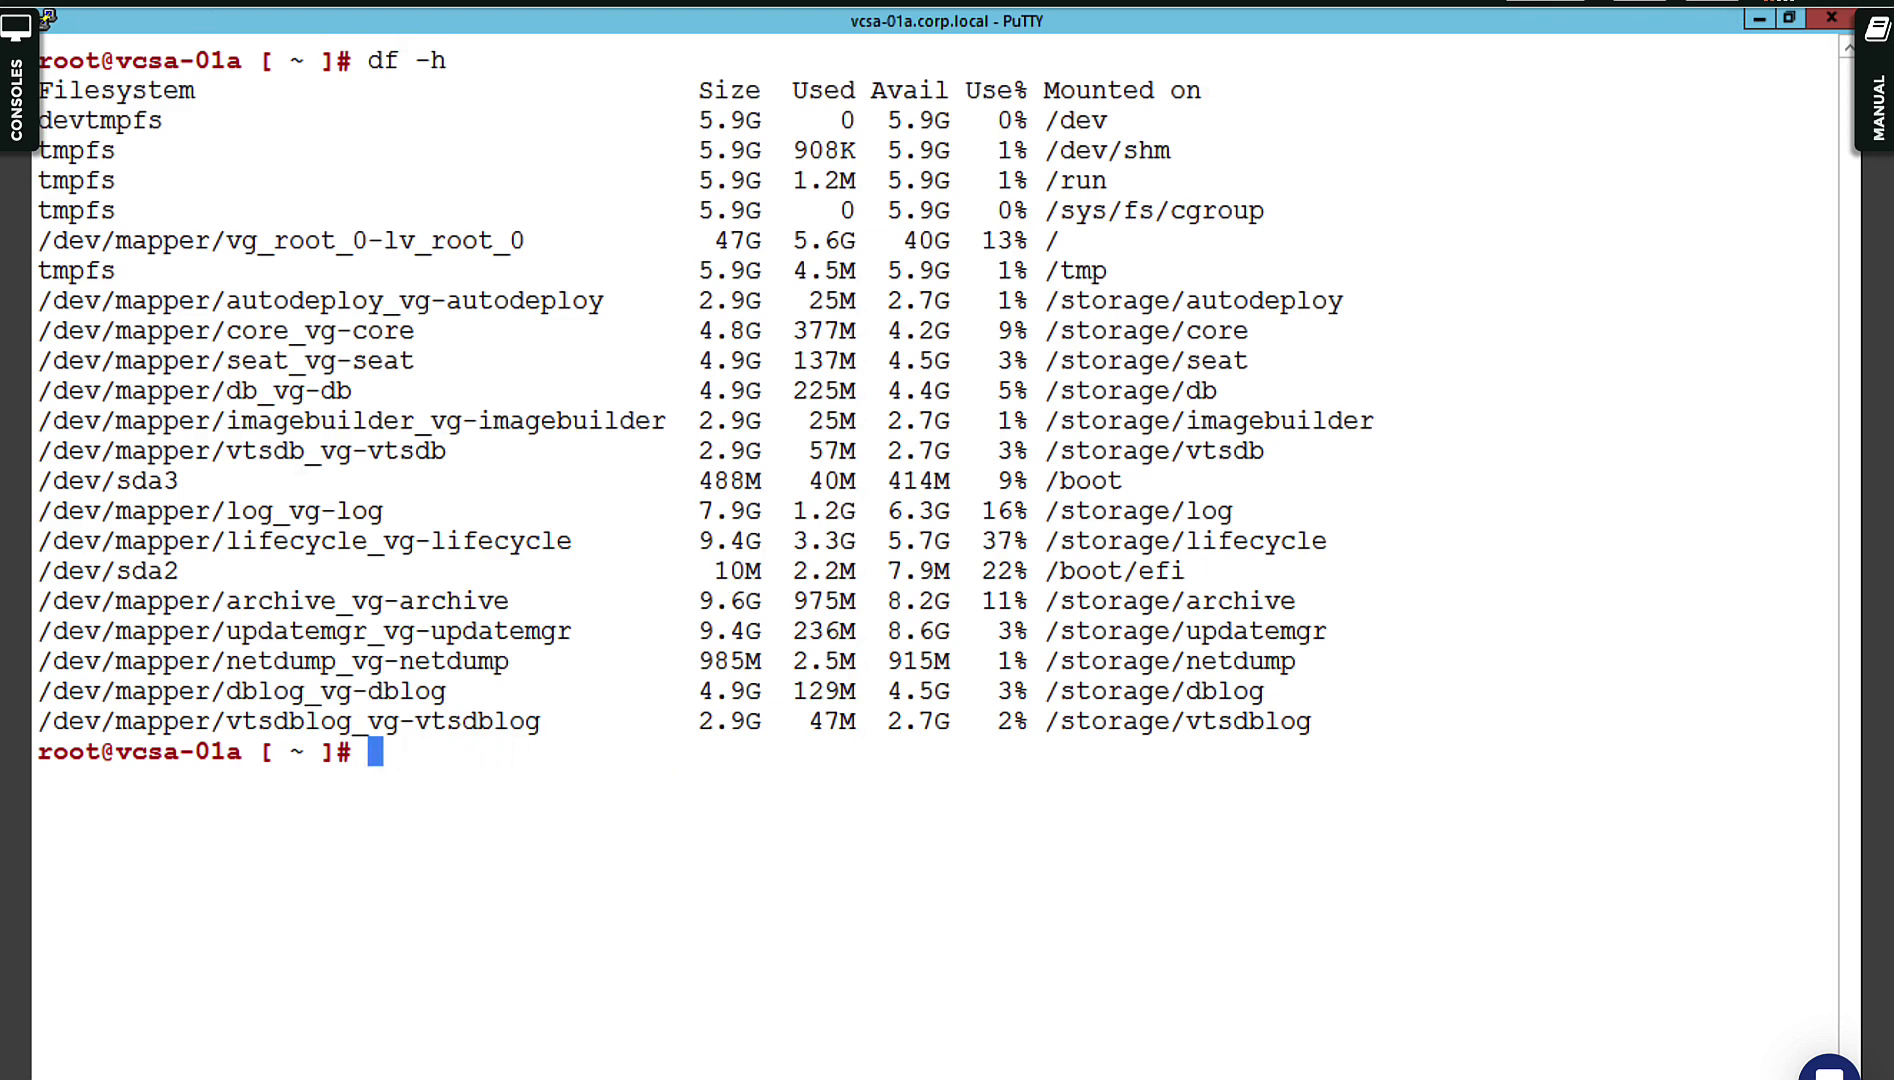
# Clear the terminal and show the status of all vCenter services with the command service-control --status.
pyautogui.write('clear')
pyautogui.press('Return')
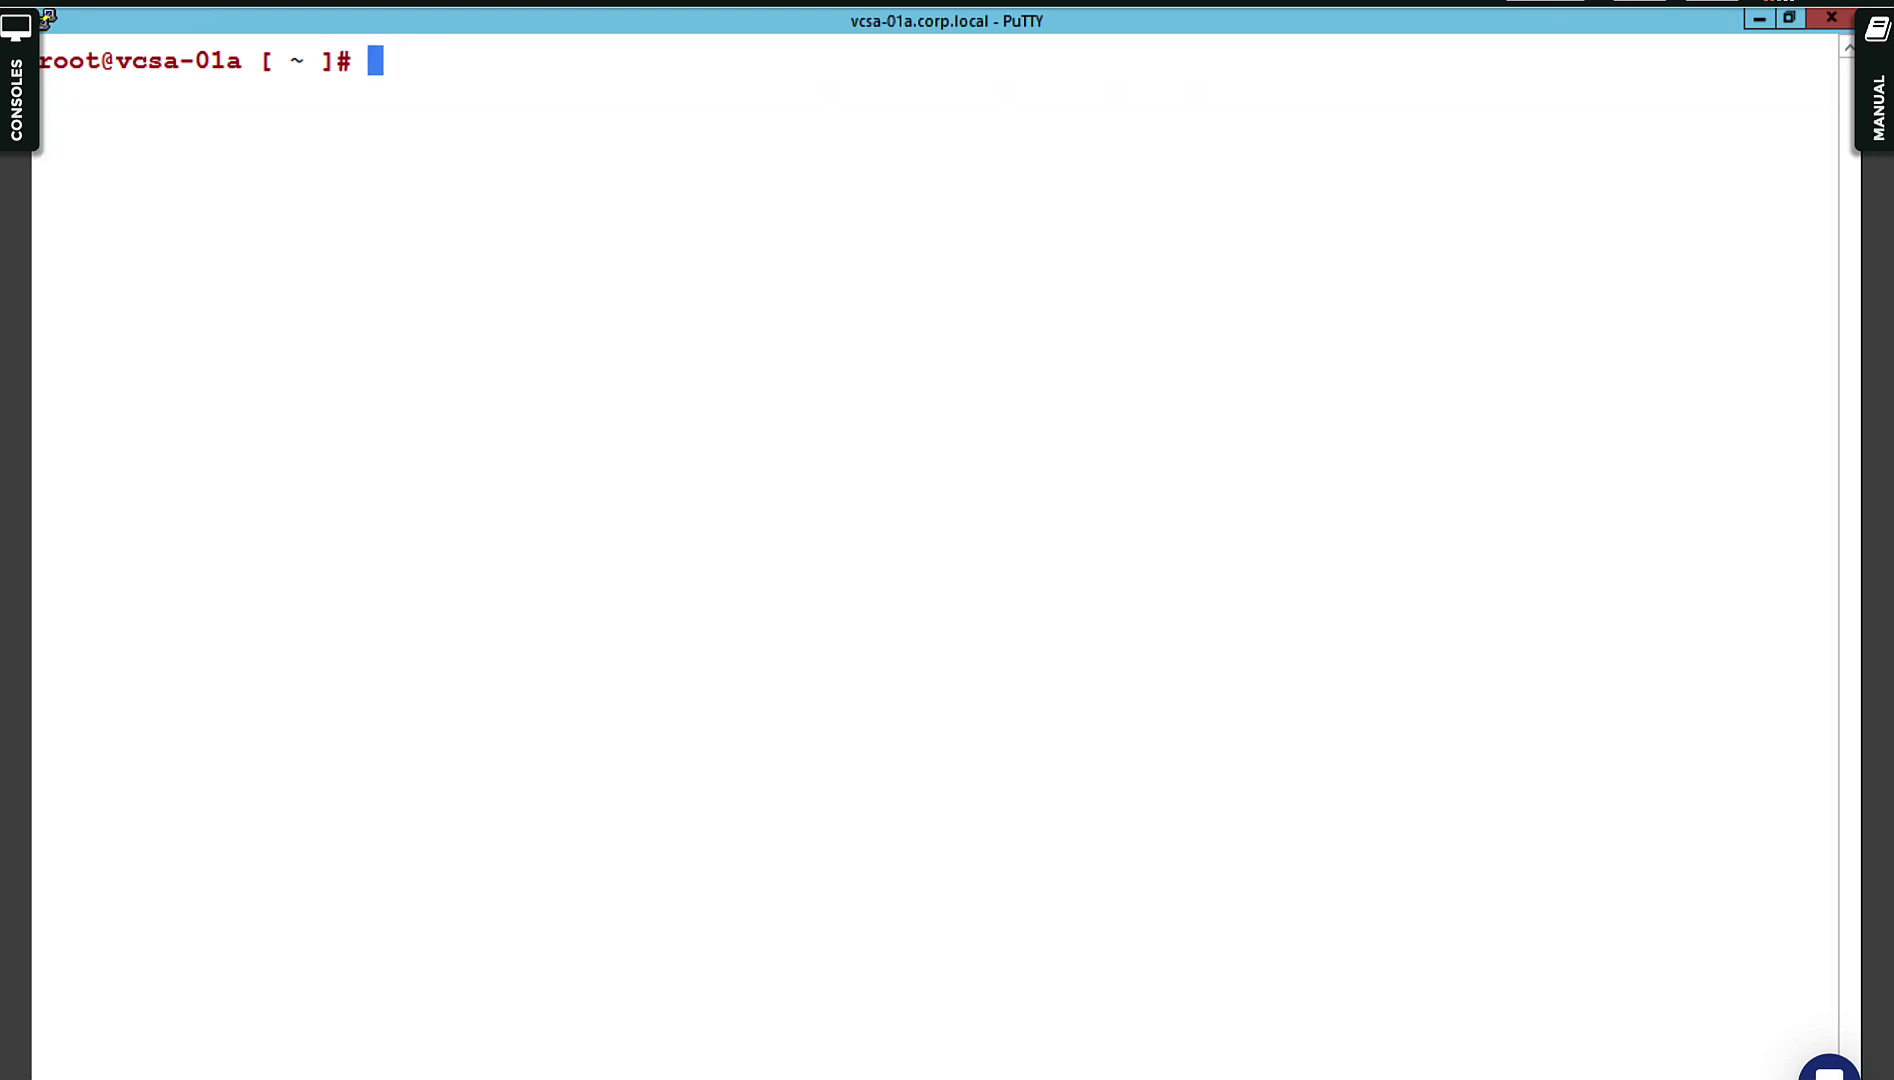
pyautogui.write('df -h')
pyautogui.press('Up')
pyautogui.press('Up')
pyautogui.press('BackSpace')
pyautogui.press('BackSpace')
pyautogui.press('BackSpace')
pyautogui.press('BackSpace')
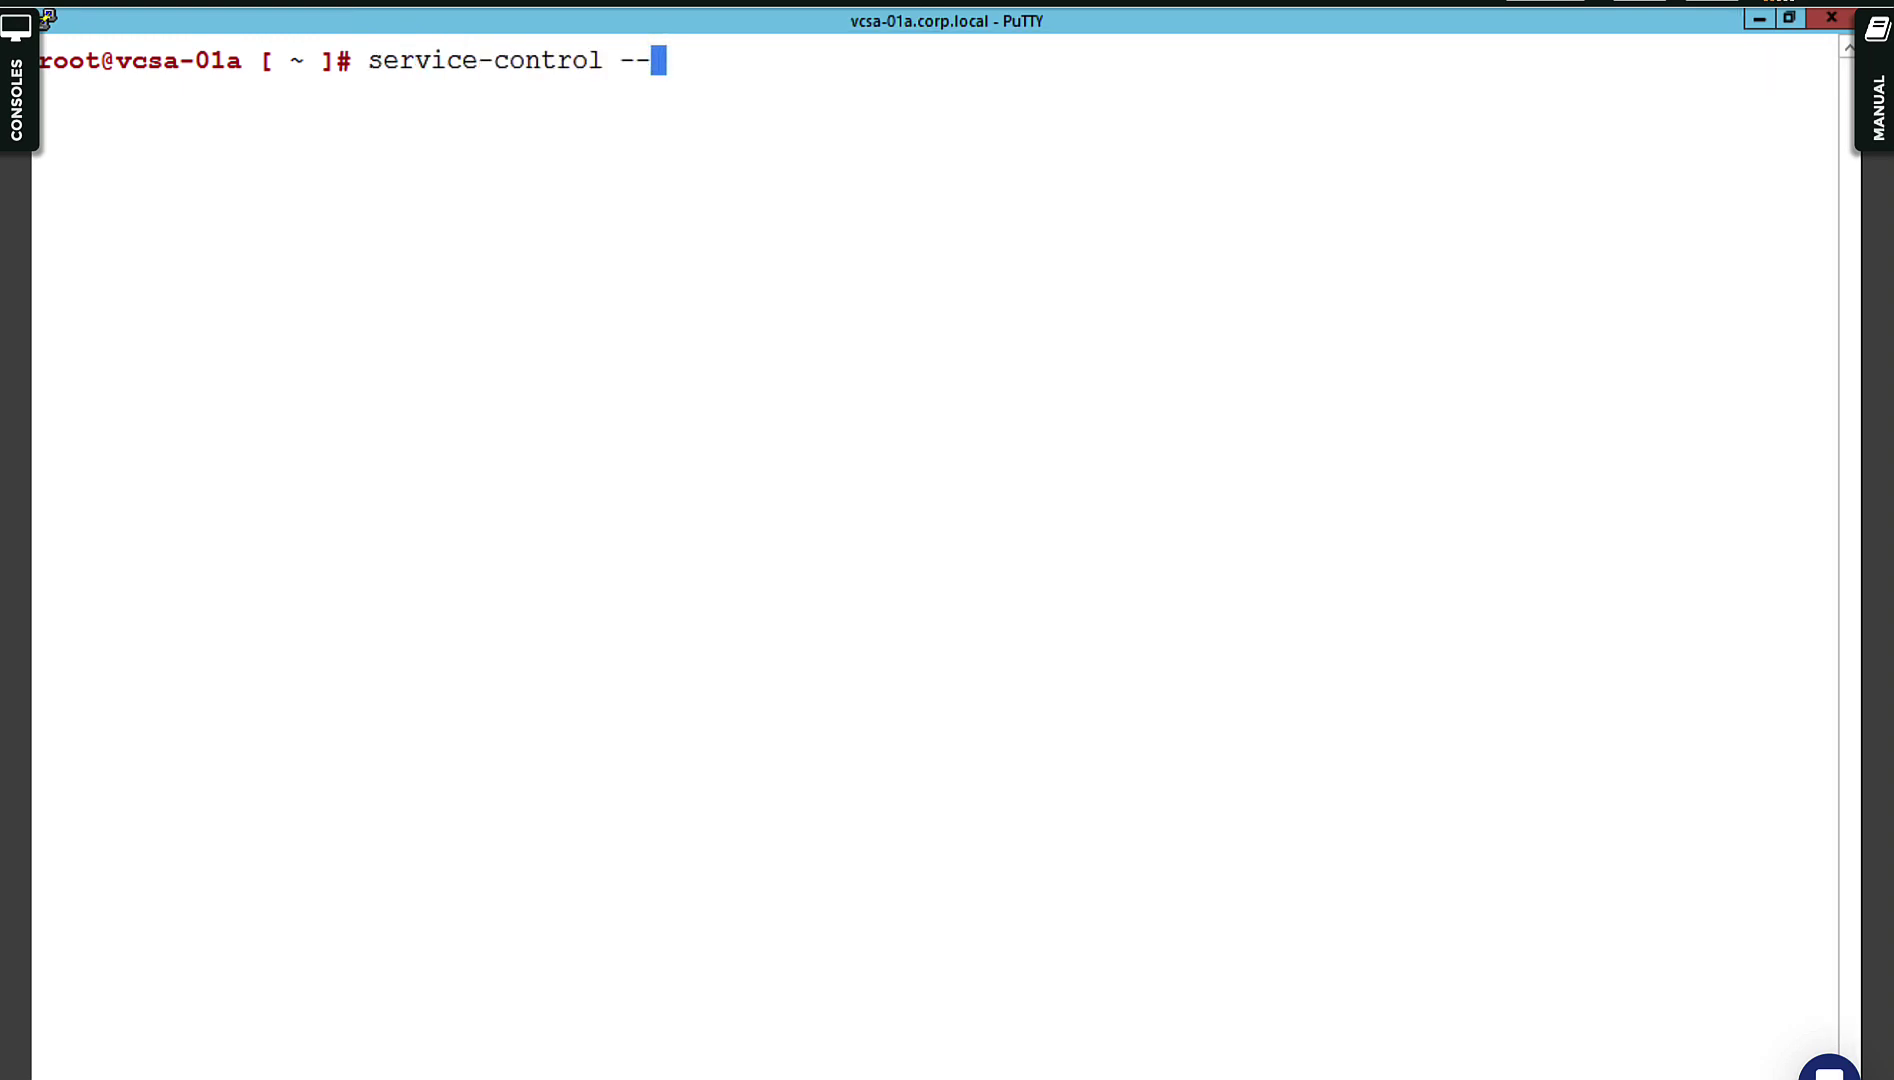
pyautogui.write('status')
pyautogui.press('Return')
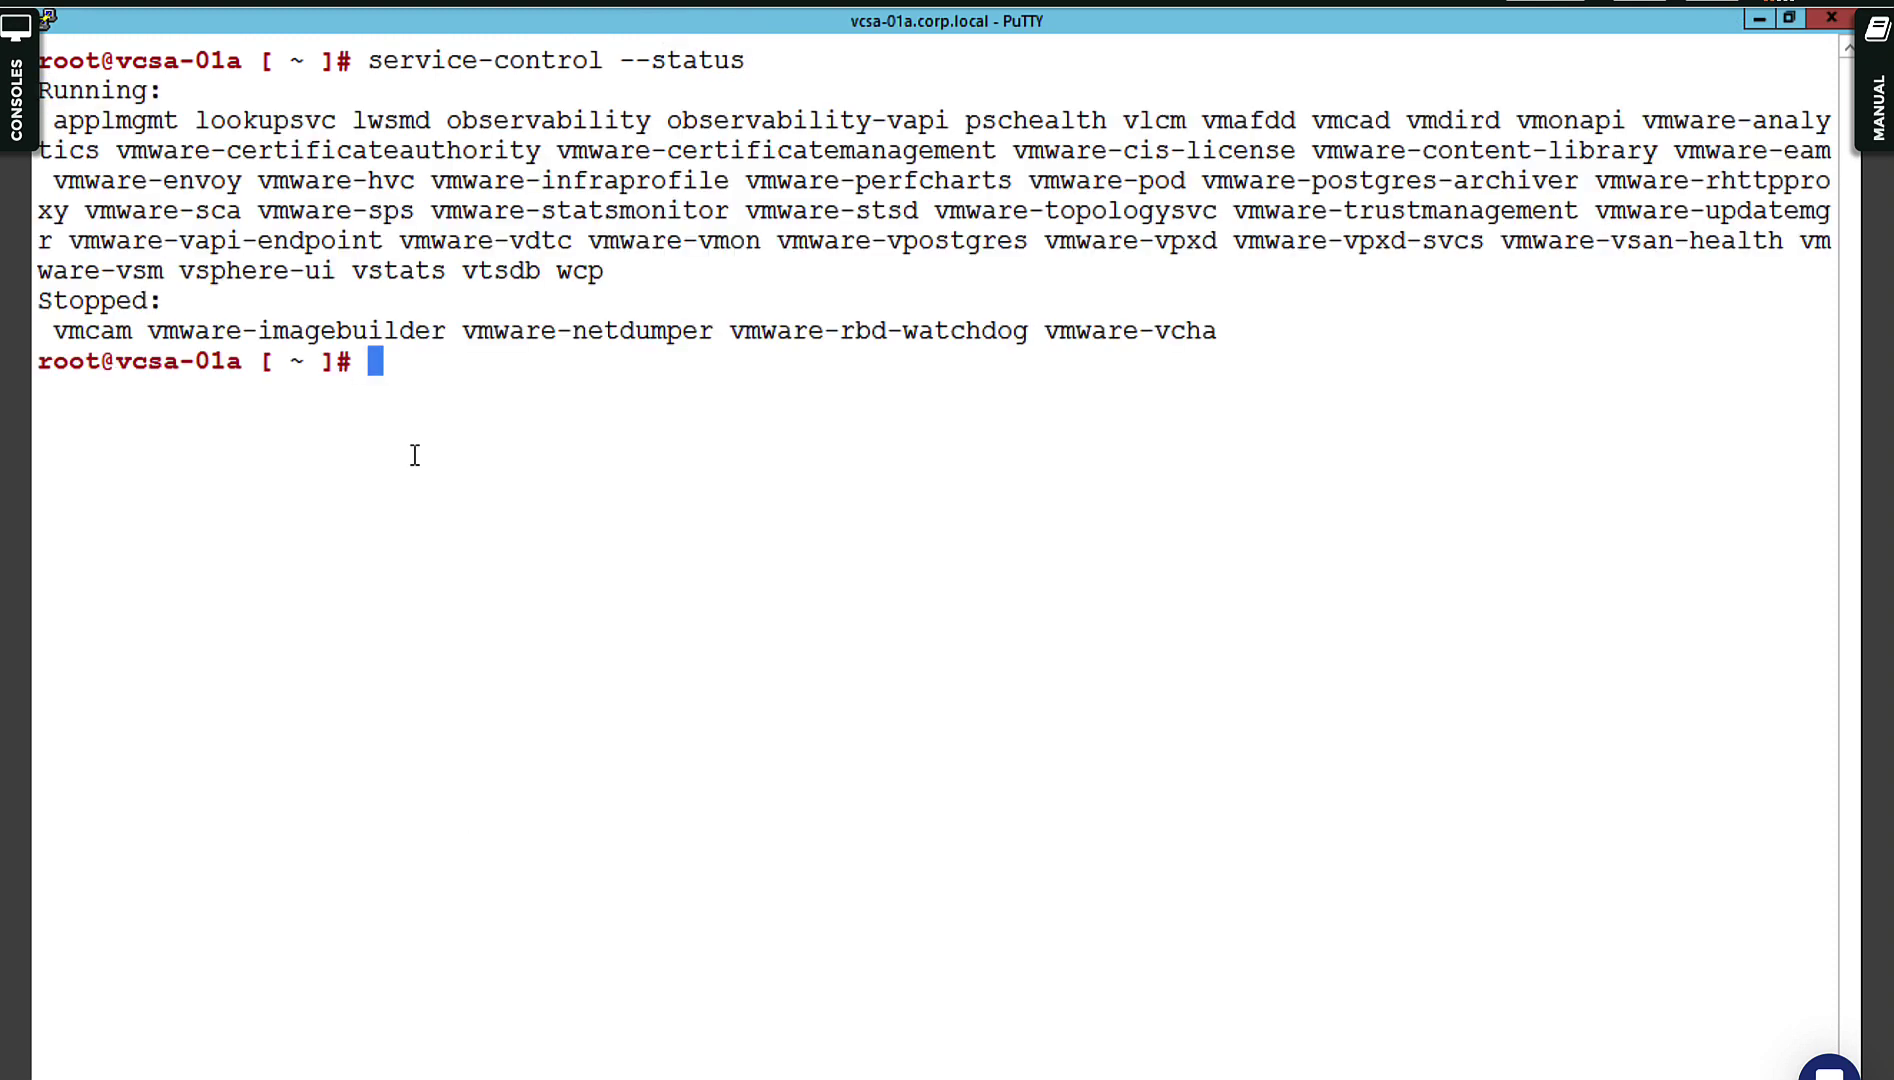
# Examine the running and stopped services in the status output, including vmcam, vmware-rbd-watchdog and vmware-vcha among the stopped ones.
pyautogui.moveTo(161, 92); pyautogui.dragTo(39, 91)
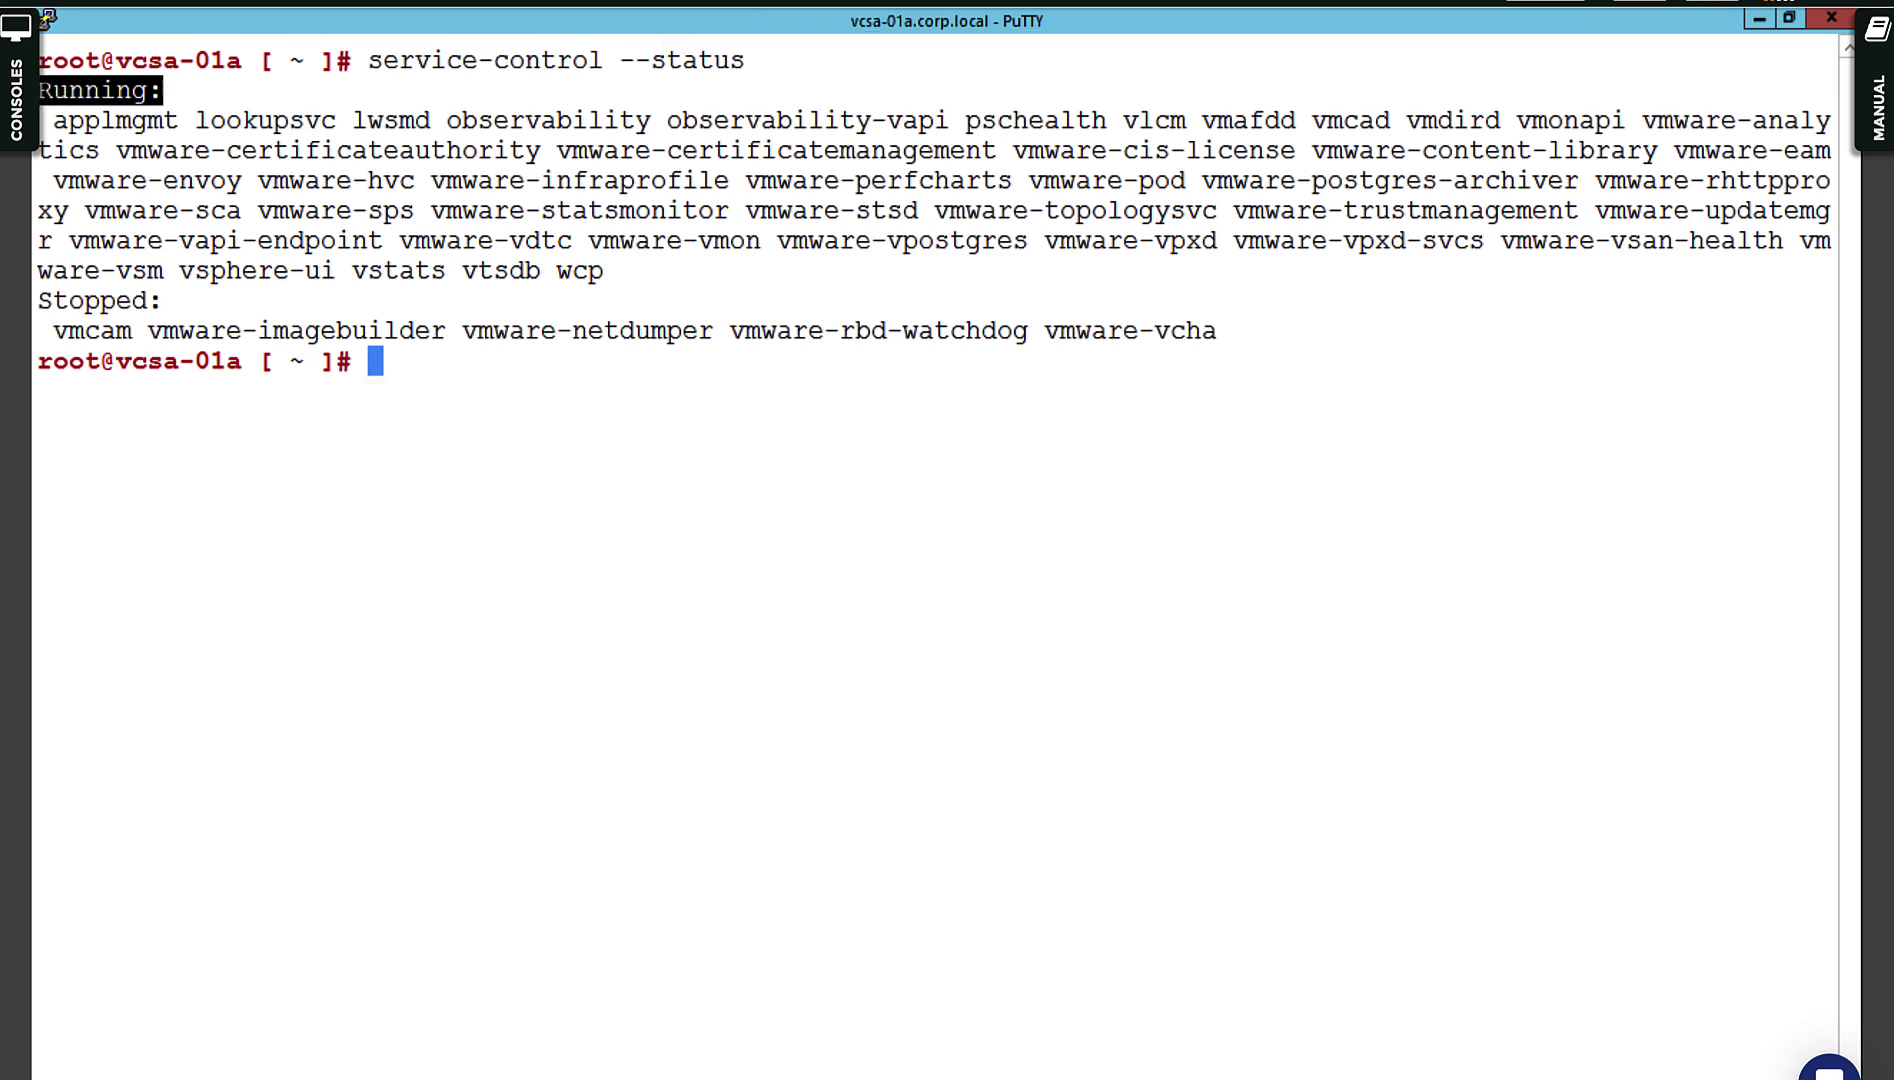
pyautogui.tripleClick(77, 300)
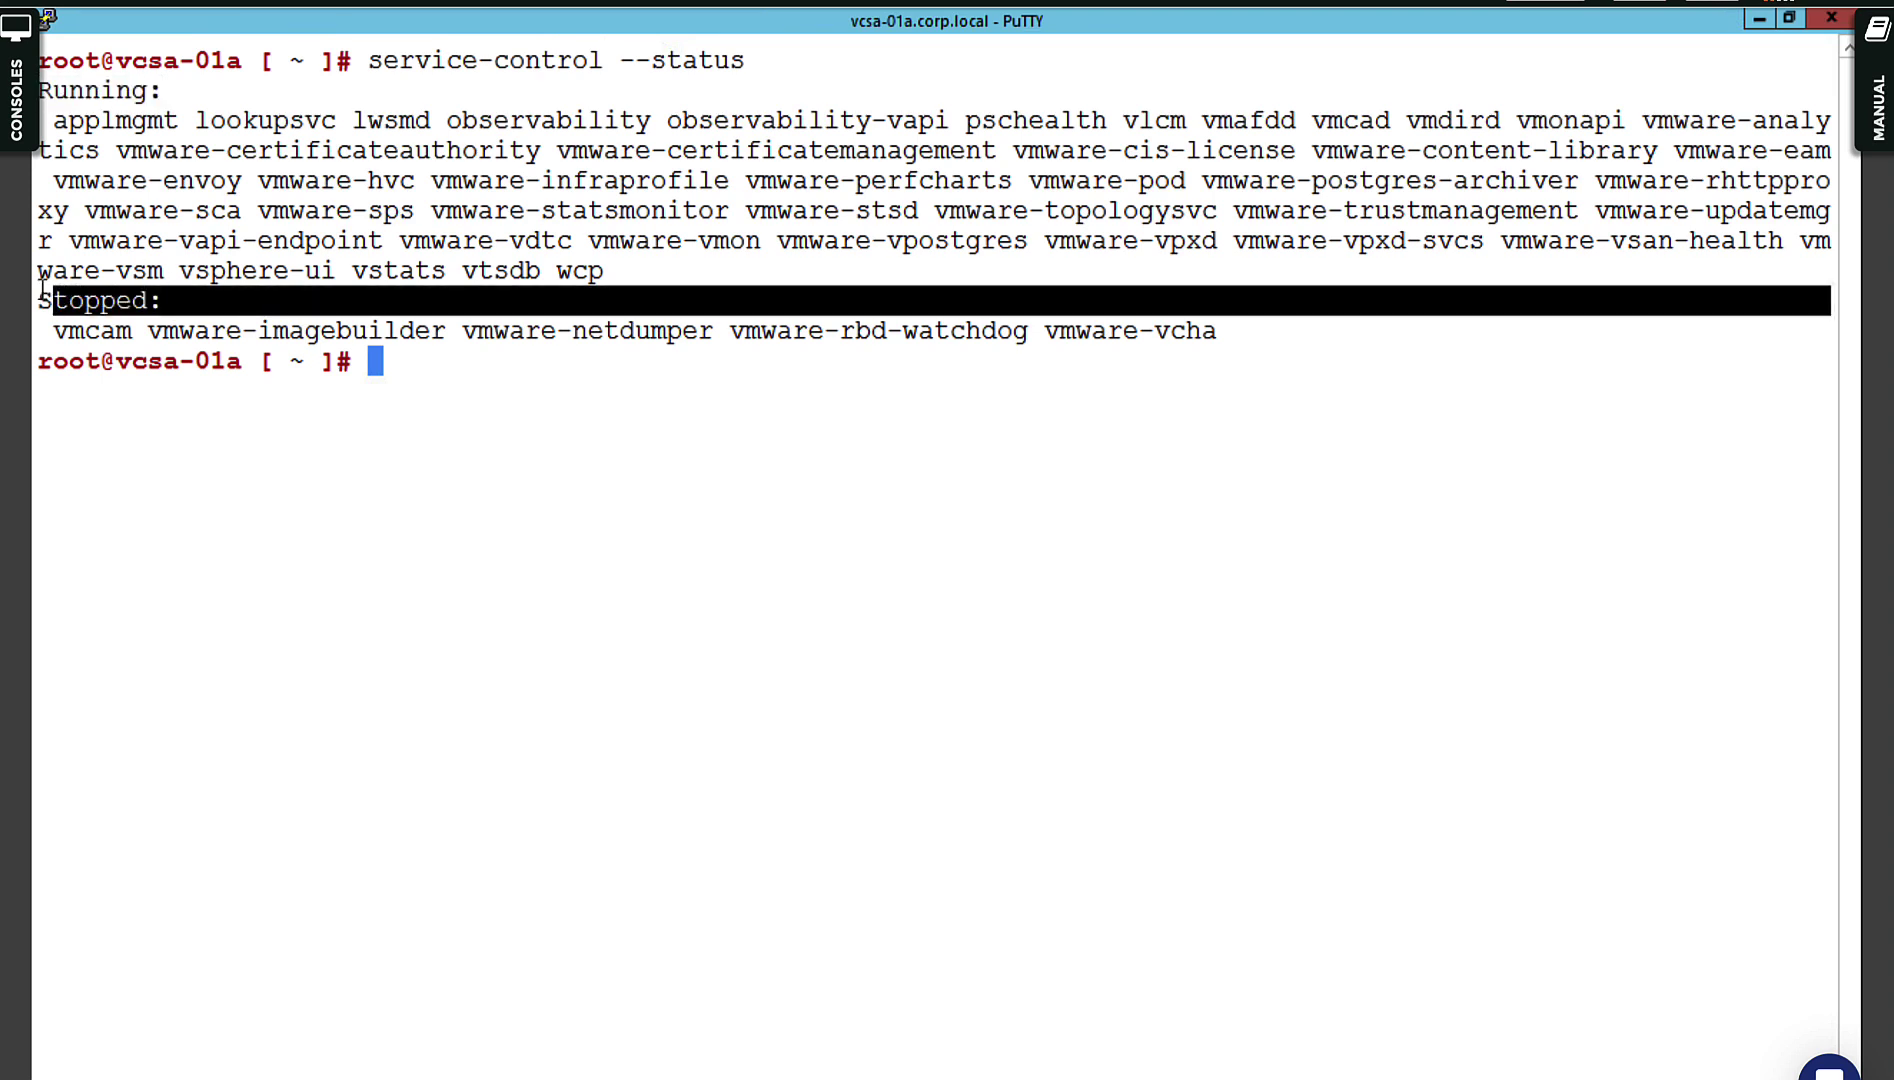
pyautogui.moveTo(605, 274); pyautogui.dragTo(360, 232)
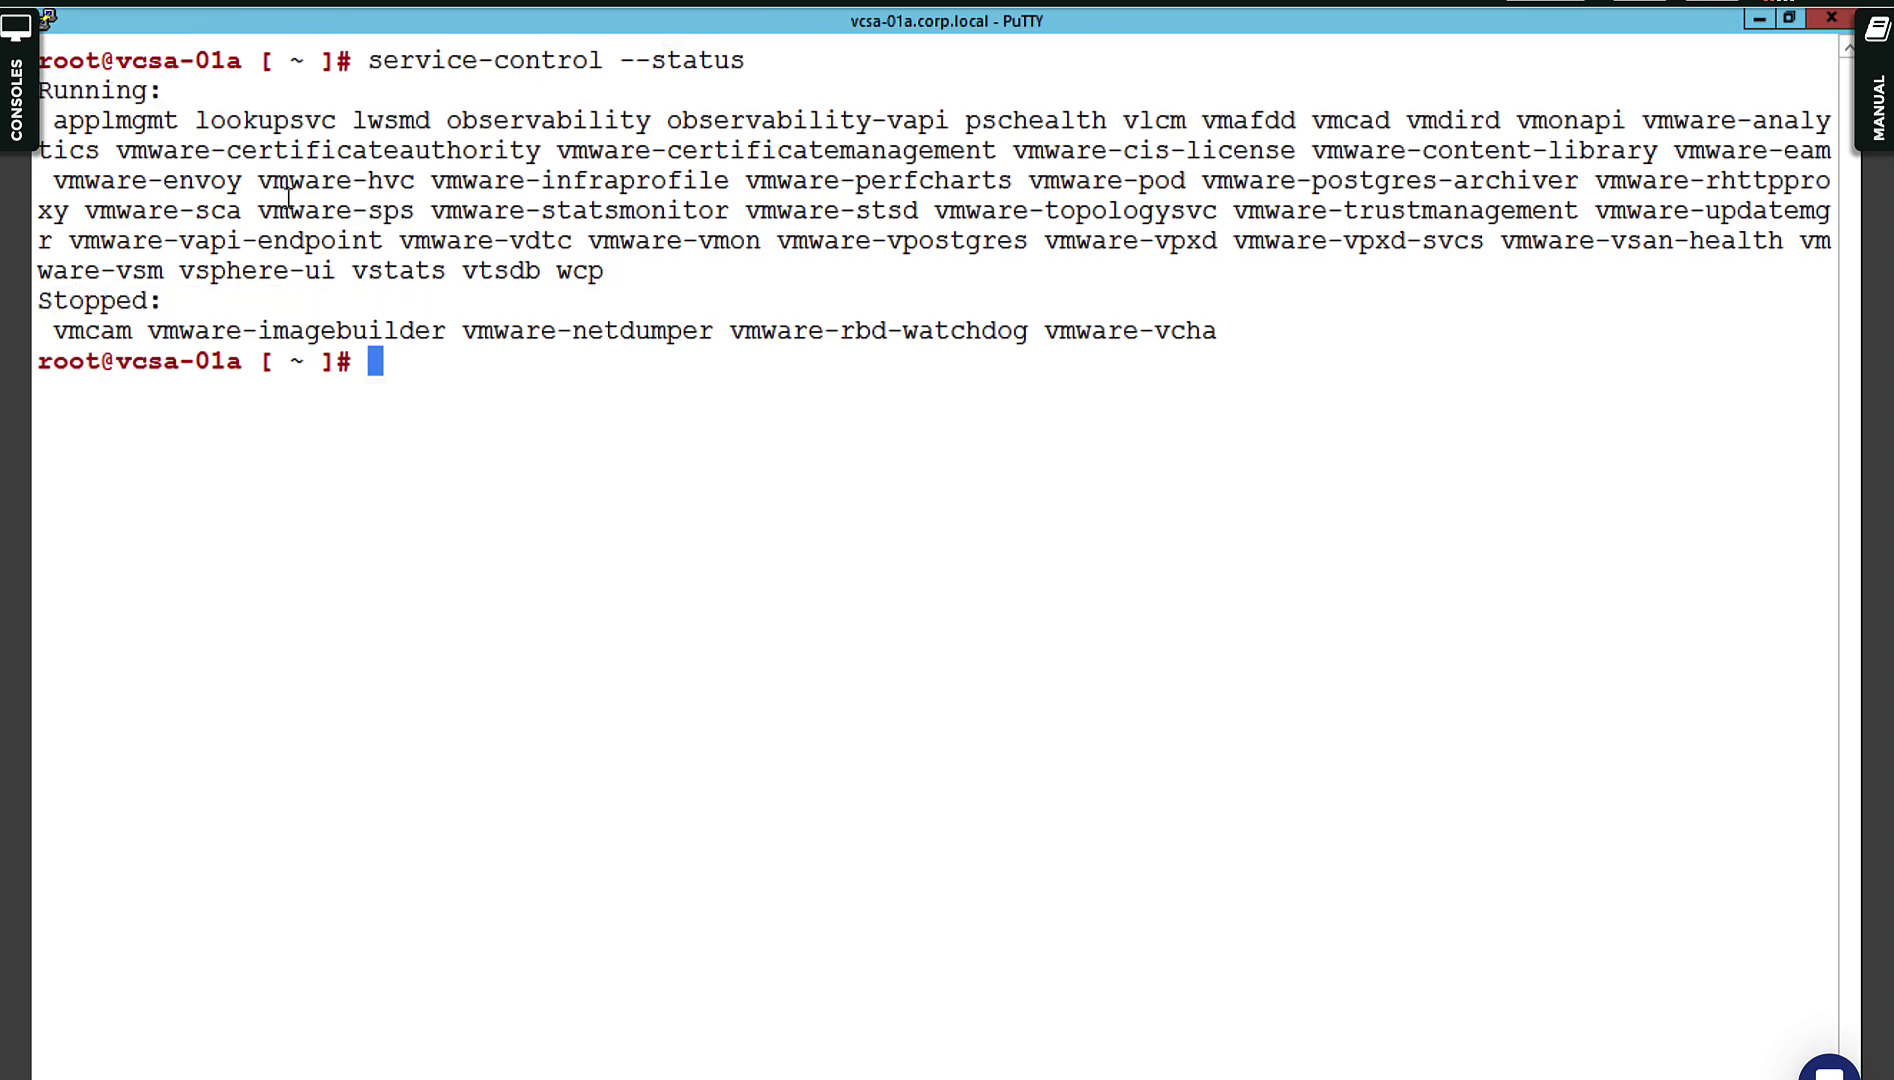
pyautogui.moveTo(102, 140); pyautogui.dragTo(40, 120)
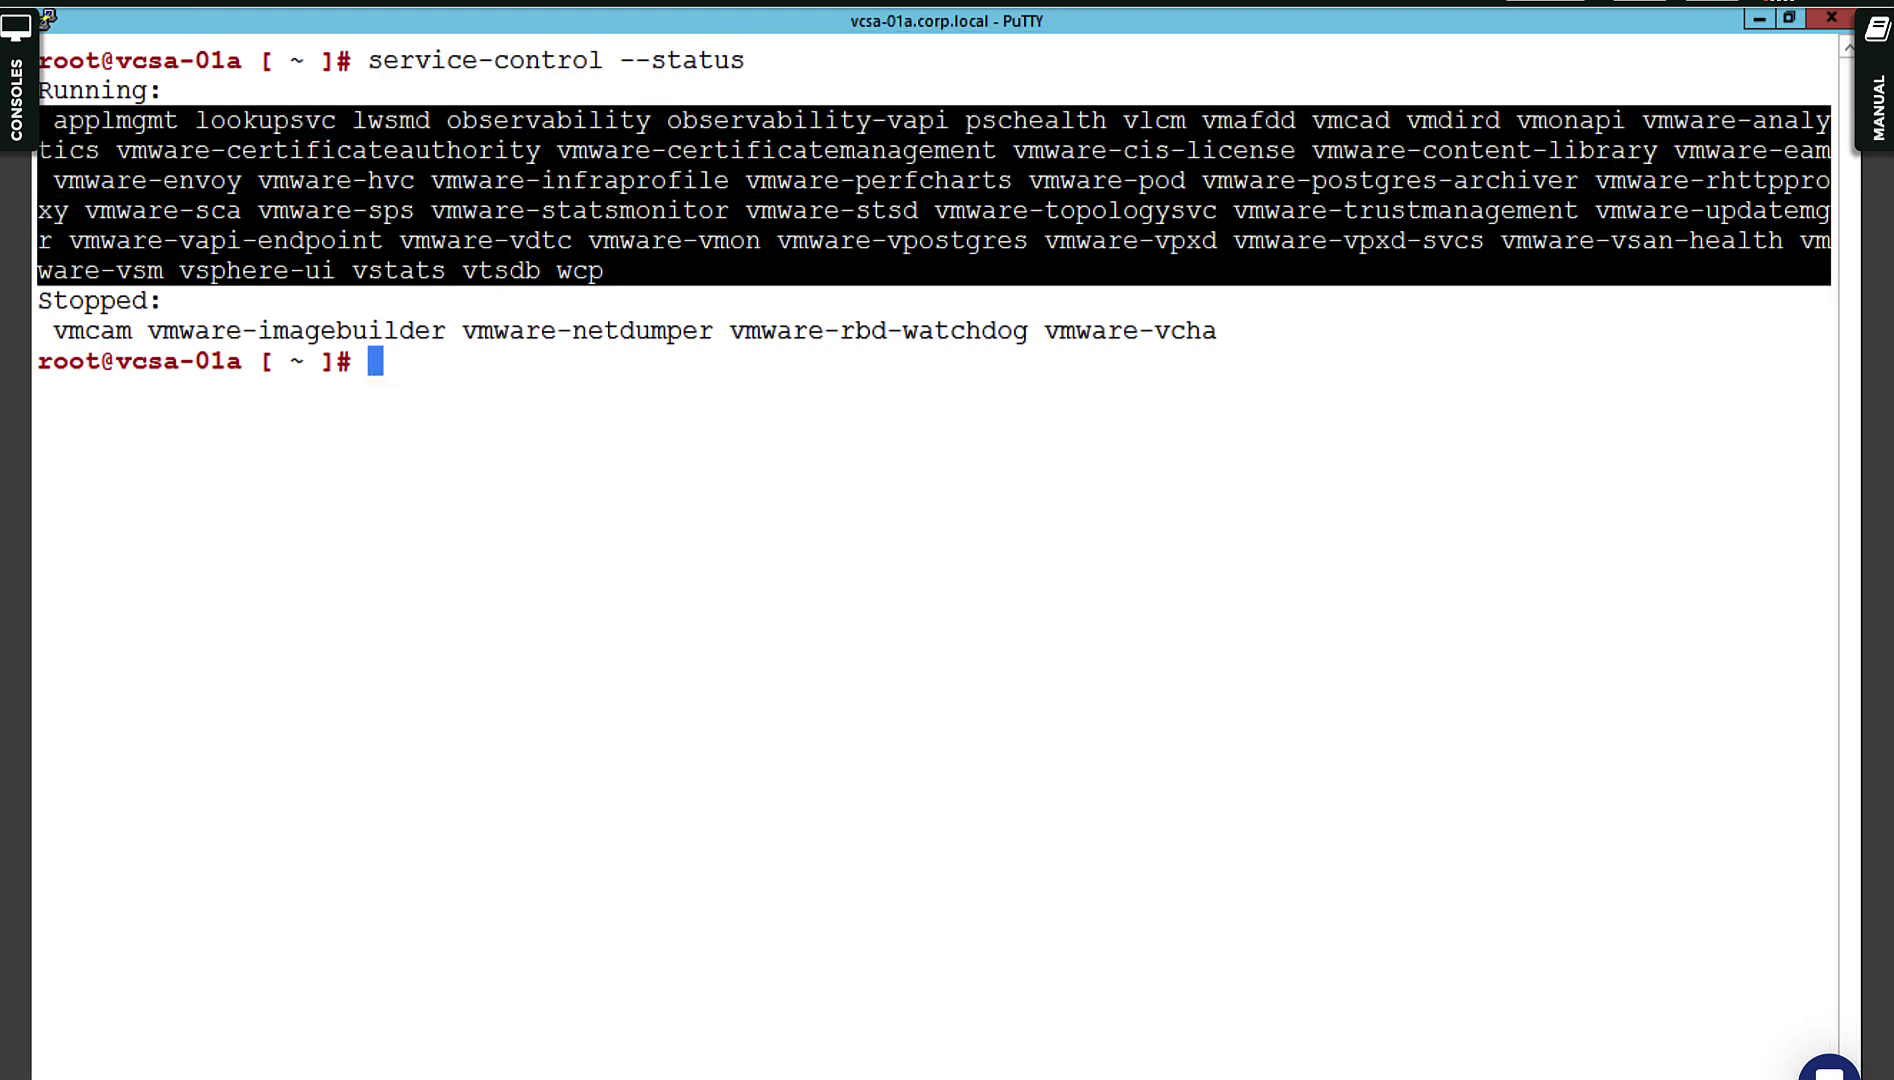
pyautogui.moveTo(172, 304); pyautogui.dragTo(141, 331)
pyautogui.click(79, 326)
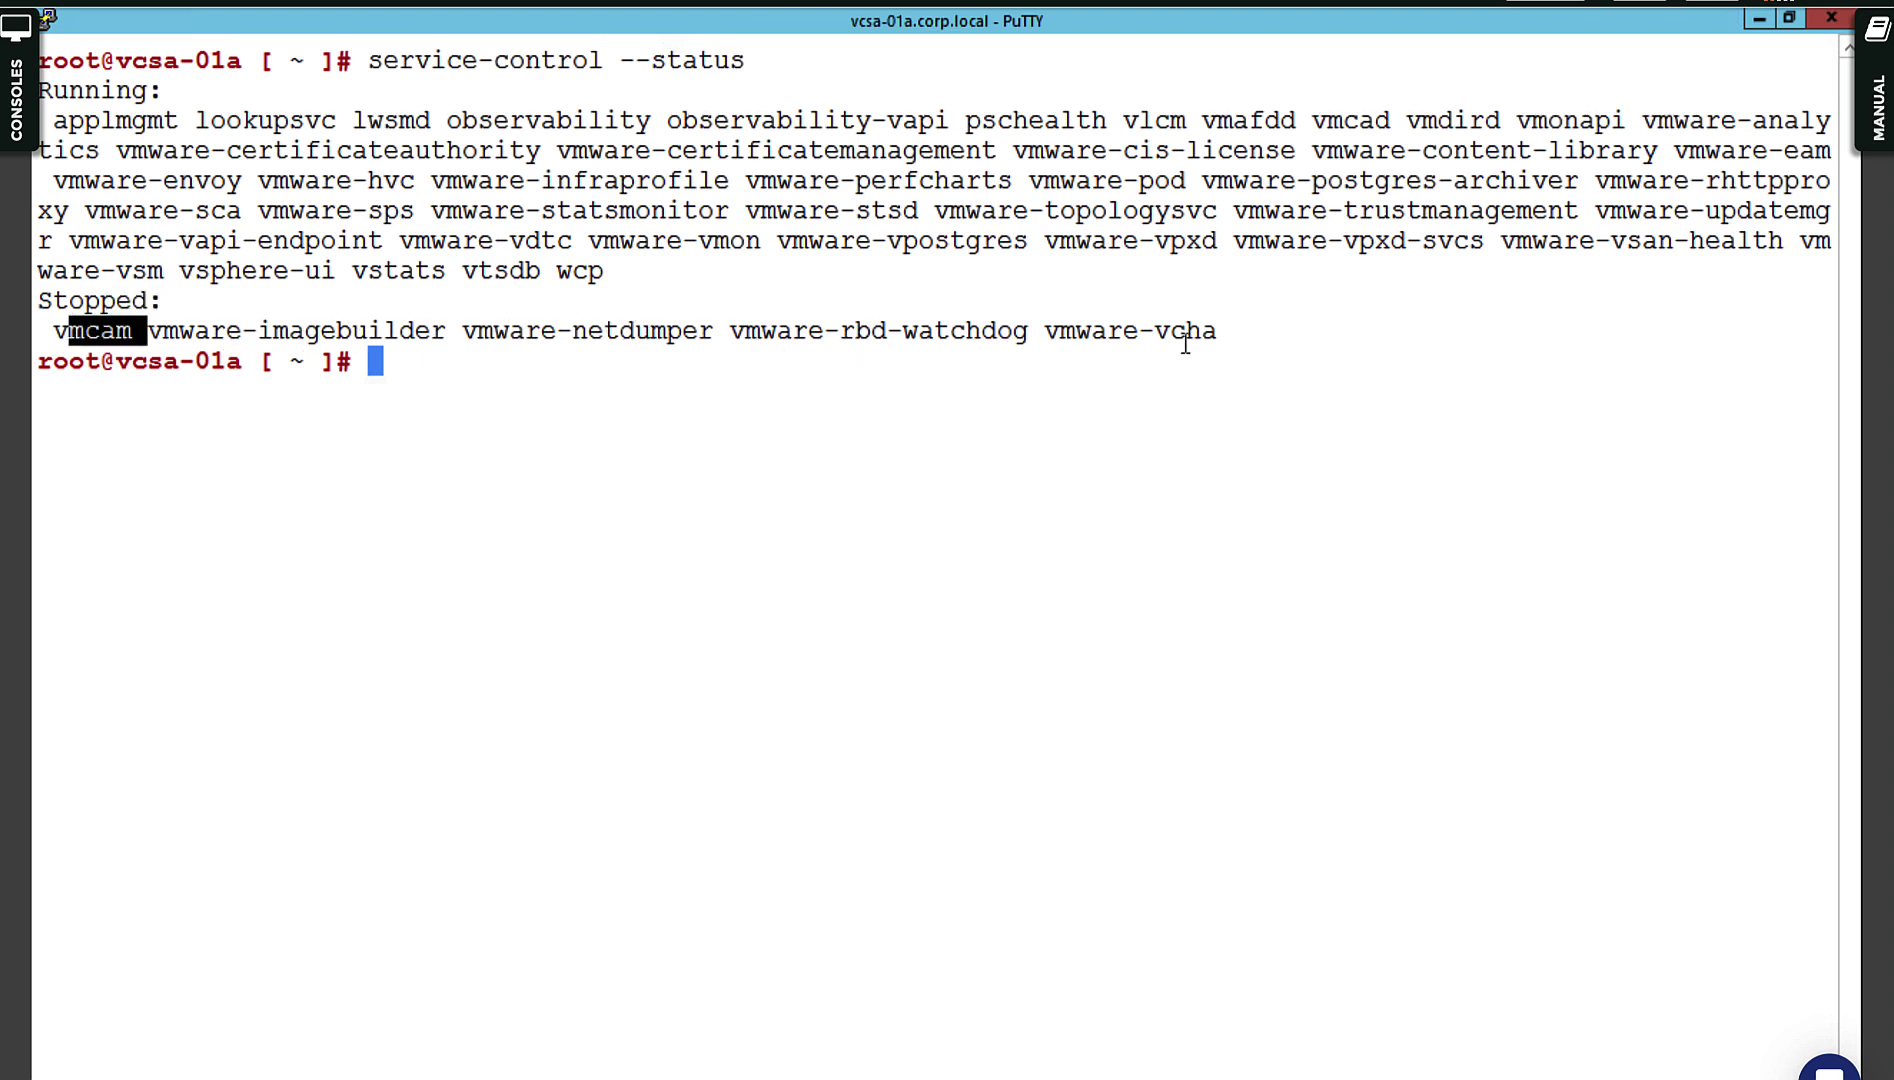
pyautogui.moveTo(1012, 331); pyautogui.dragTo(841, 331)
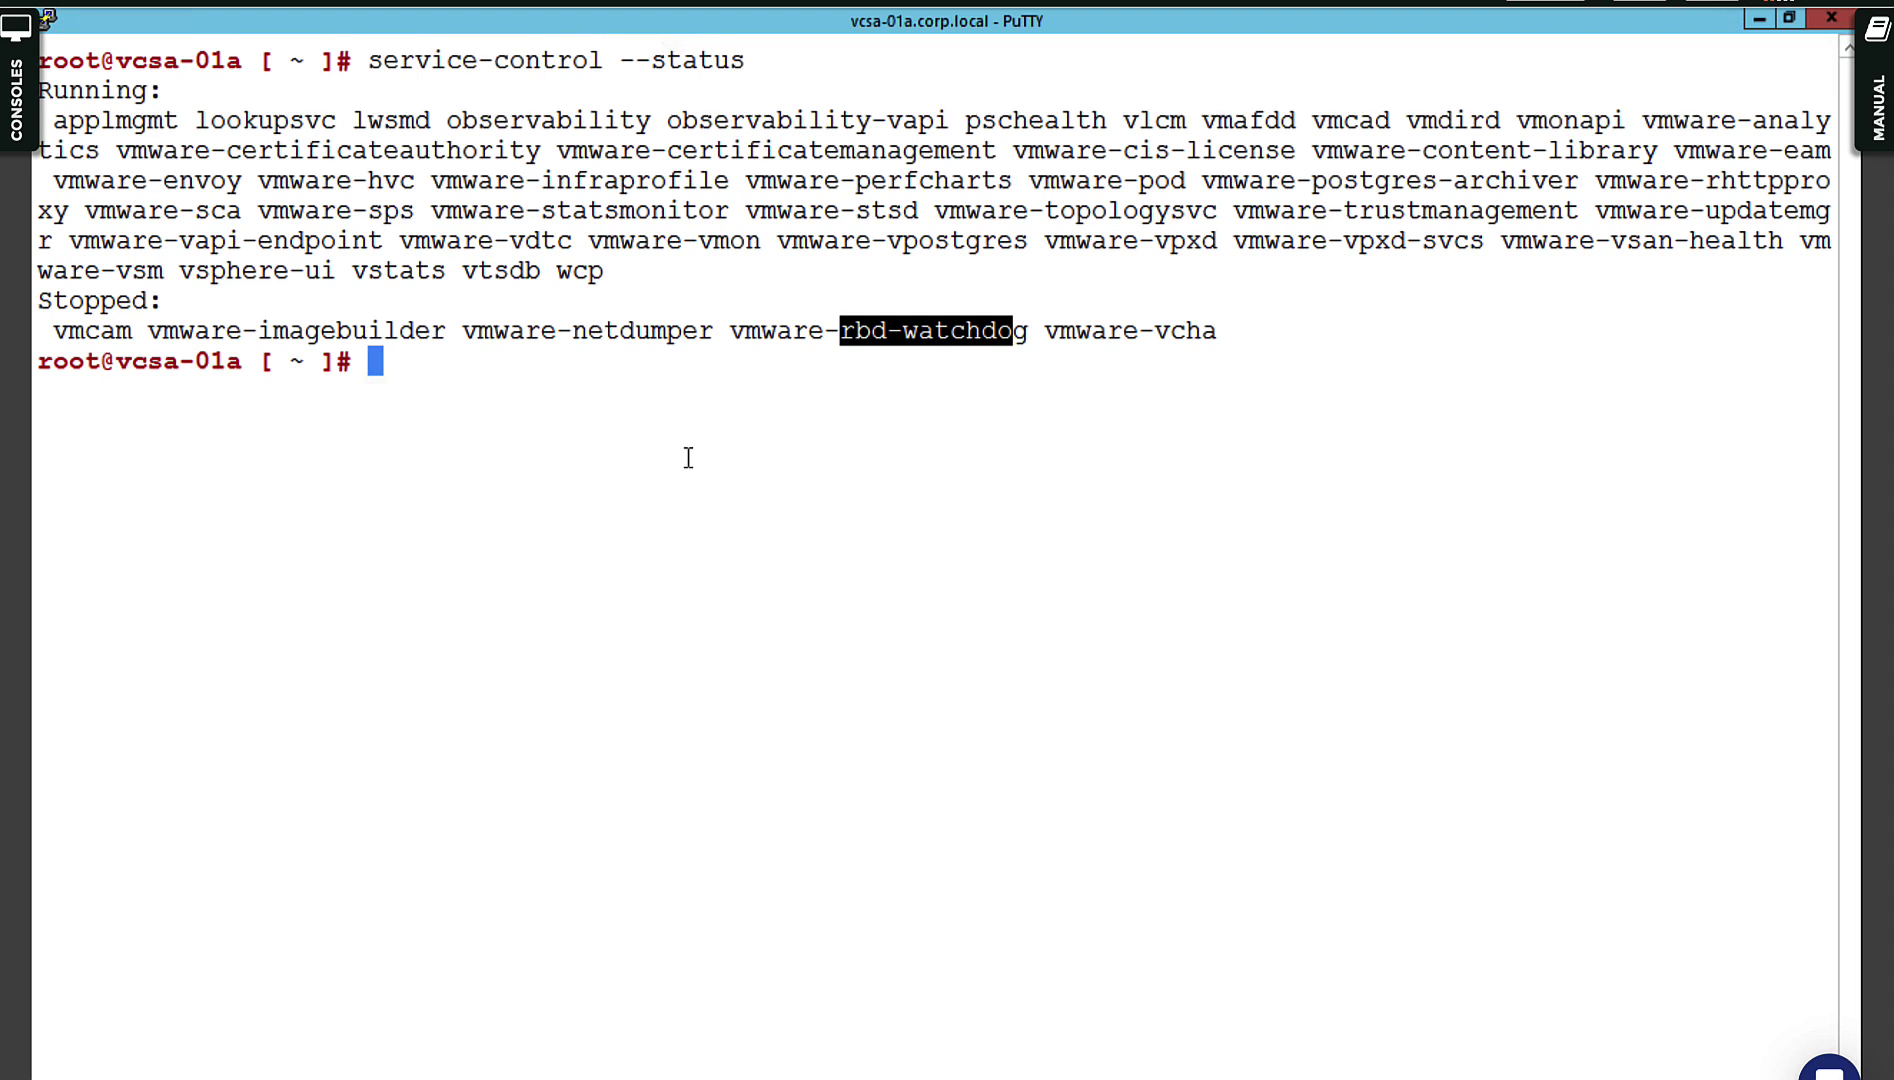
pyautogui.doubleClick(1207, 336)
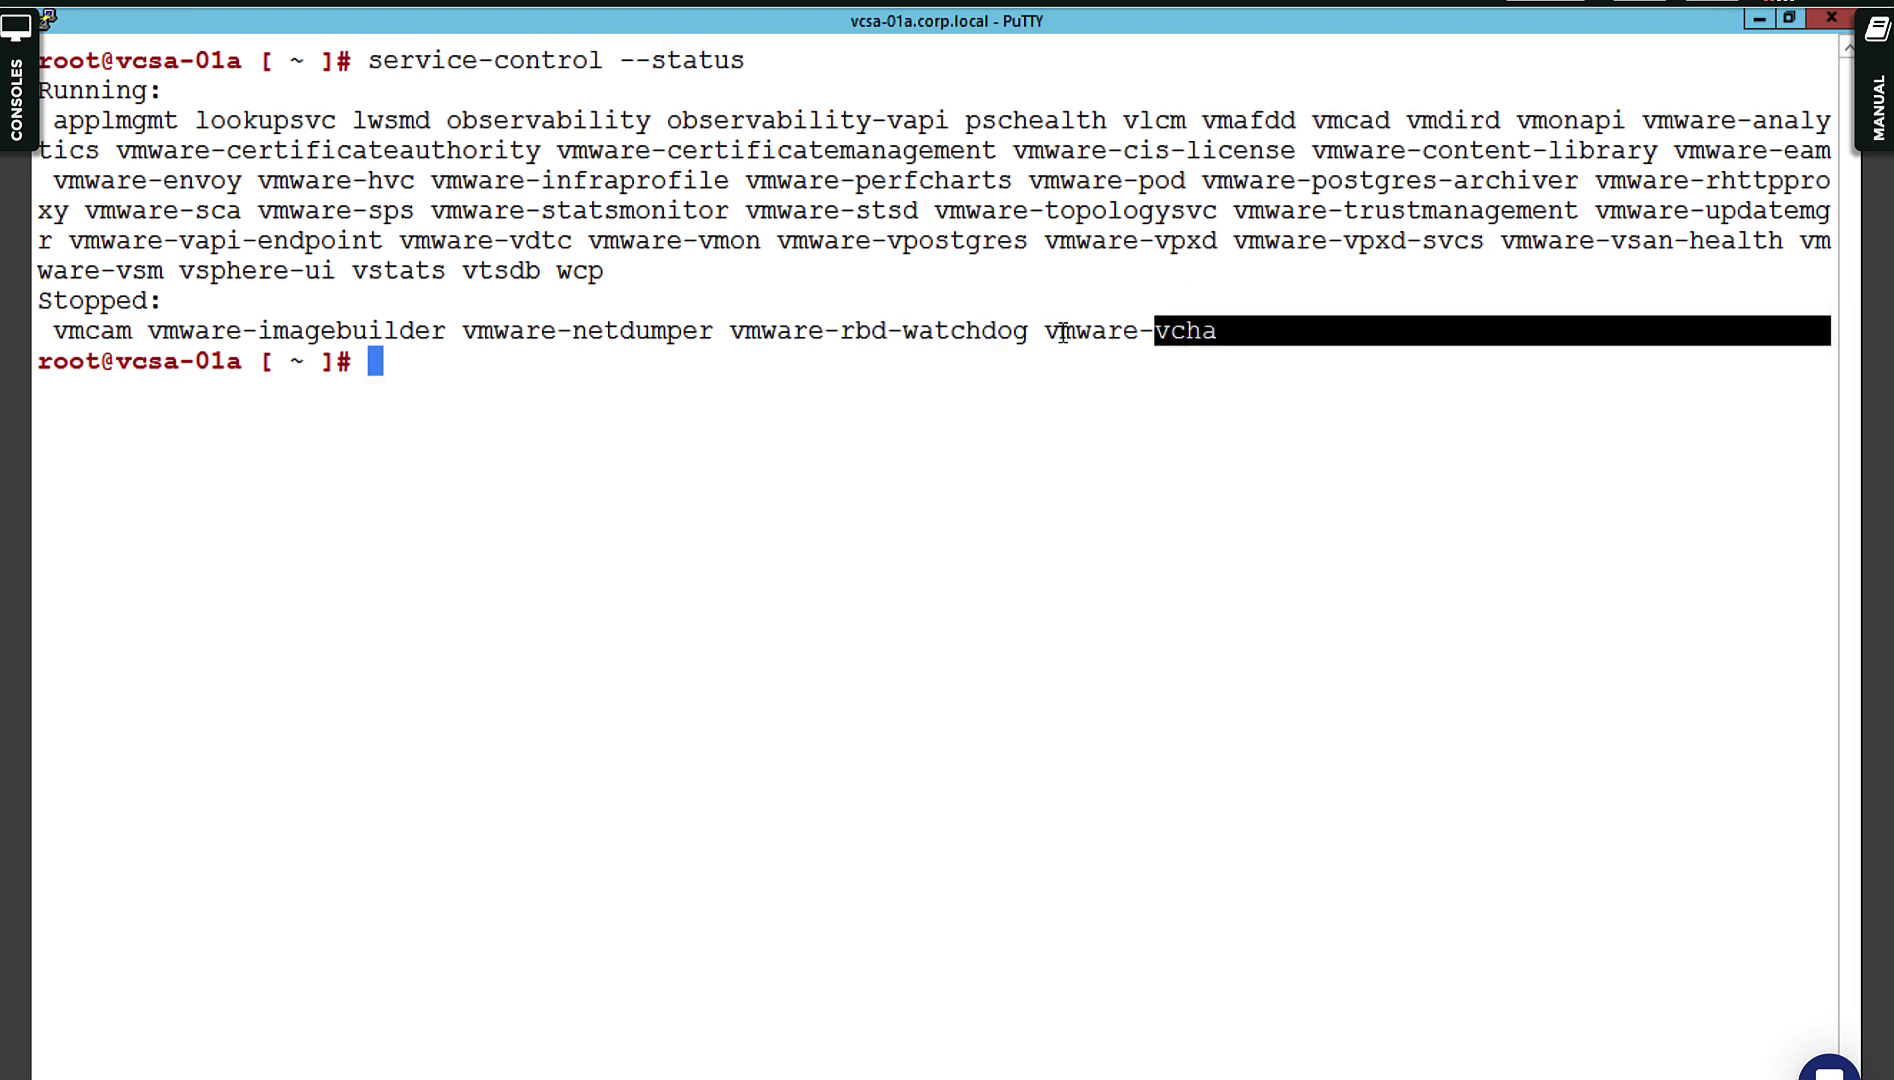
pyautogui.click(1163, 330)
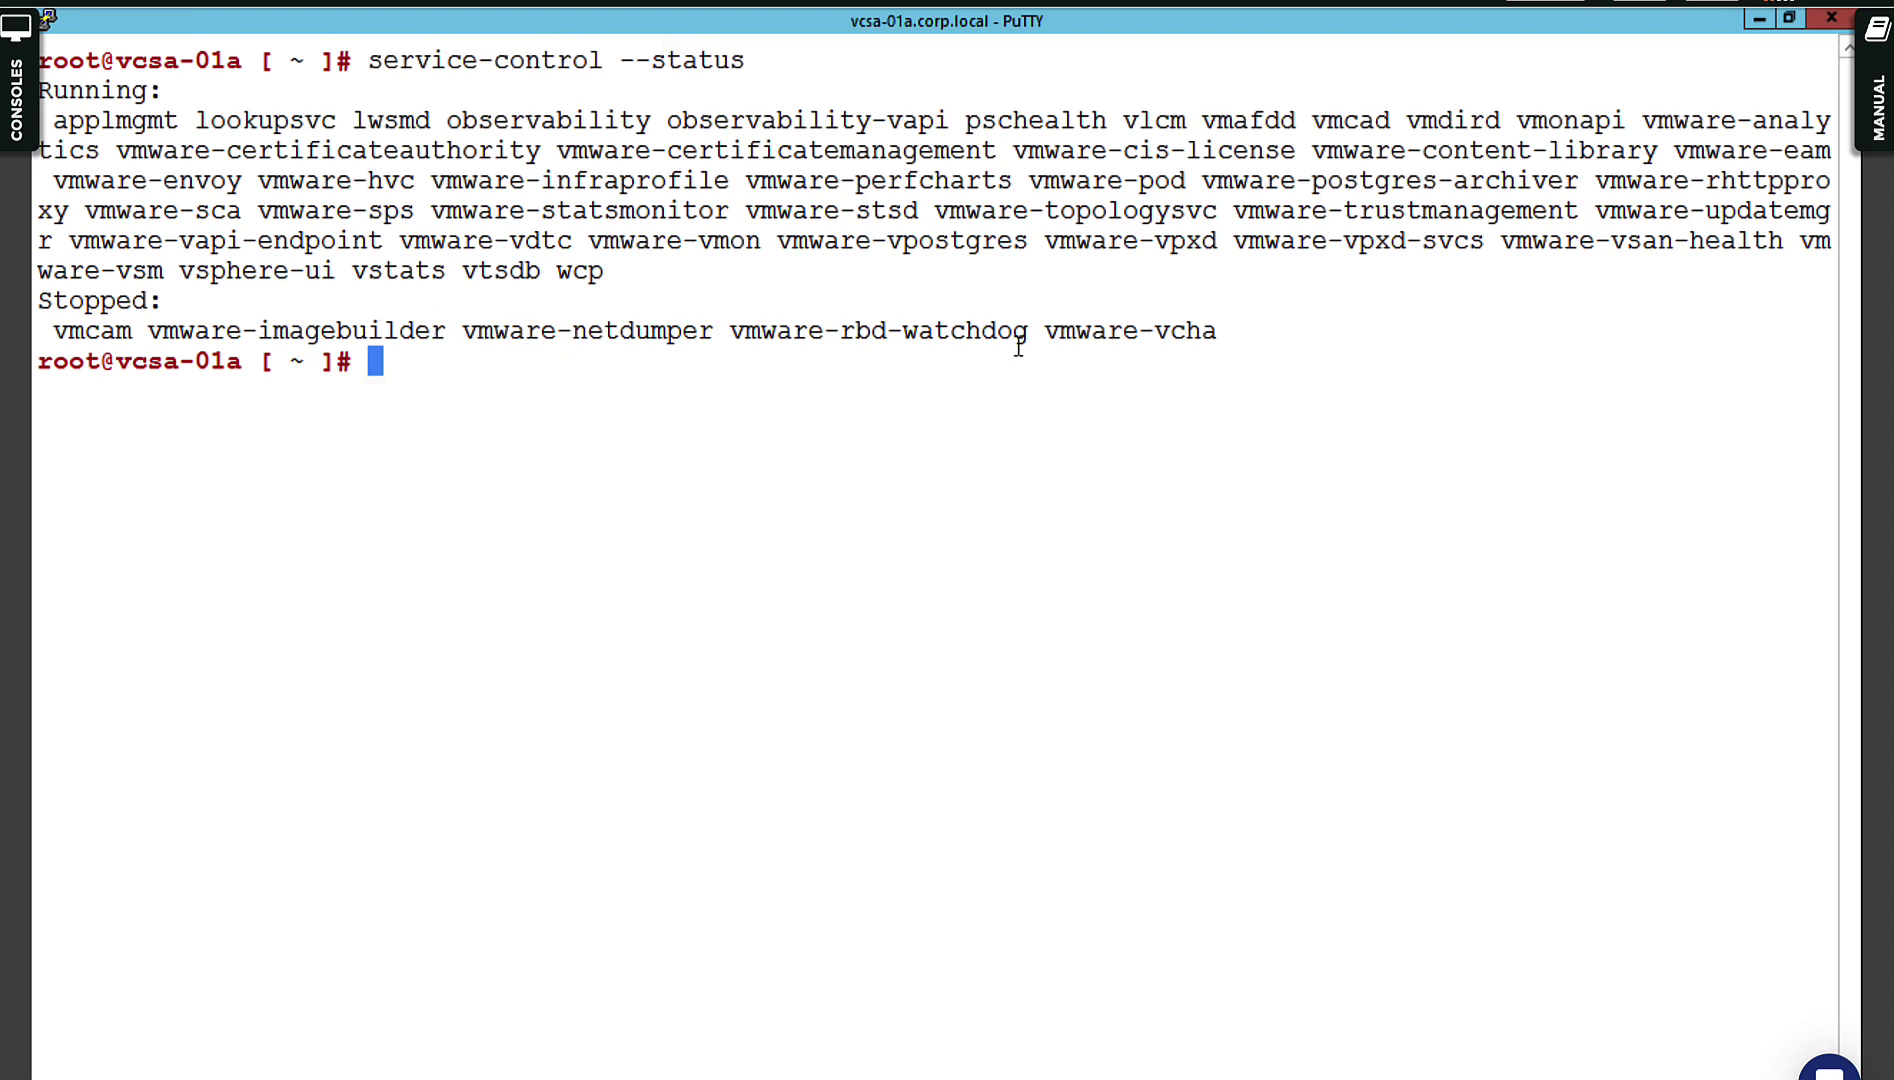
pyautogui.moveTo(1228, 333); pyautogui.dragTo(70, 333)
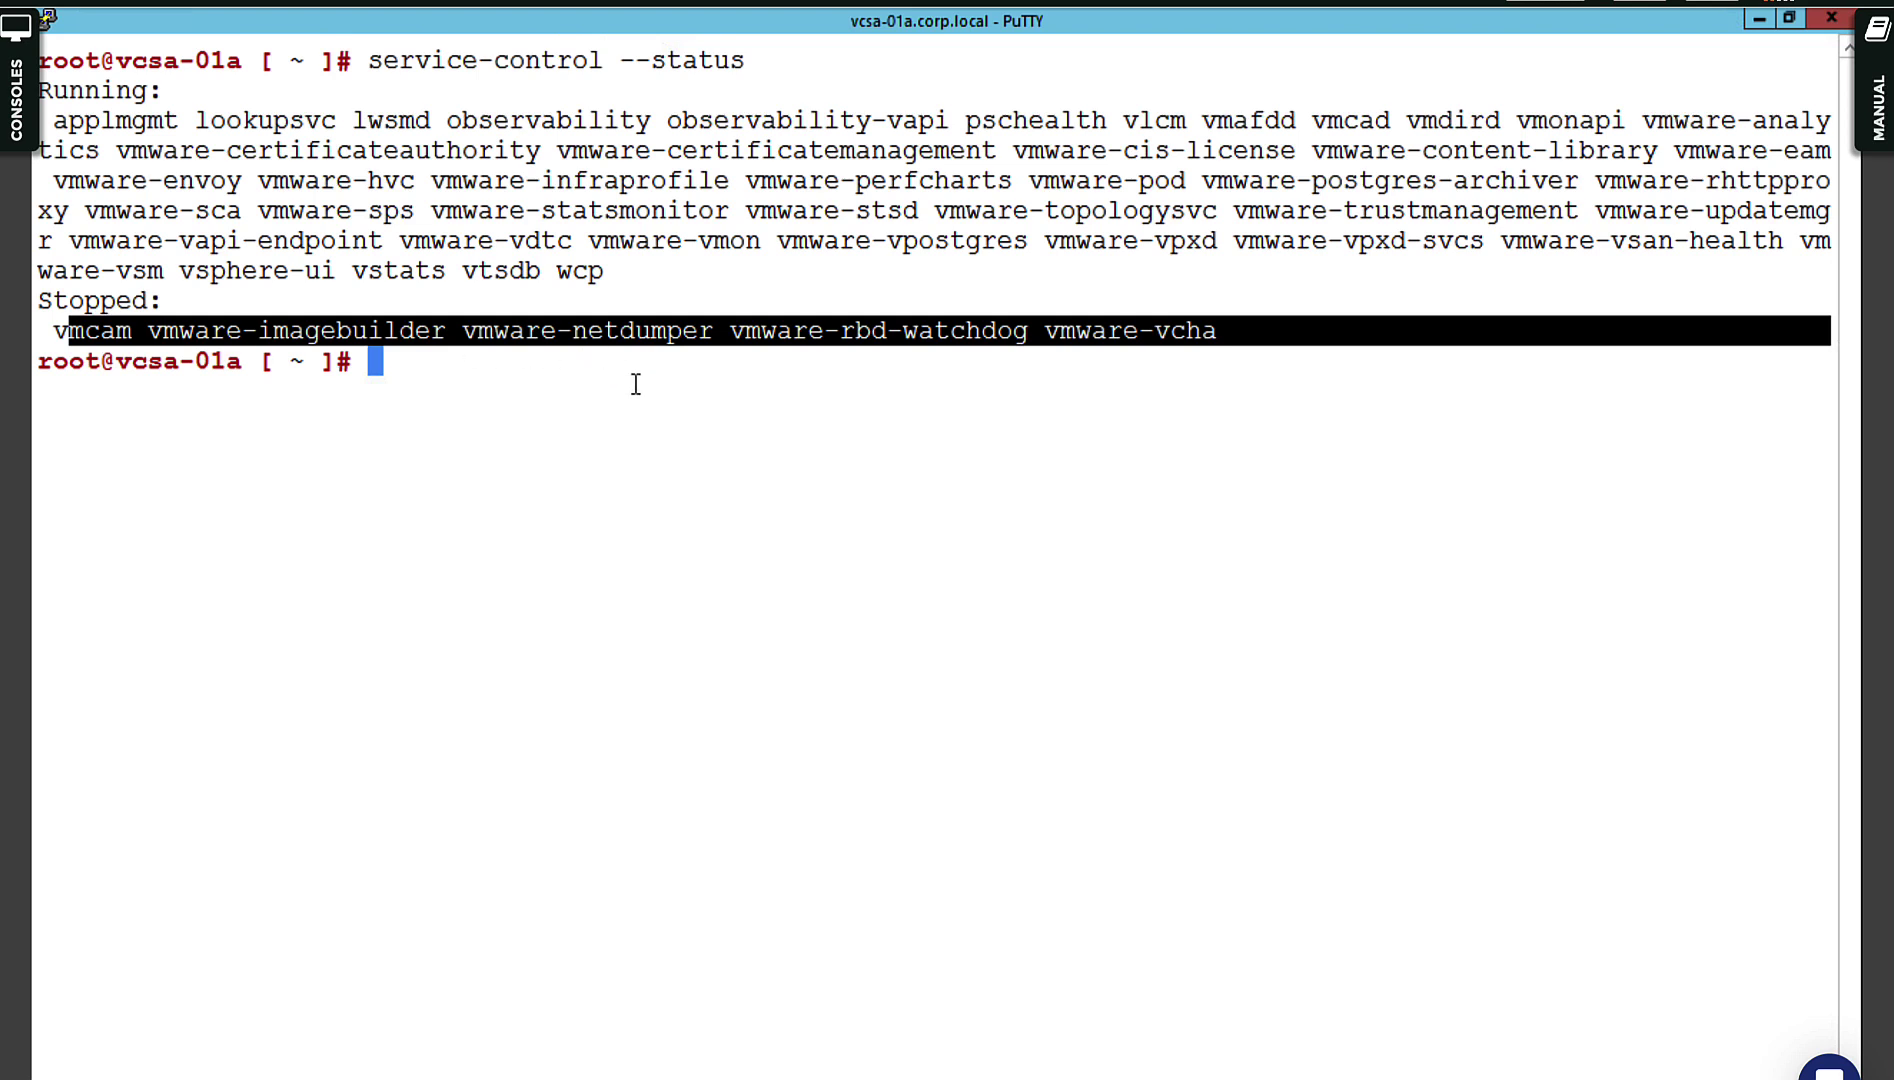
pyautogui.click(1145, 447)
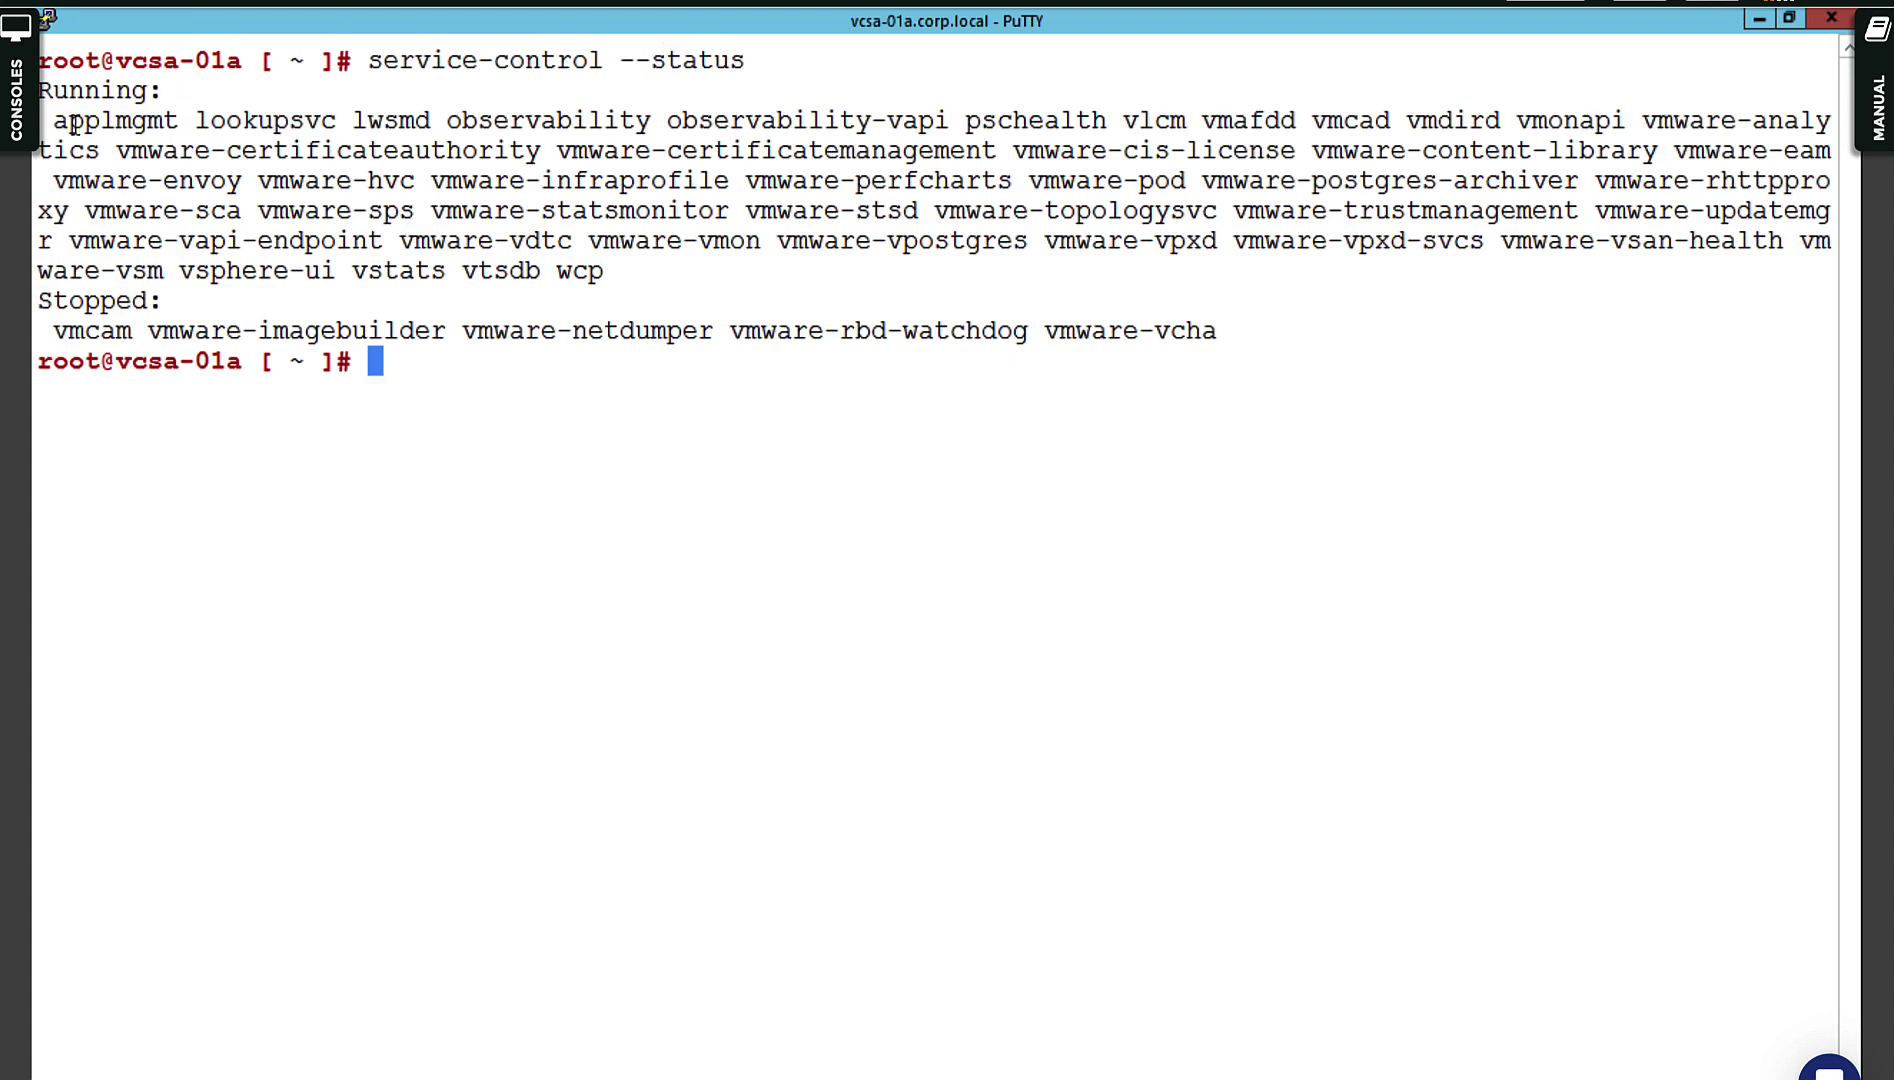
# Examine the running services in the status output, particularly the wcp service at the end of the list.
pyautogui.moveTo(56, 120); pyautogui.dragTo(115, 150)
pyautogui.moveTo(483, 232); pyautogui.dragTo(690, 270)
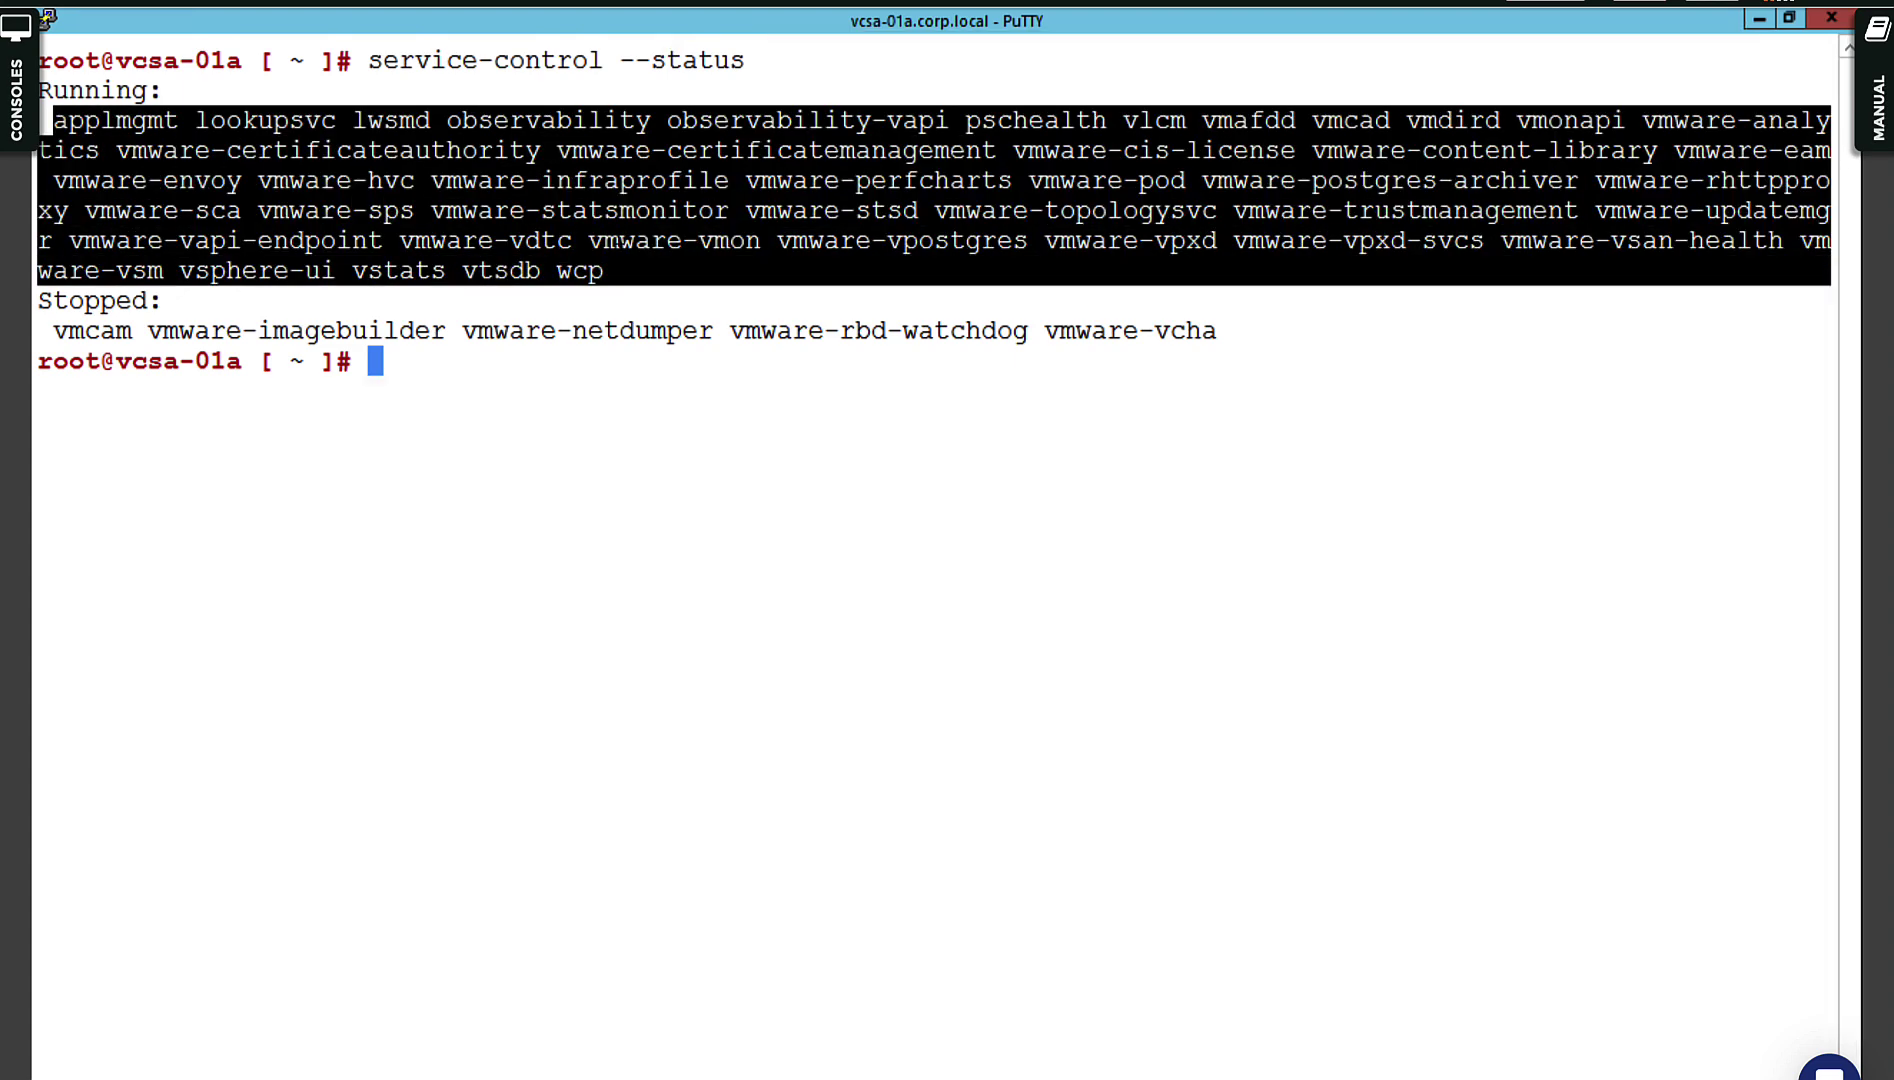
pyautogui.click(621, 252)
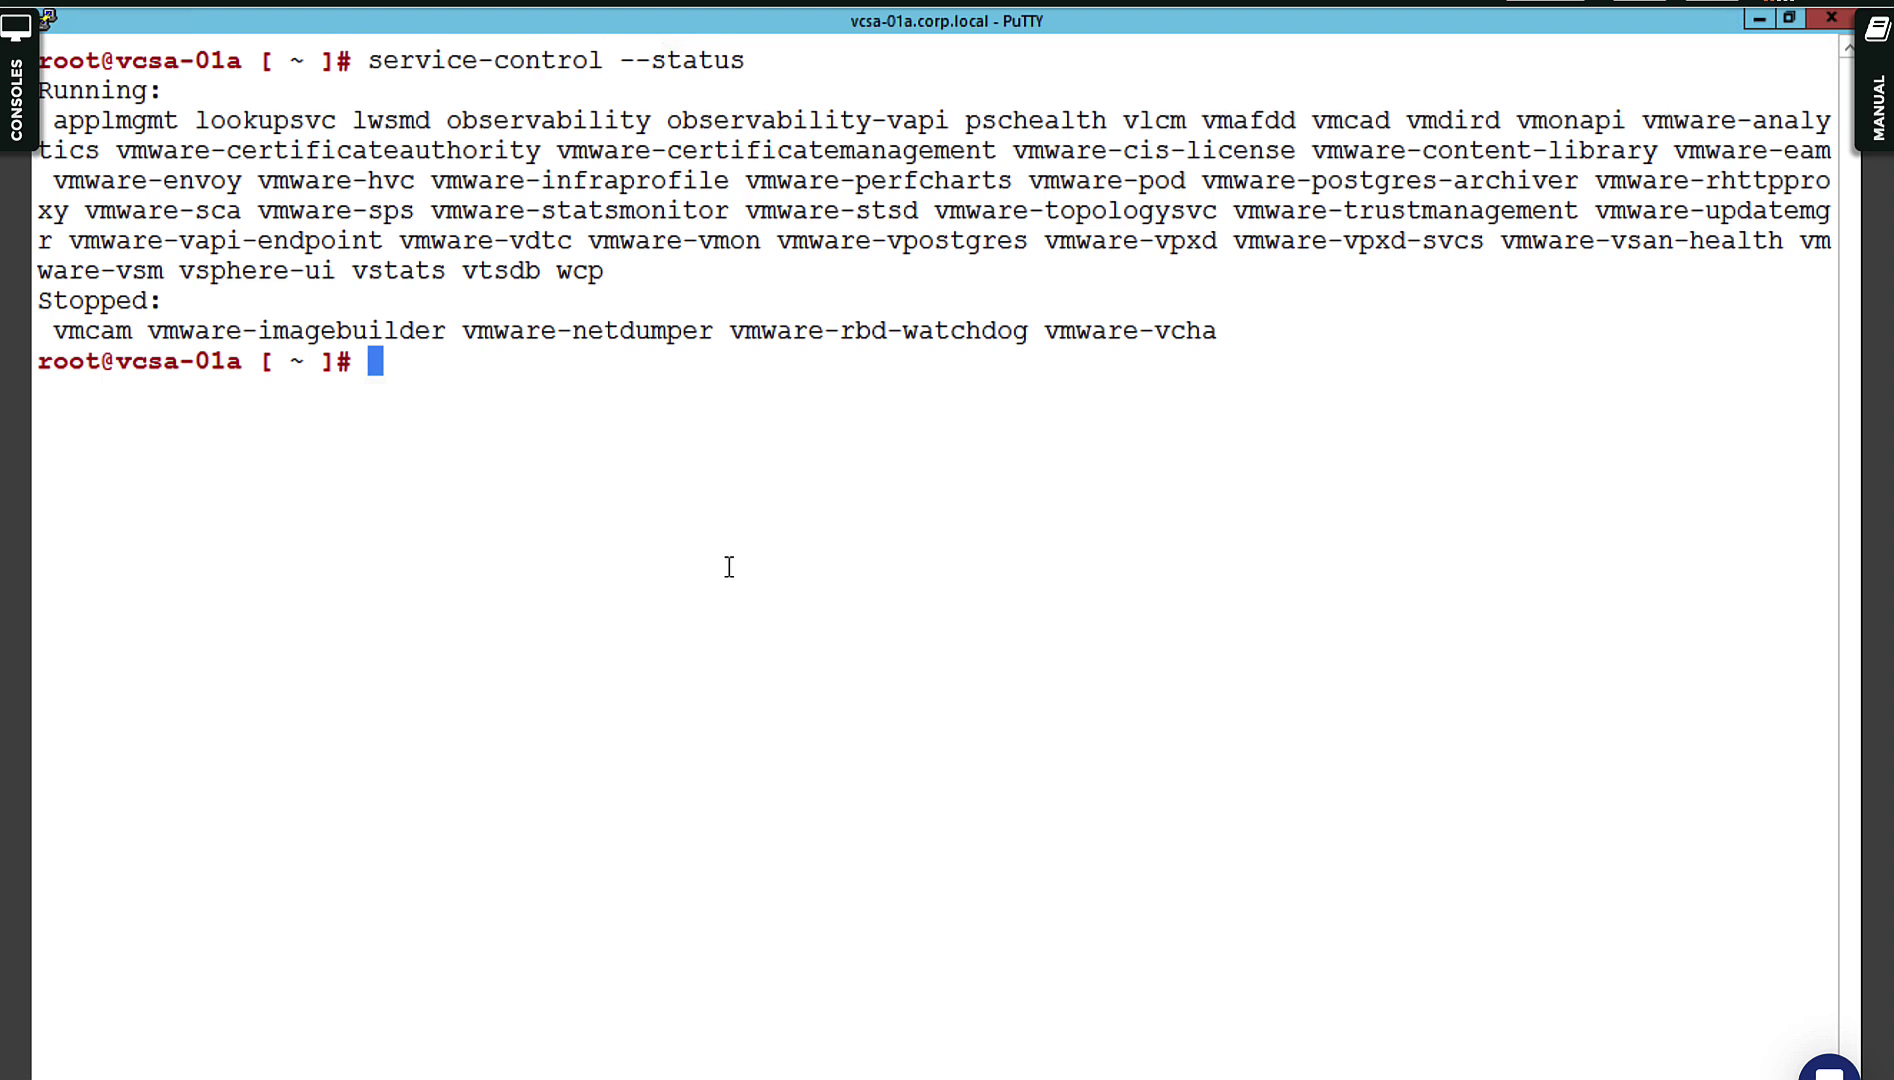
pyautogui.moveTo(607, 276); pyautogui.dragTo(547, 271)
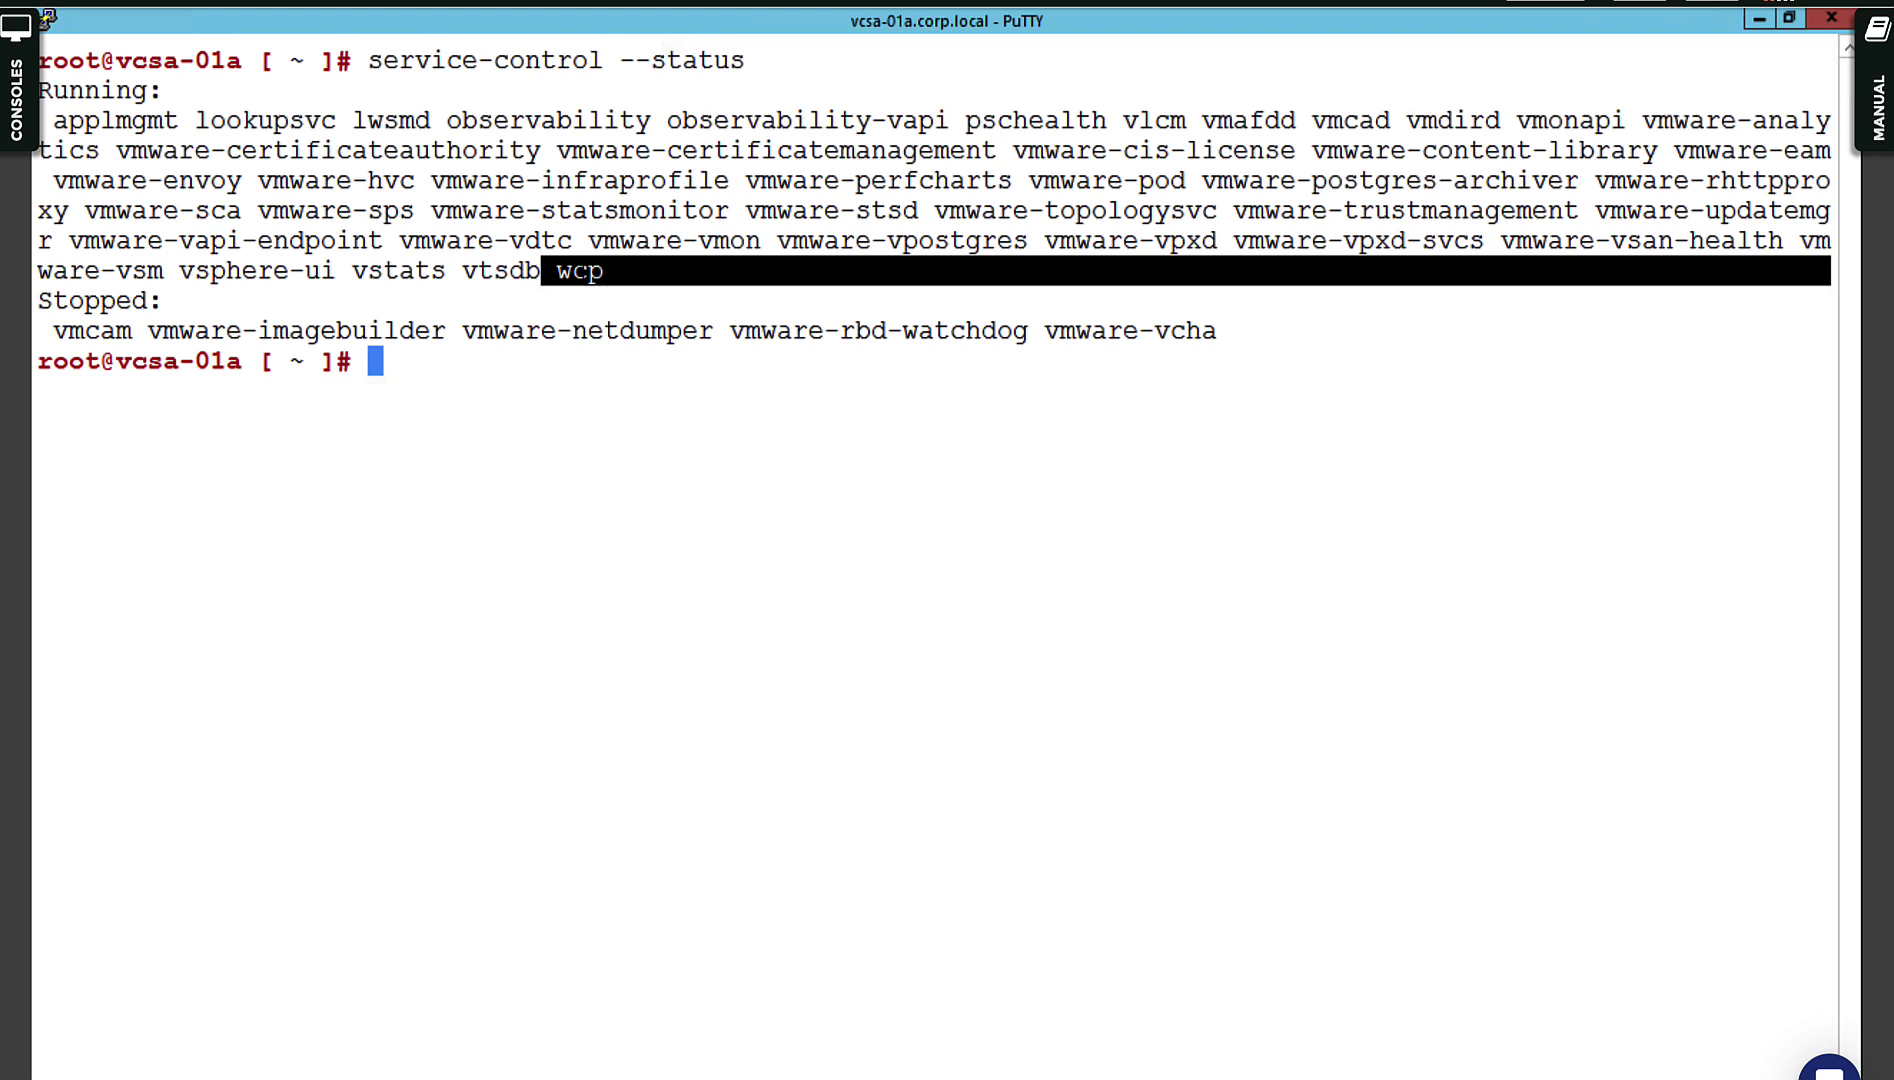
pyautogui.click(651, 354)
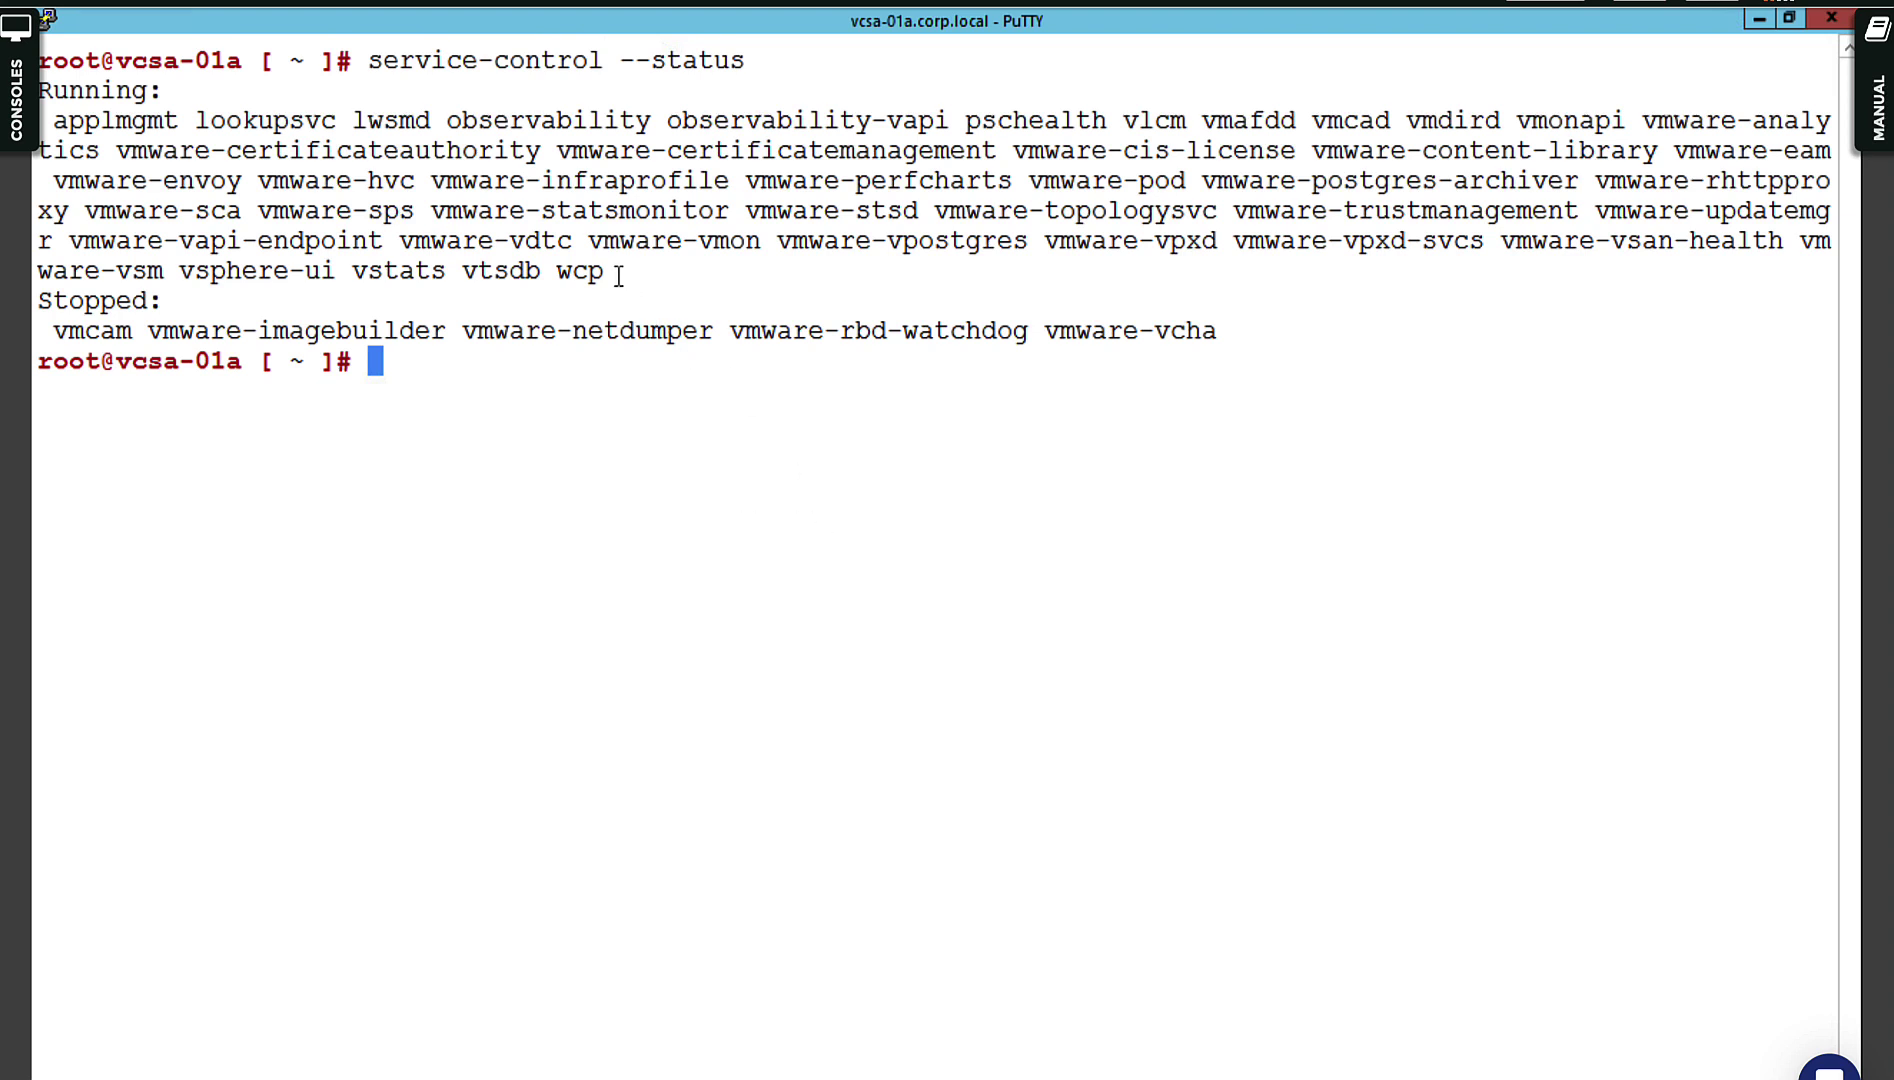
pyautogui.moveTo(564, 277); pyautogui.dragTo(660, 274)
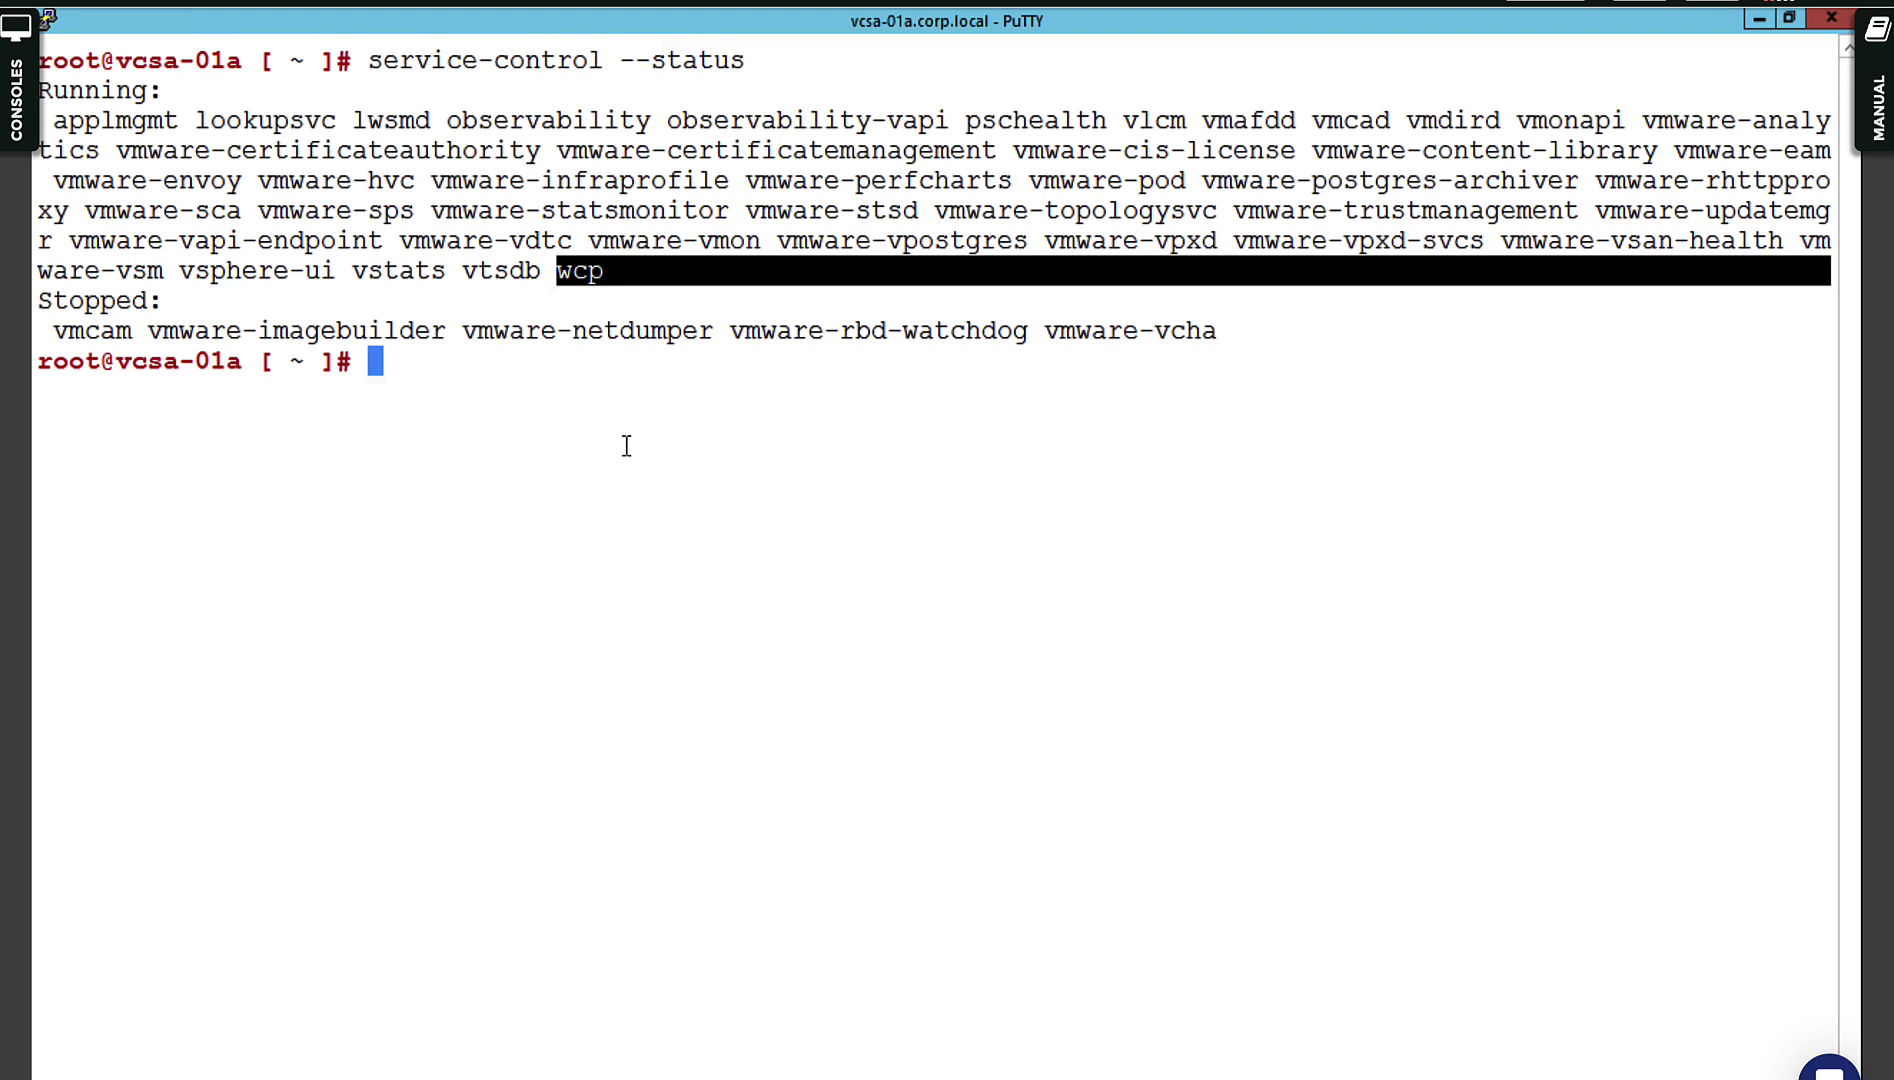
pyautogui.click(608, 339)
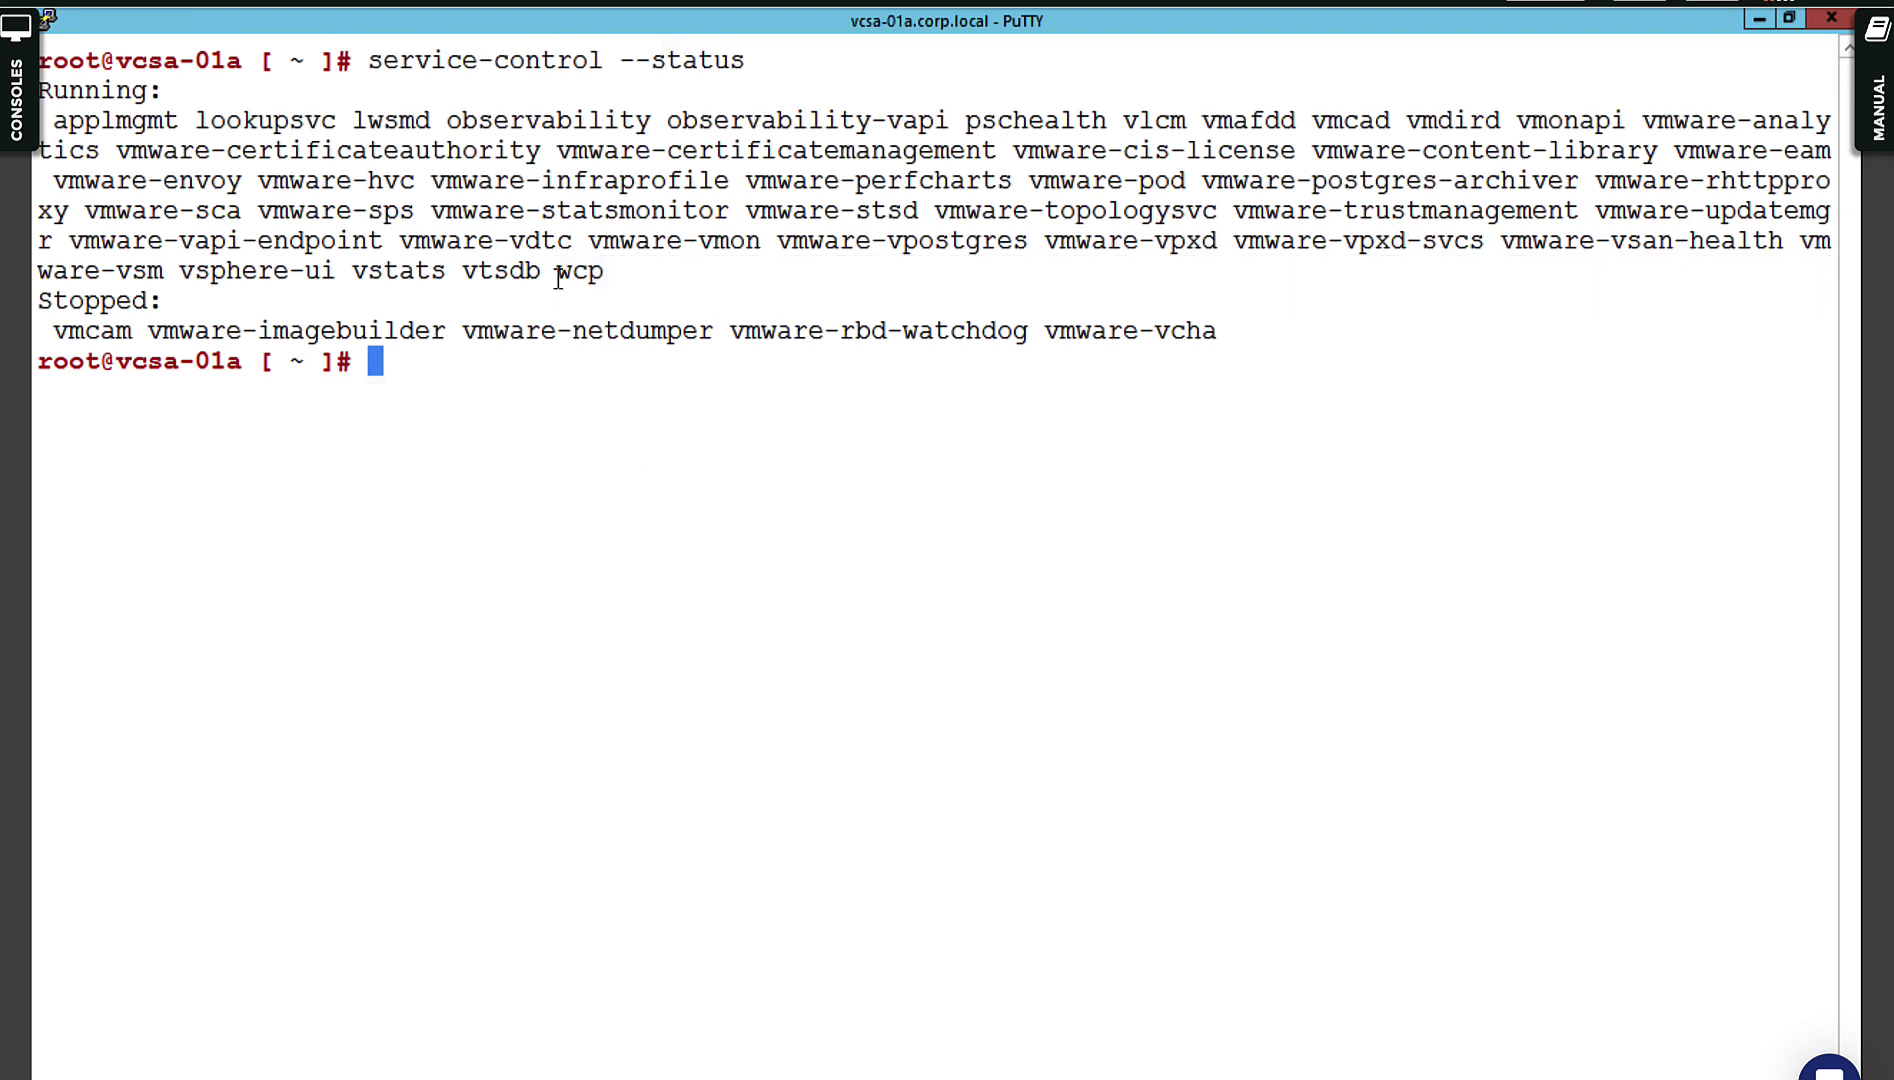
pyautogui.doubleClick(600, 272)
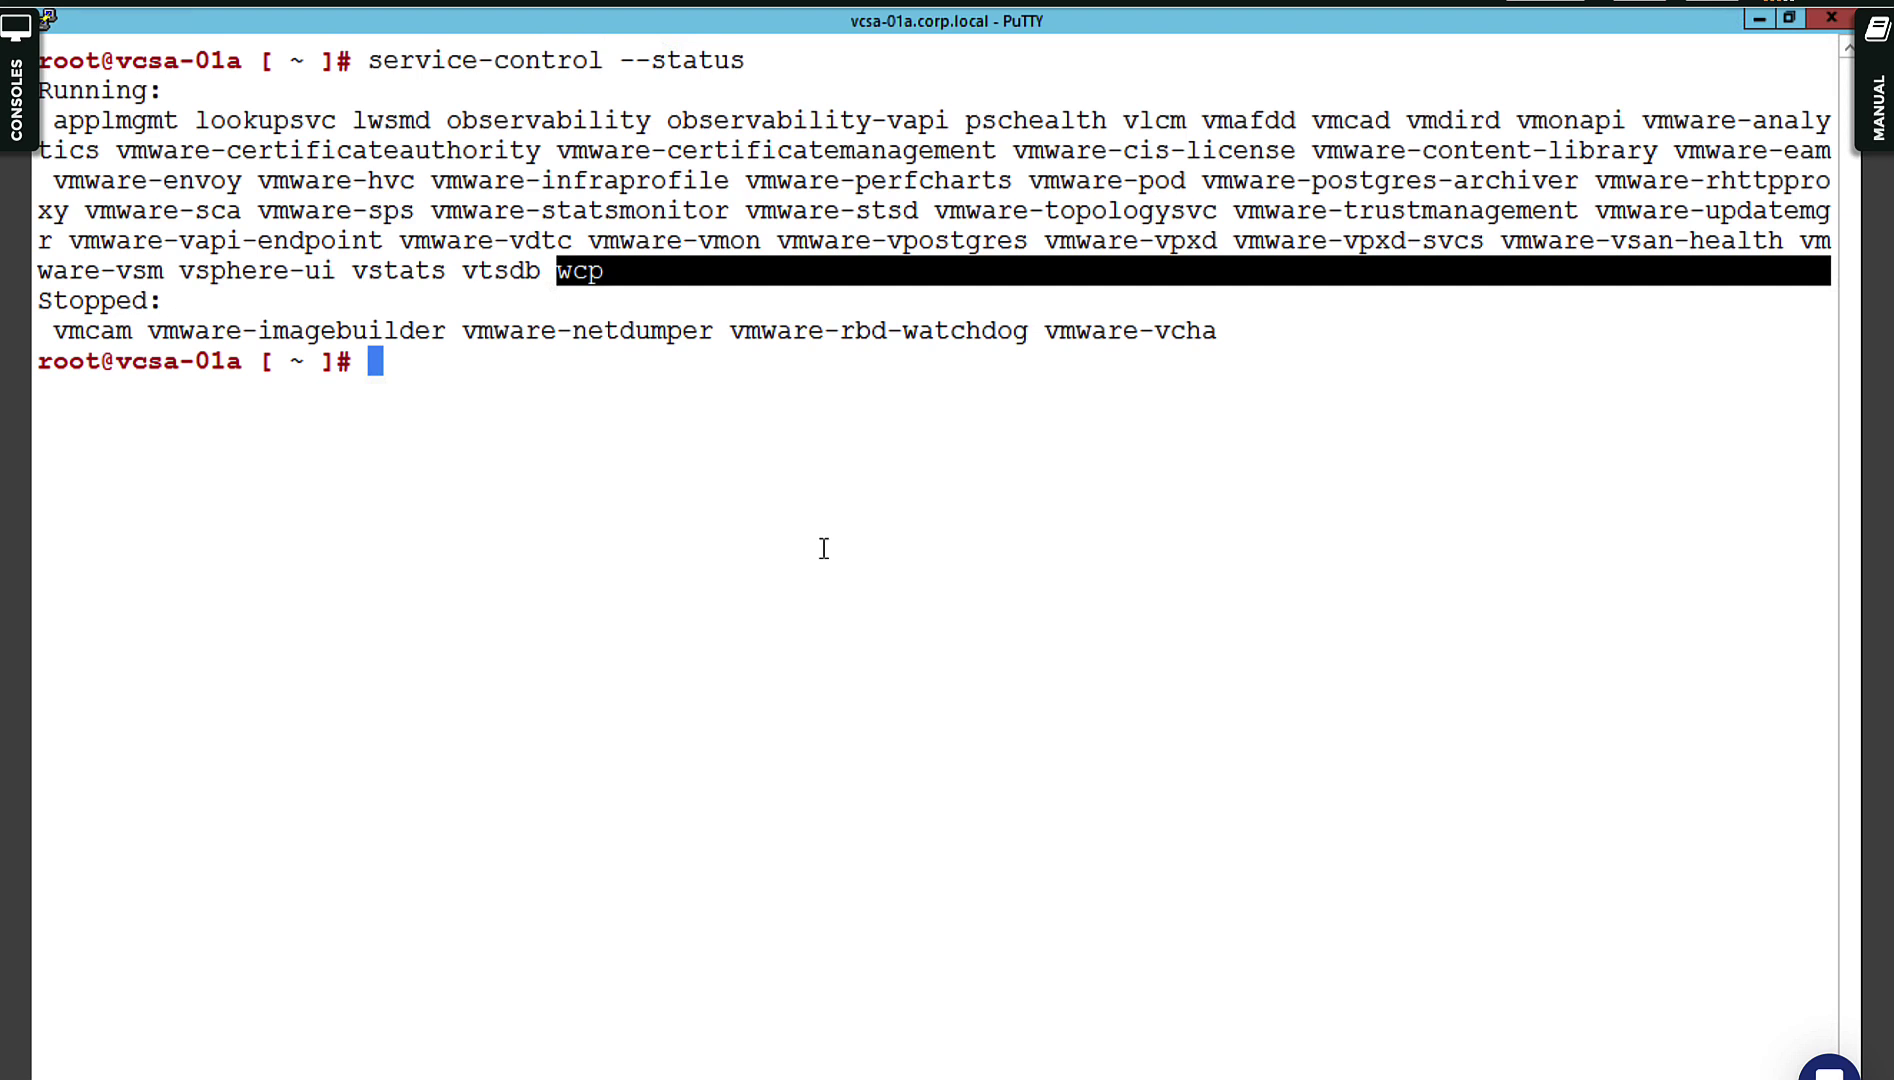
pyautogui.click(589, 356)
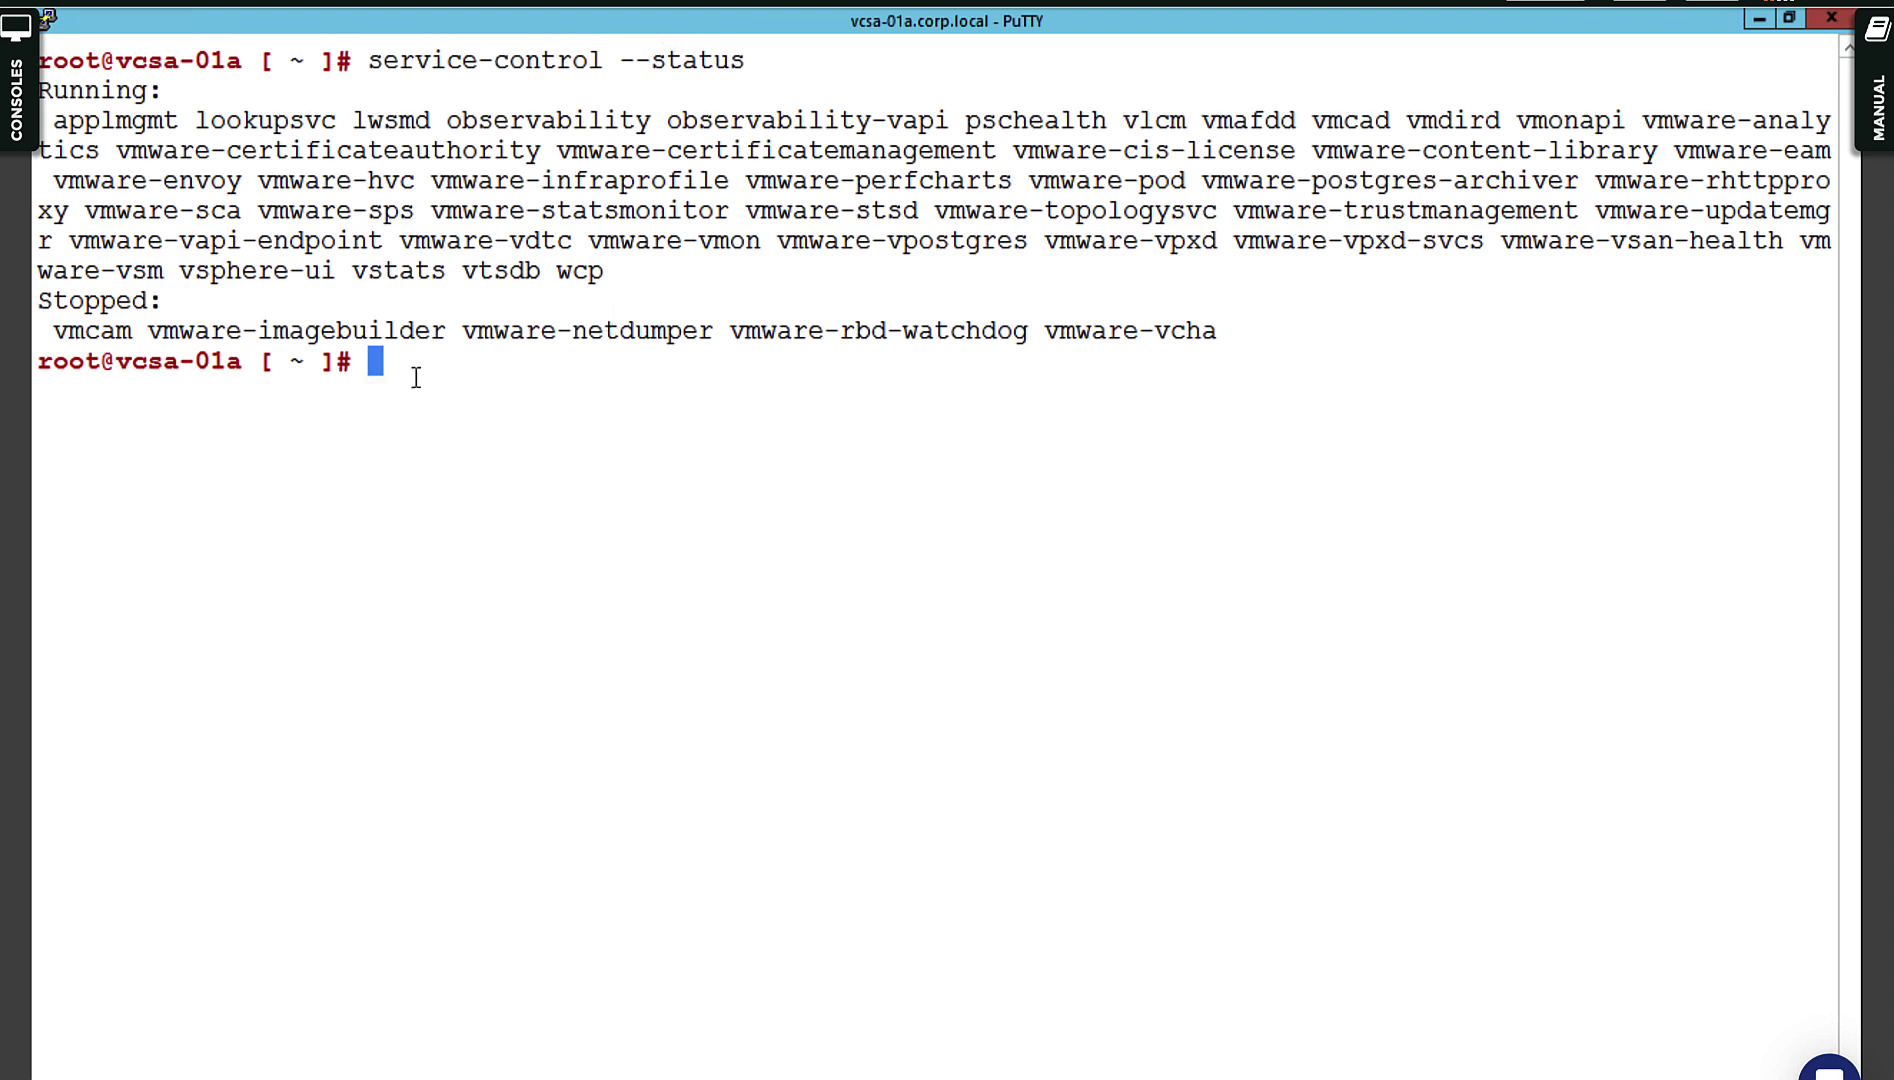
# Stop all vCenter services with the command service-control --stop --all.
pyautogui.press('Up')
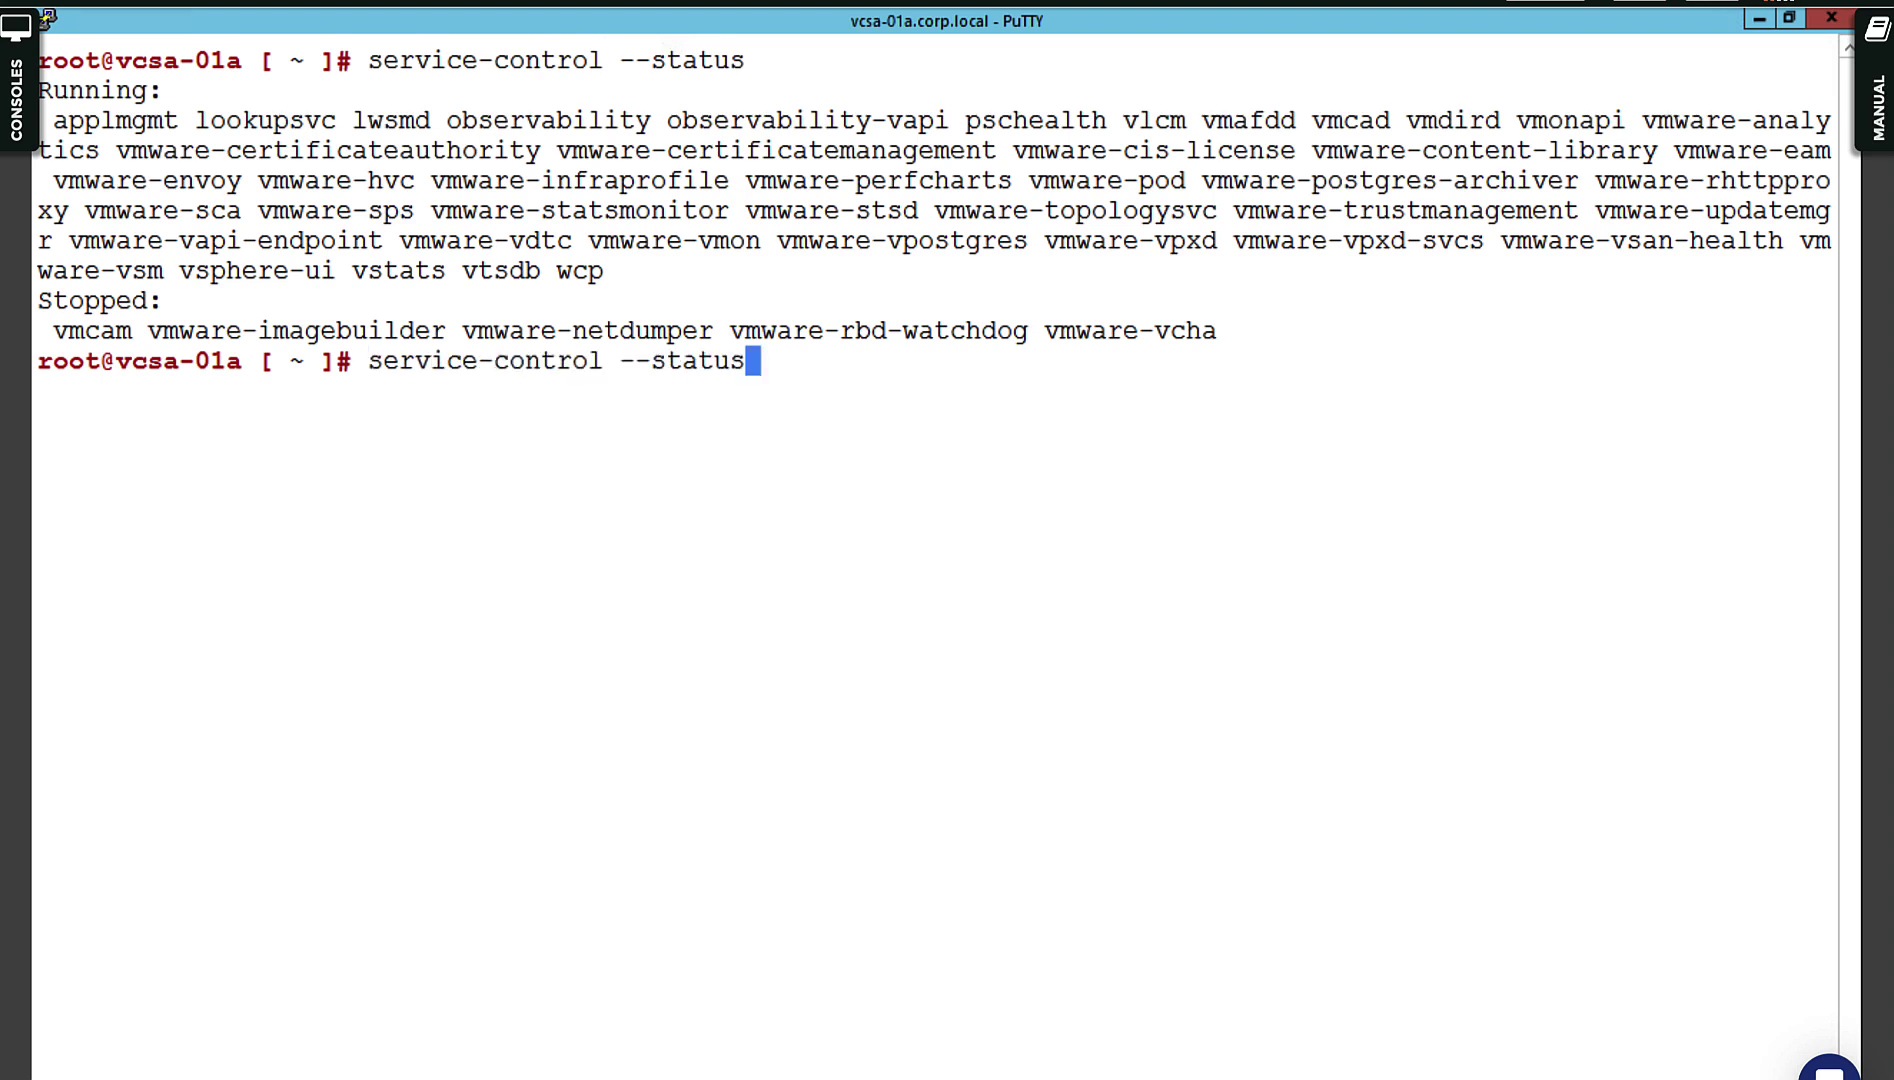
pyautogui.press('BackSpace')
pyautogui.press('BackSpace')
pyautogui.press('BackSpace')
pyautogui.press('BackSpace')
pyautogui.write('op --all')
pyautogui.press('Return')
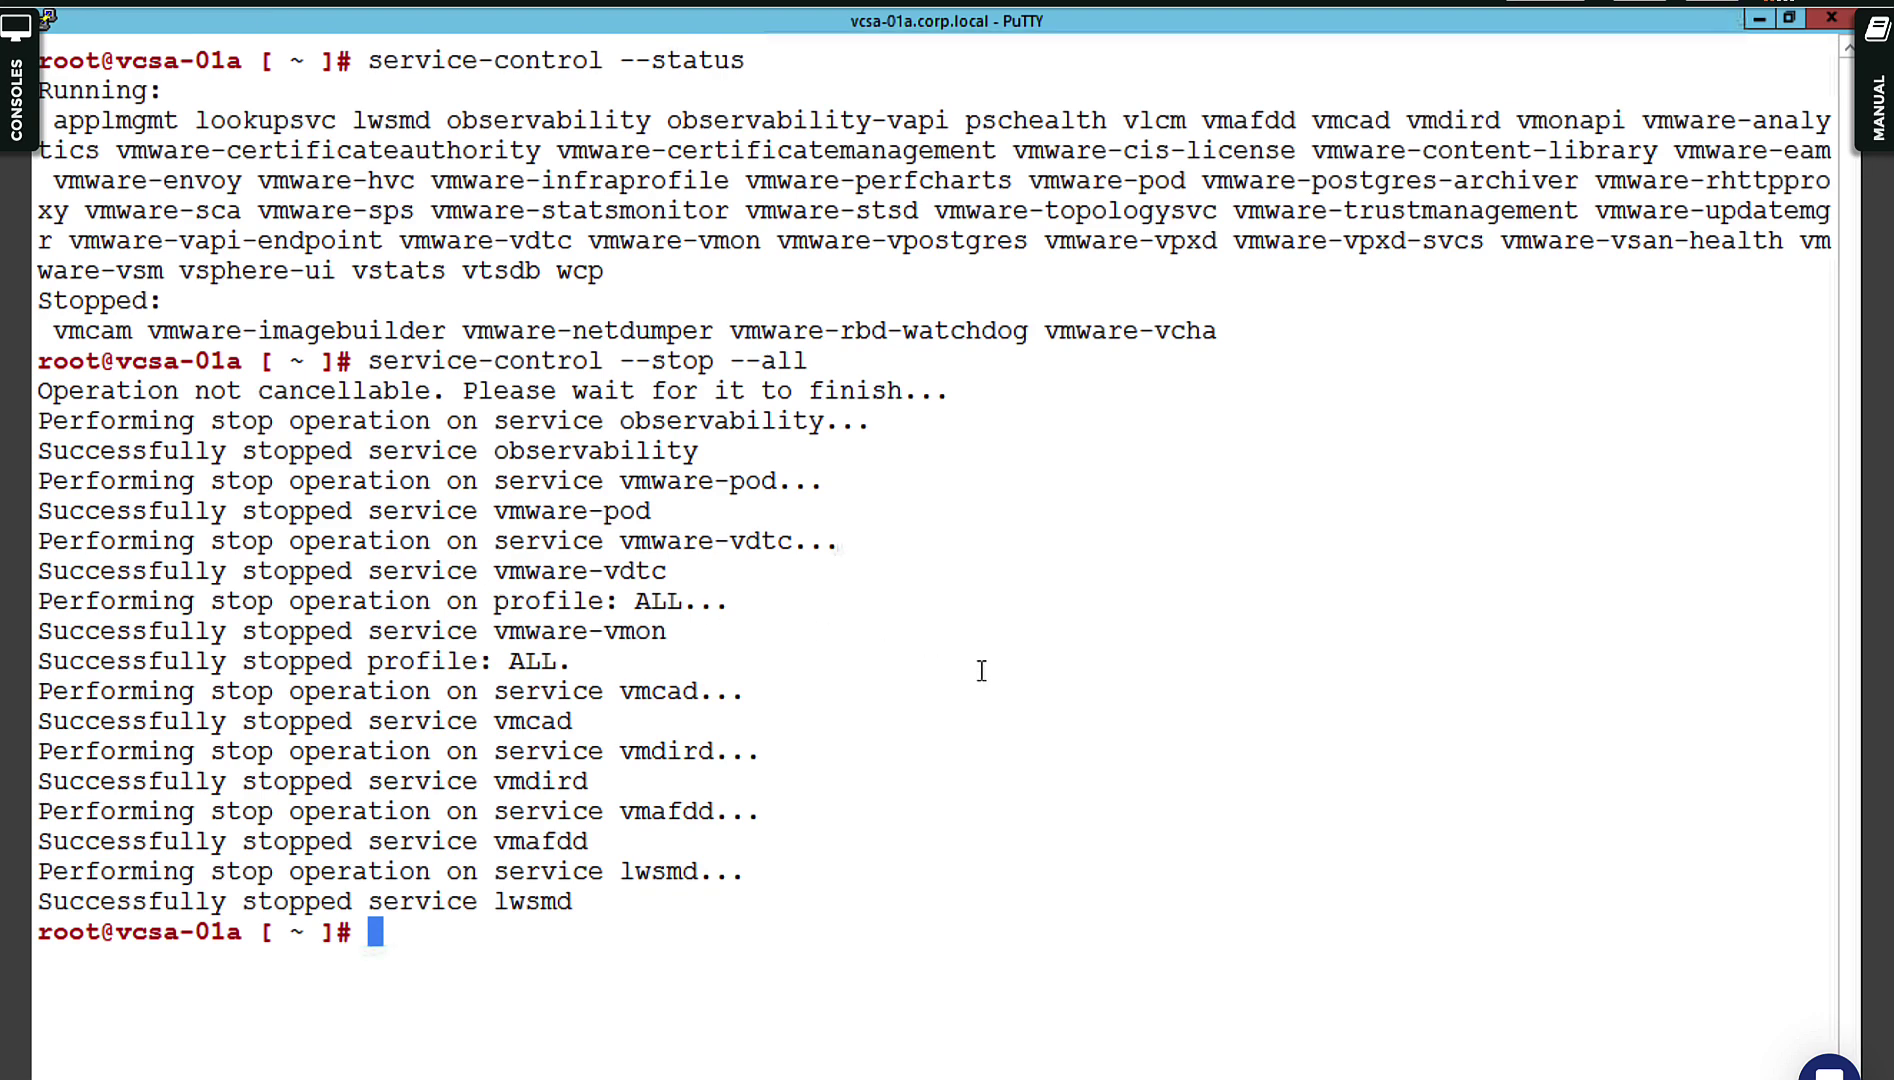
# Show the service status again with service-control --status and review the list of stopped services.
pyautogui.moveTo(373, 360); pyautogui.dragTo(840, 361)
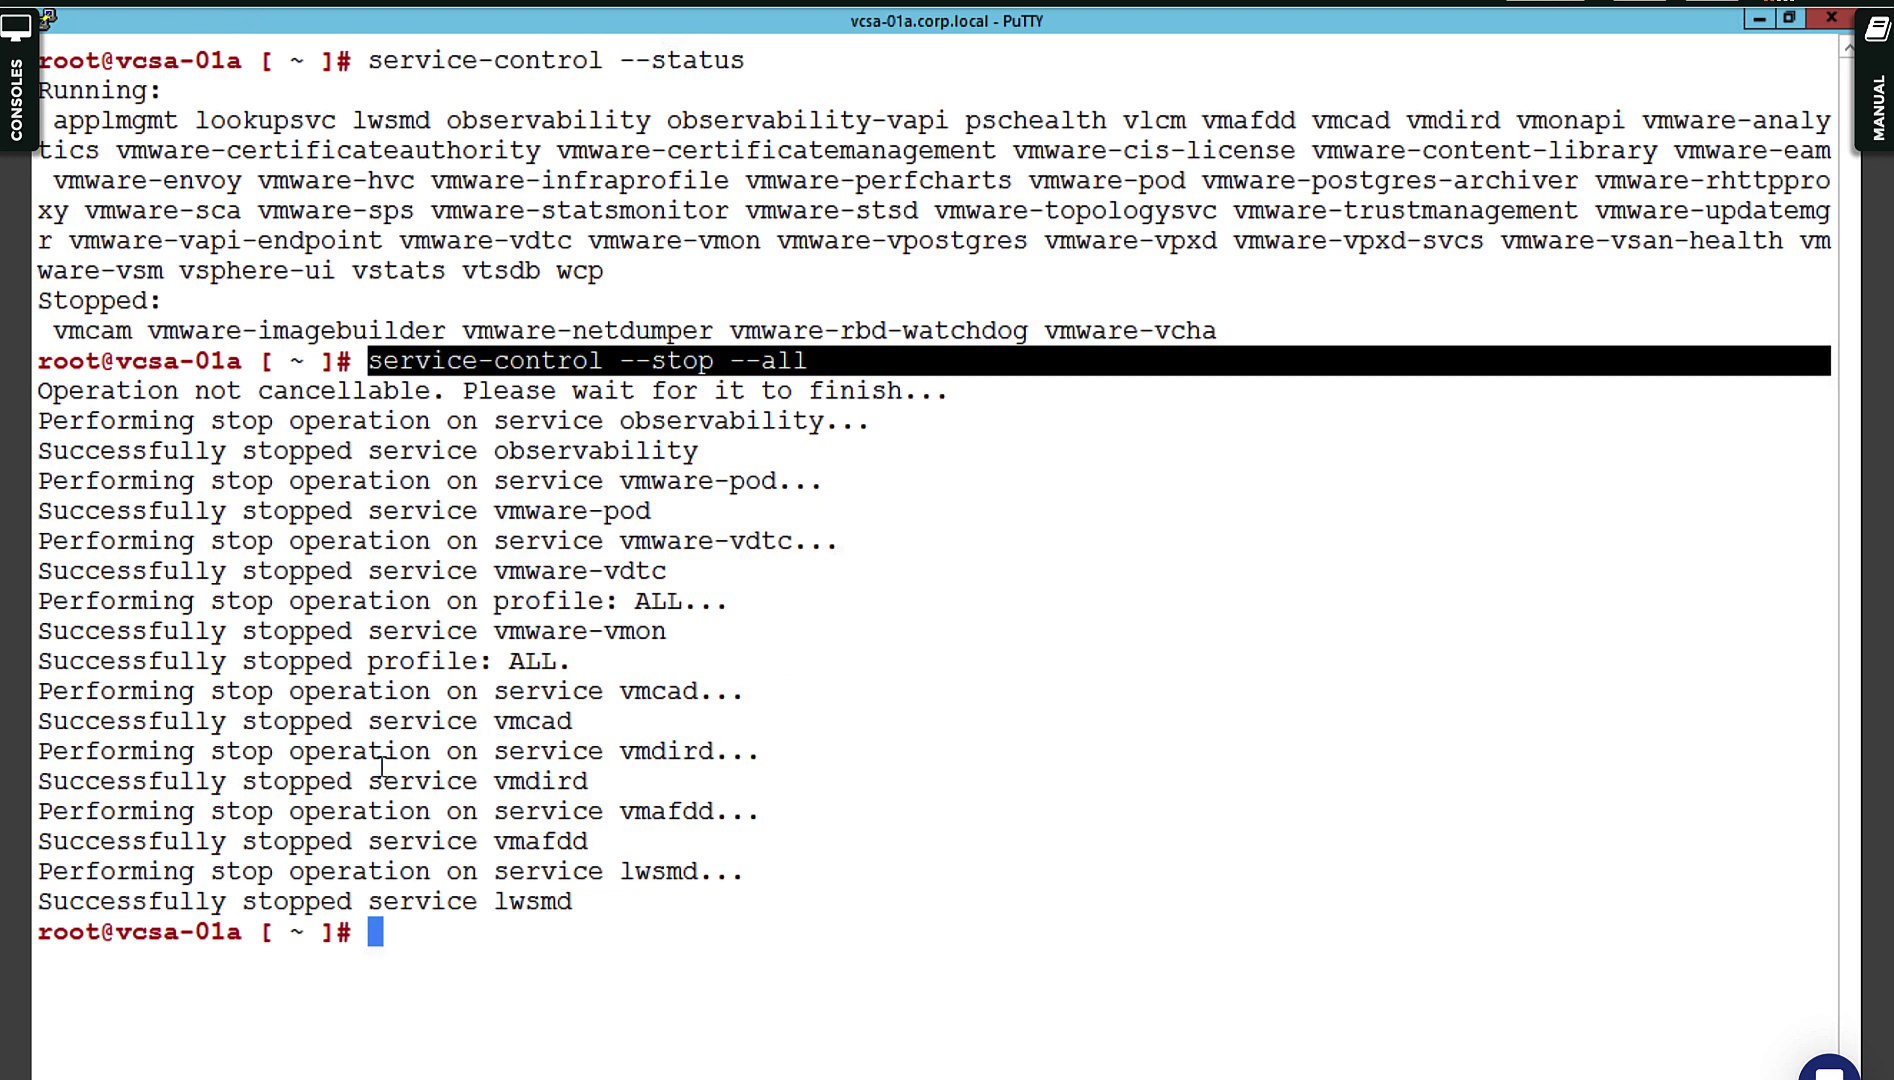
pyautogui.rightClick(472, 933)
pyautogui.press('Up')
pyautogui.press('Up')
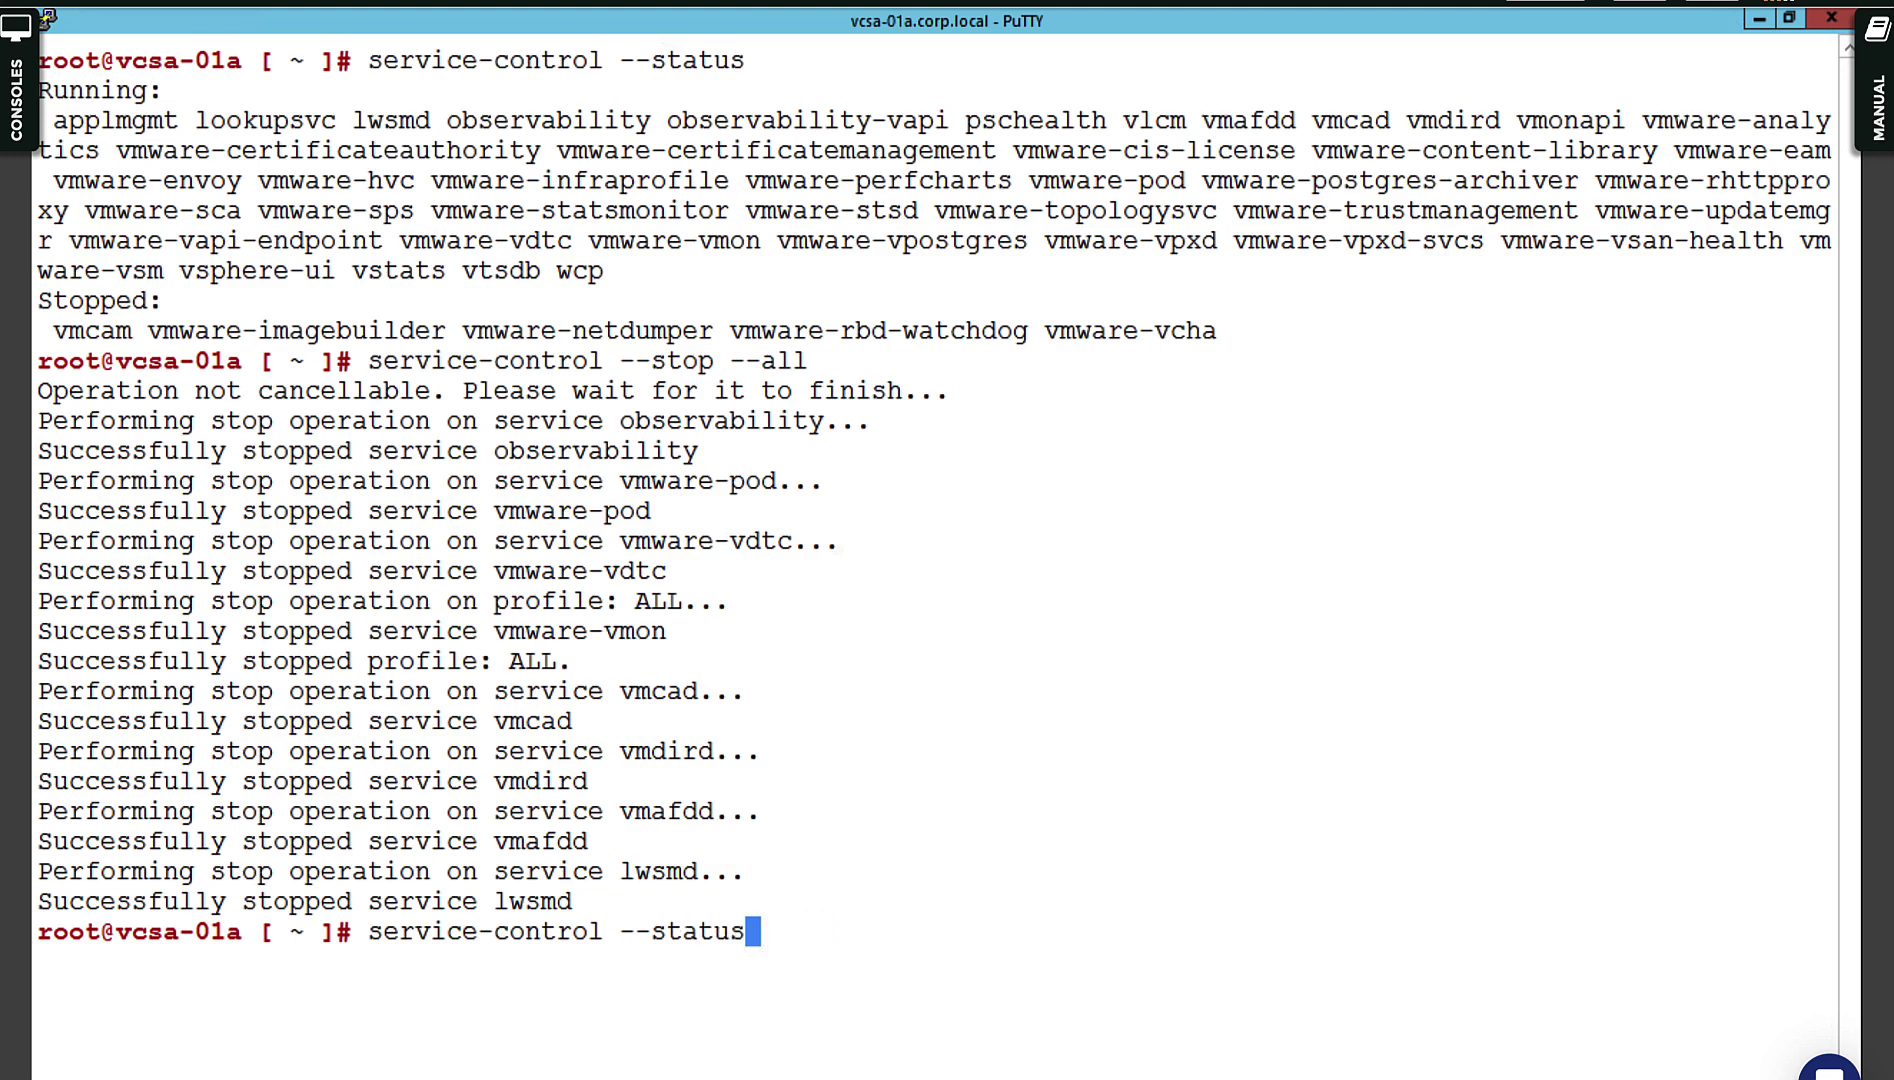
pyautogui.press('Return')
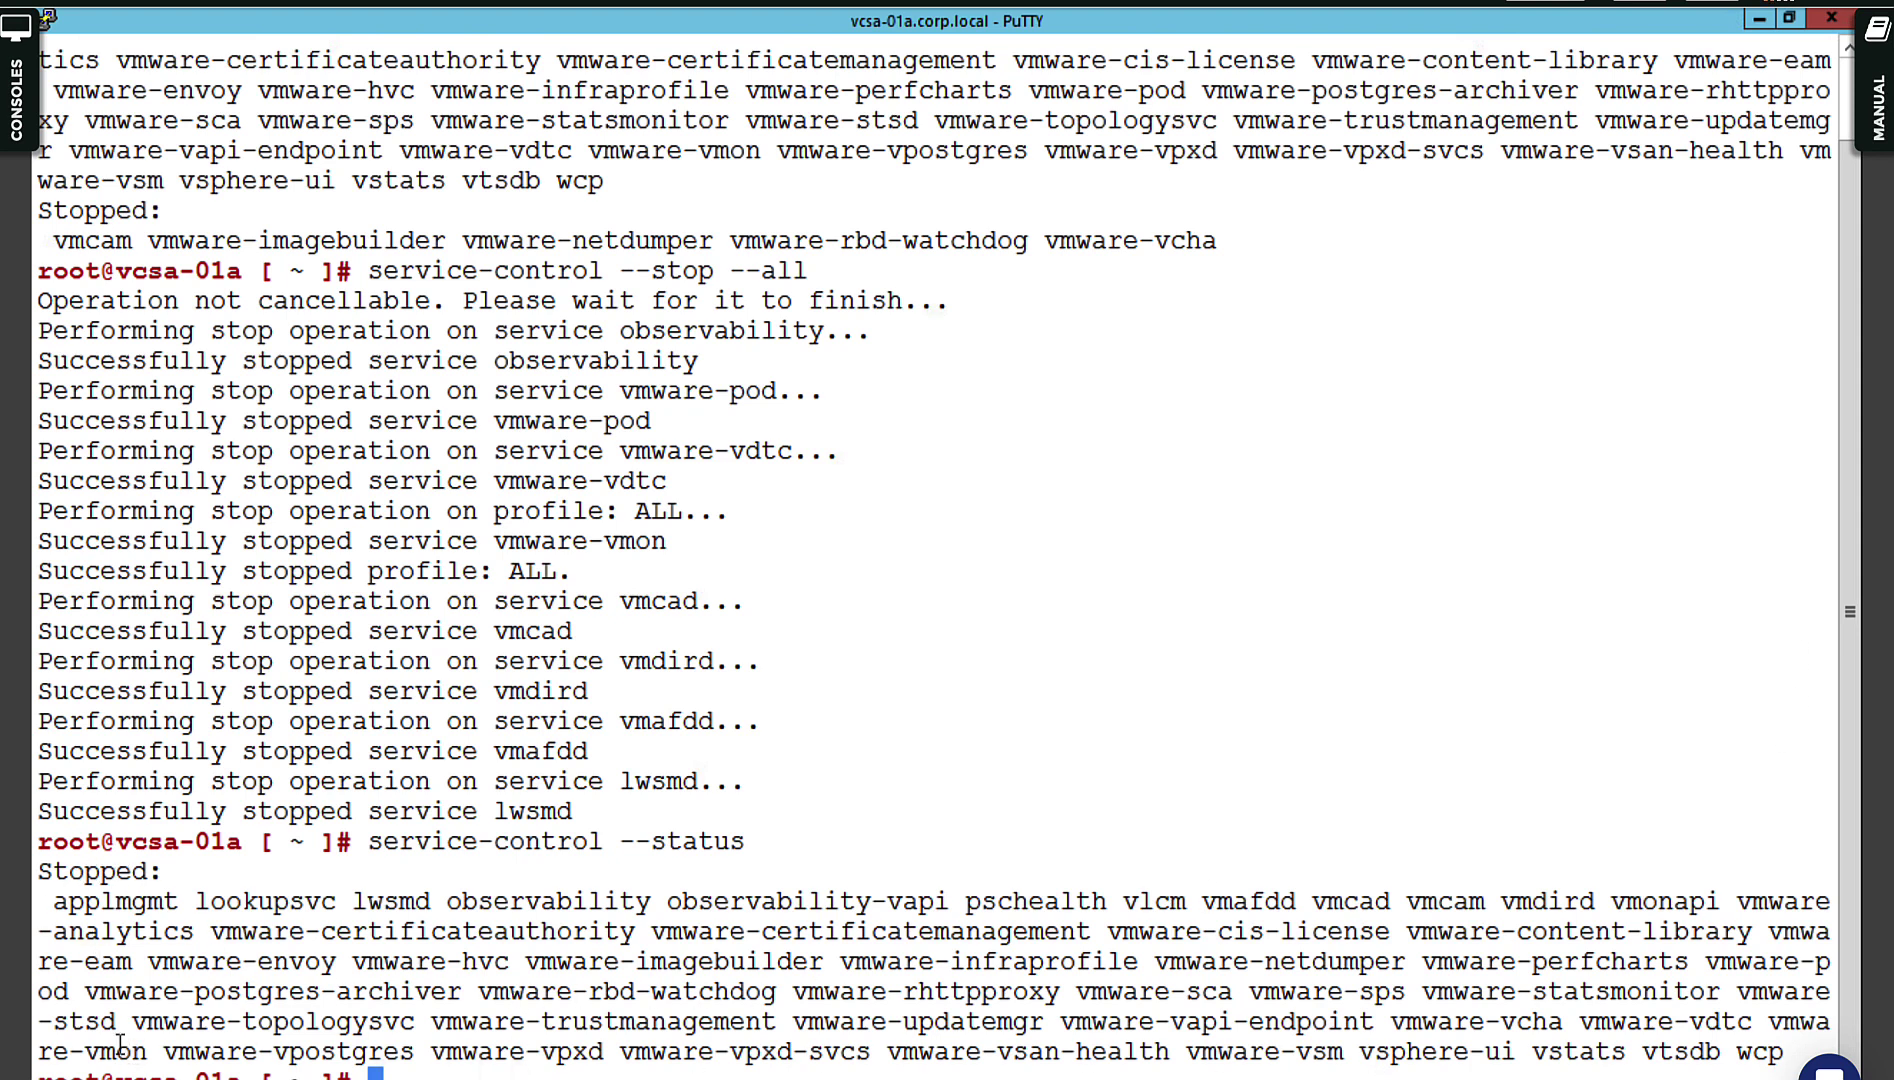
pyautogui.moveTo(52, 880); pyautogui.dragTo(1795, 1055)
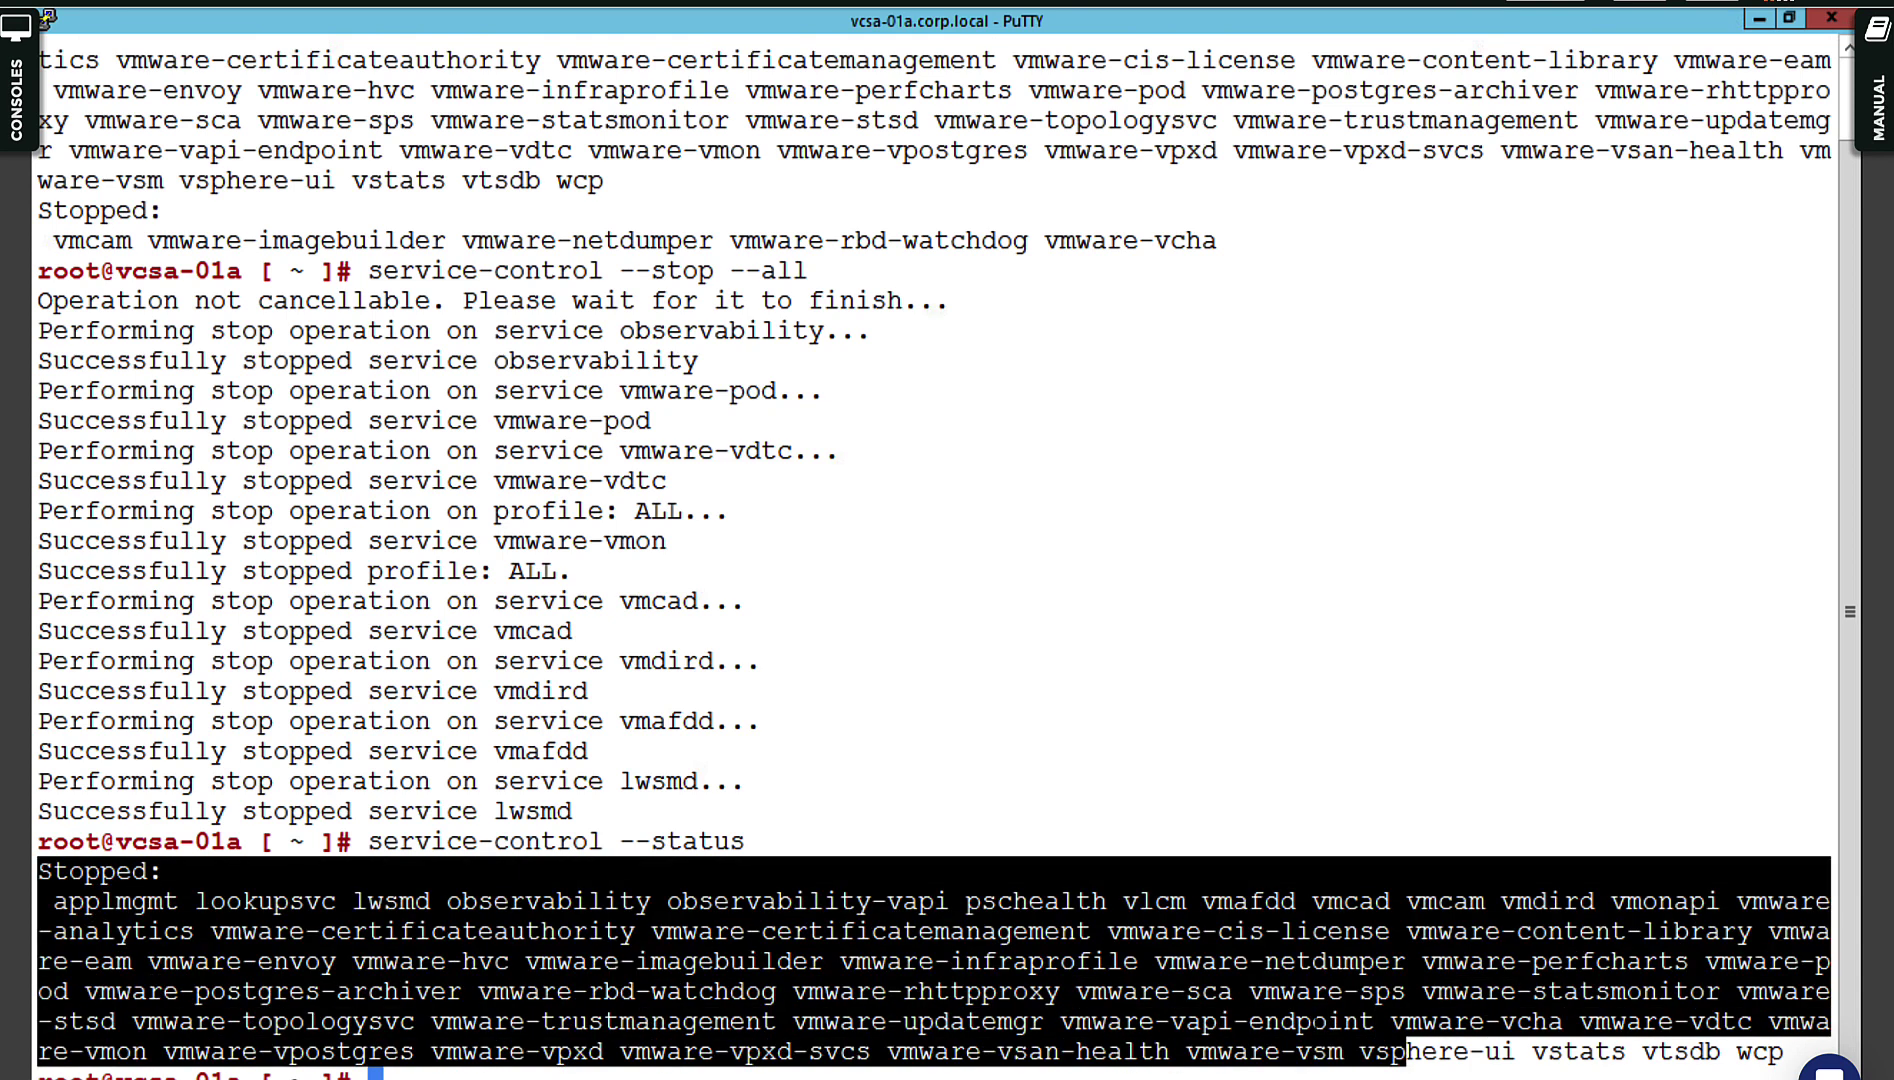
pyautogui.click(560, 1040)
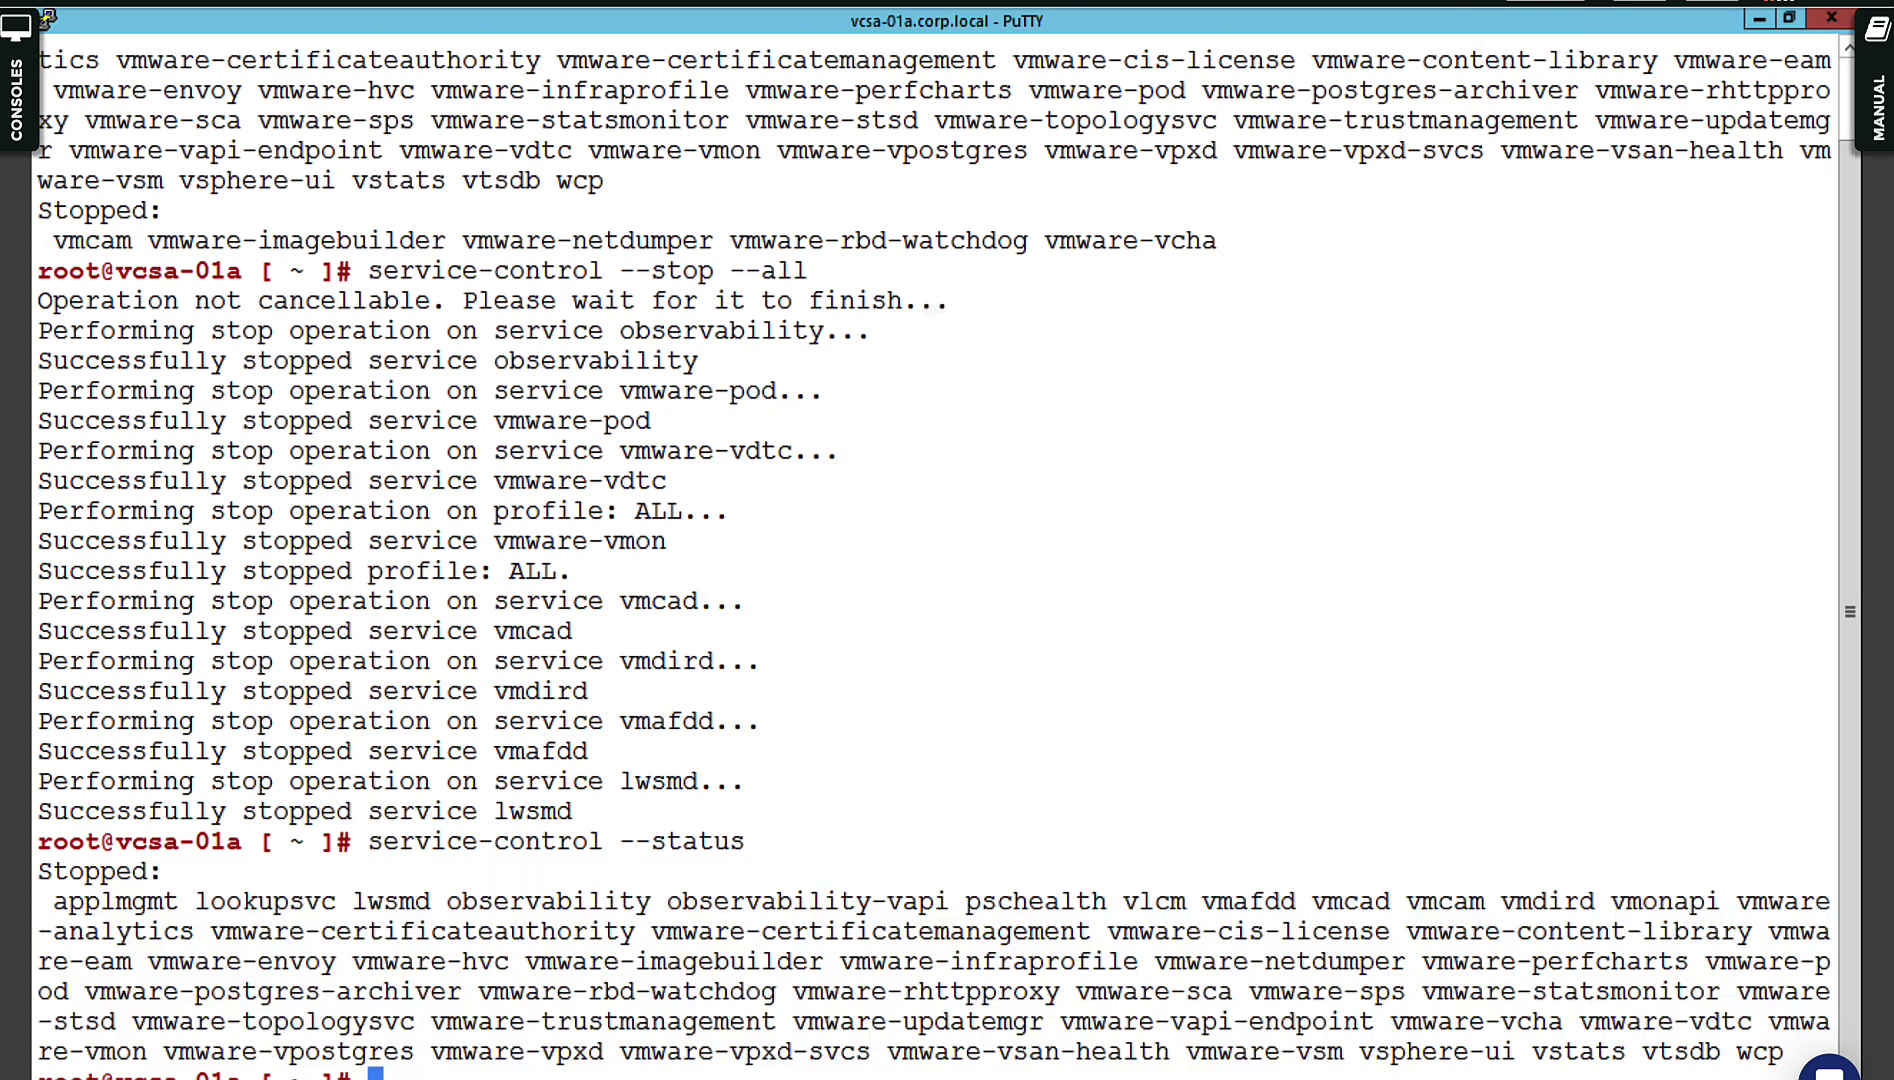
# Switch to the browser and reload the vSphere Client page to check whether it is reachable.
pyautogui.click(660, 1065)
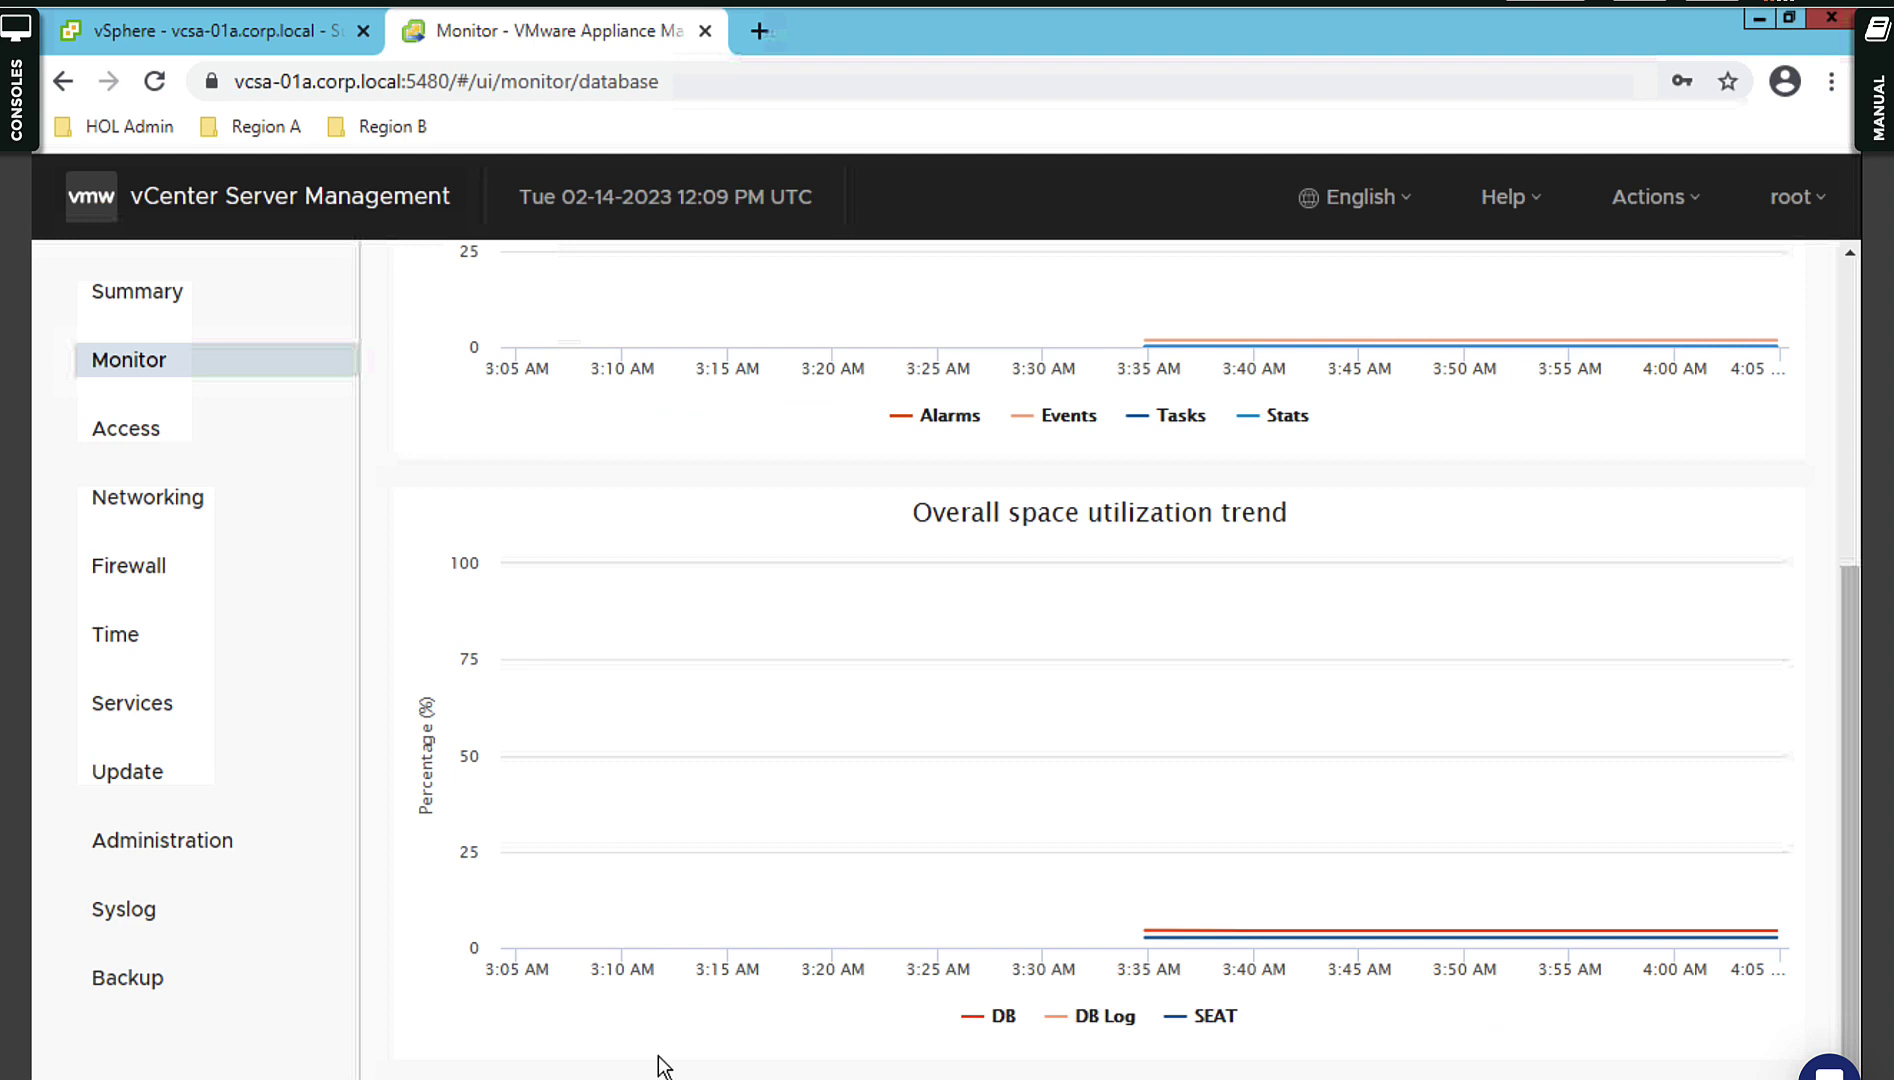
pyautogui.click(269, 33)
pyautogui.click(156, 84)
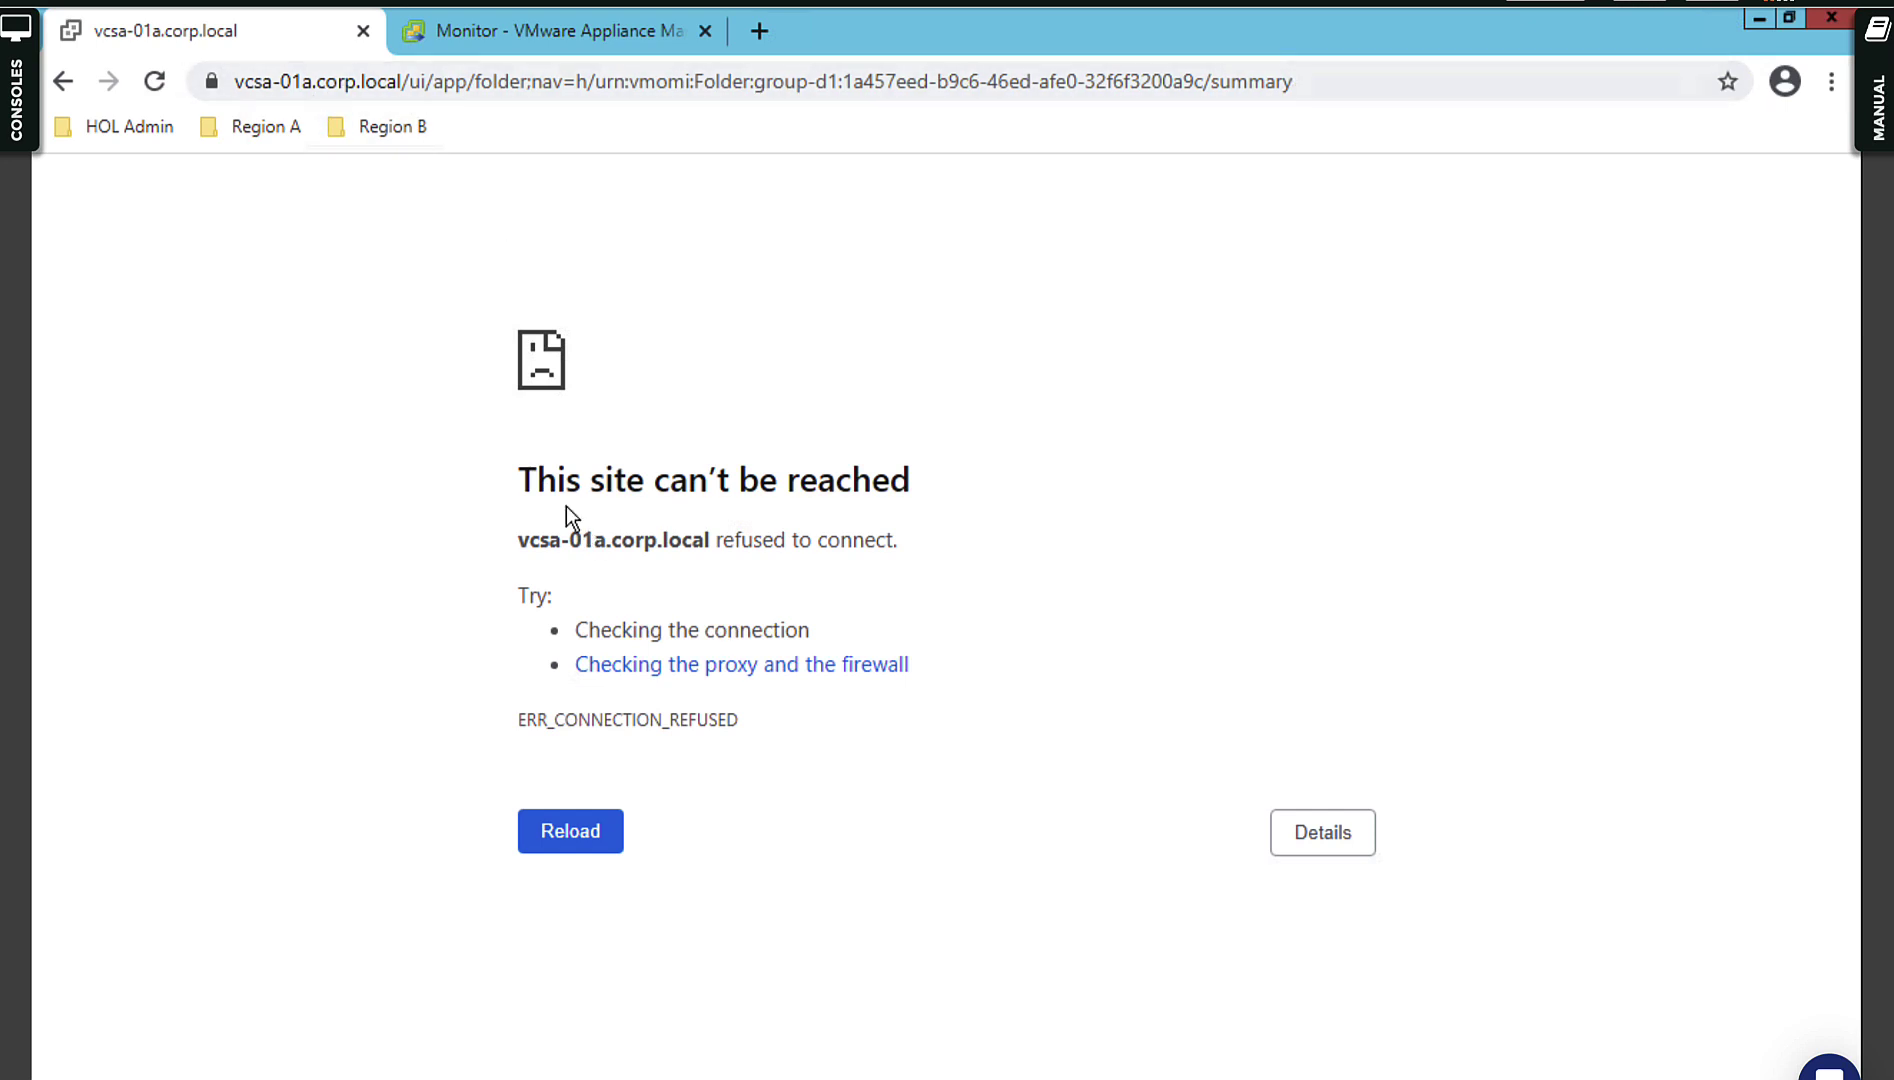
# Reload the vCenter Server Management page and try to log in as root with the saved credentials.
pyautogui.click(553, 38)
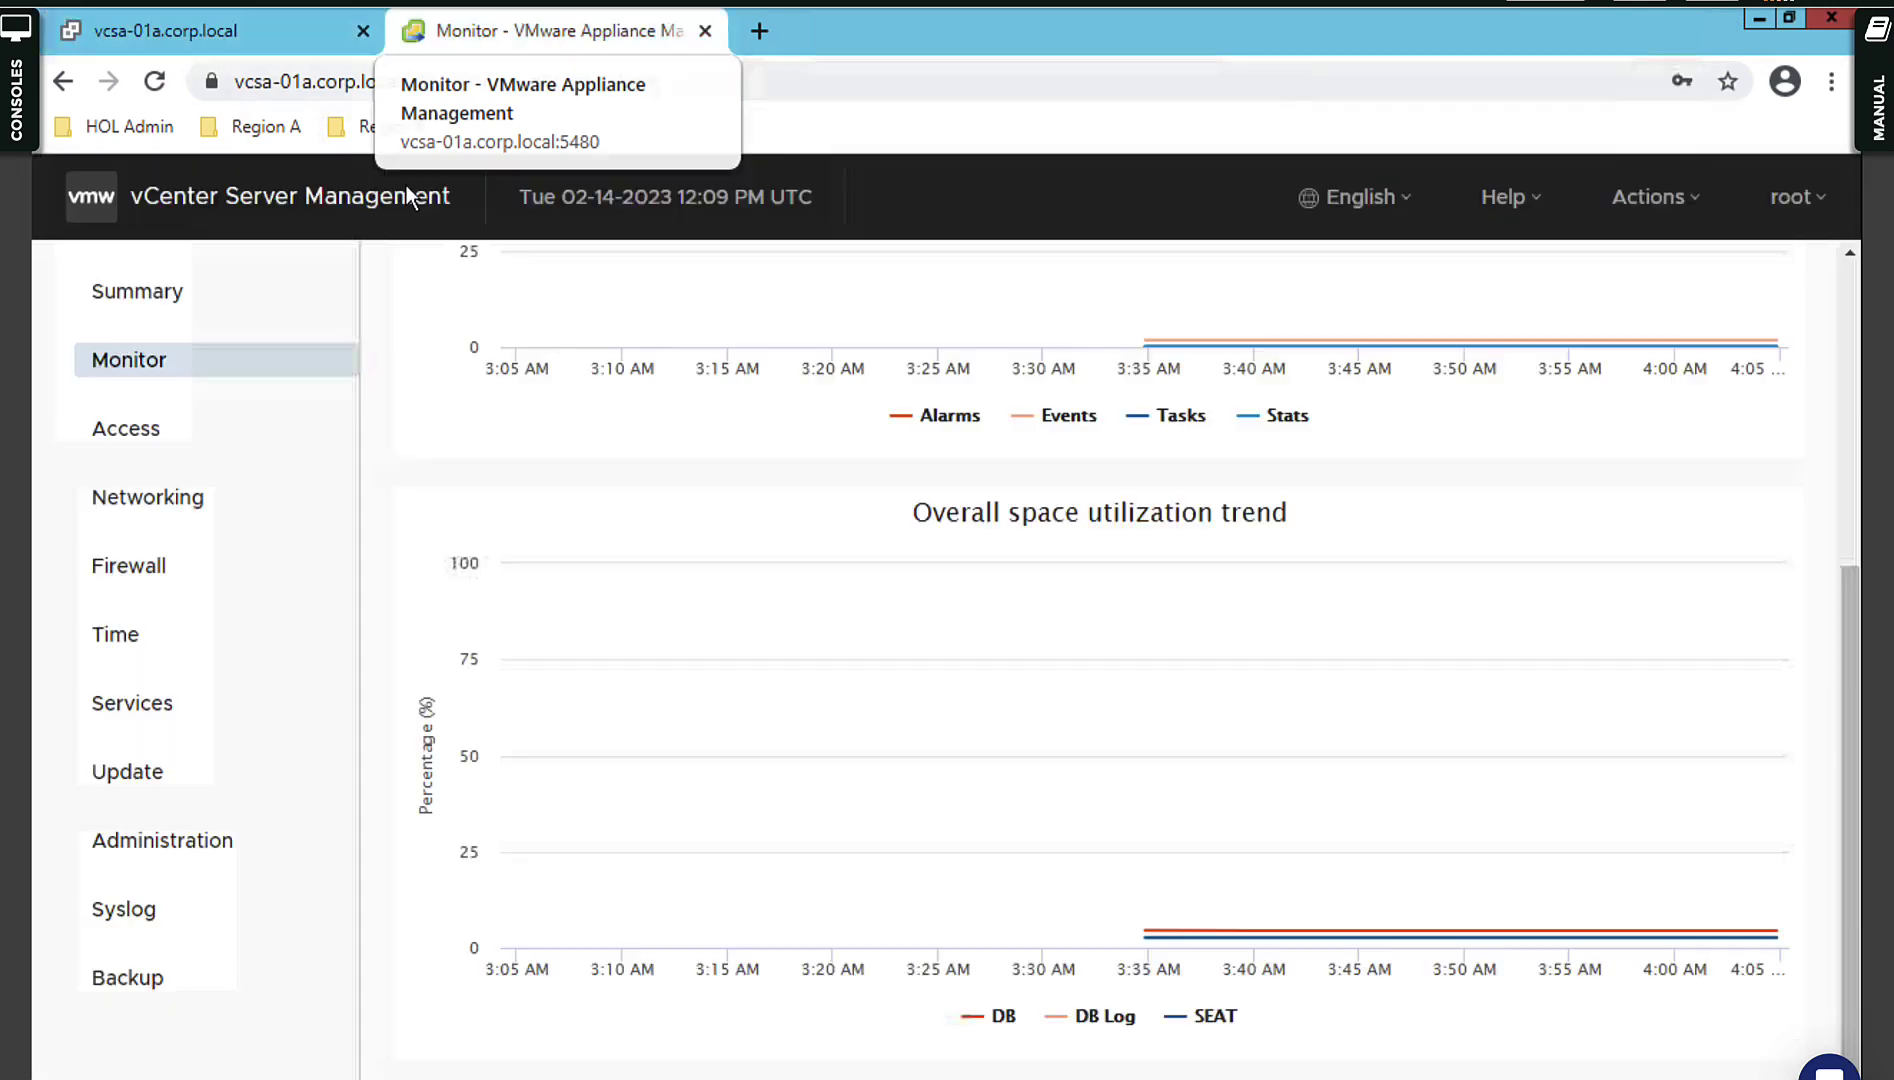
pyautogui.click(152, 80)
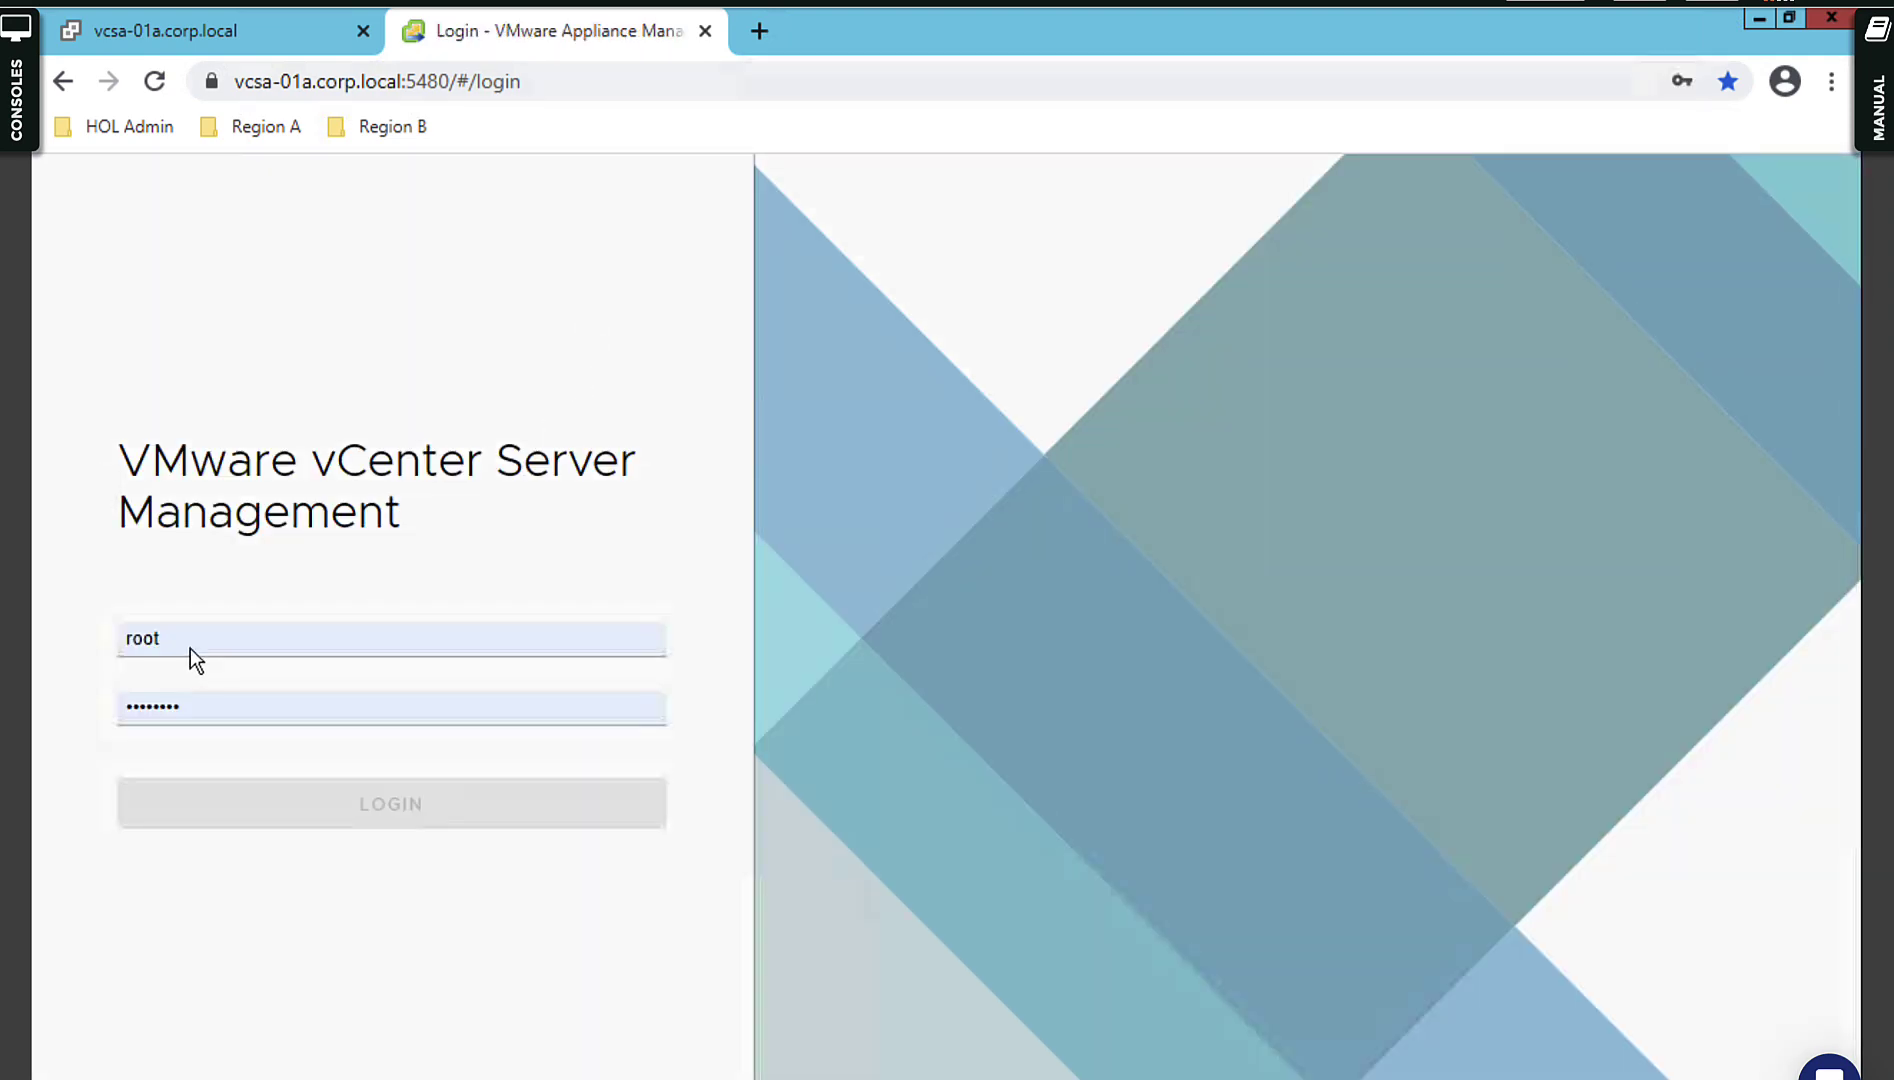
pyautogui.click(190, 646)
pyautogui.click(145, 953)
pyautogui.click(217, 819)
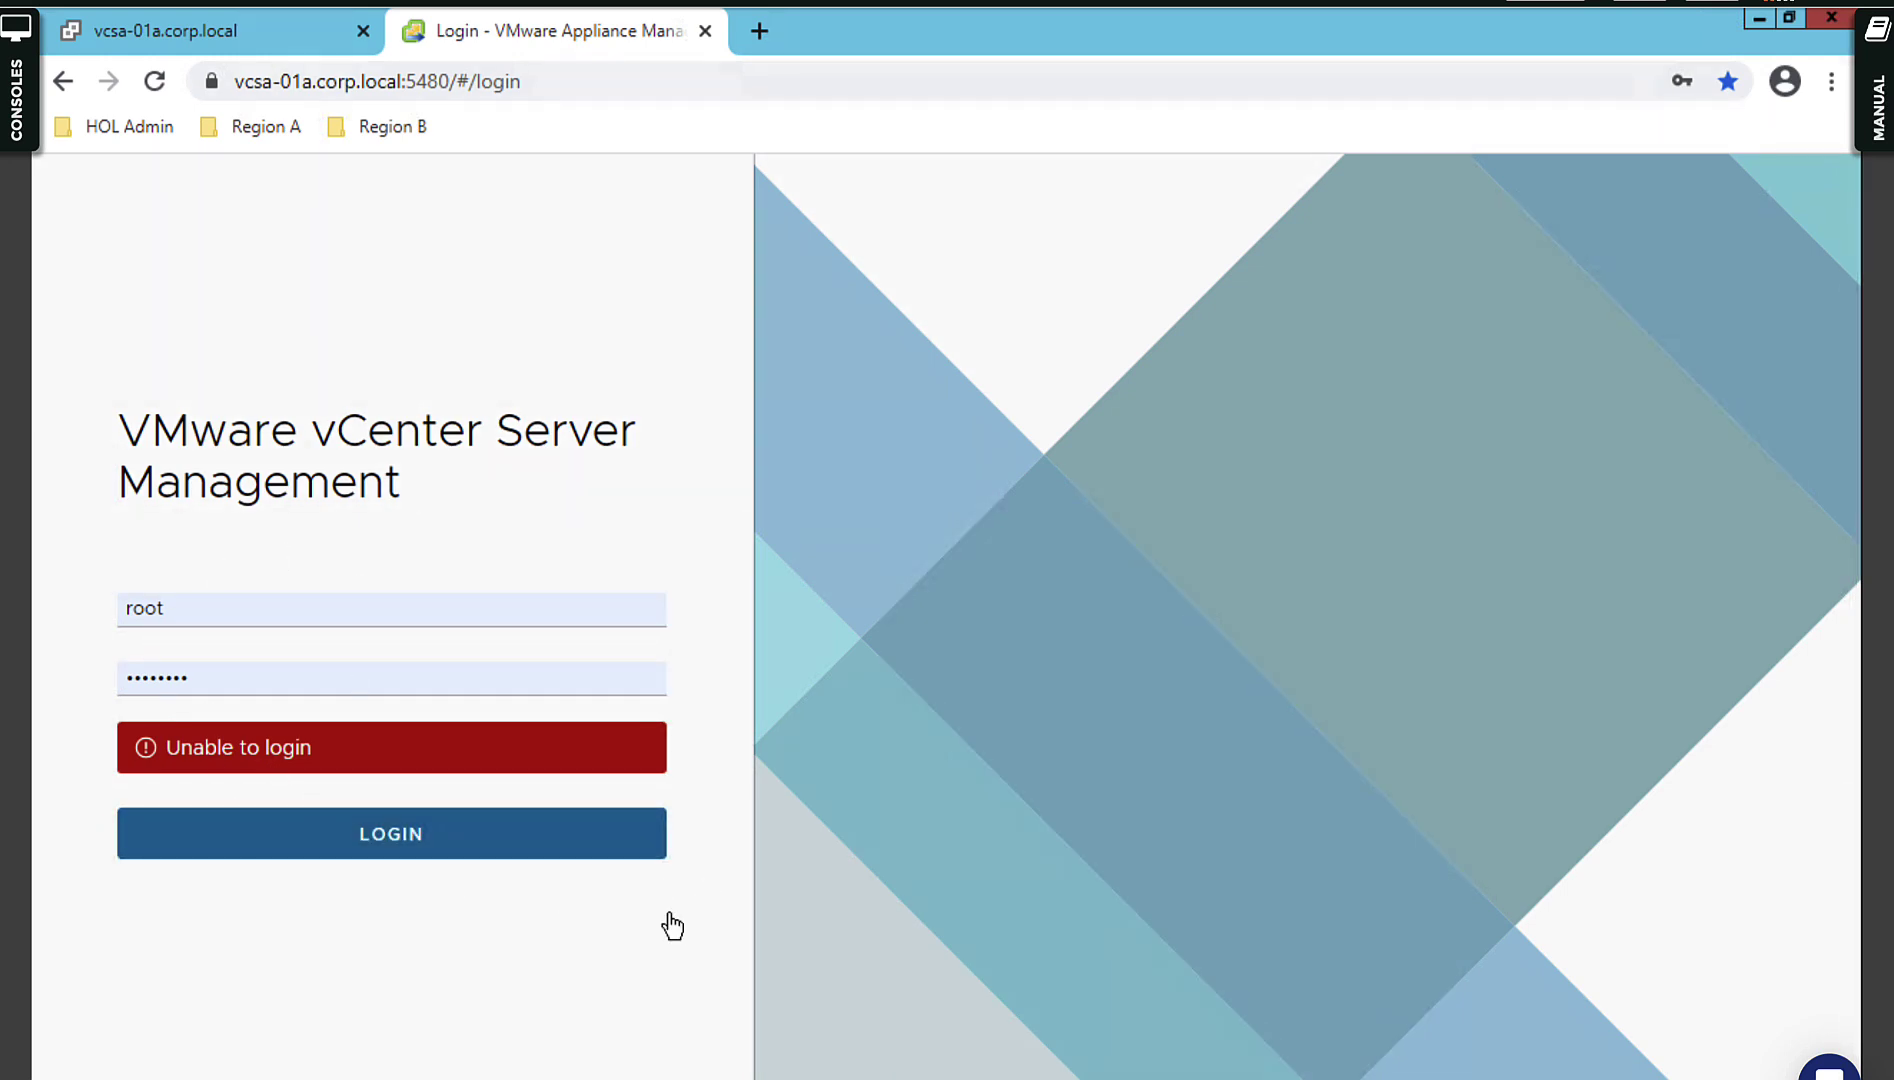
# Switch back to the PuTTY session and start all vCenter services with the command service-control --start --all.
pyautogui.moveTo(633, 1078)
pyautogui.click(400, 975)
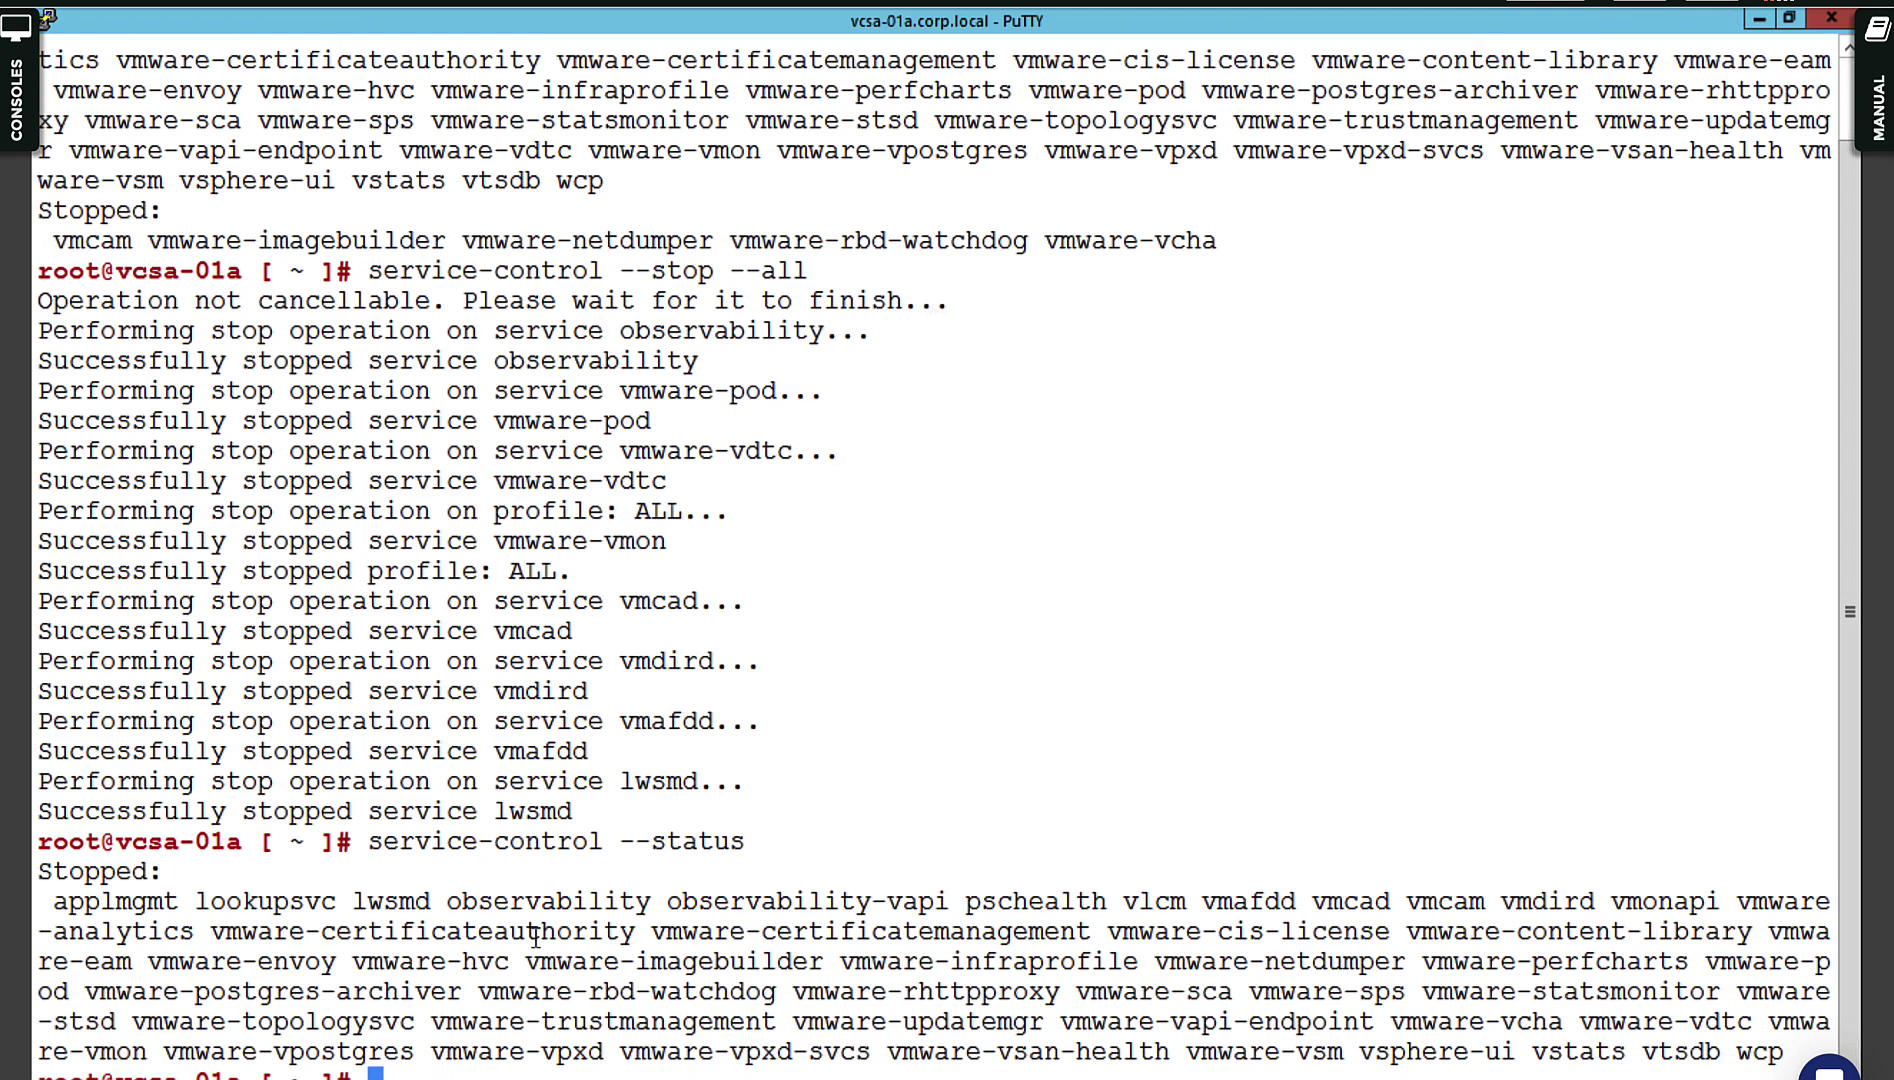
pyautogui.press('Up')
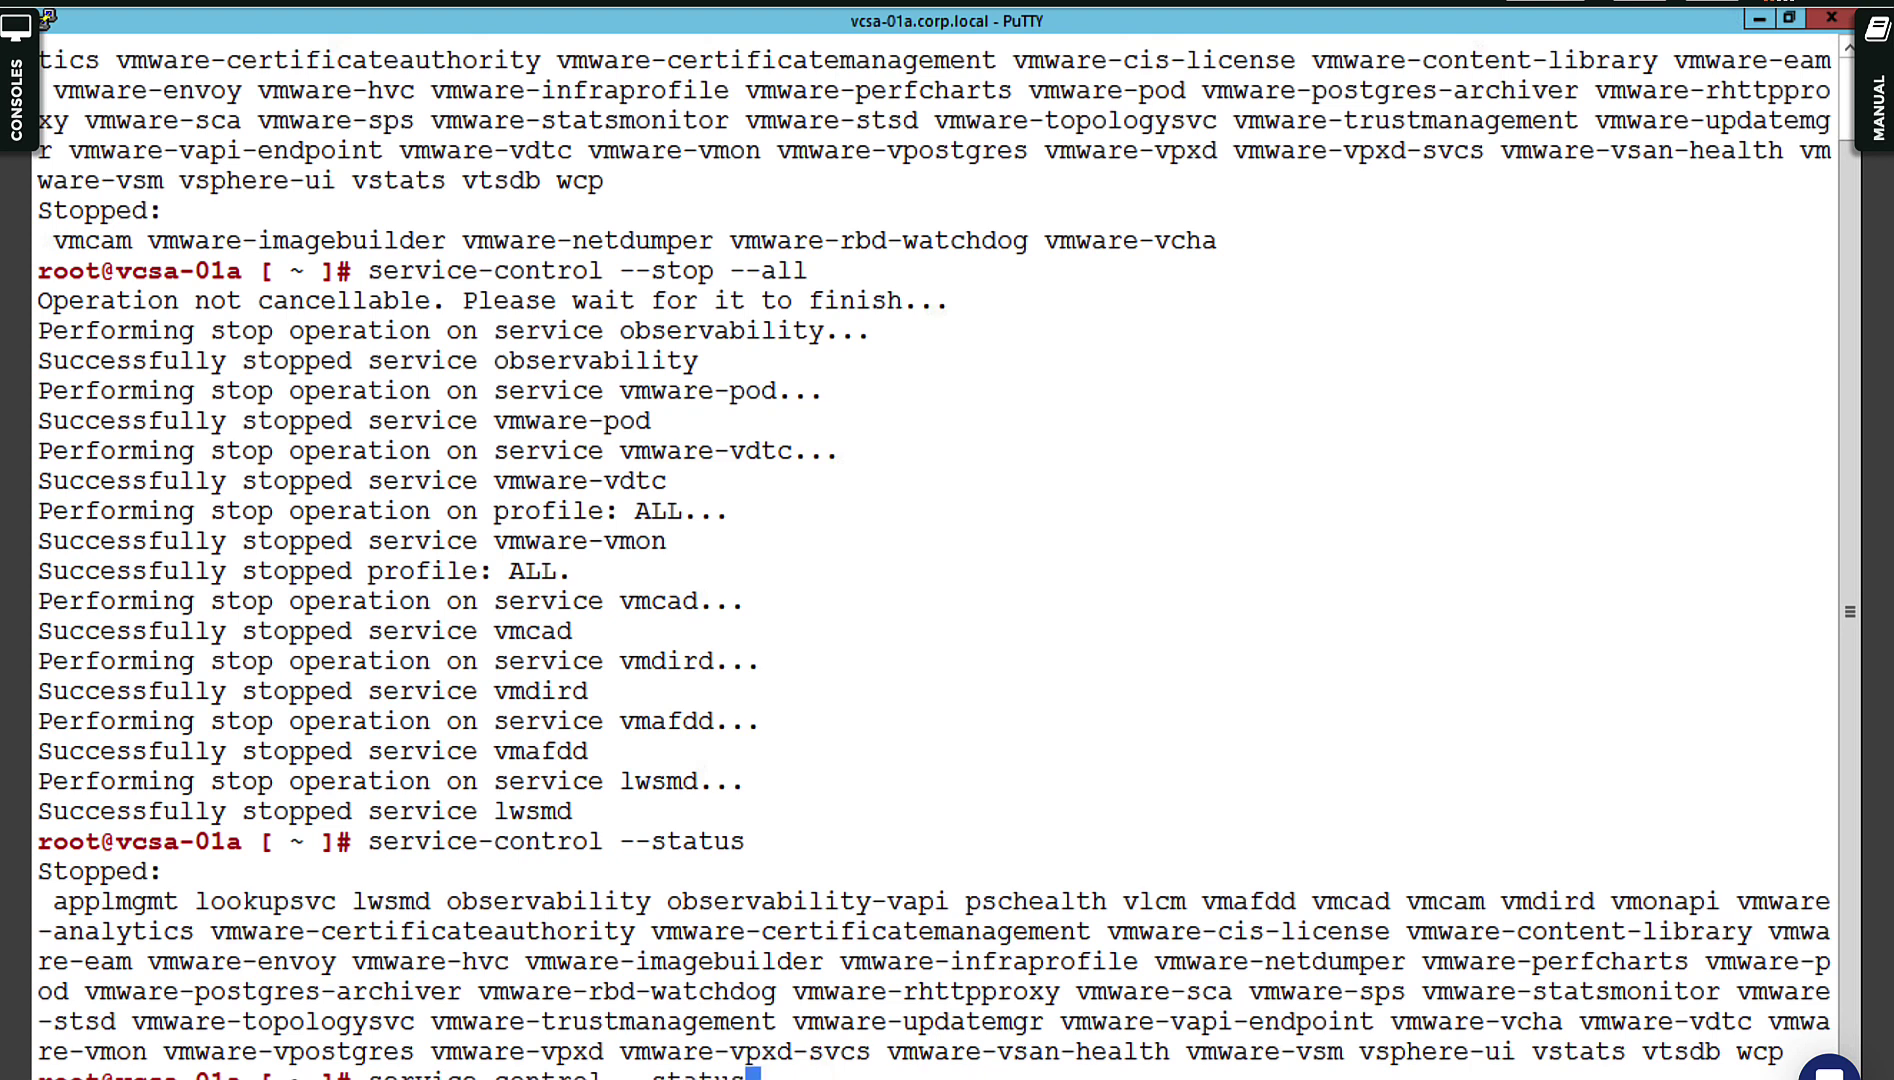
pyautogui.press('Up')
pyautogui.press('Left')
pyautogui.press('Left')
pyautogui.press('Left')
pyautogui.press('Left')
pyautogui.press('Left')
pyautogui.press('Left')
pyautogui.press('Left')
pyautogui.press('Delete')
pyautogui.press('BackSpace')
pyautogui.write('art')
pyautogui.press('Return')
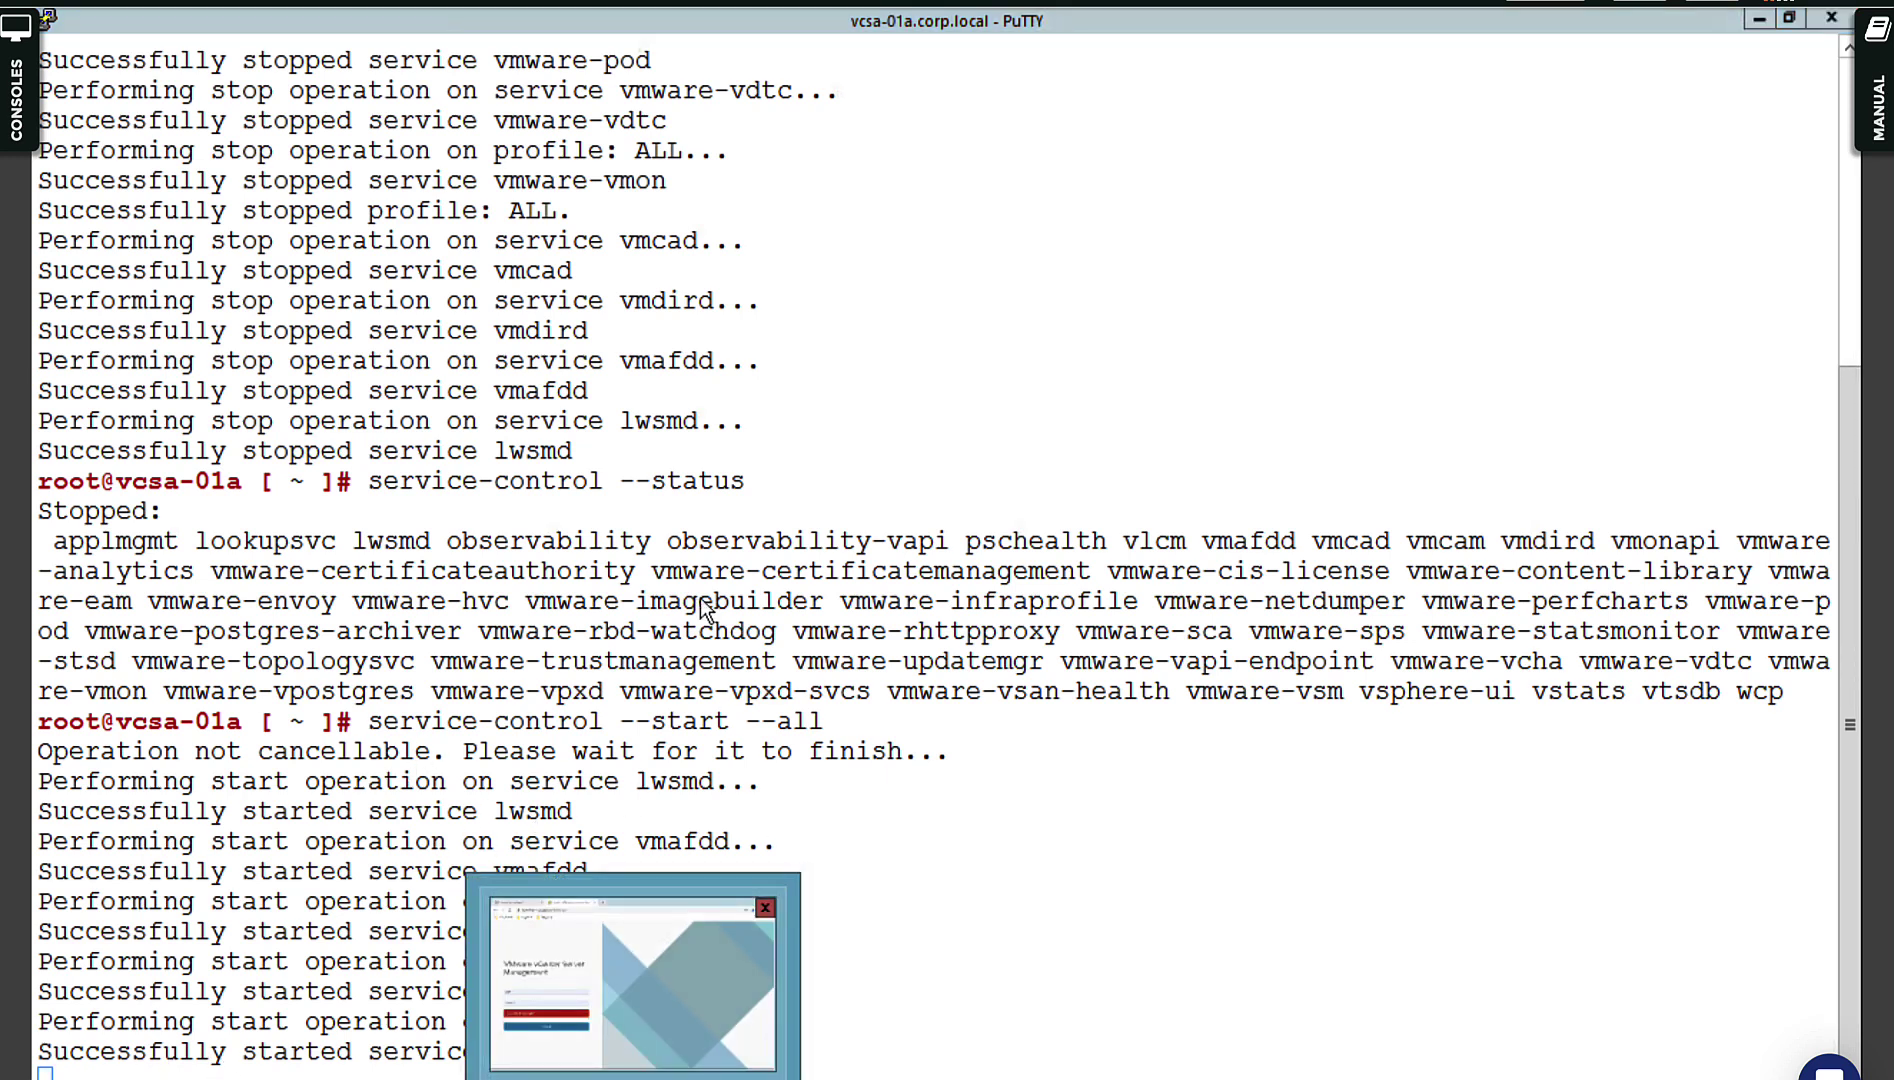
pyautogui.click(613, 972)
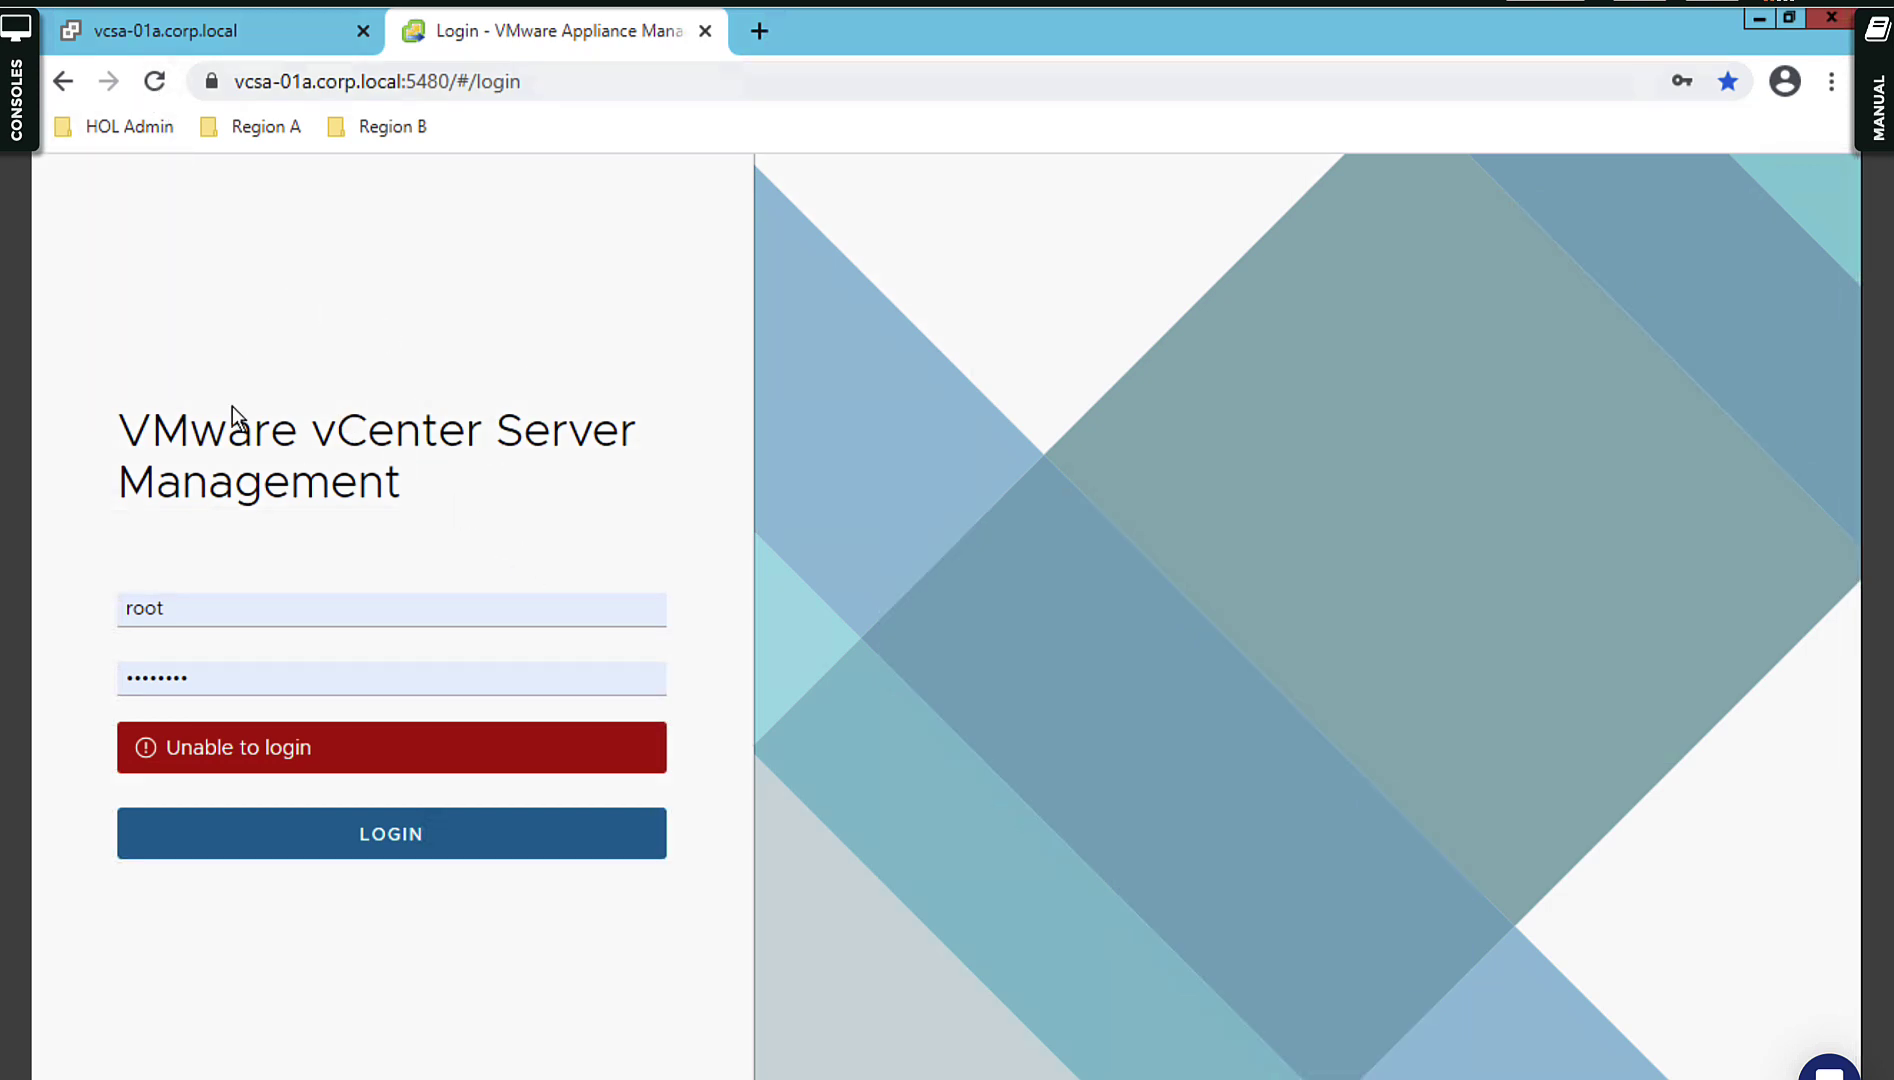
pyautogui.hotkey('alt', 'Tab')
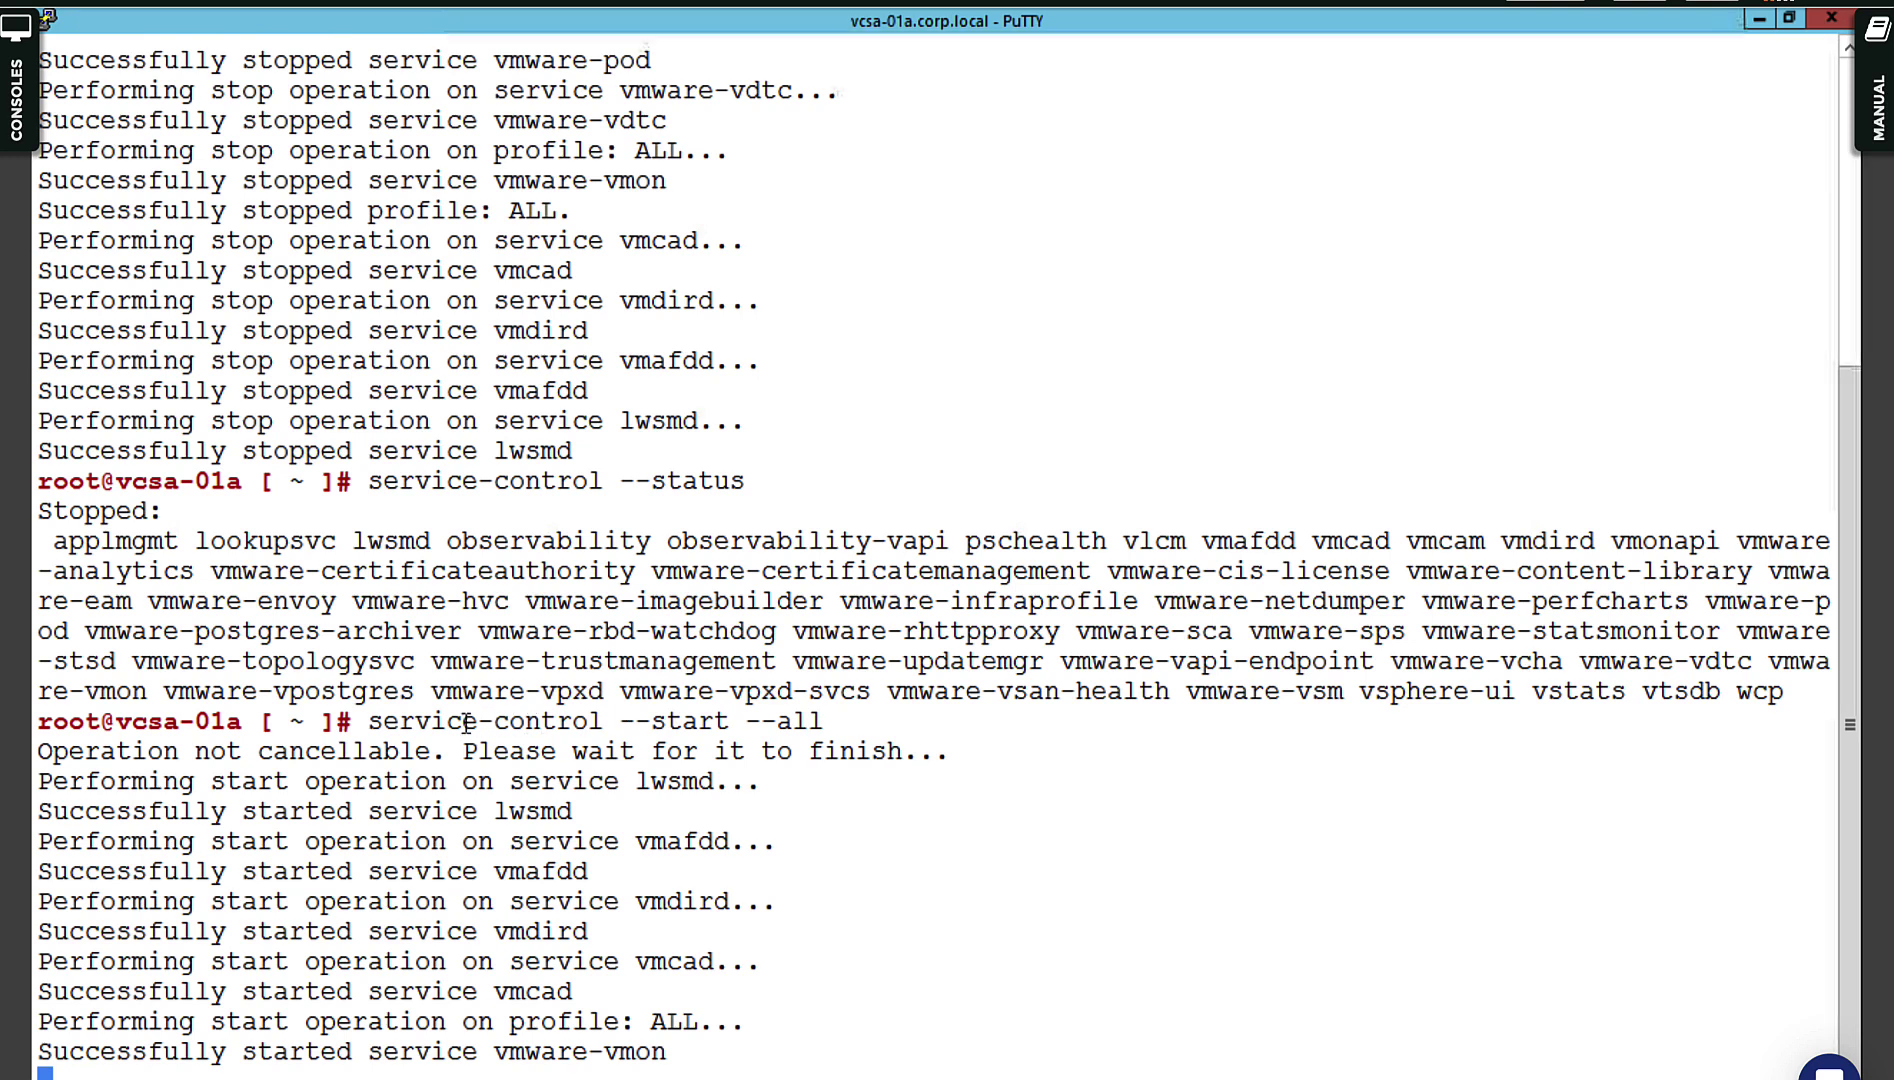
pyautogui.moveTo(466, 723); pyautogui.dragTo(500, 745)
pyautogui.click(876, 882)
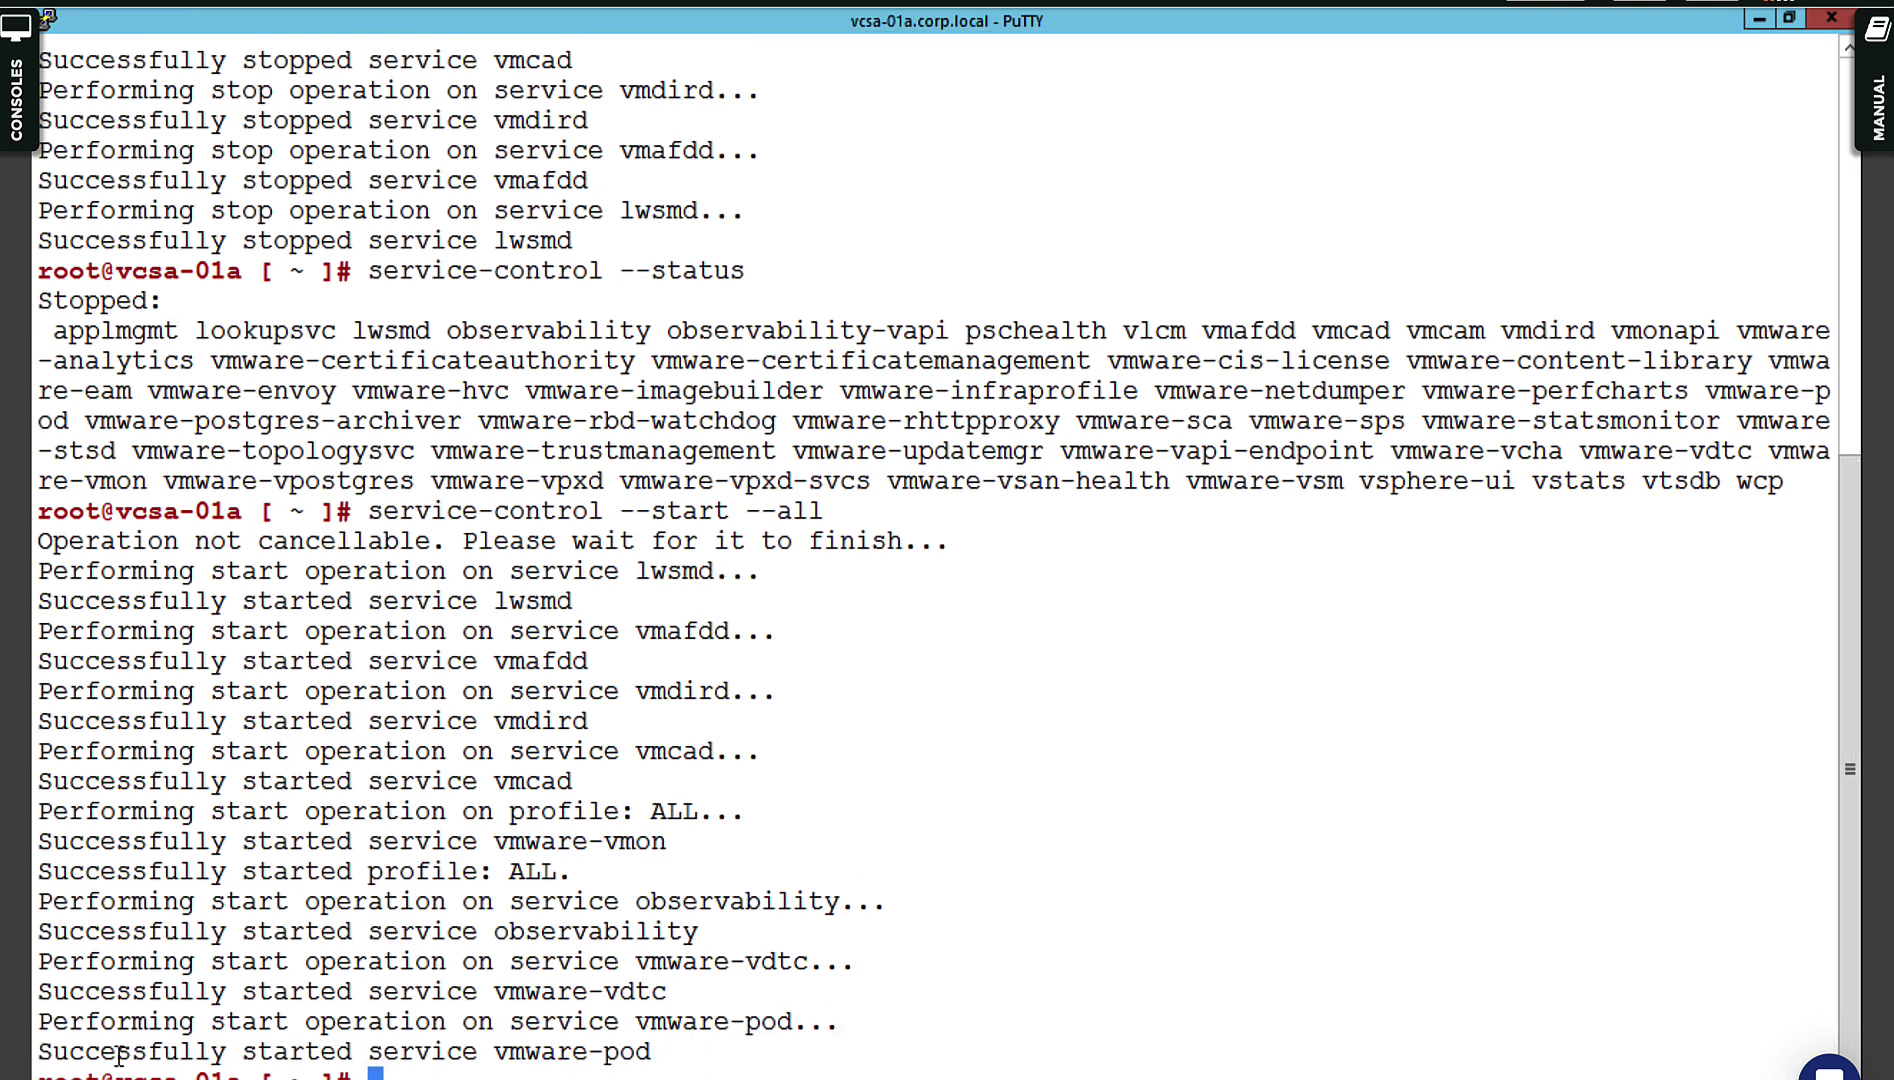
# Review the output of the start operation and check all services again with service-control --status.
pyautogui.moveTo(660, 1056); pyautogui.dragTo(42, 540)
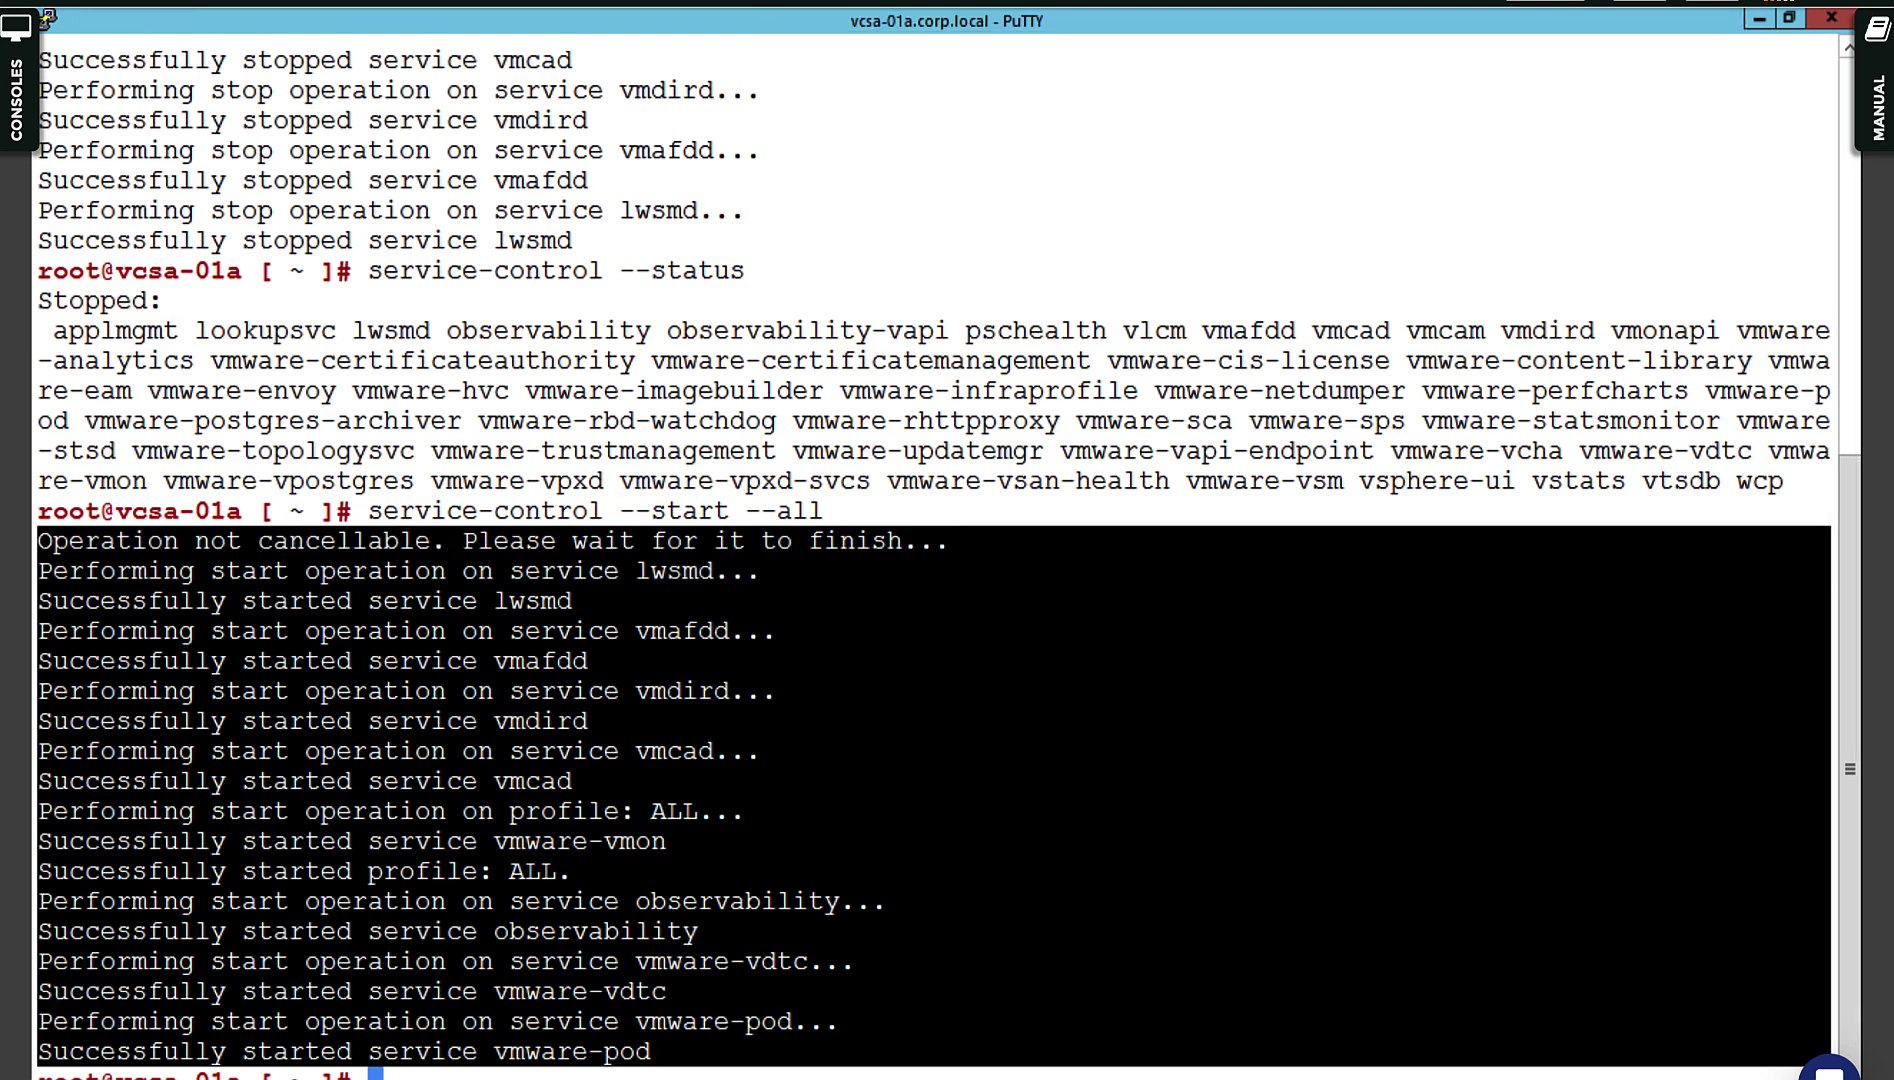
pyautogui.click(468, 1070)
pyautogui.press('Up')
pyautogui.press('Up')
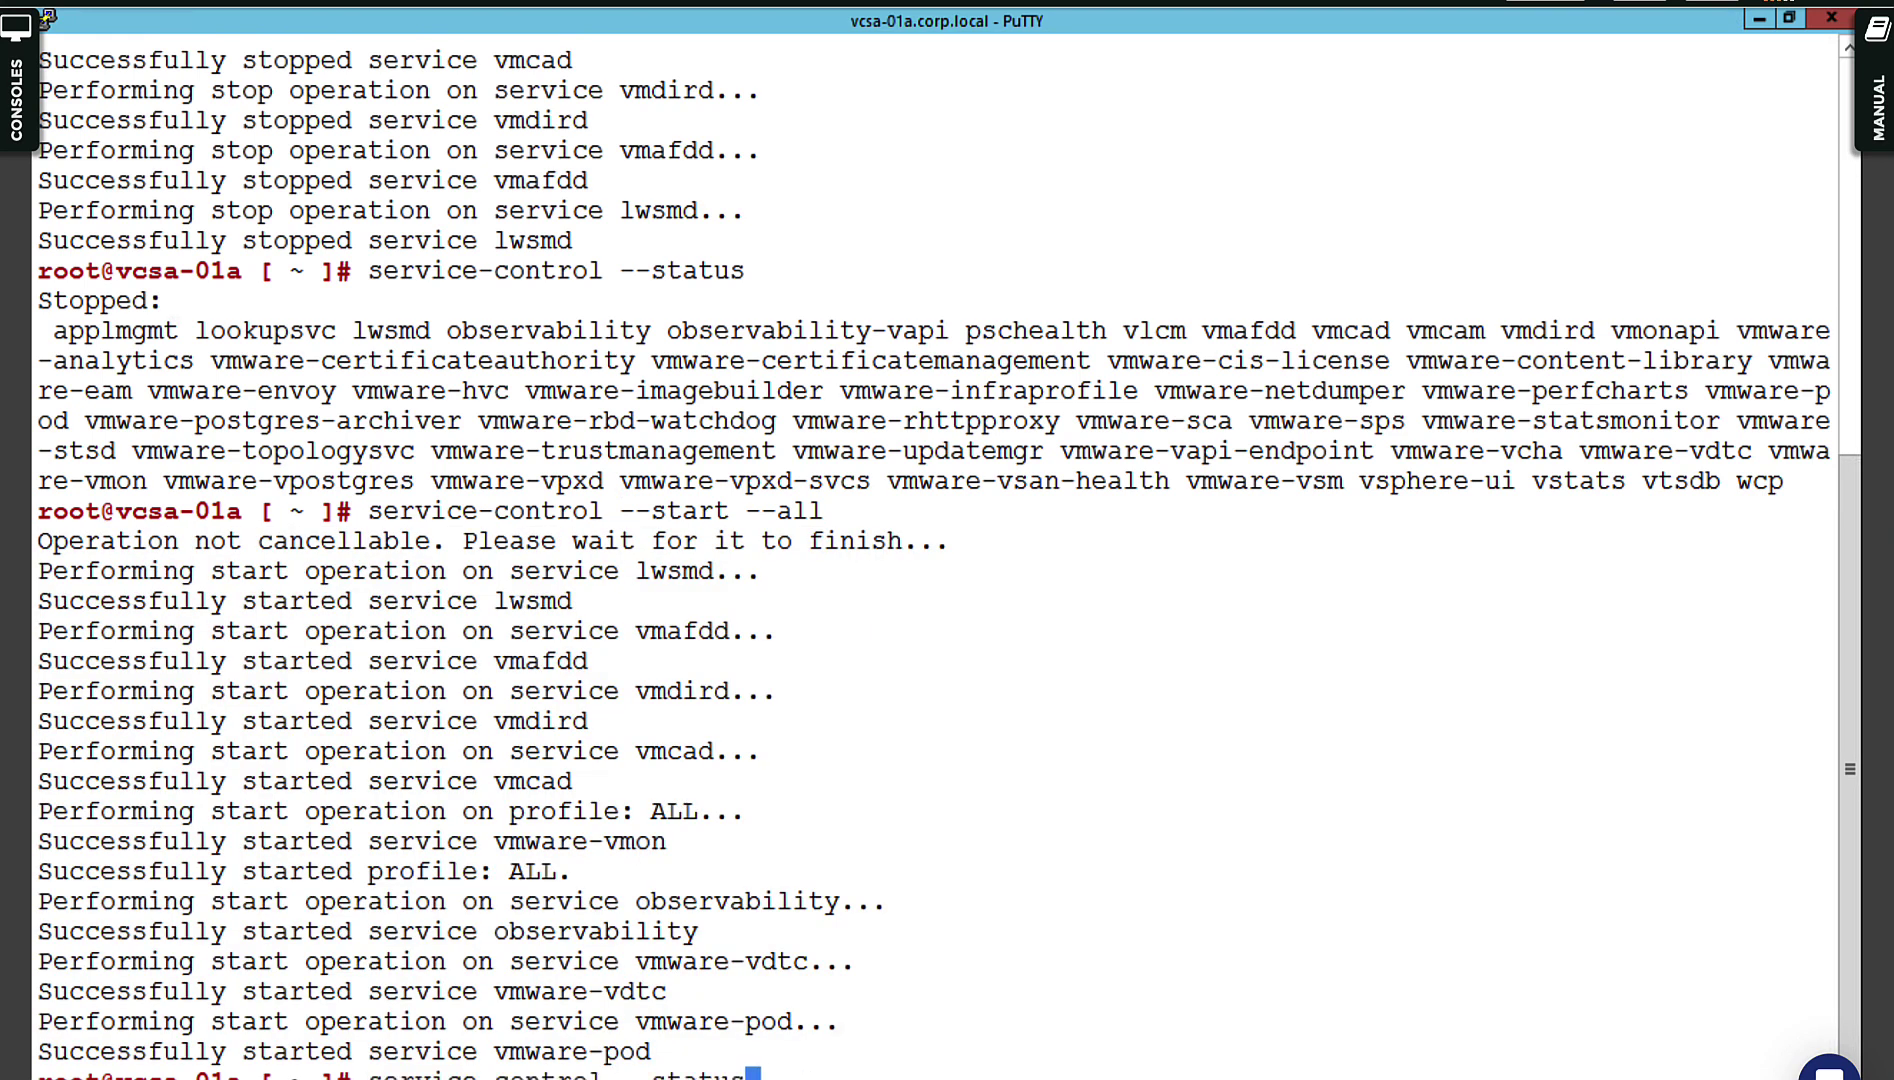
pyautogui.press('Return')
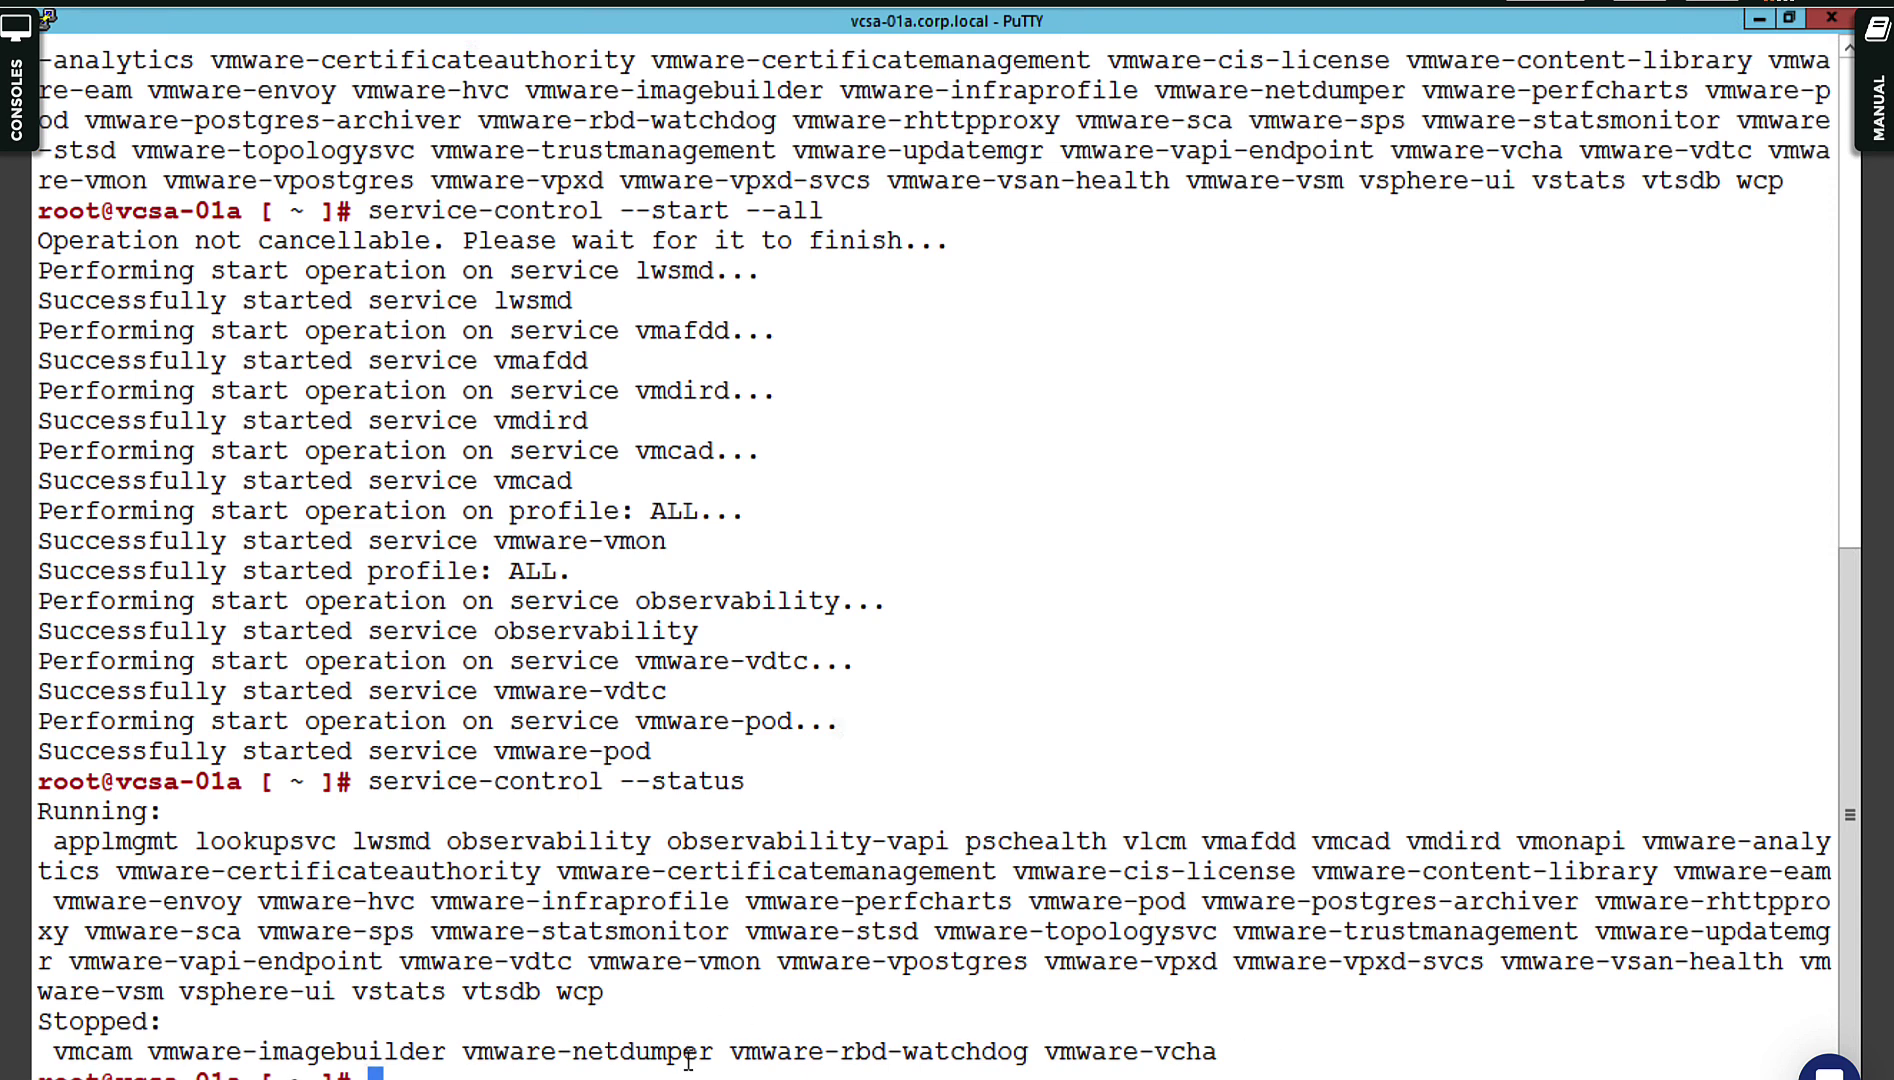
# Switch to the browser and log in with the saved credentials to the reloaded vSphere Client and to vCenter Server Management as root.
pyautogui.click(625, 985)
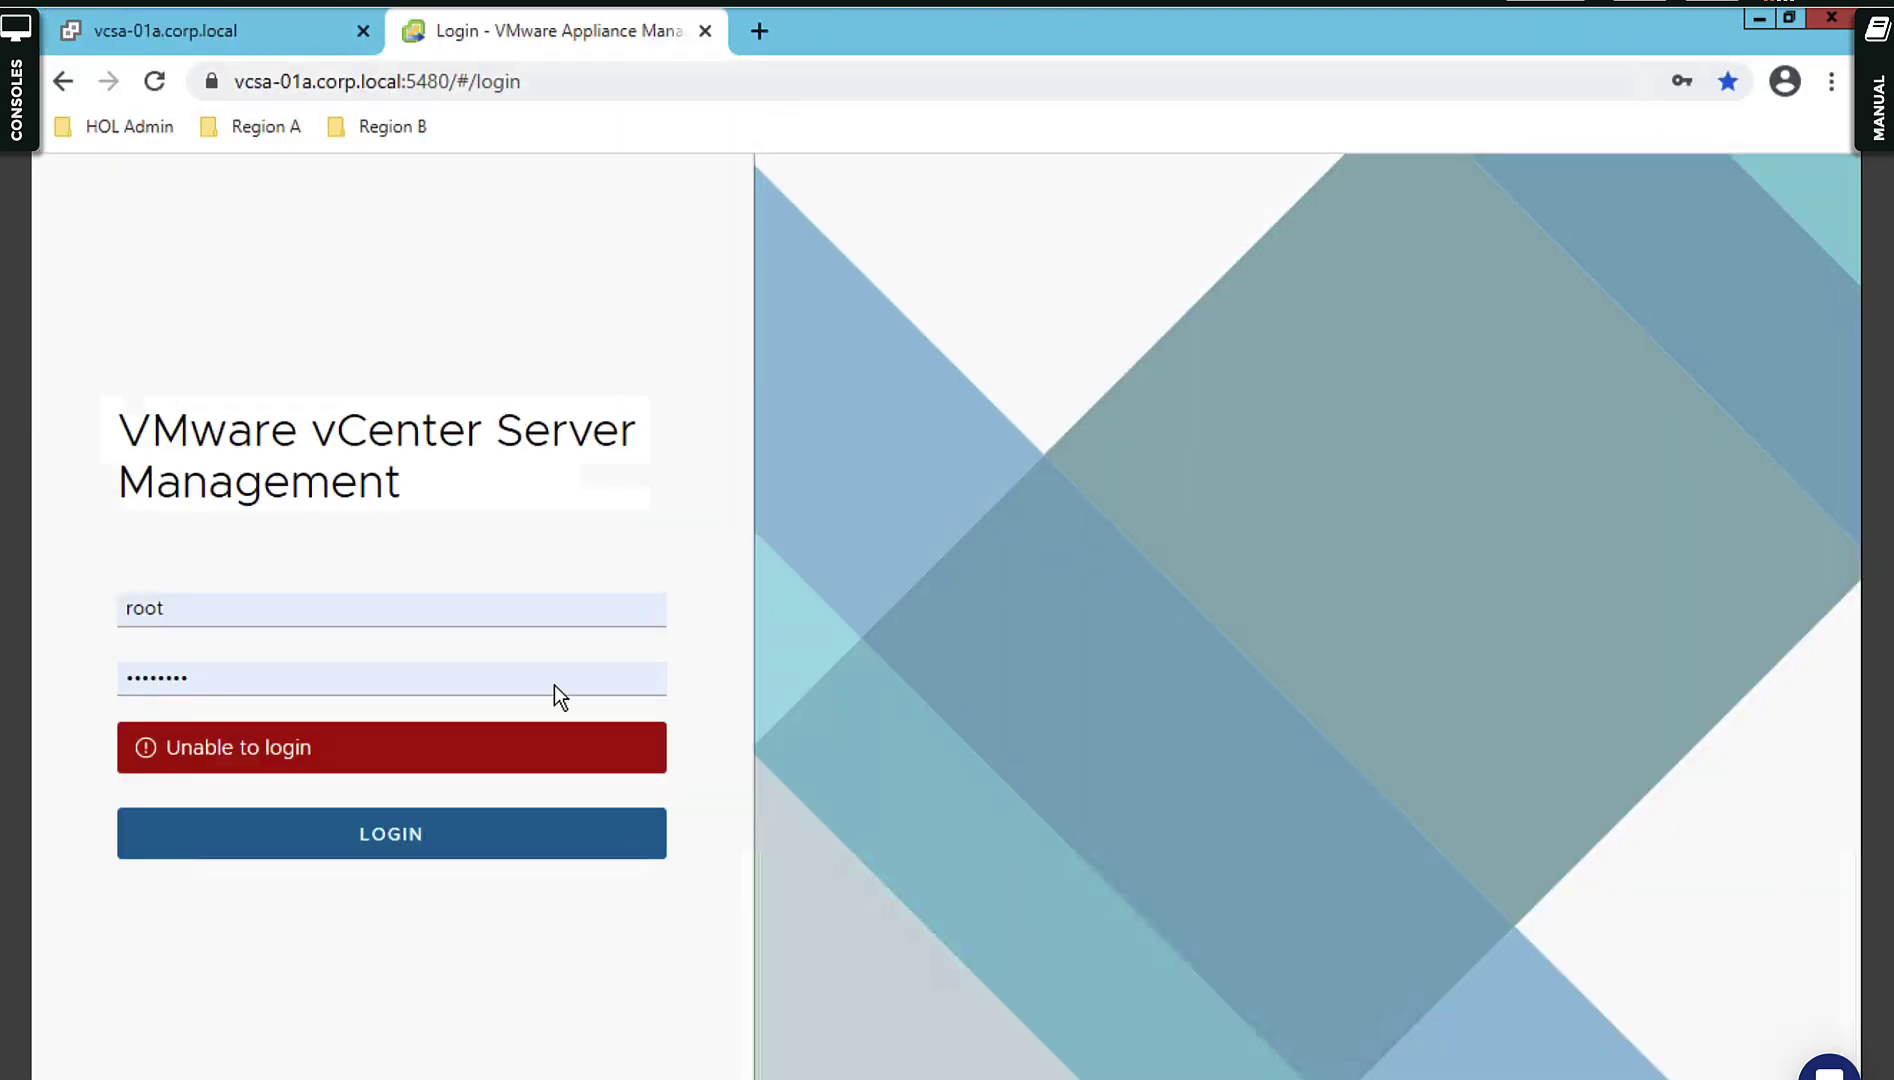
pyautogui.click(249, 31)
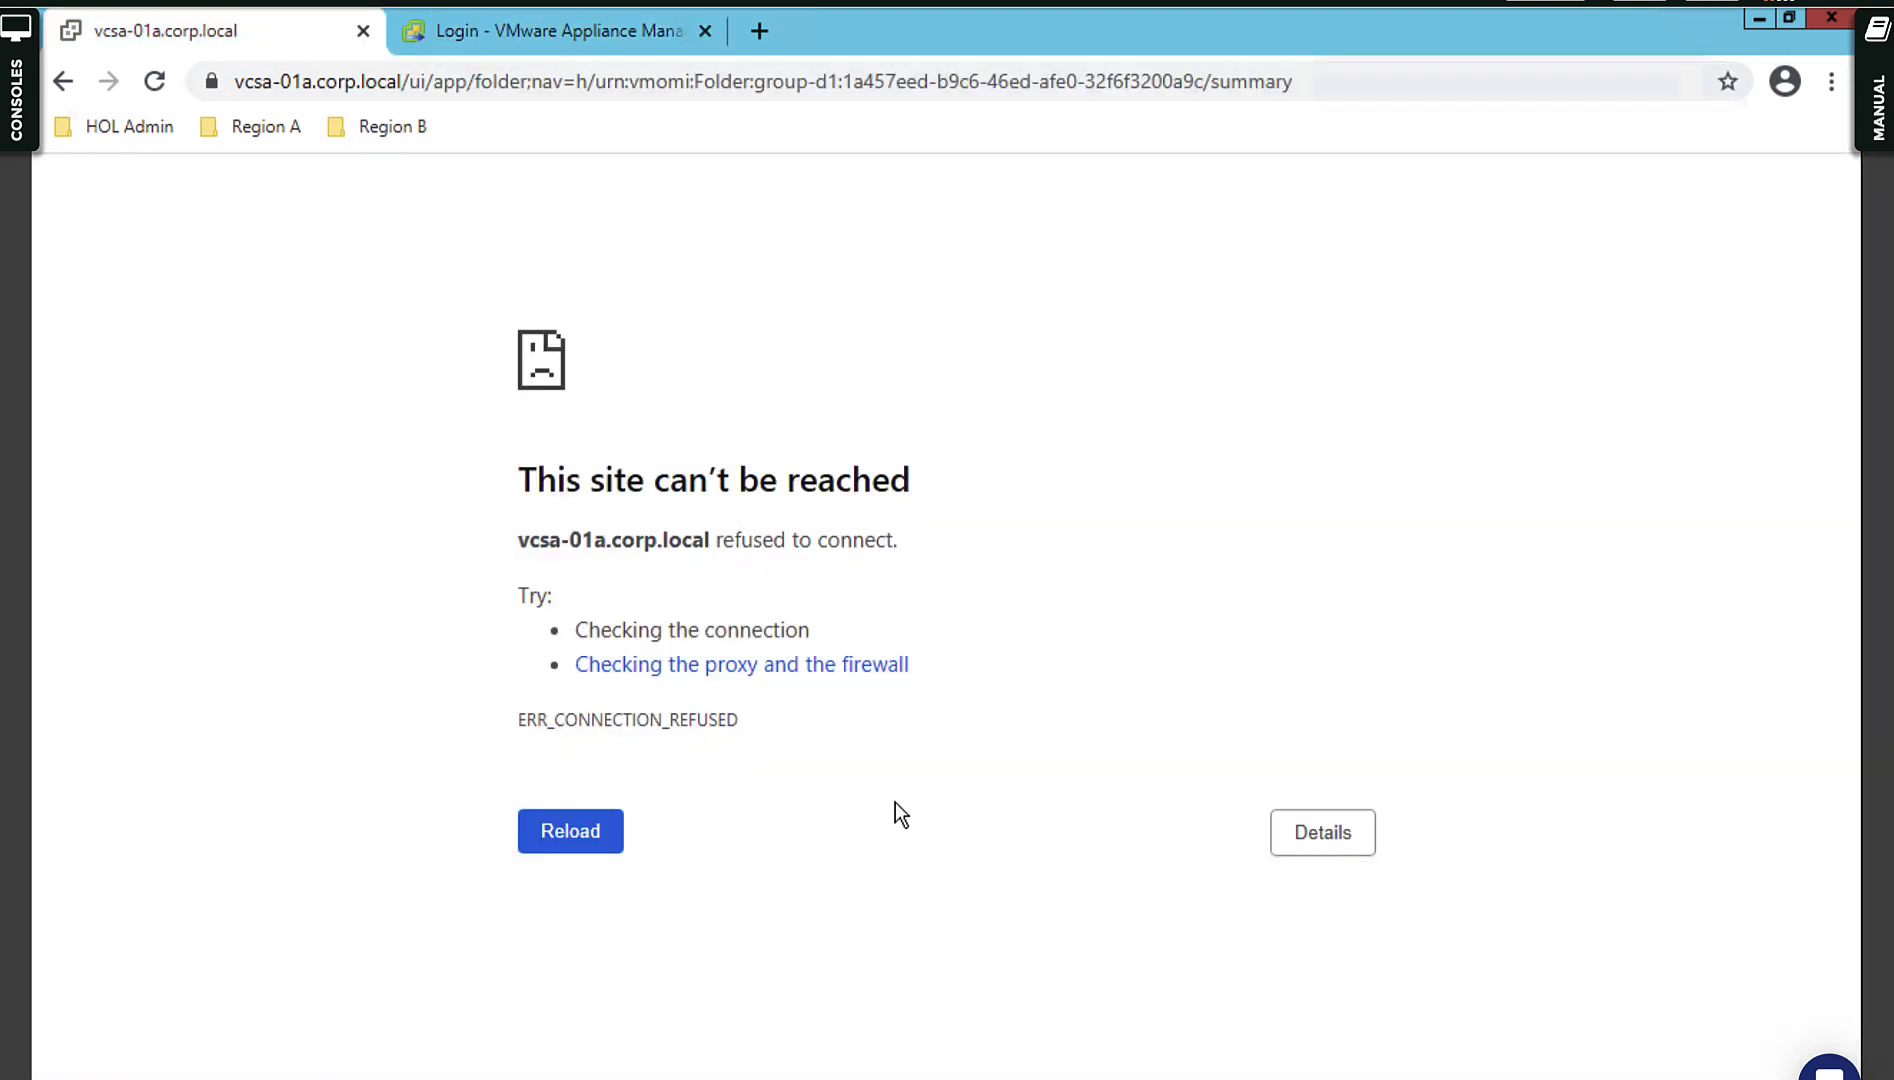
pyautogui.click(154, 81)
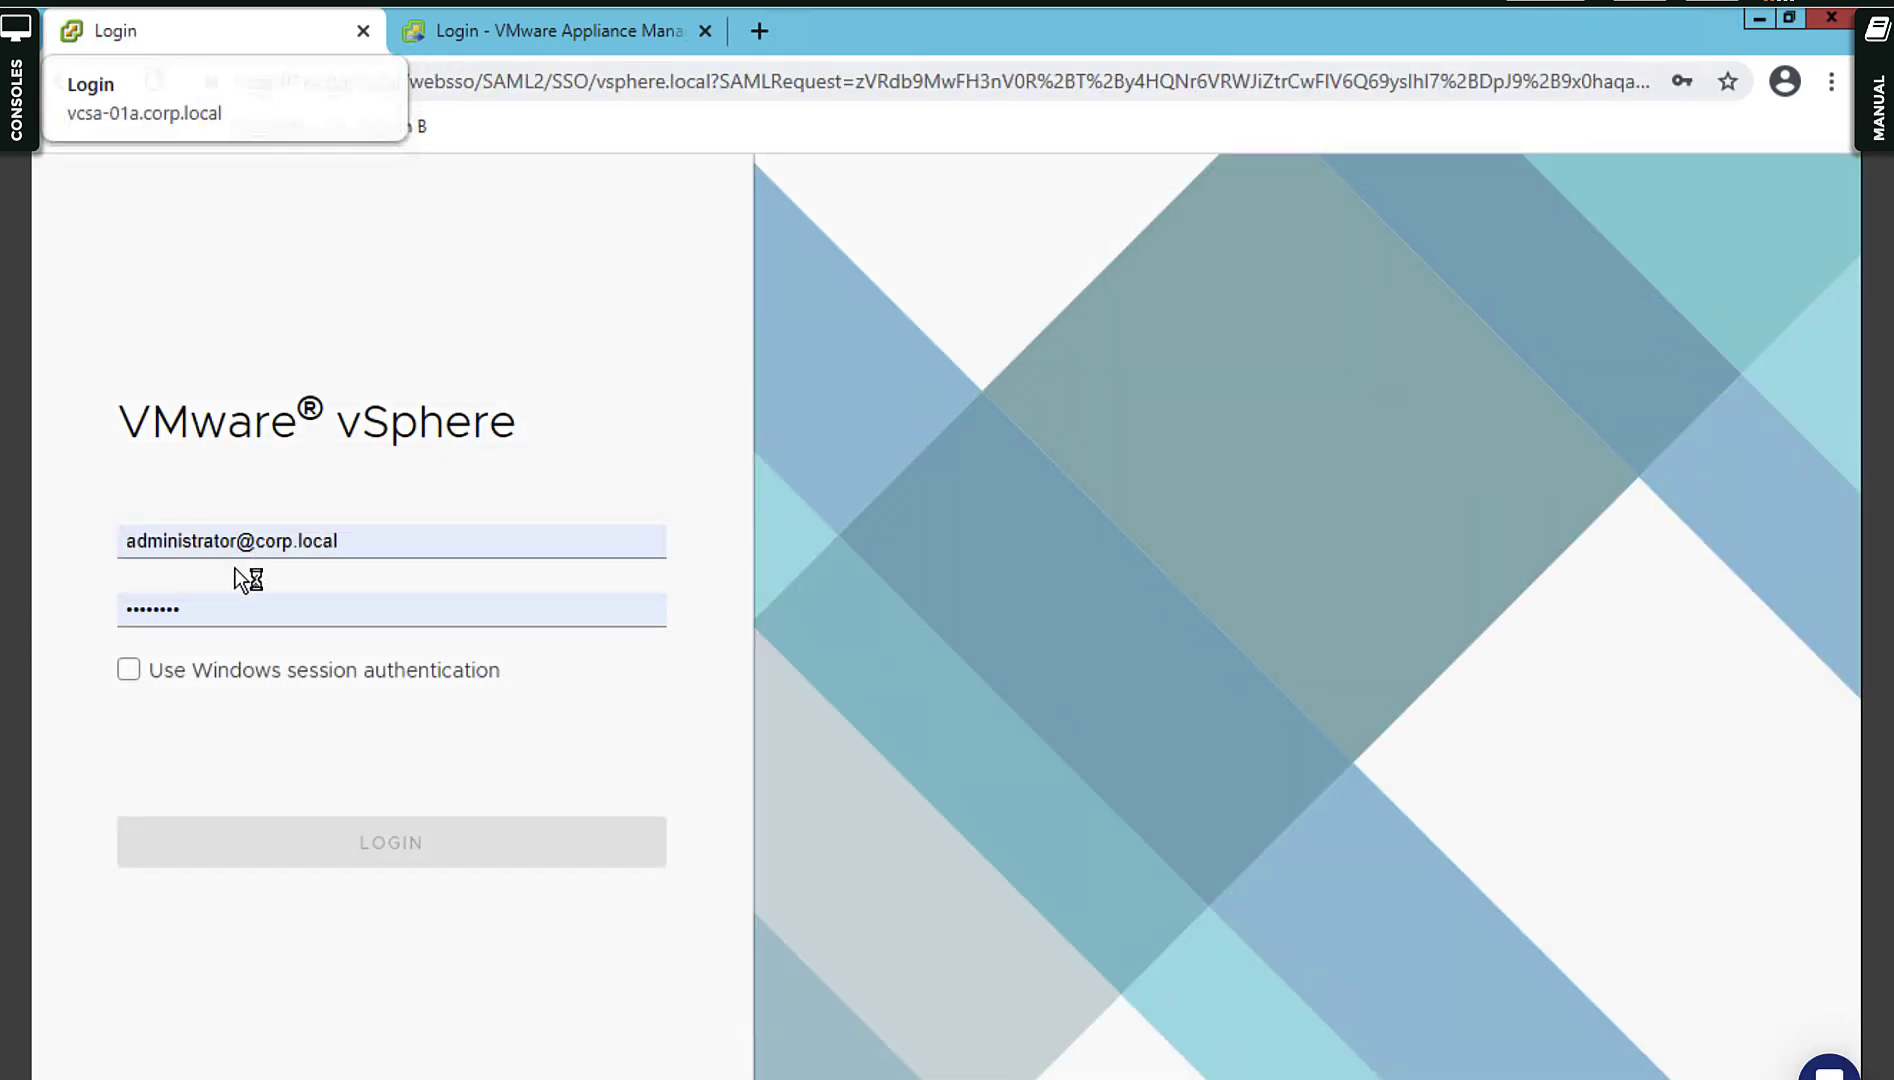
pyautogui.click(304, 847)
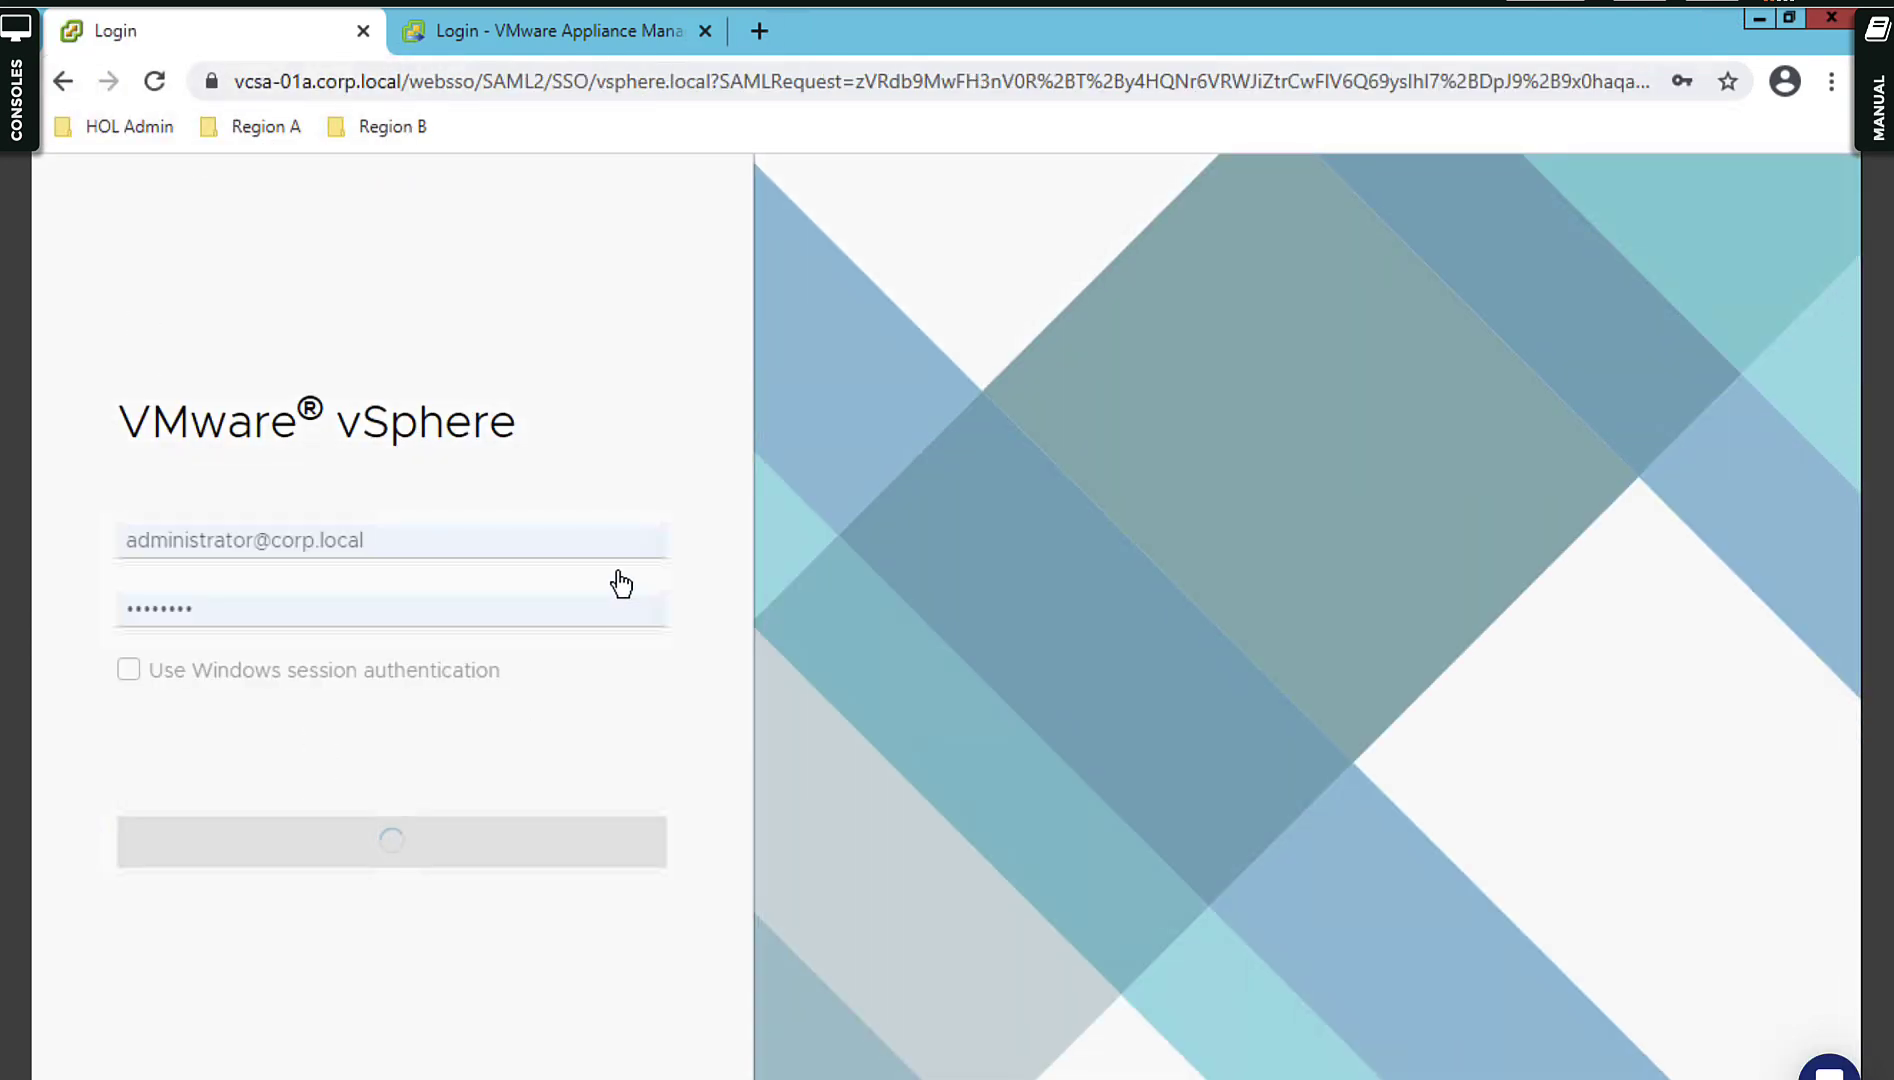
pyautogui.click(537, 36)
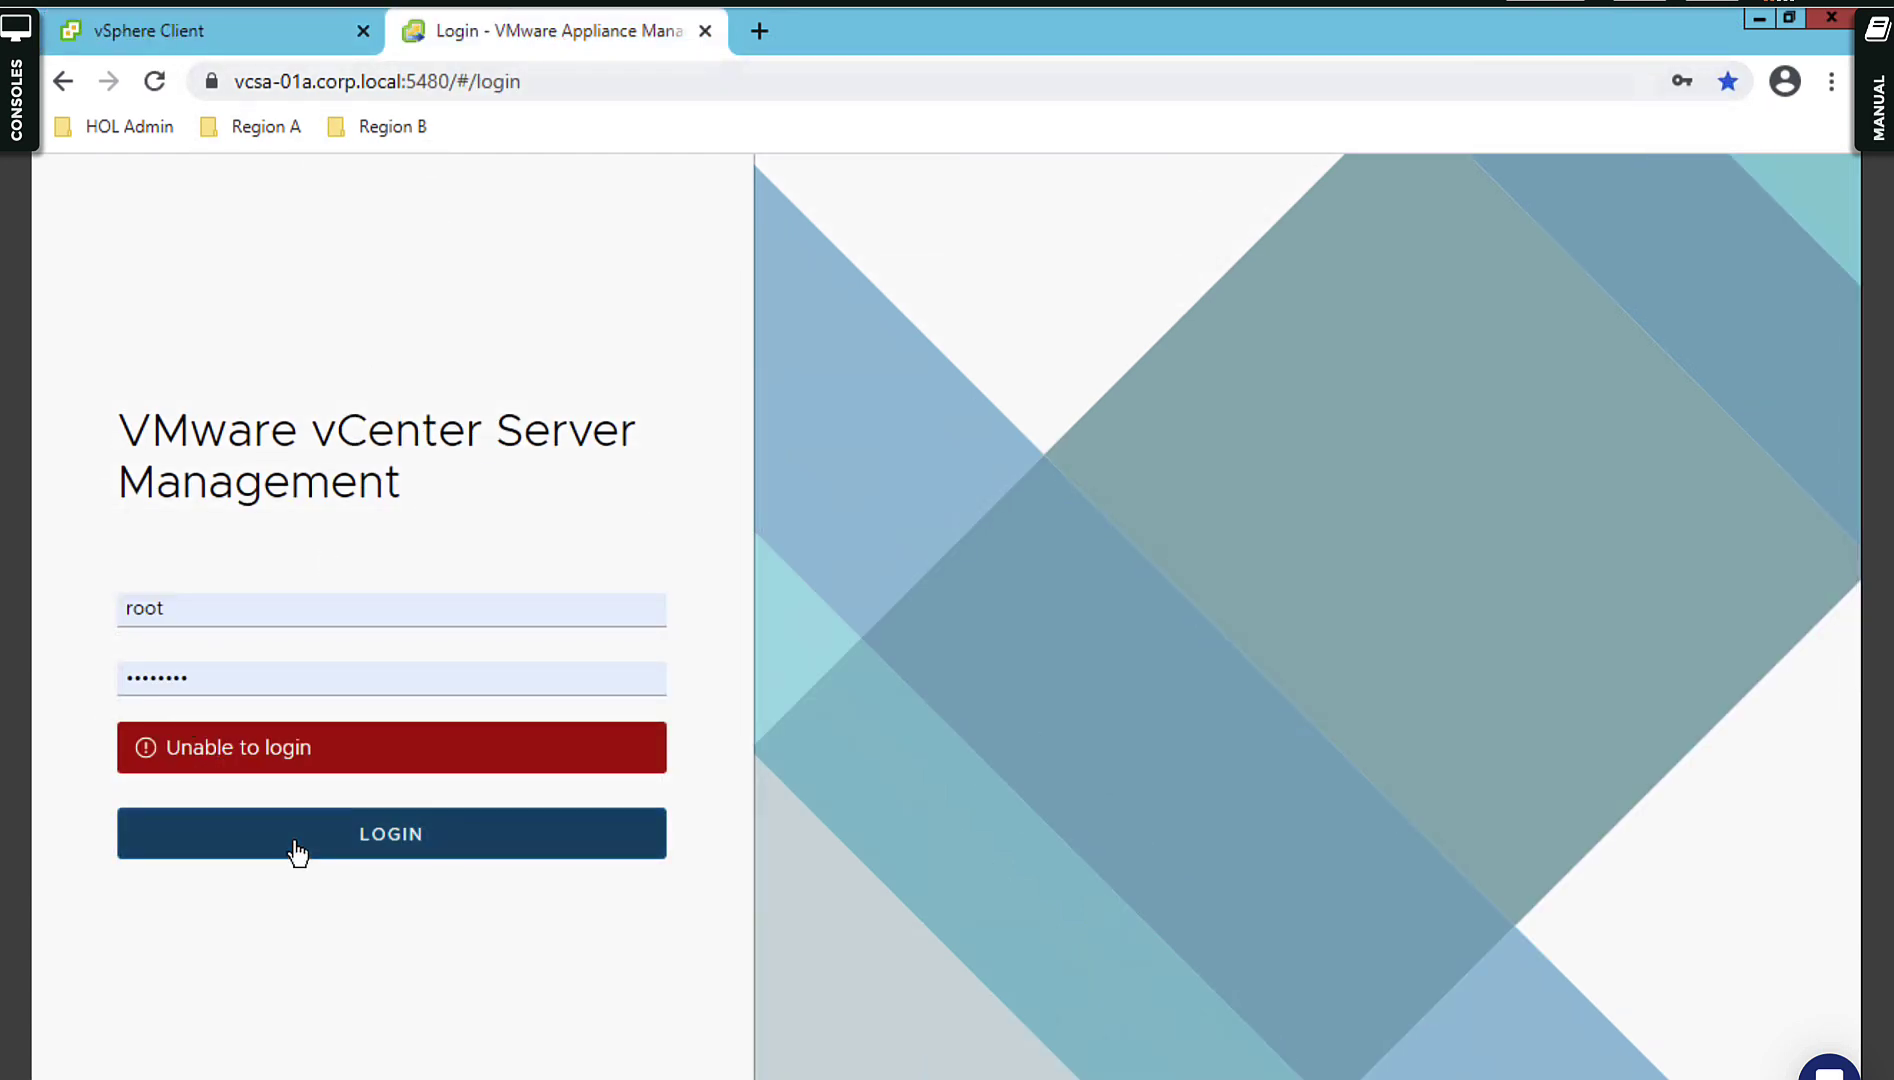
pyautogui.press('Return')
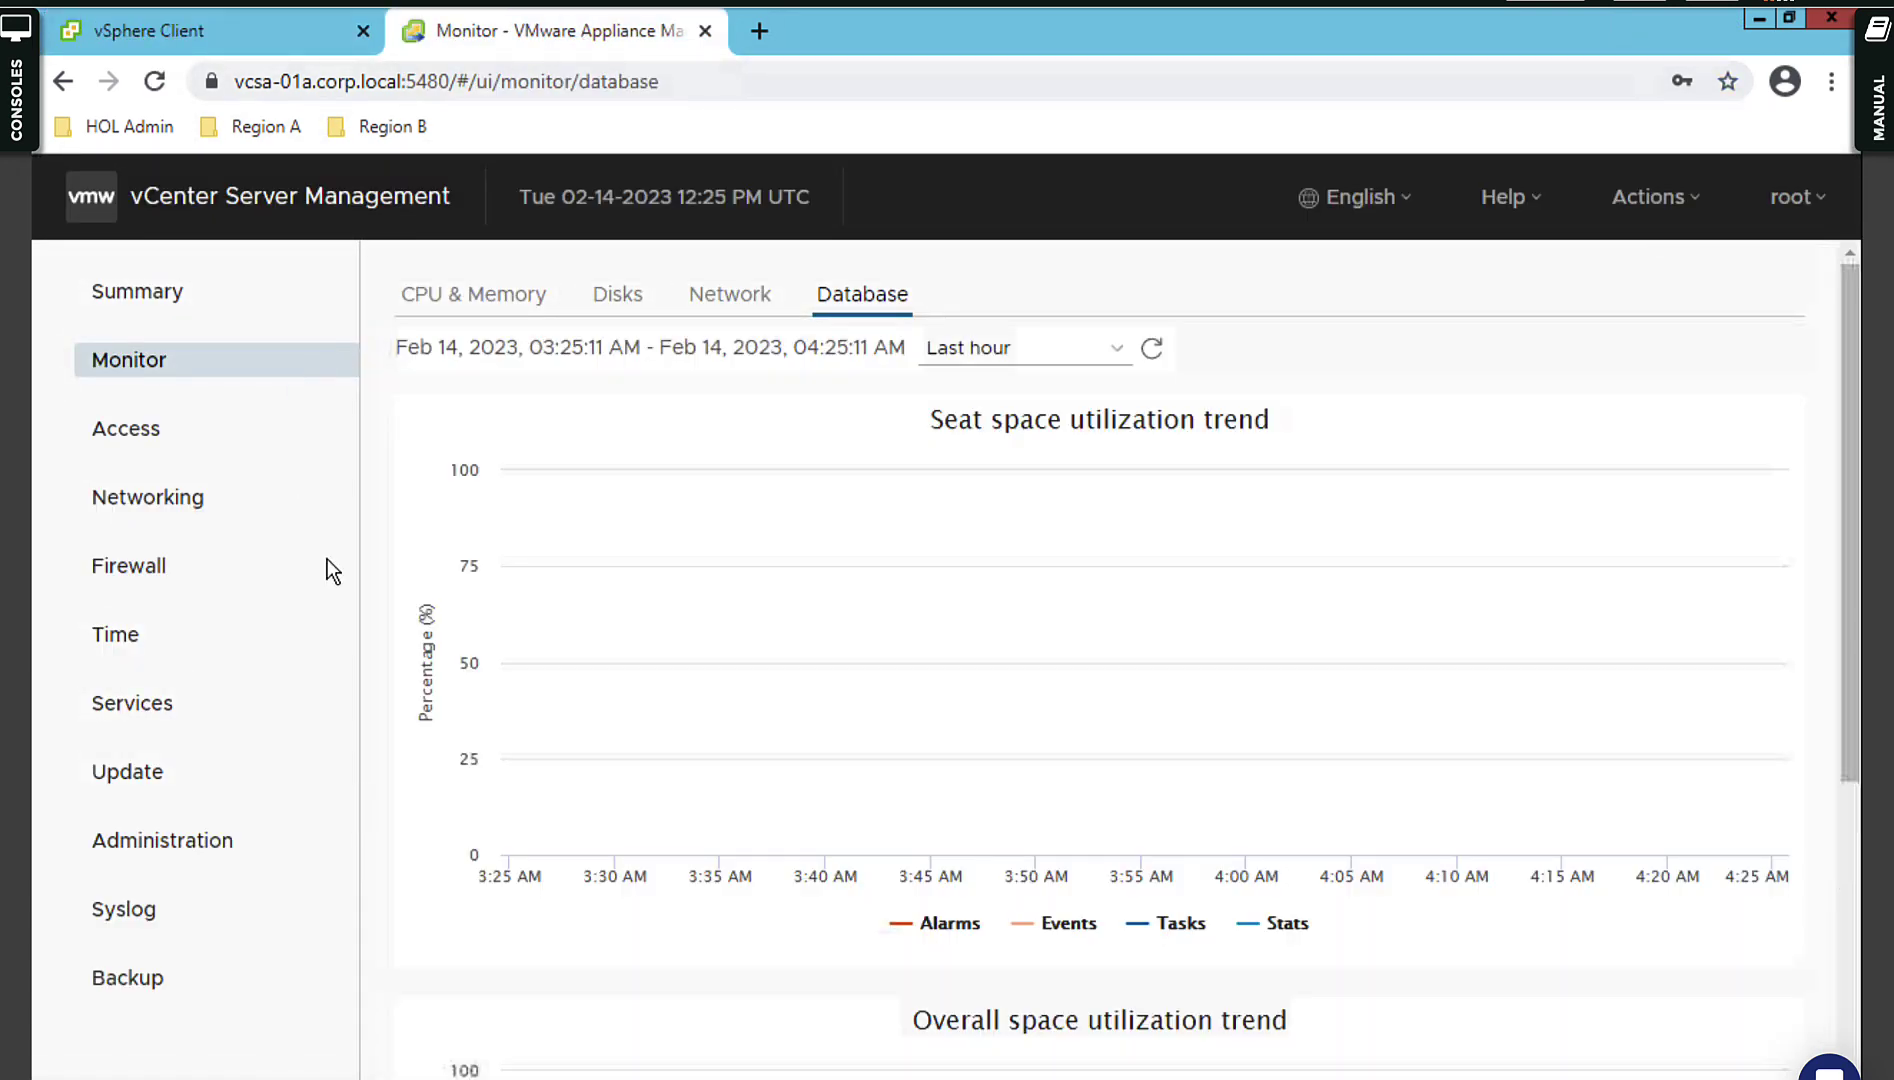
# Review the appliance's health status on the vCenter Server Management summary page and the vCenter summary in vSphere Client.
pyautogui.click(162, 298)
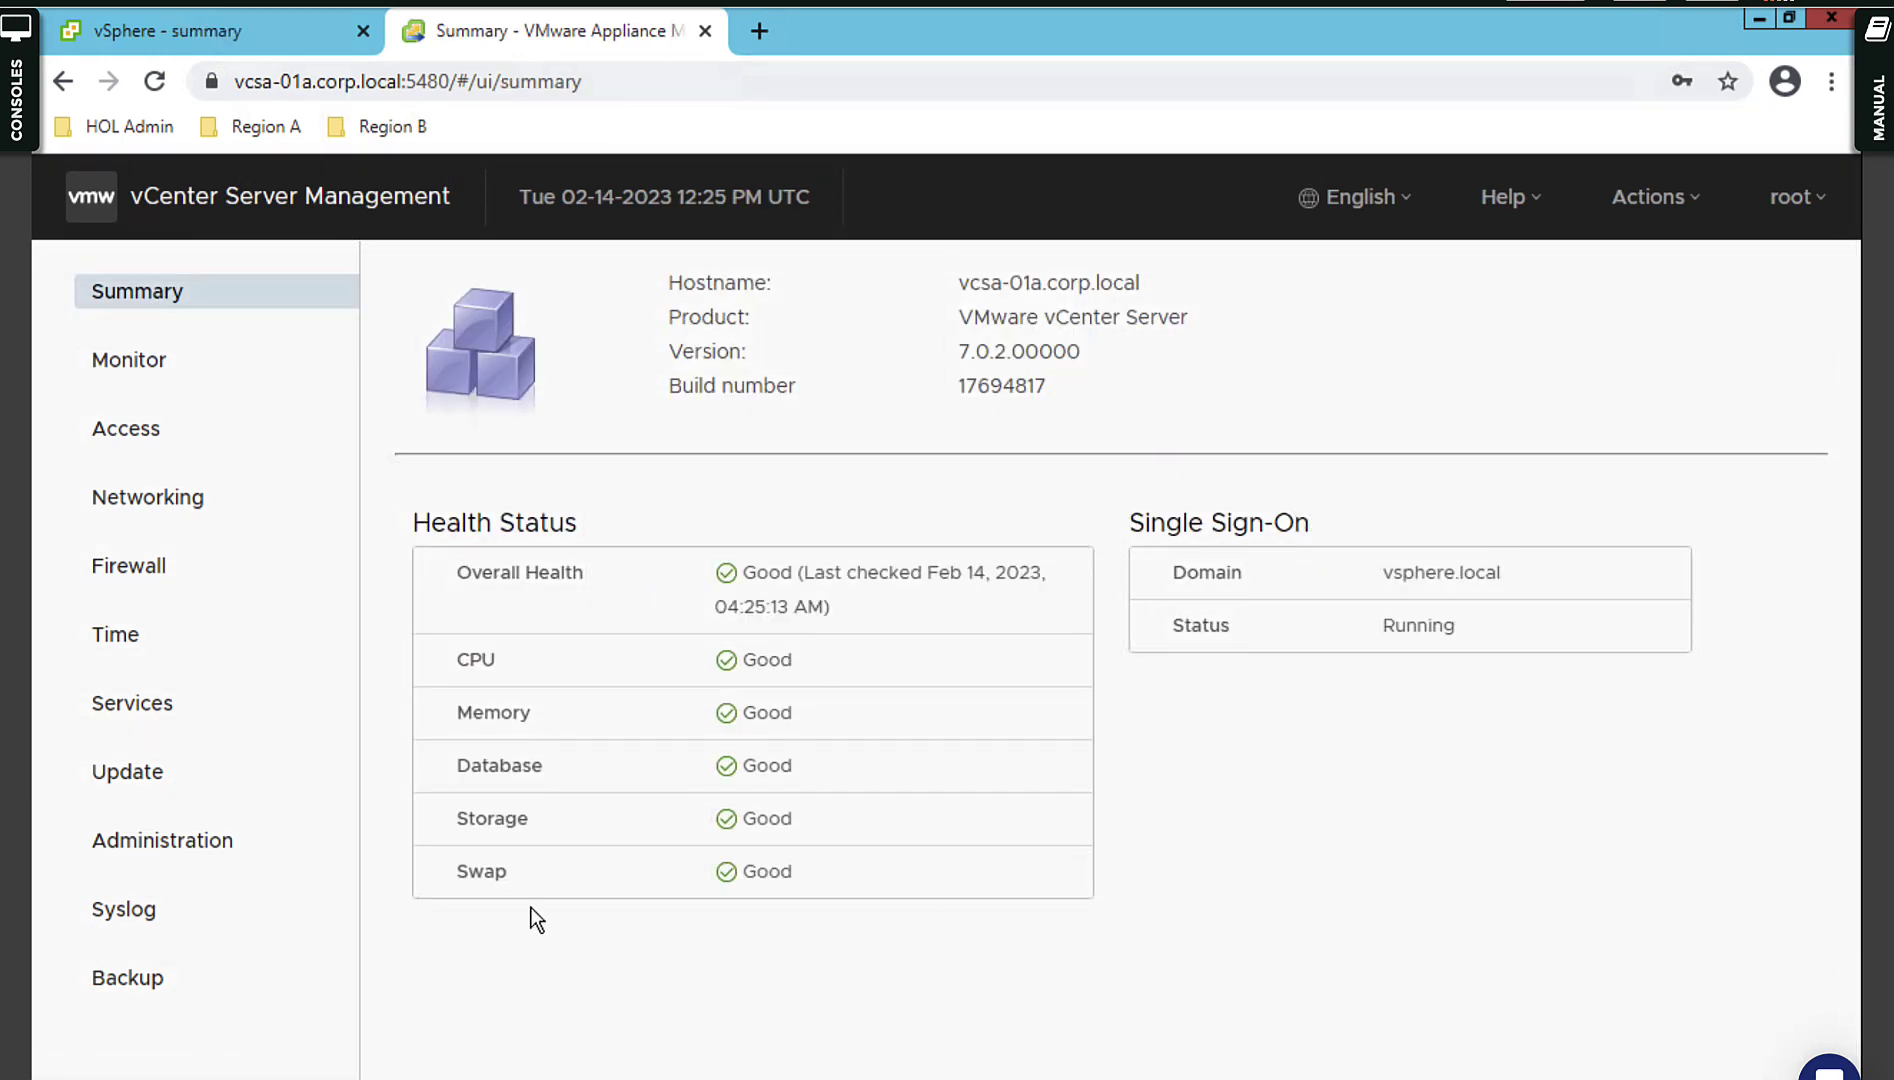
pyautogui.moveTo(741, 678)
pyautogui.mouseDown()
pyautogui.moveTo(583, 845)
pyautogui.moveTo(495, 867)
pyautogui.mouseUp()
pyautogui.click(943, 884)
pyautogui.click(216, 37)
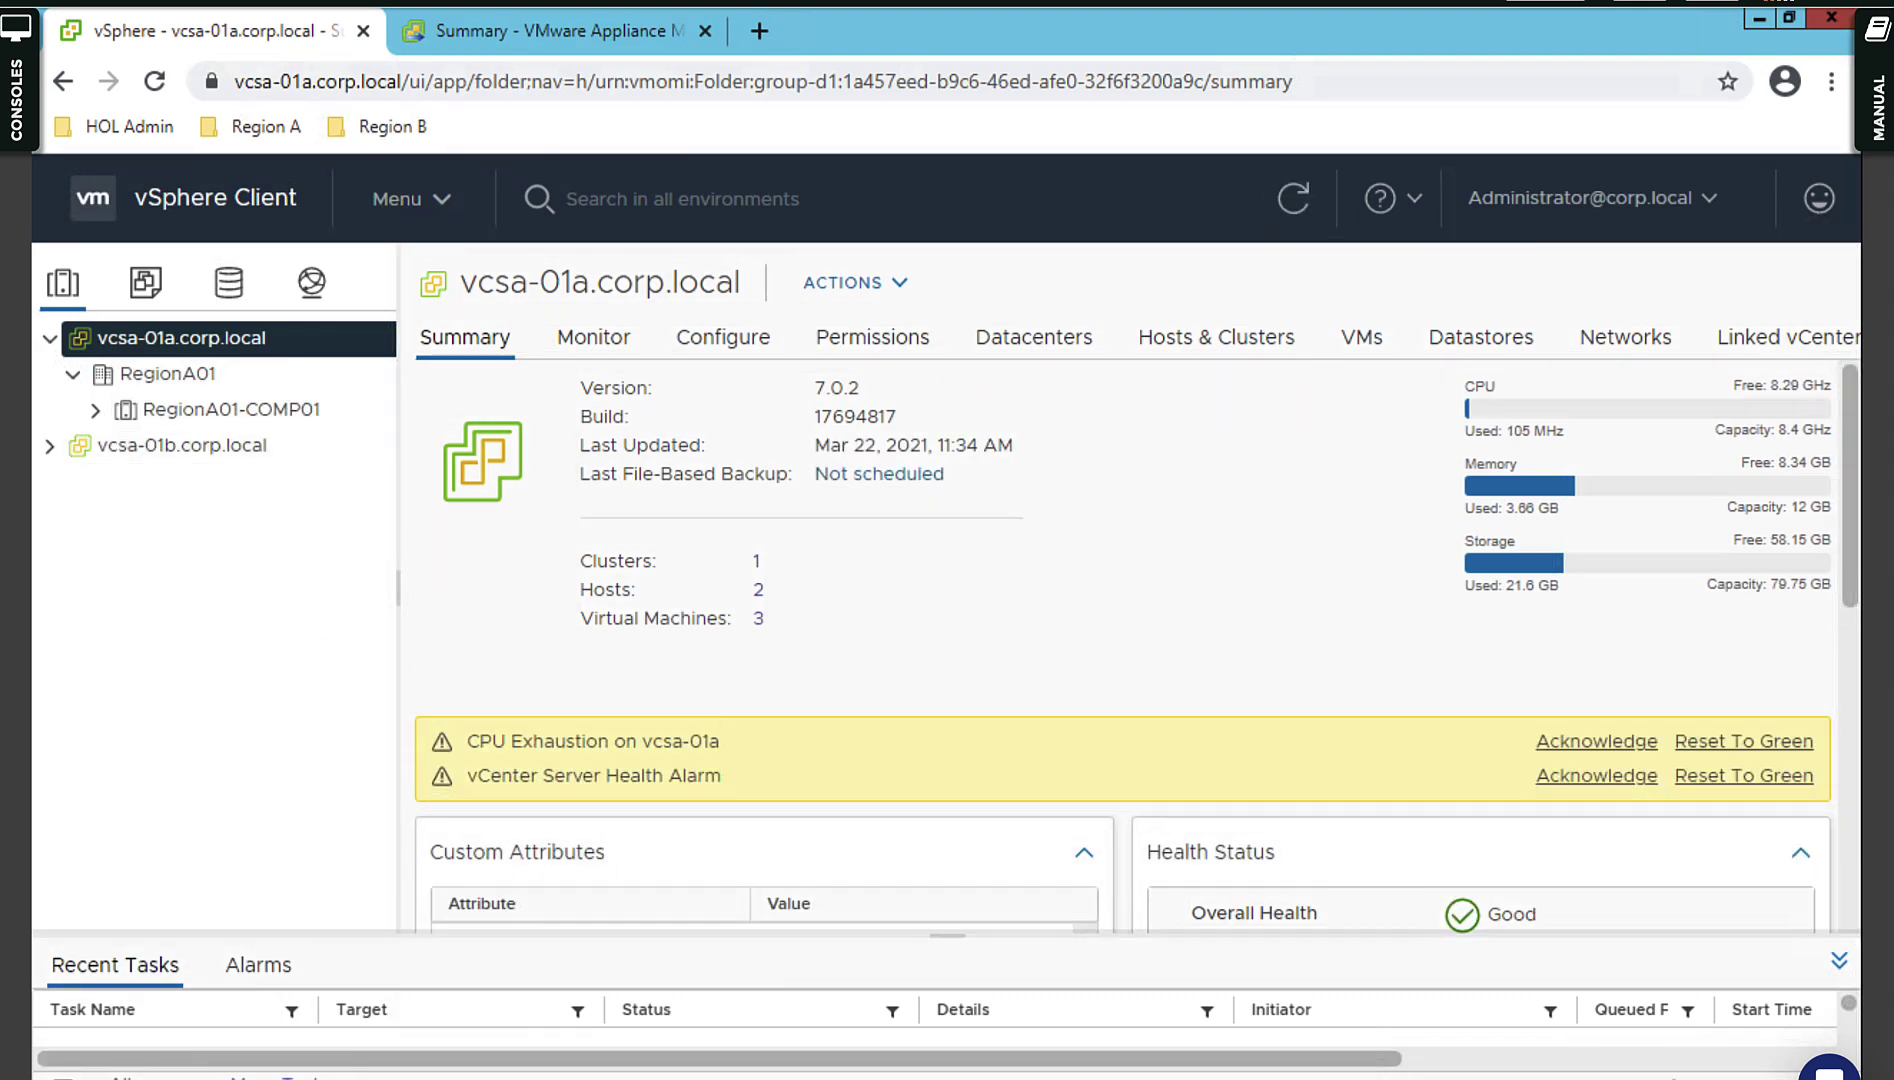
# Switch back to the PuTTY session and clear the terminal screen with the clear command.
pyautogui.hotkey('alt', 'Tab')
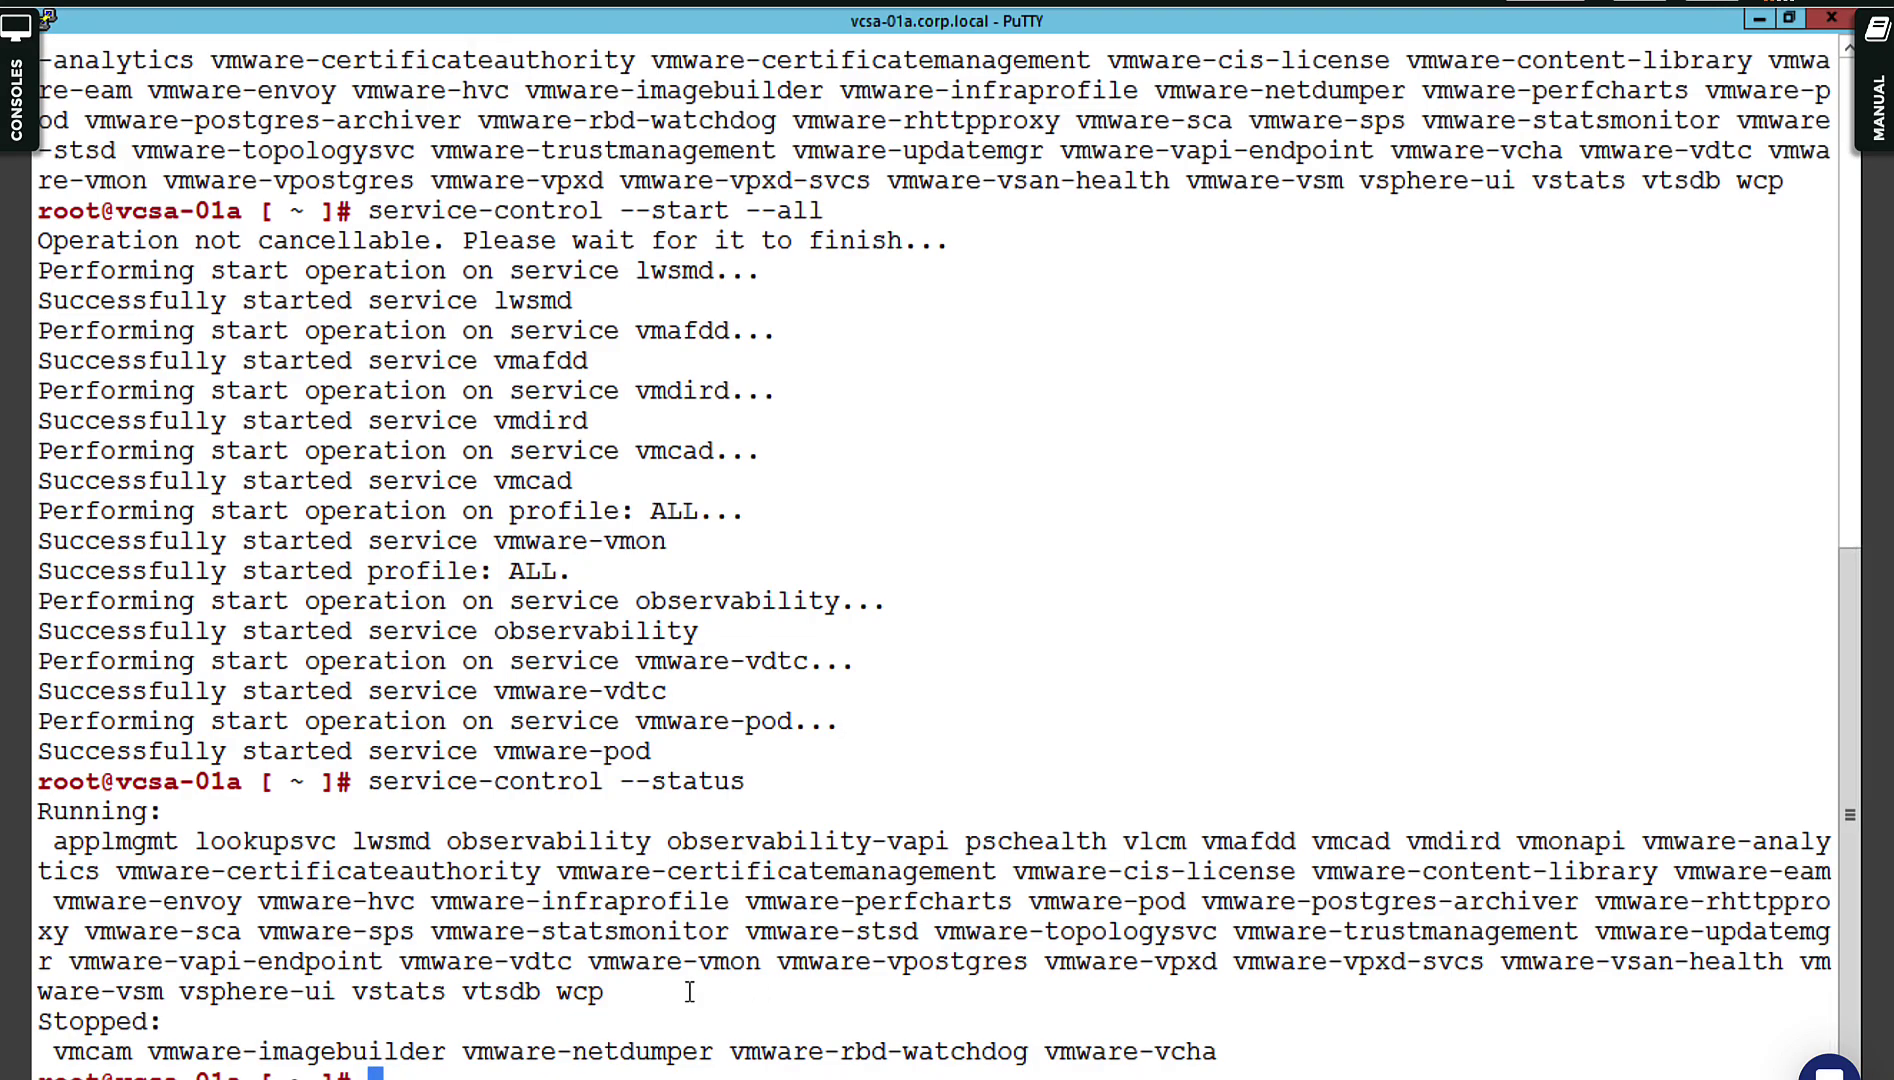
pyautogui.write('clear')
pyautogui.press('Return')
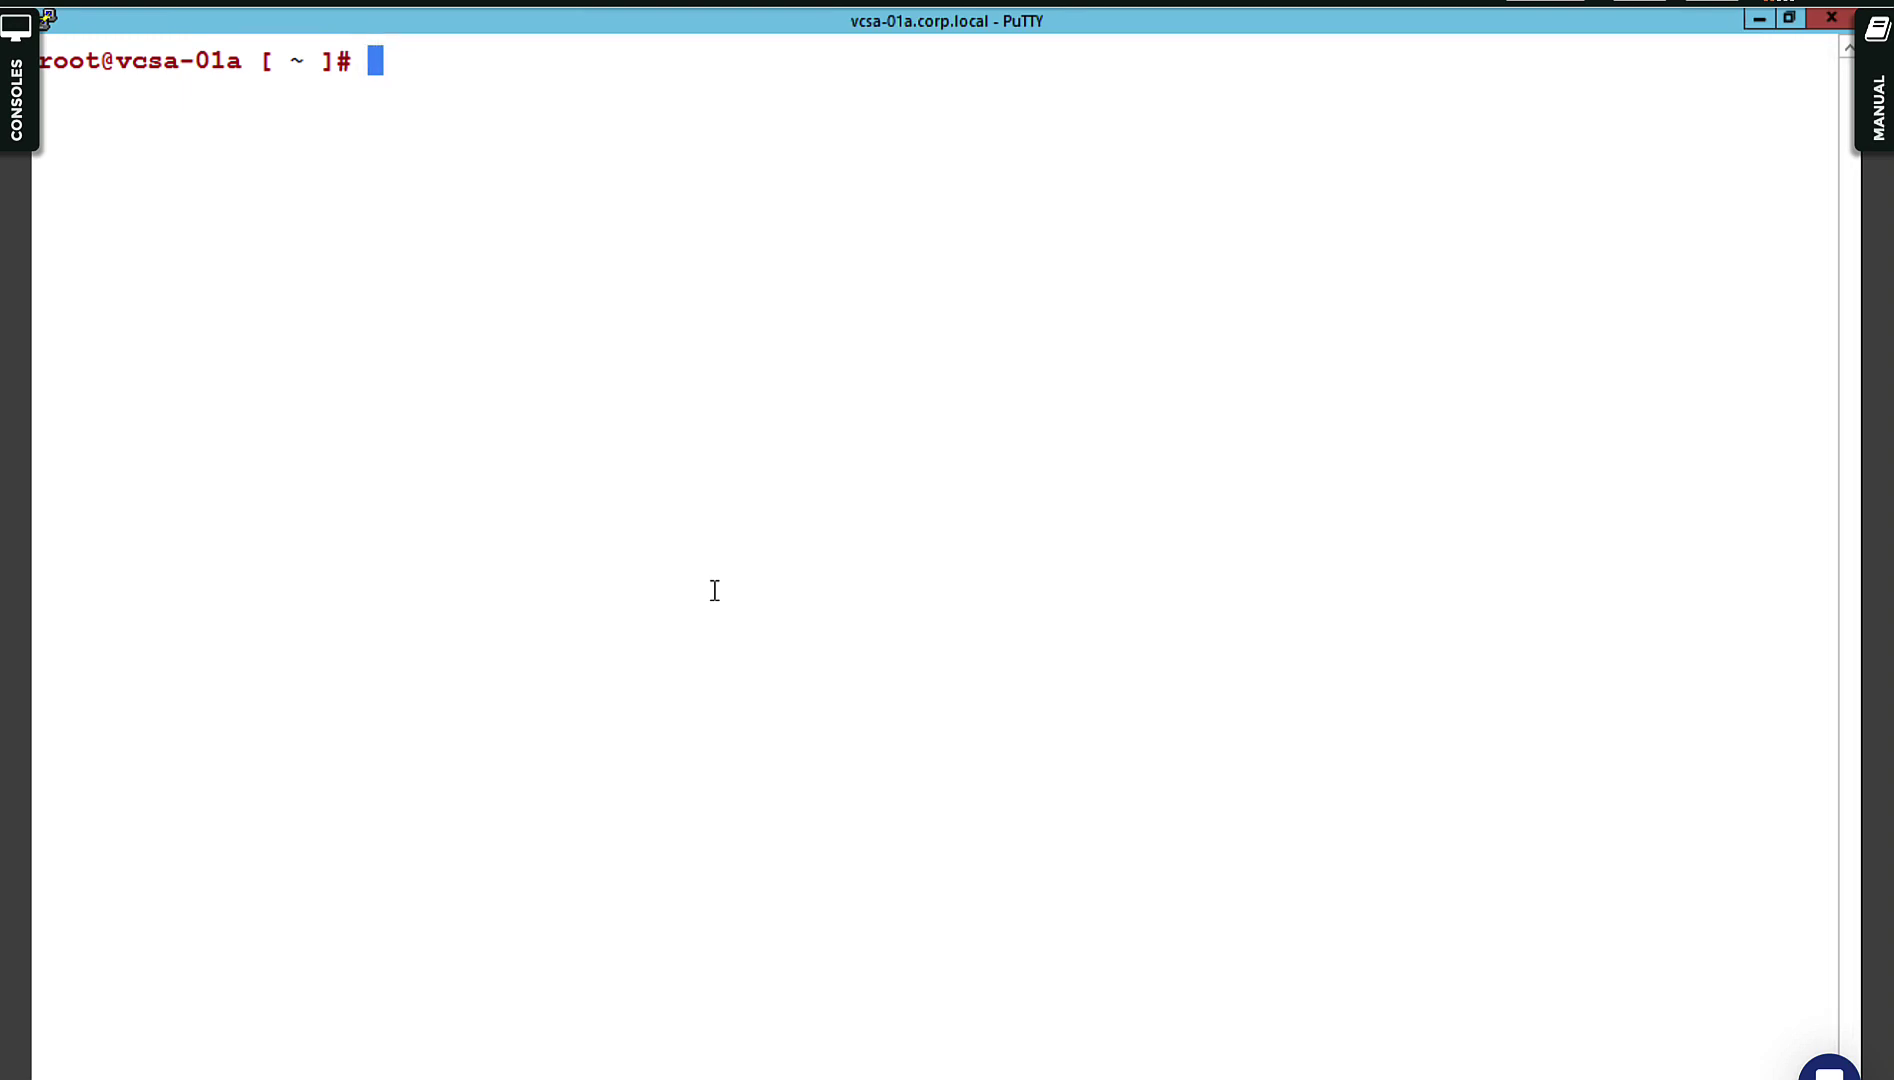
# Recall the earlier status command and edit it to read service-control --start vpxd, without running it.
pyautogui.press('Up')
pyautogui.press('Up')
pyautogui.press('BackSpace')
pyautogui.press('BackSpace')
pyautogui.press('BackSpace')
pyautogui.press('BackSpace')
pyautogui.press('BackSpace')
pyautogui.press('BackSpace')
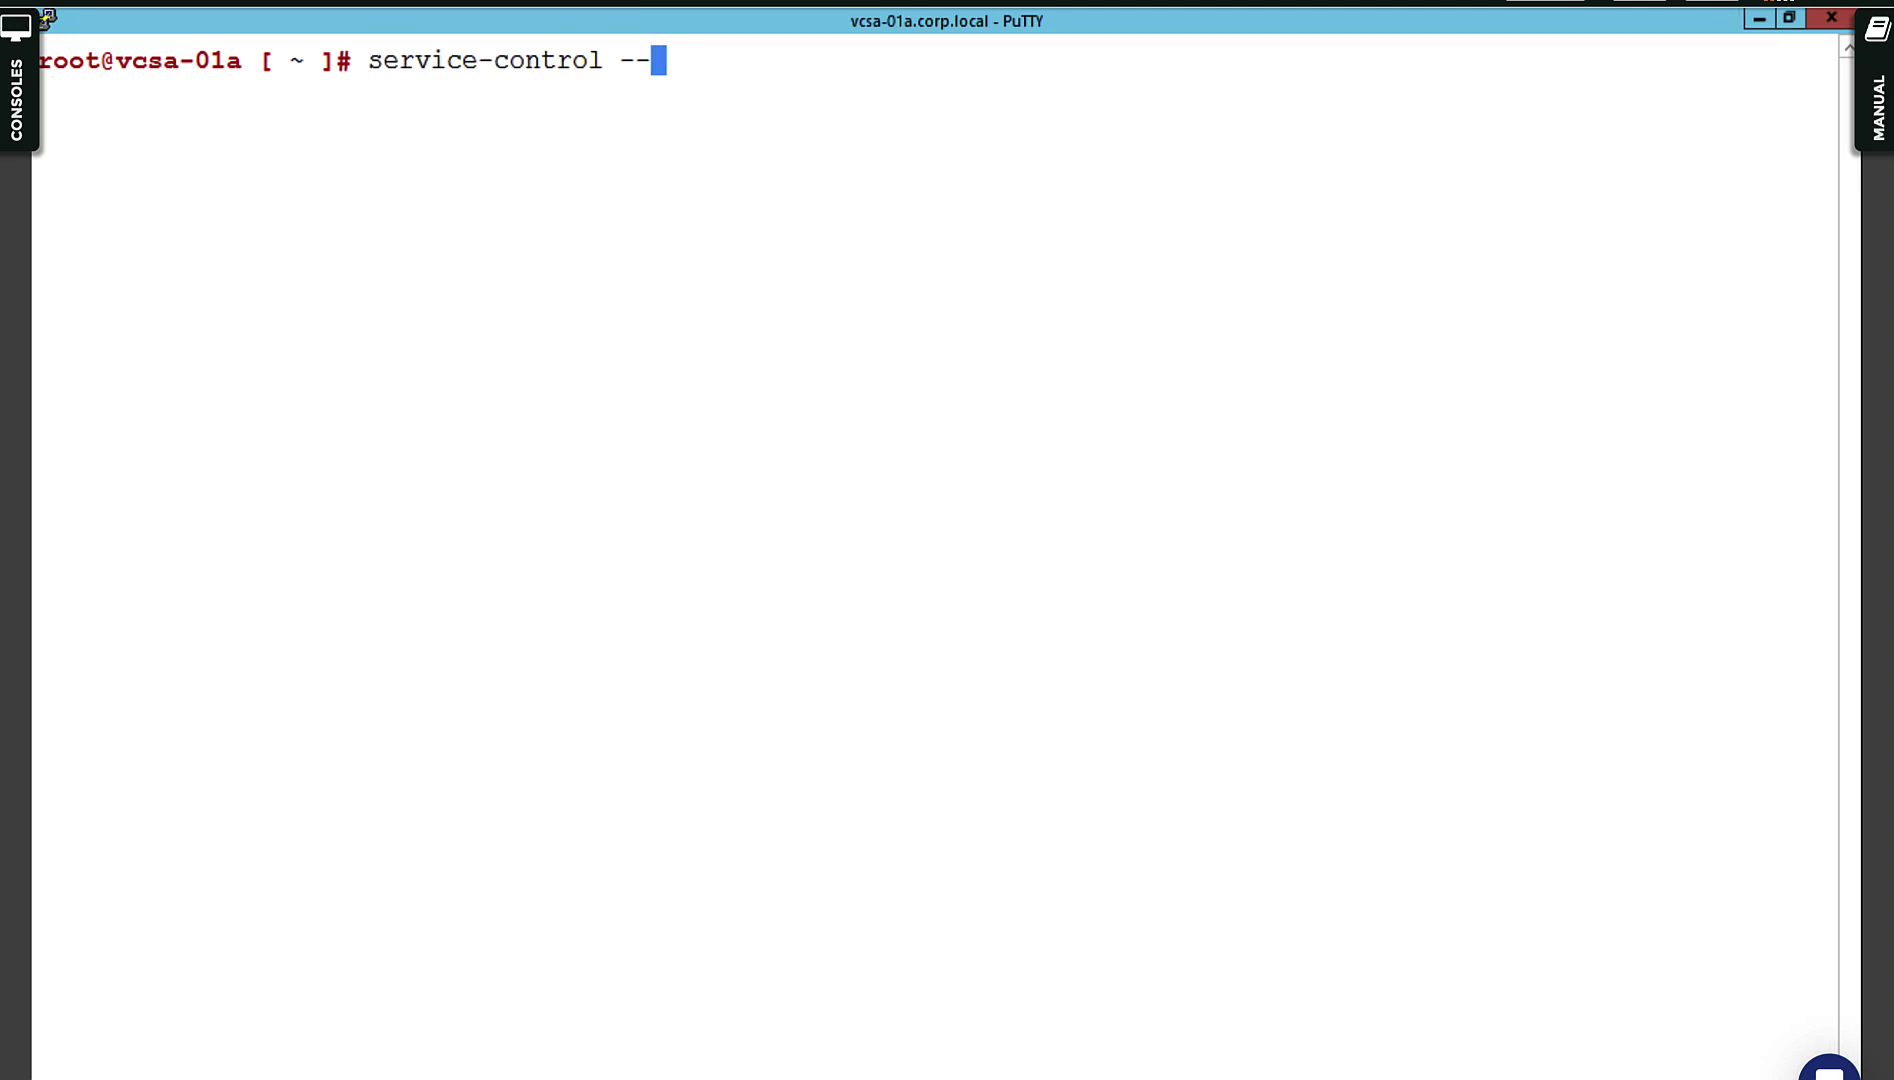
pyautogui.write('start')
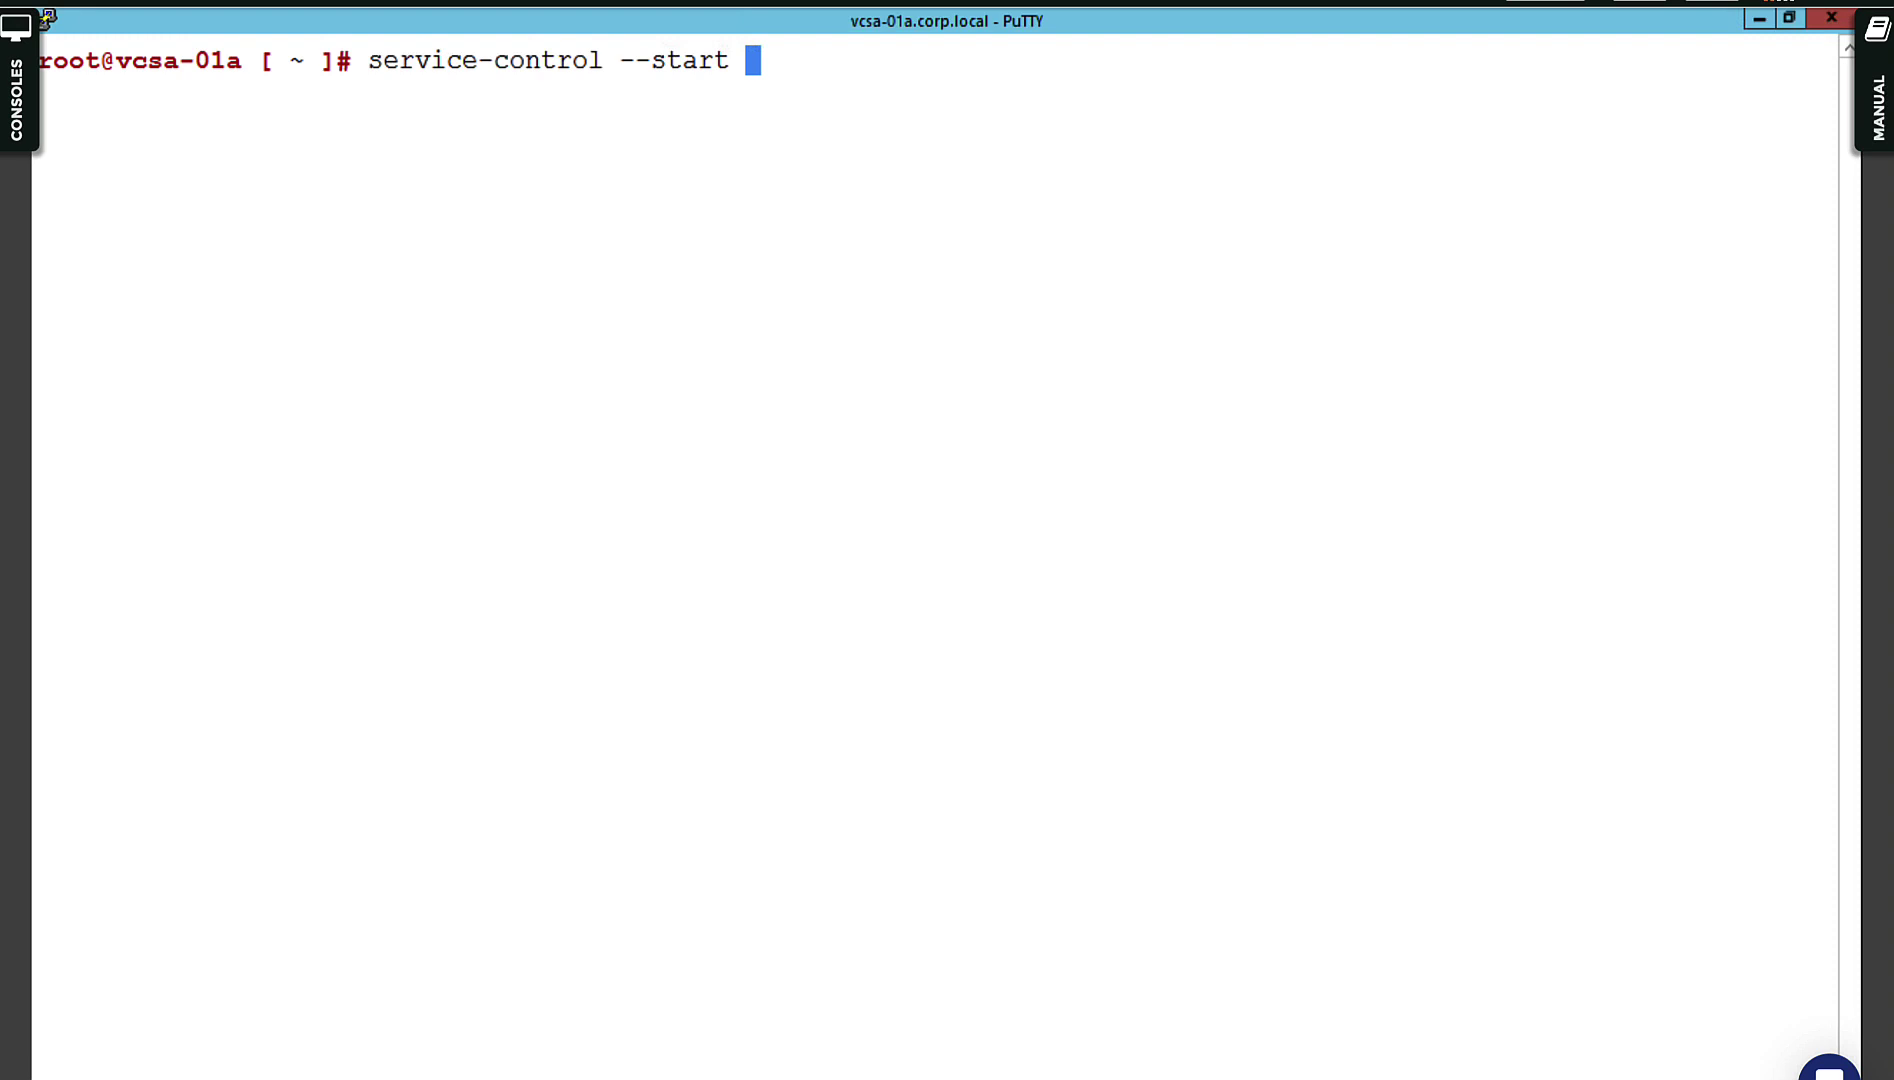
pyautogui.write('vpxd')
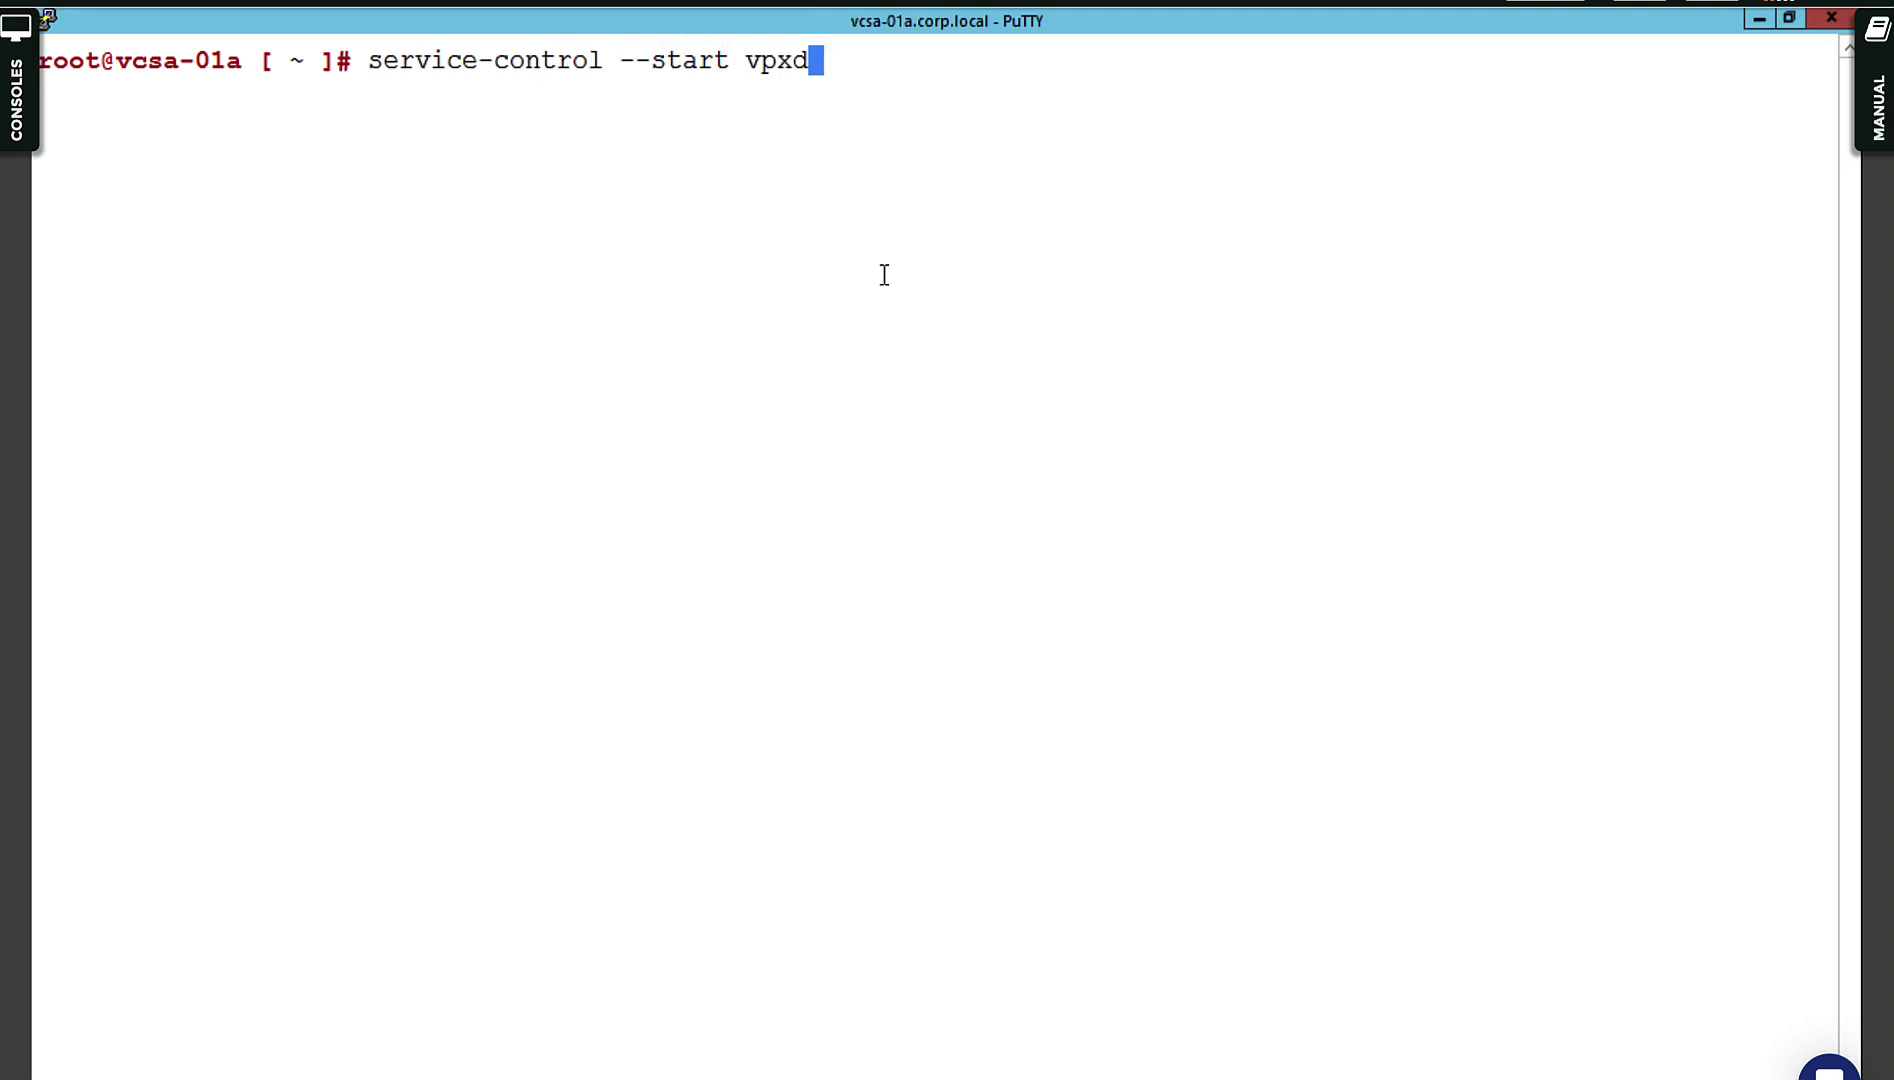
# Change the pending command at the prompt to service-control --stop vpxd, without running it.
pyautogui.press('BackSpace')
pyautogui.press('BackSpace')
pyautogui.press('BackSpace')
pyautogui.press('BackSpace')
pyautogui.press('BackSpace')
pyautogui.press('BackSpace')
pyautogui.press('BackSpace')
pyautogui.press('BackSpace')
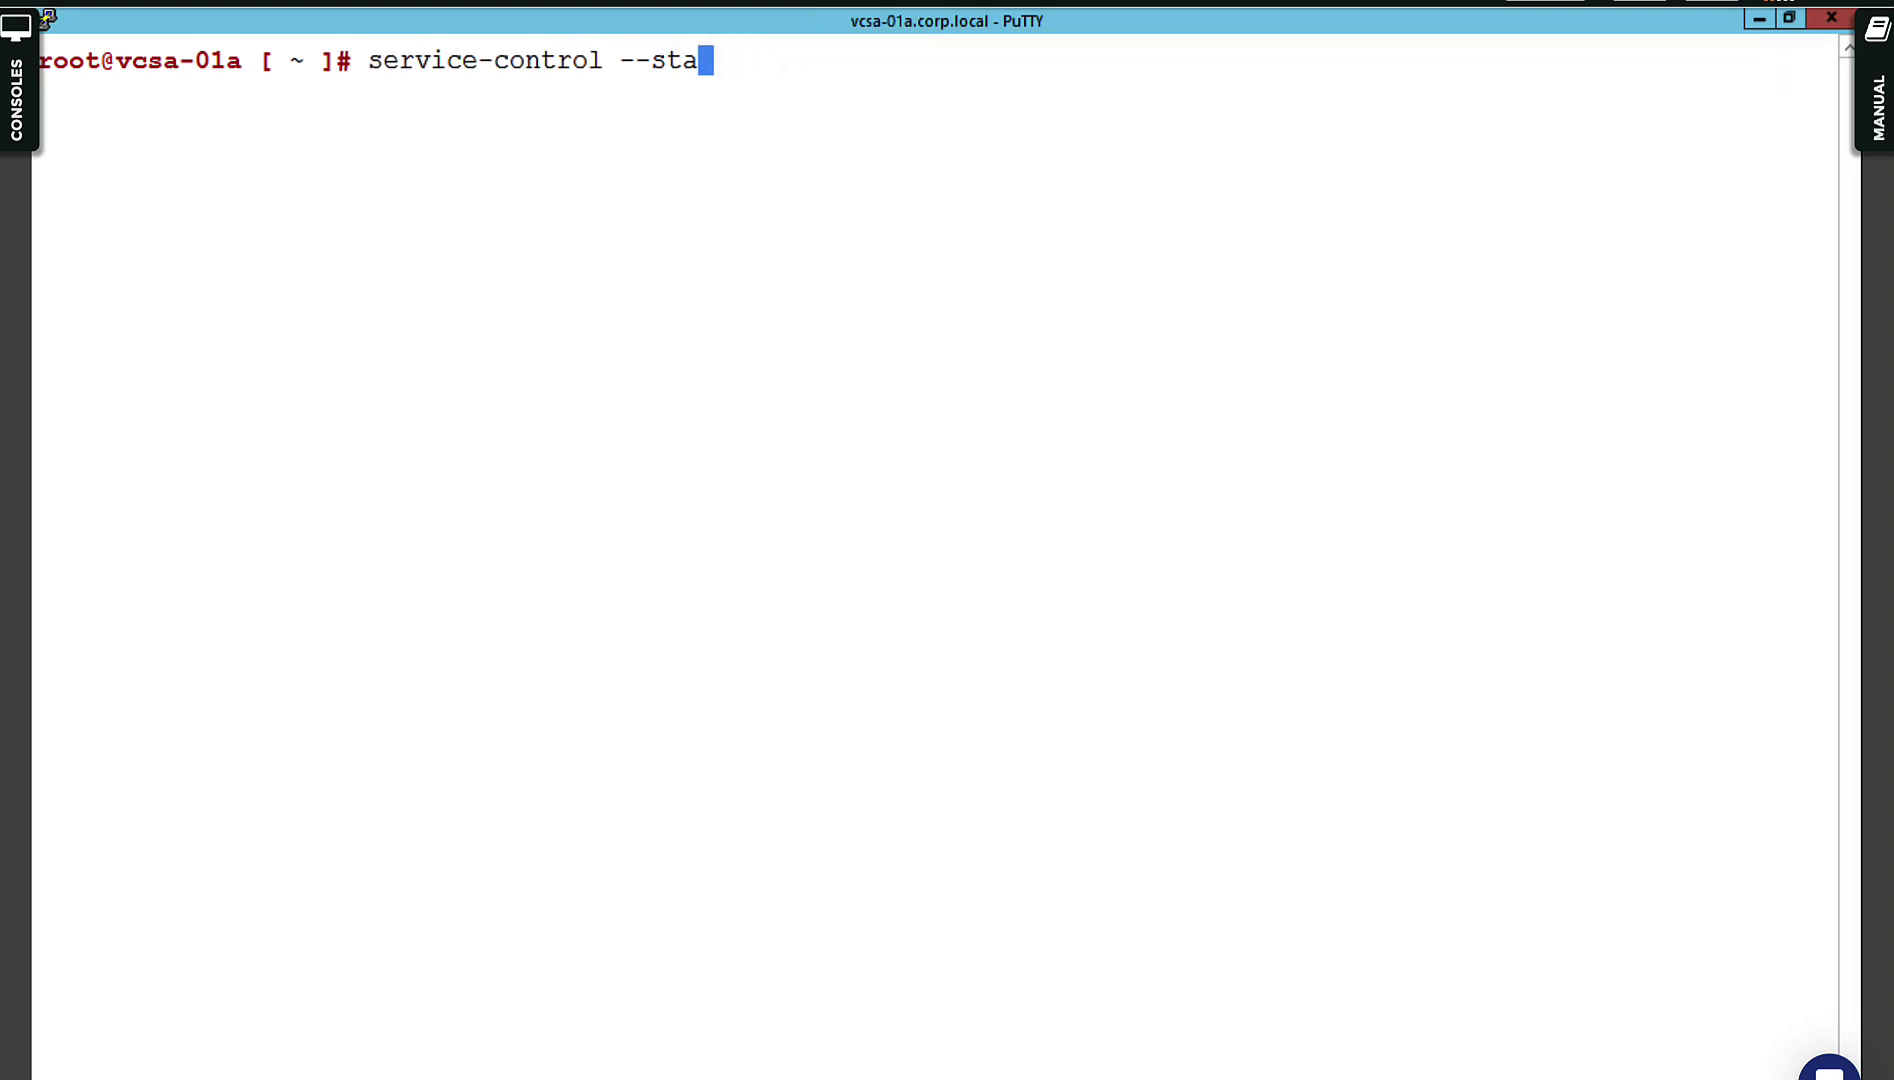
pyautogui.write('op vpxd')
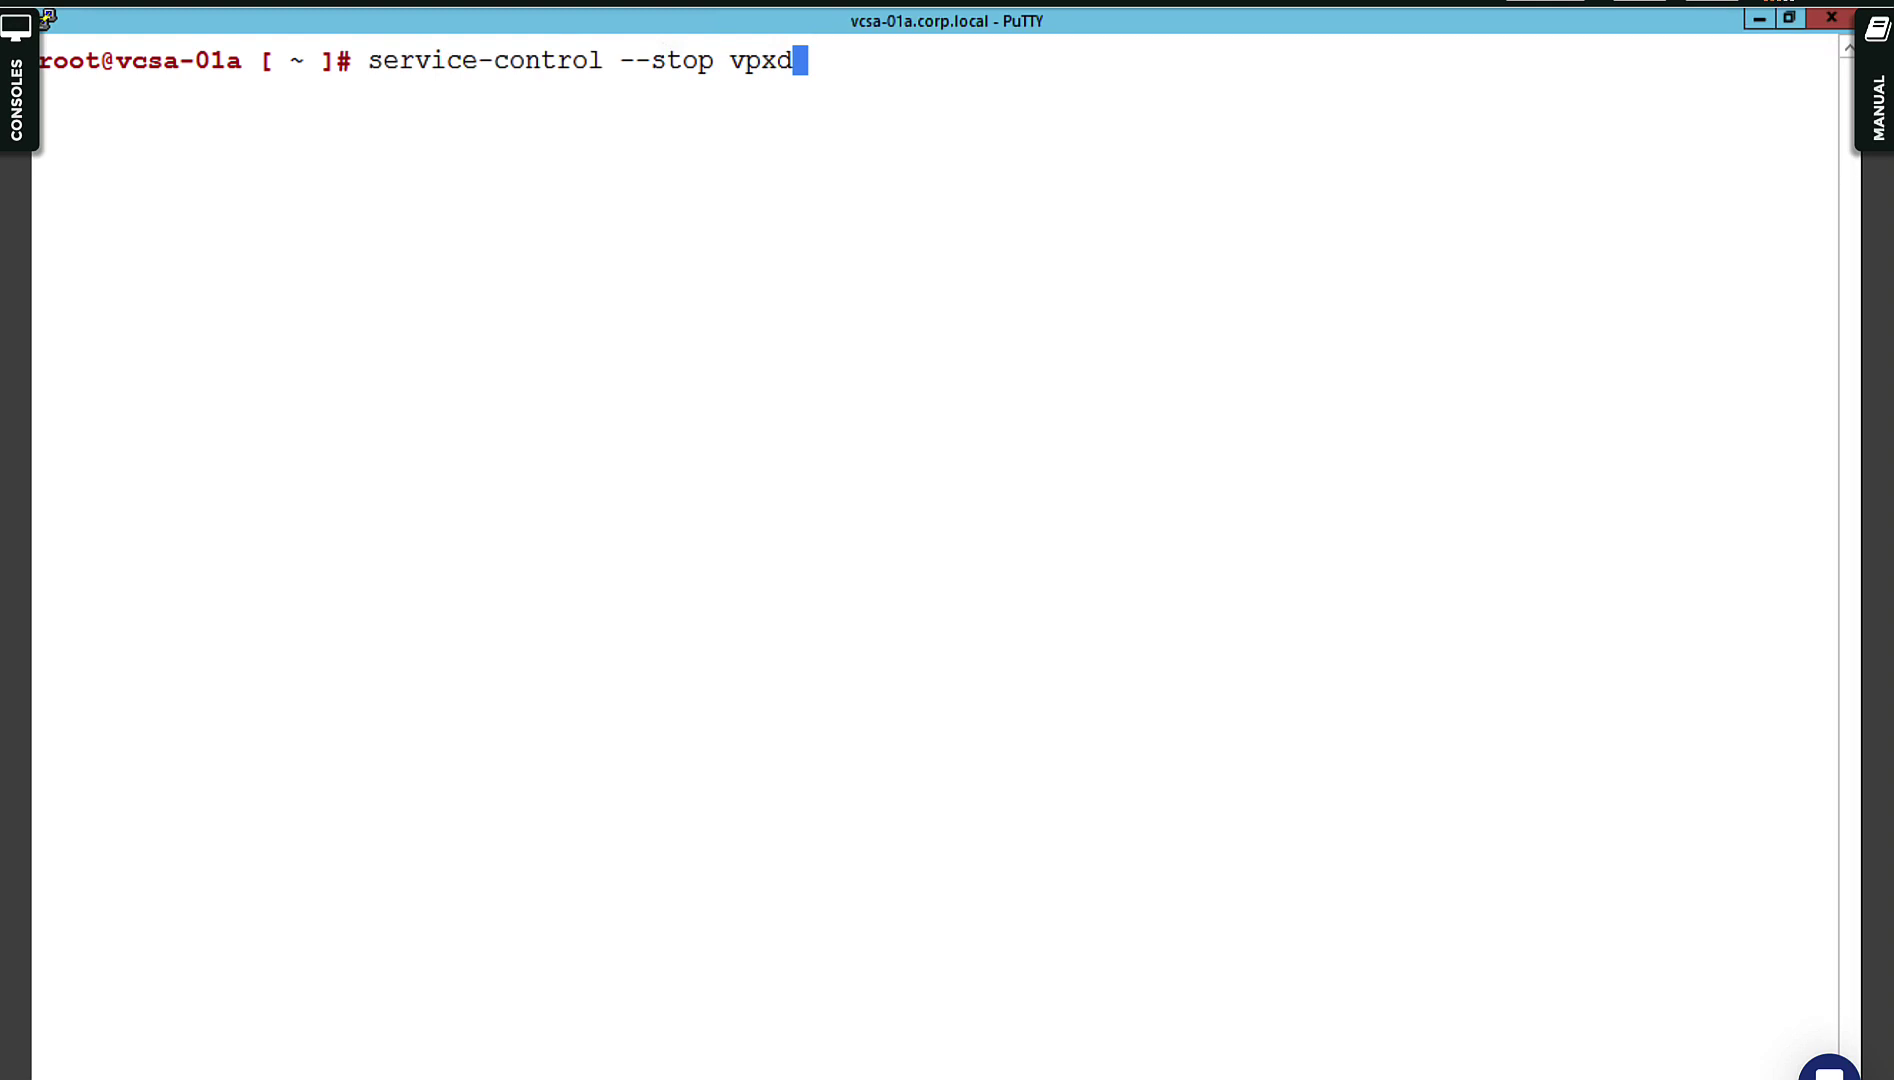
# Erase the stop vpxd part from the pending service-control command.
pyautogui.press('BackSpace')
pyautogui.press('BackSpace')
pyautogui.press('BackSpace')
pyautogui.press('BackSpace')
pyautogui.press('BackSpace')
pyautogui.press('BackSpace')
pyautogui.press('BackSpace')
pyautogui.press('BackSpace')
pyautogui.press('BackSpace')
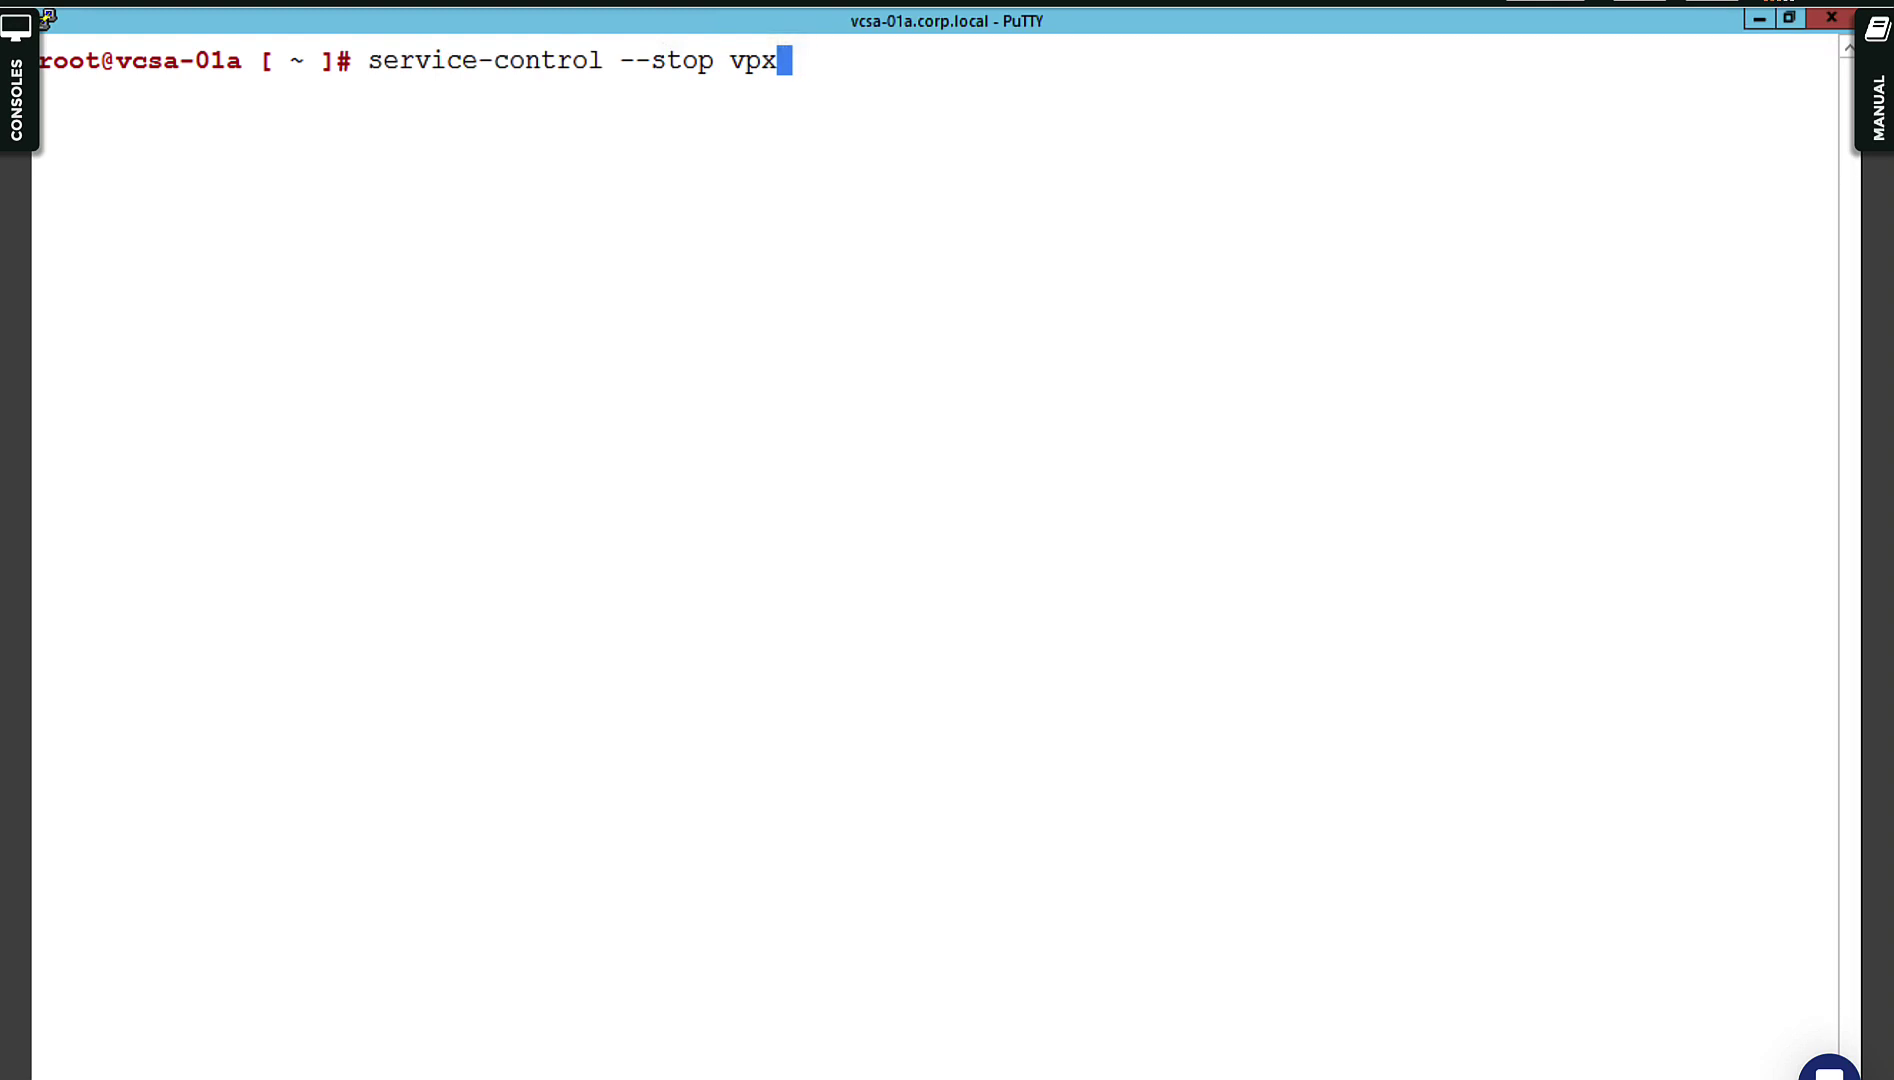